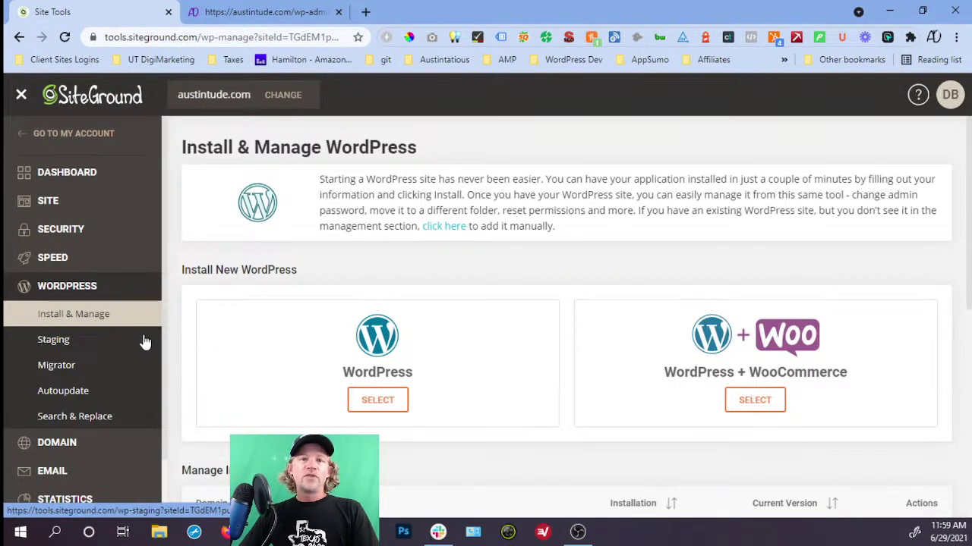
Open the PHP Manager from the developer tools of austintude.com.
scroll(258, 352, down, 1)
scroll(258, 353, down, 2)
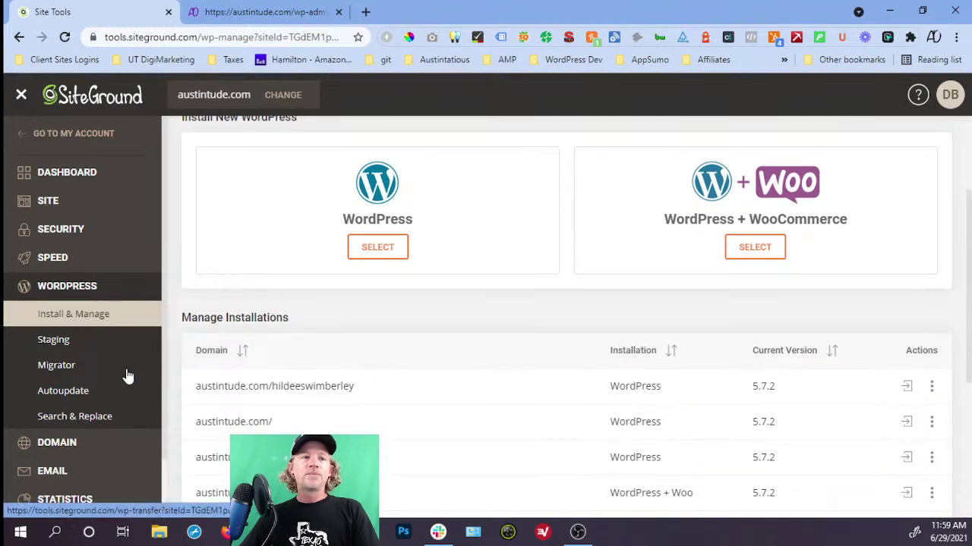
scroll(126, 383, down, 2)
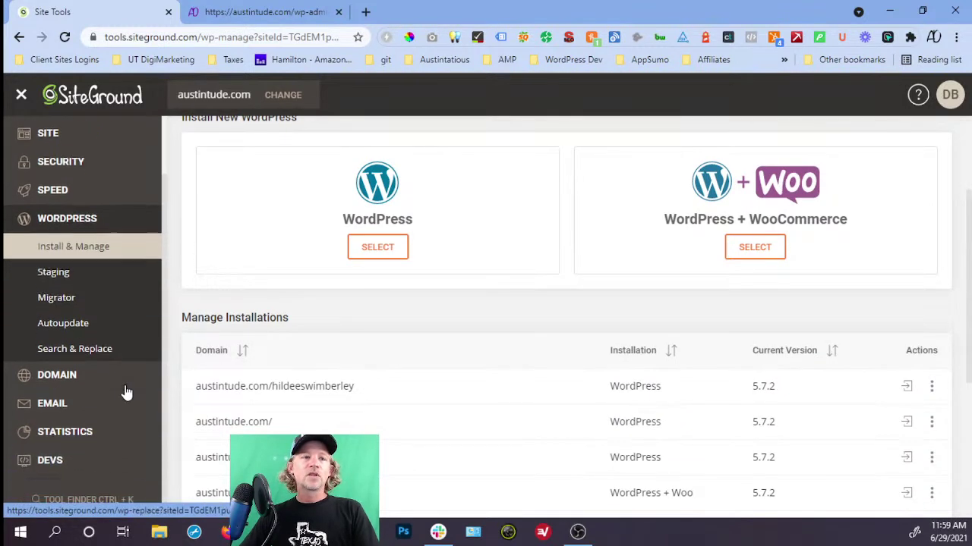
click(90, 465)
scroll(86, 464, down, 2)
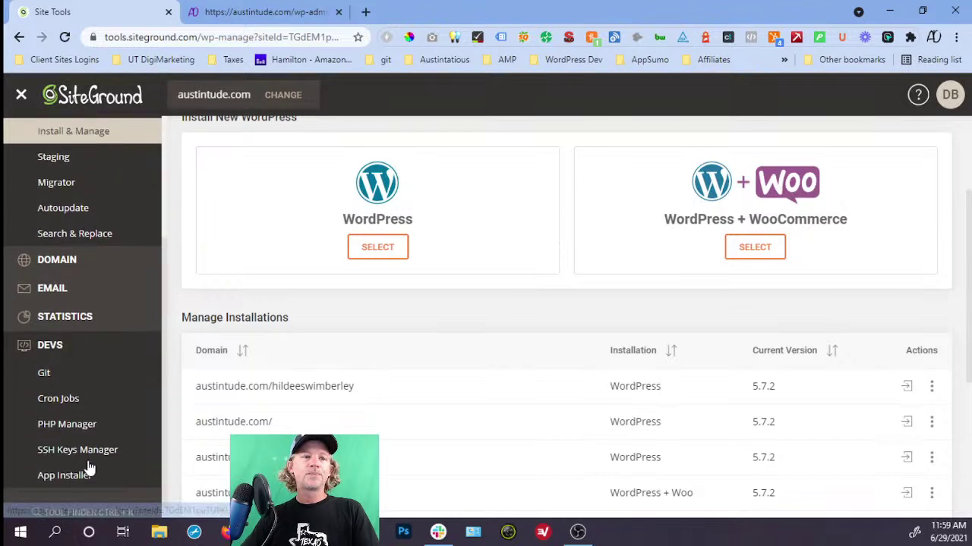
click(94, 415)
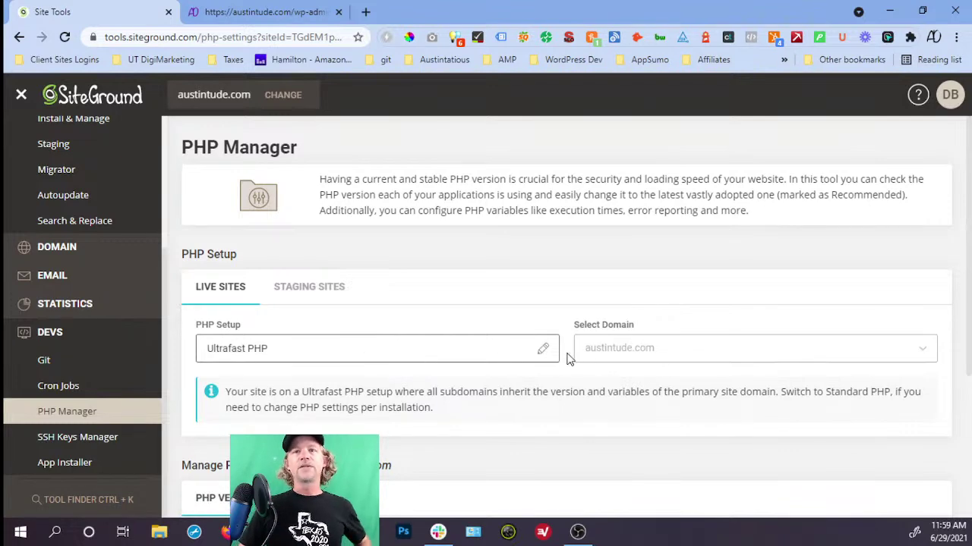
Change the live site's PHP setup for austintude.com to Standard PHP and review its PHP version settings.
click(543, 349)
click(444, 287)
click(674, 413)
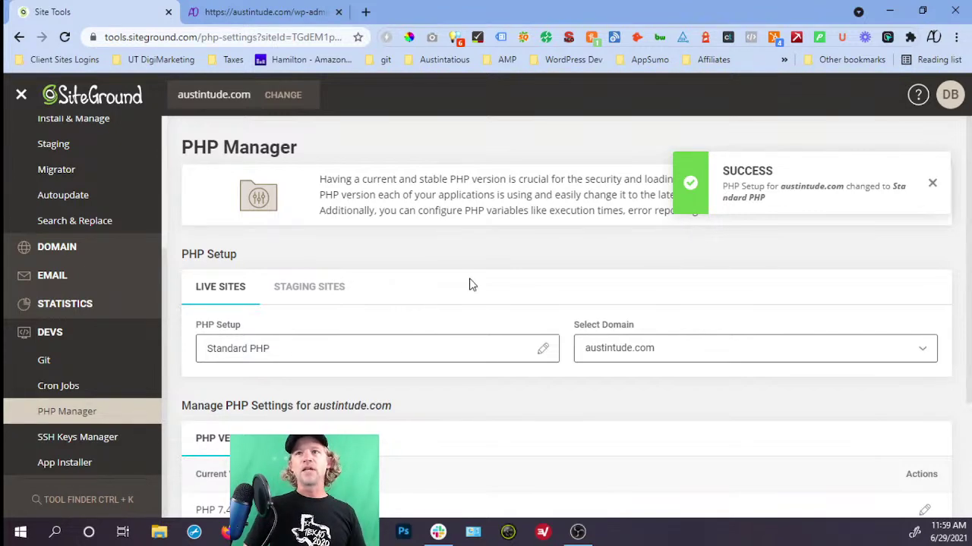
scroll(493, 274, down, 1)
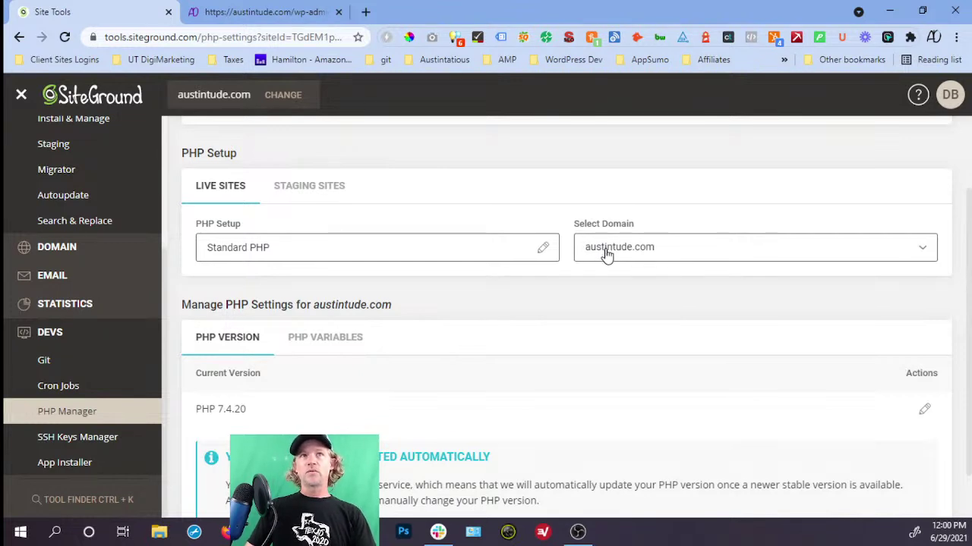
scroll(616, 331, down, 1)
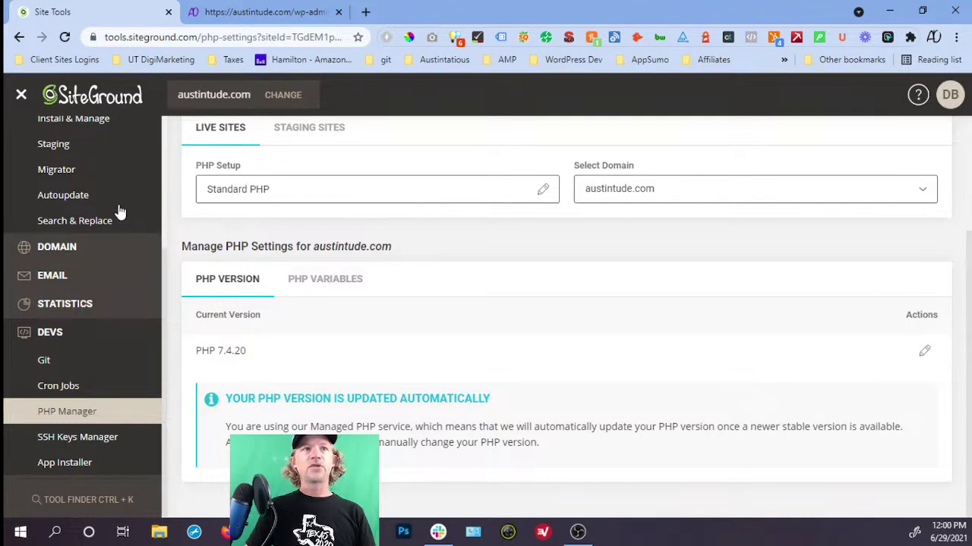
Open the site's caching settings and flush the Memcached cache for all sites.
scroll(106, 195, up, 2)
click(102, 178)
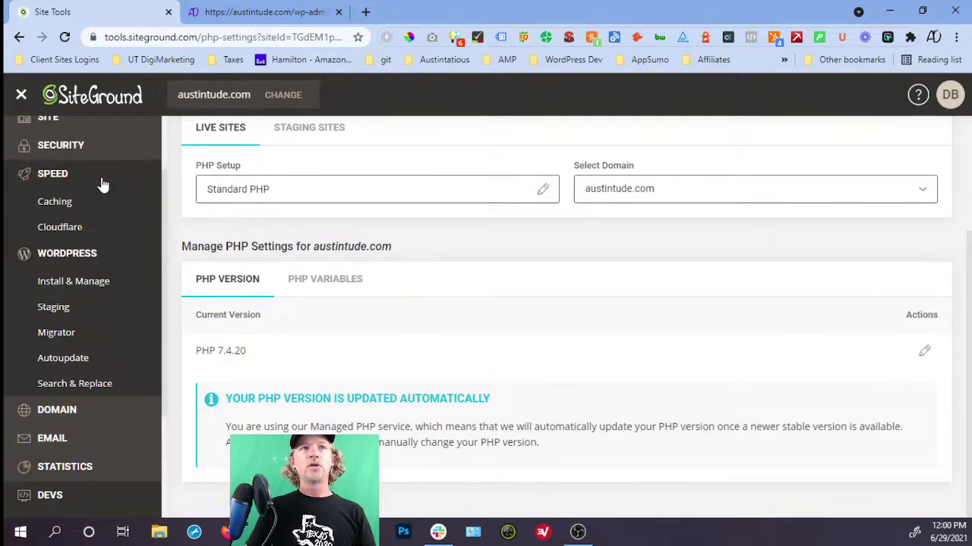
click(87, 213)
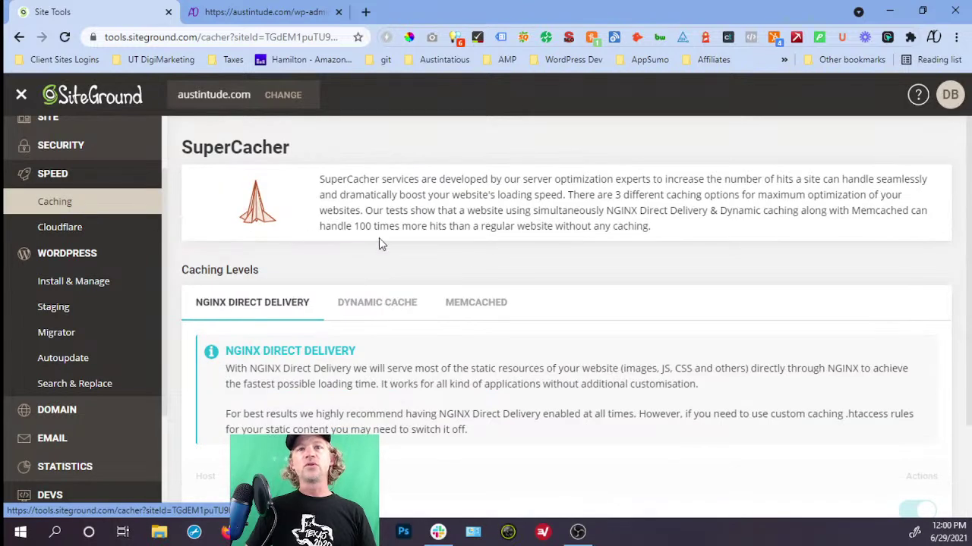
scroll(599, 282, down, 2)
click(474, 183)
scroll(731, 336, down, 1)
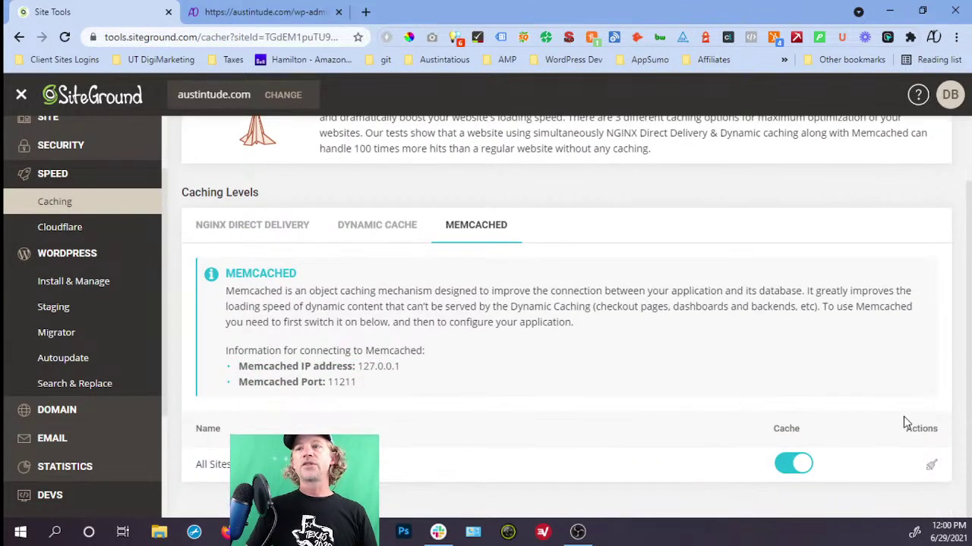
click(932, 466)
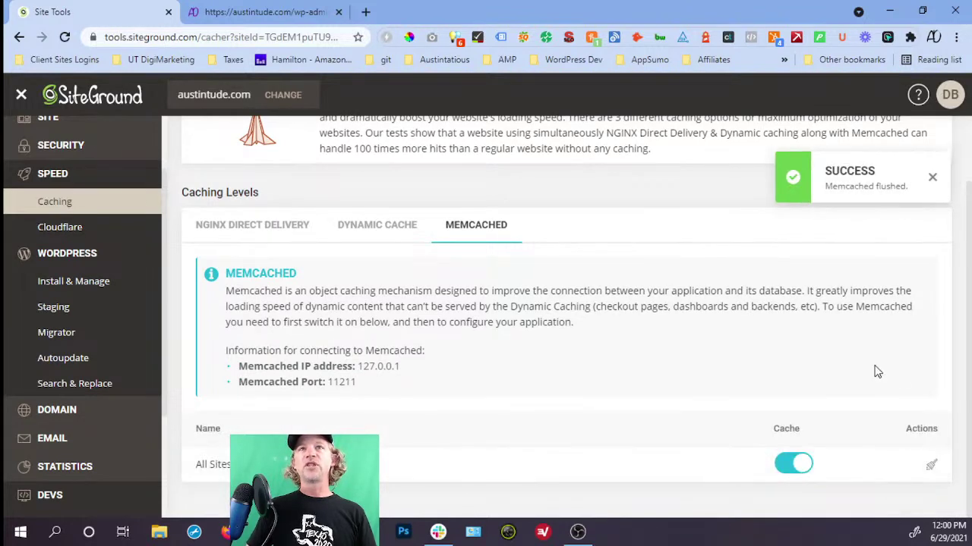
Switch to the failed WordPress admin page, change its address to austintude.com/wp-login.php, and log in to the dashboard.
click(285, 12)
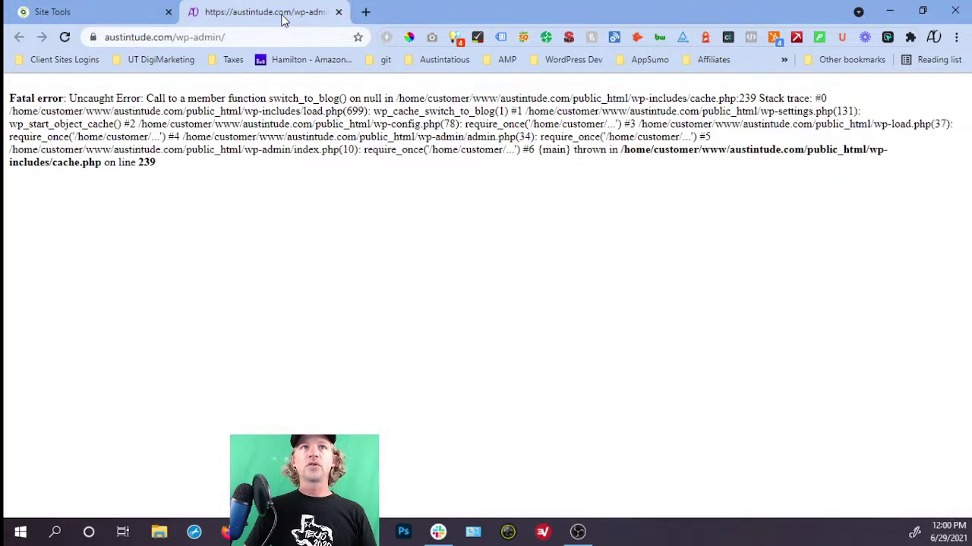
click(183, 38)
click(179, 39)
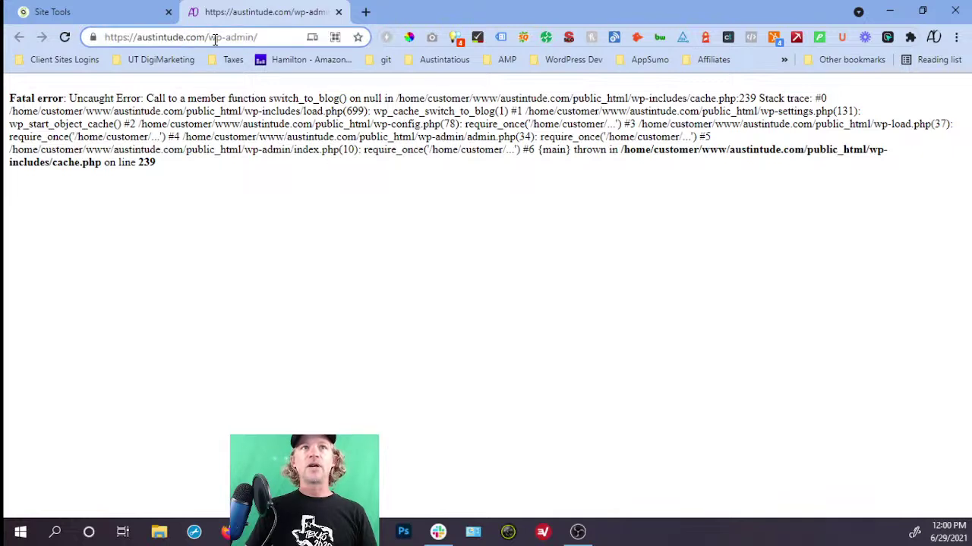
drag(224, 40, 256, 41)
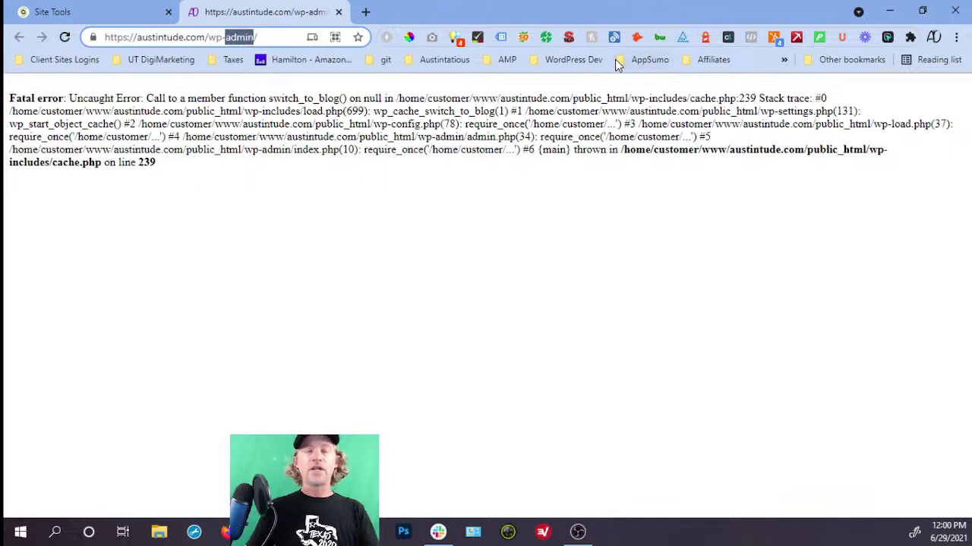
text(login)
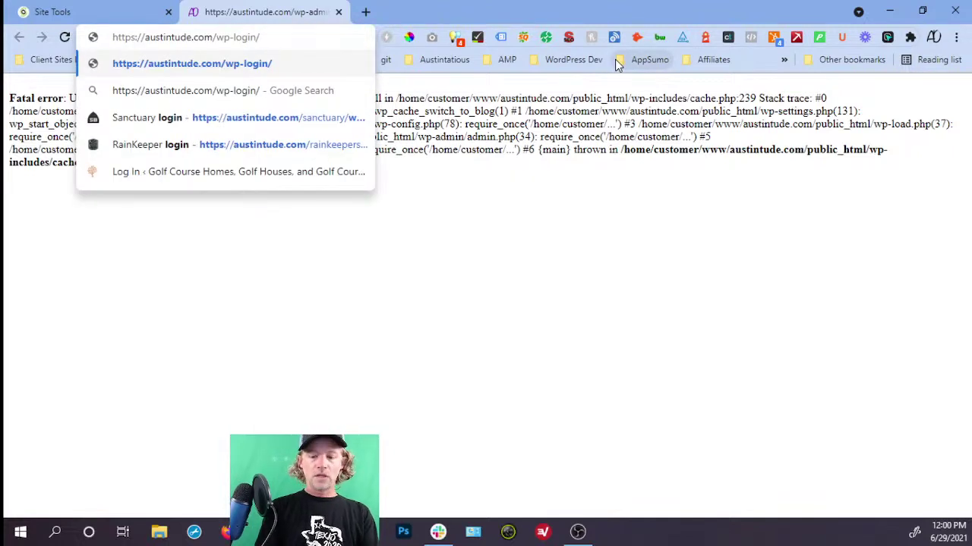
text(.php)
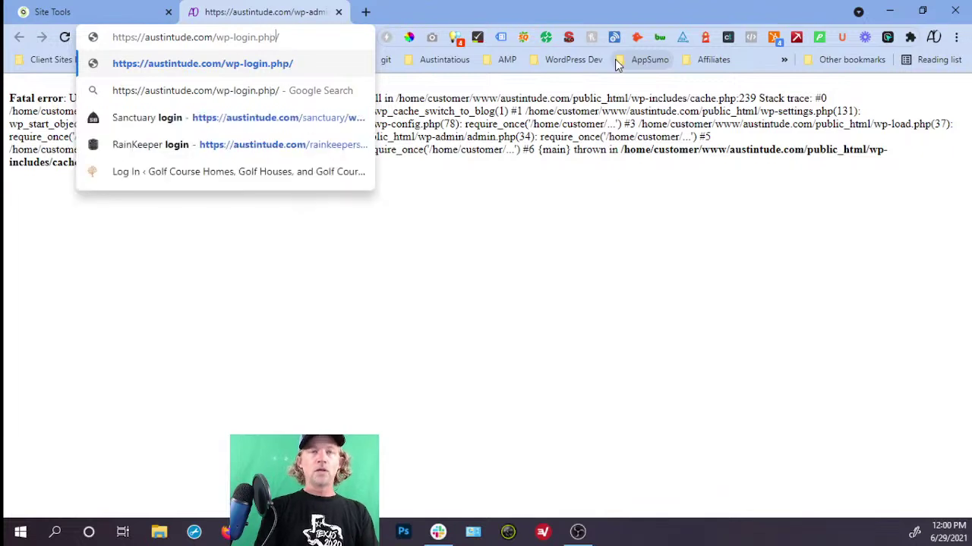
key(Return)
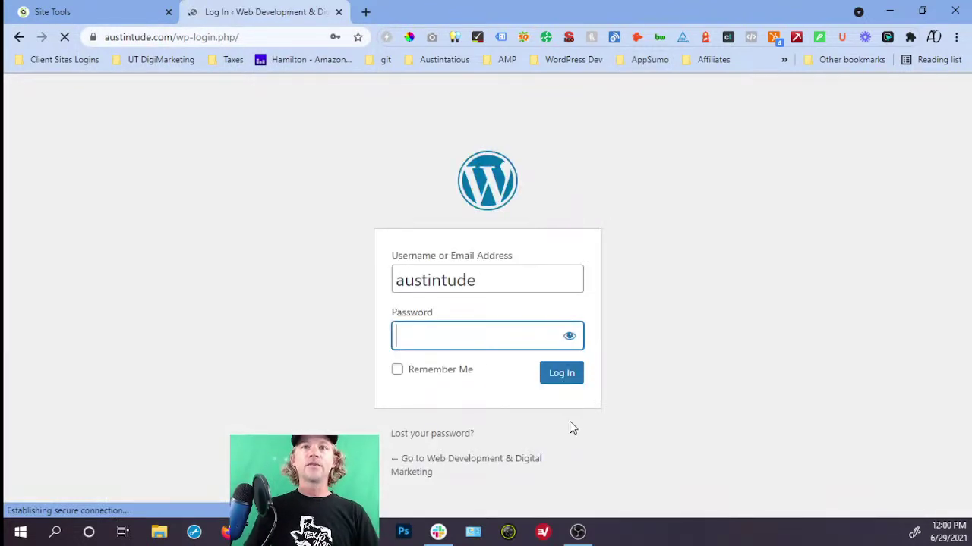
drag(258, 23, 258, 545)
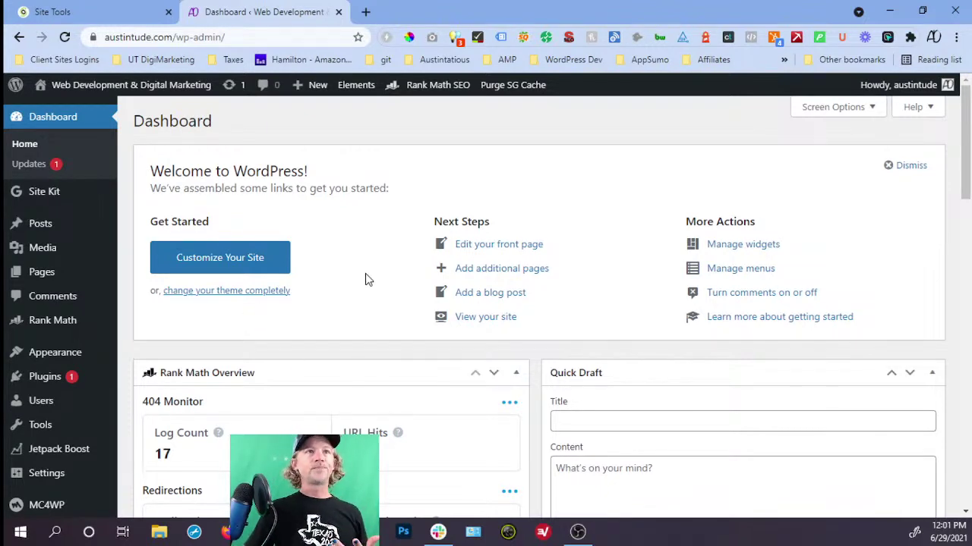
Enable auto-updates for the Kadence Blocks plugin and update it to version 2.0.10.
click(34, 380)
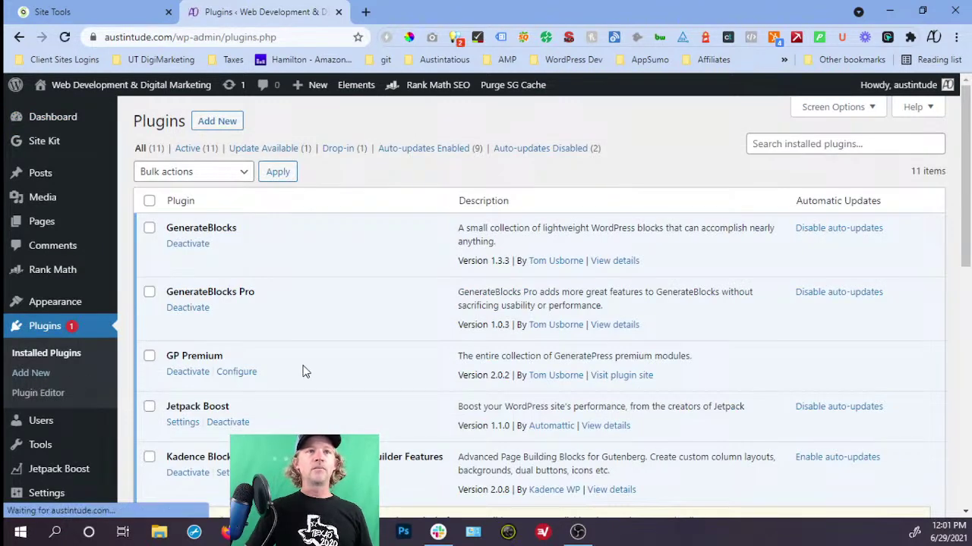
scroll(319, 383, down, 2)
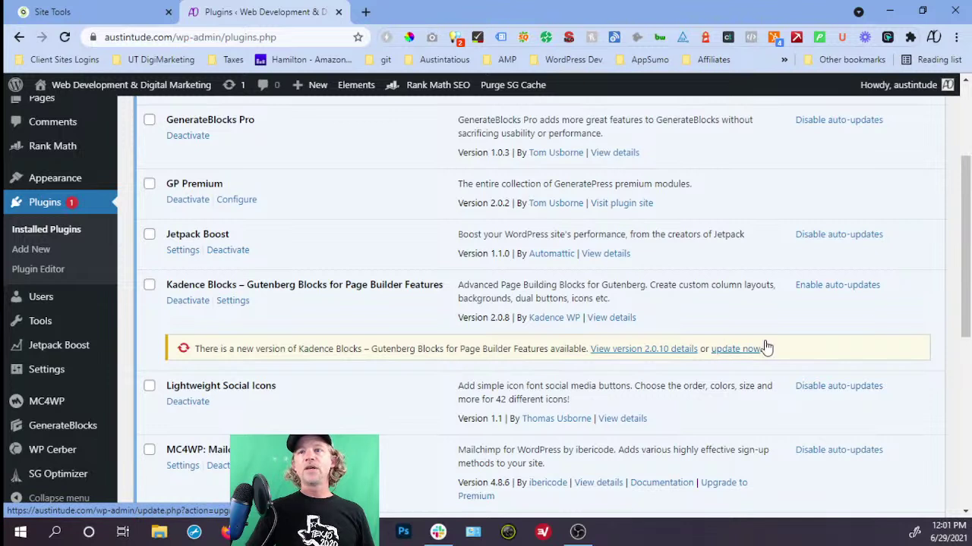
click(845, 292)
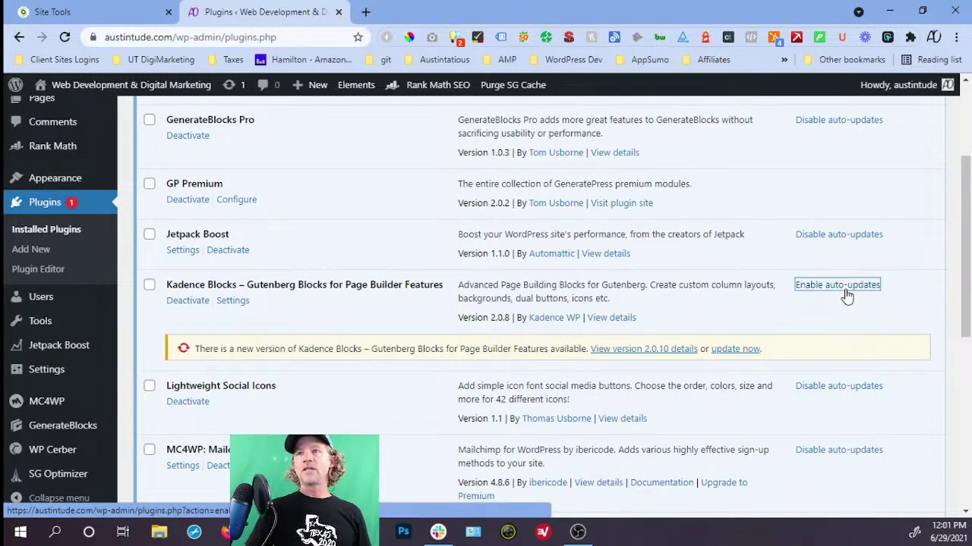
click(747, 350)
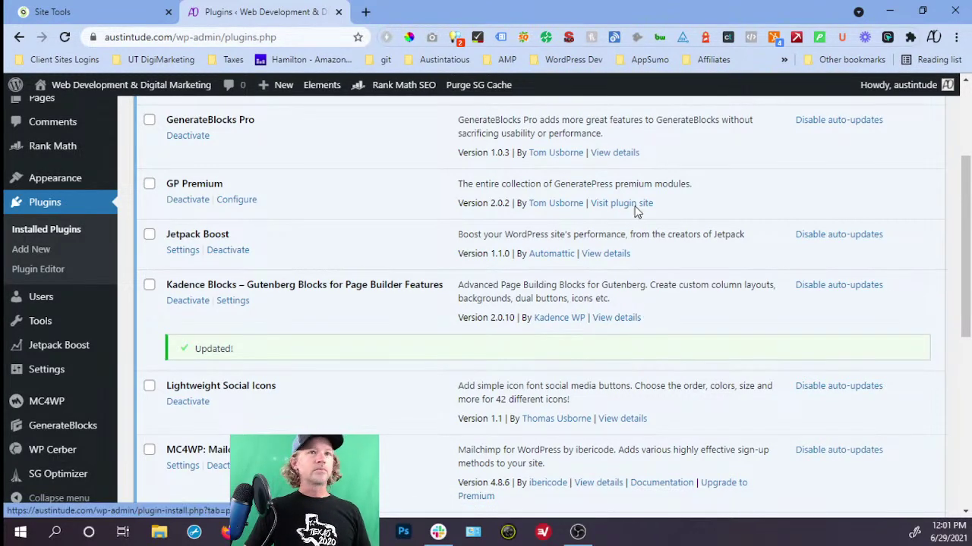
scroll(390, 273, up, 3)
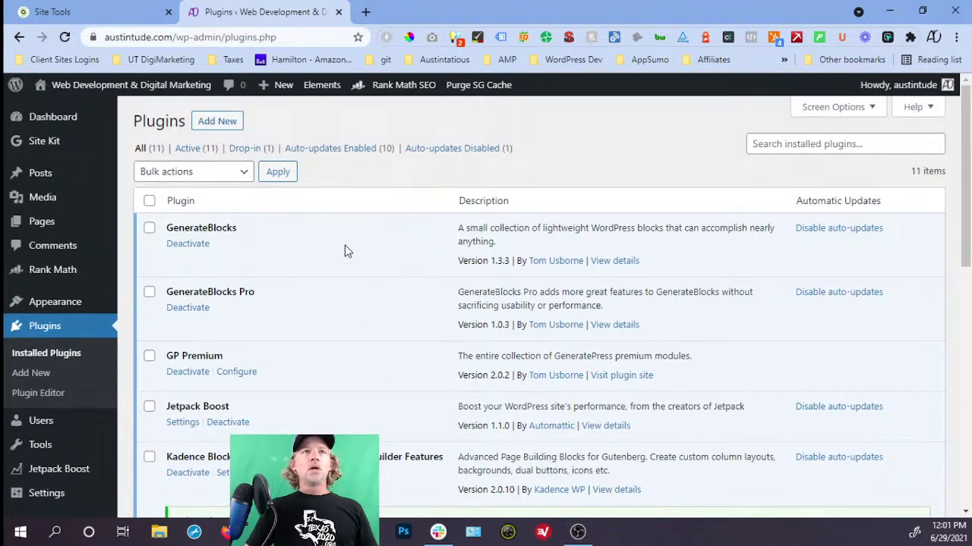
Look over the Memcached page and developer tools in SiteGround Site Tools, and the installed plugins list in WordPress.
click(110, 25)
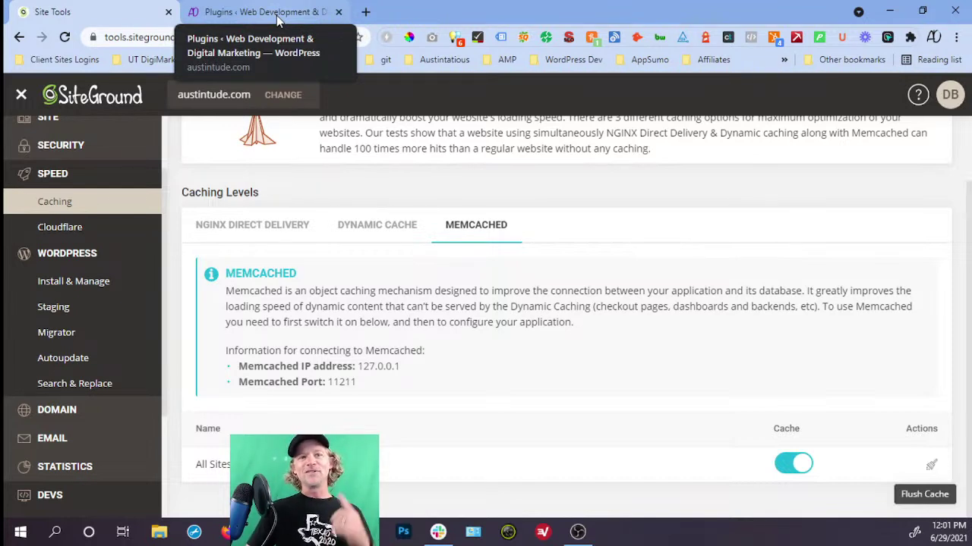
scroll(85, 459, down, 2)
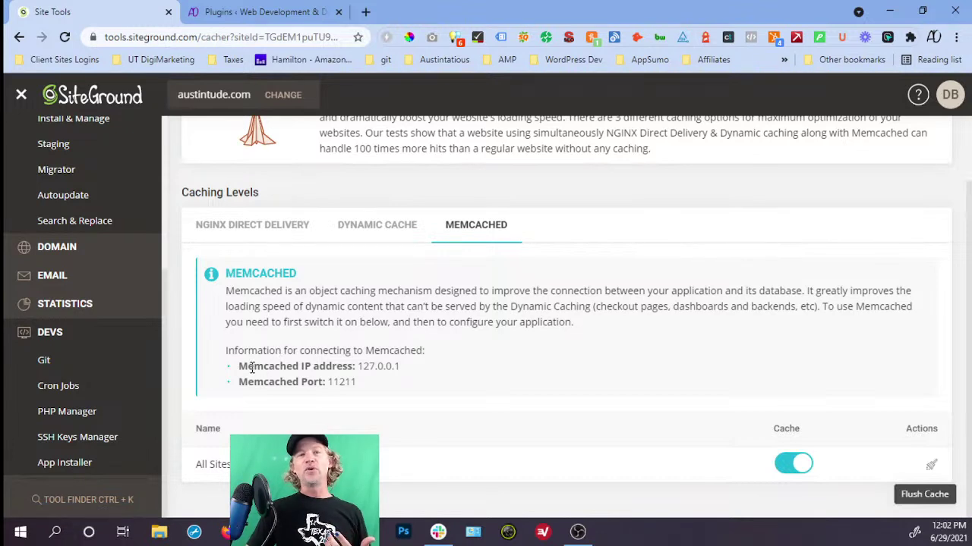
click(271, 20)
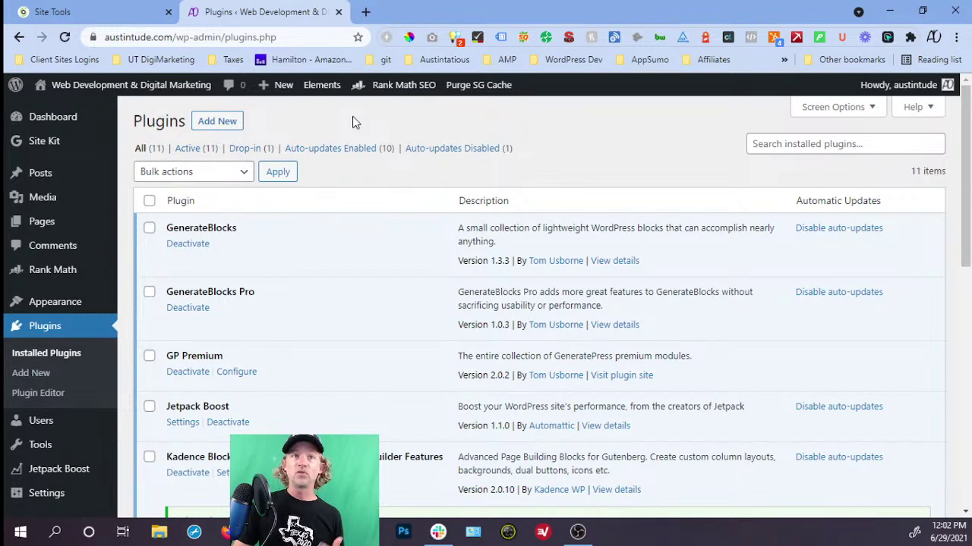
scroll(355, 124, down, 2)
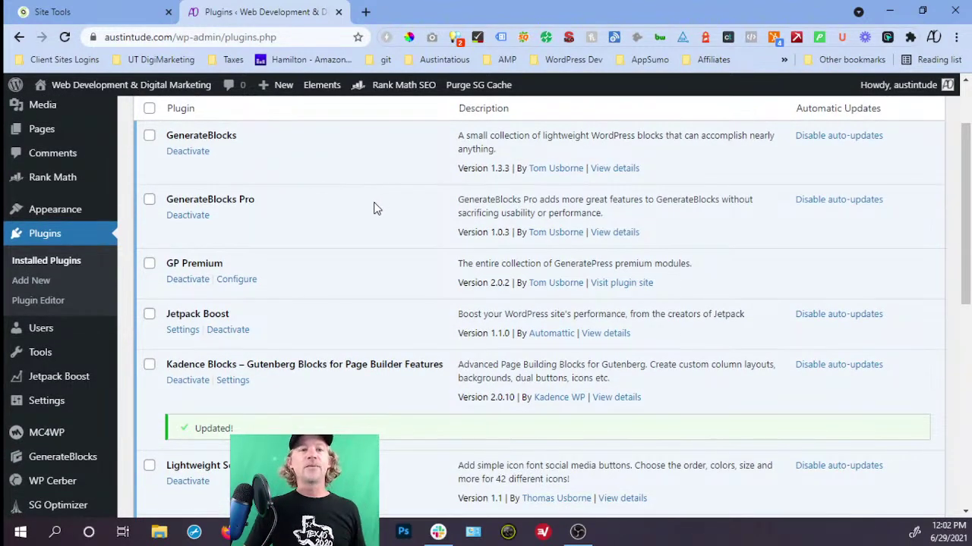
scroll(371, 212, down, 1)
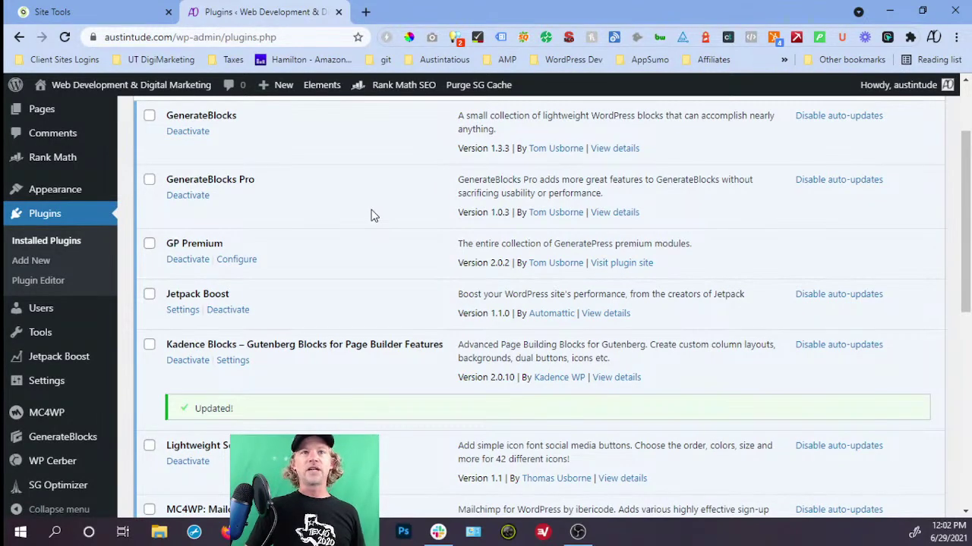
scroll(371, 216, up, 1)
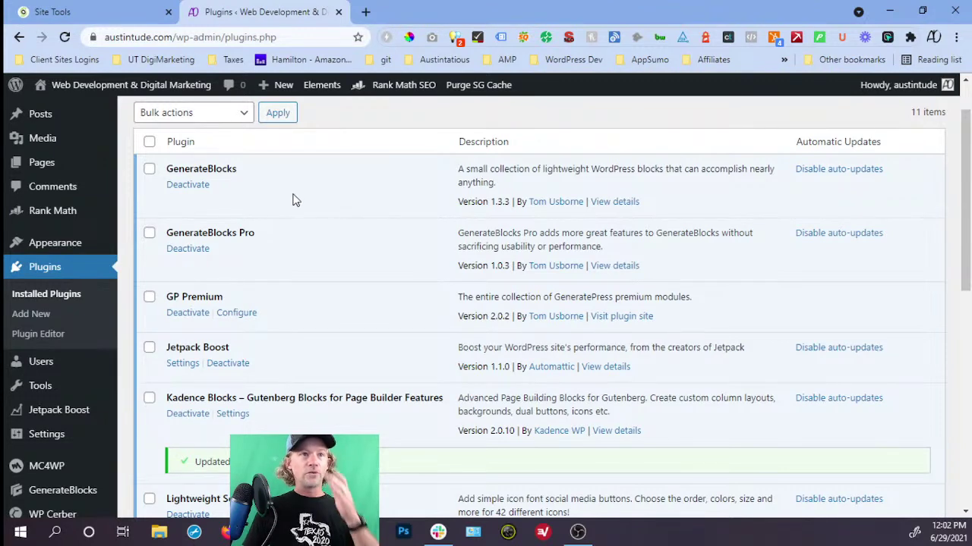
scroll(307, 224, up, 2)
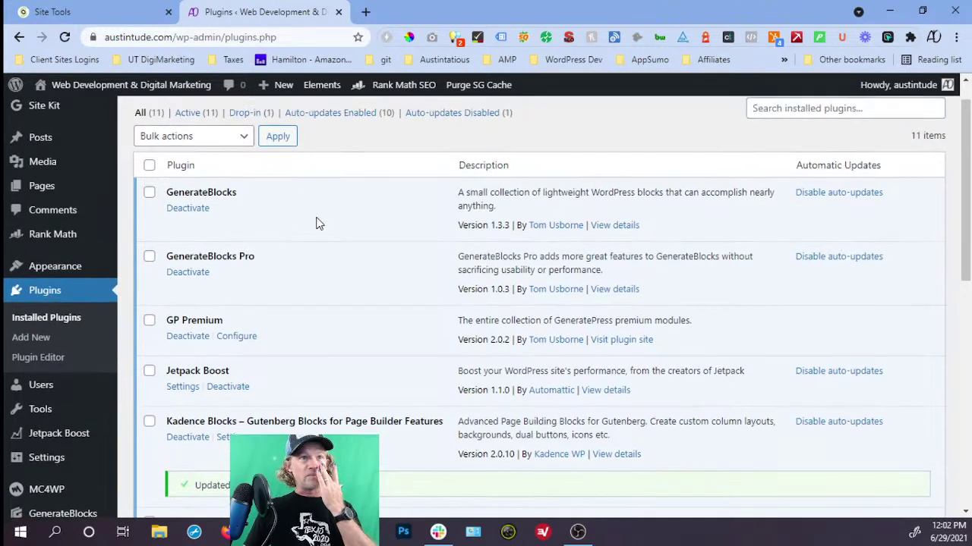
Open the live austintude.com site in a new browser tab and check how its home page renders.
mouse_move(133, 87)
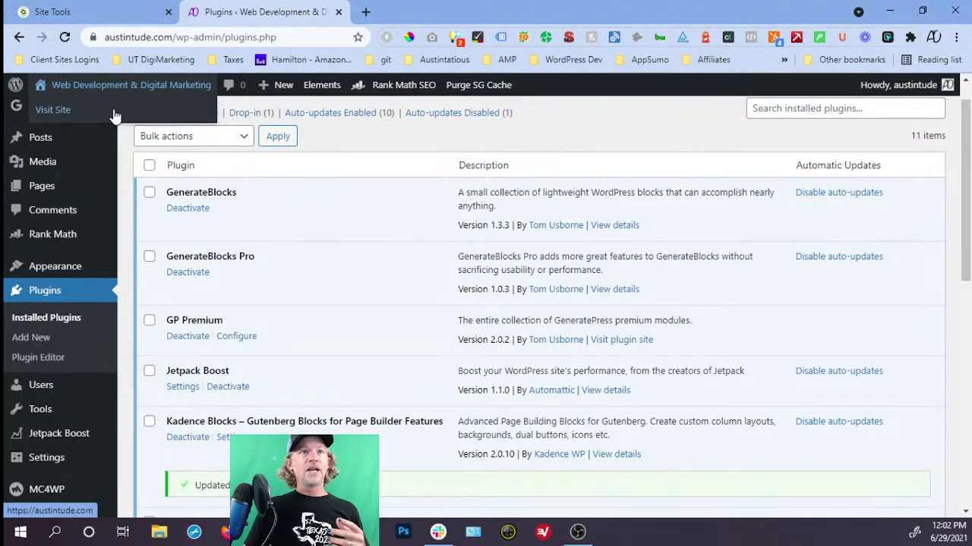
right_click(137, 114)
click(161, 122)
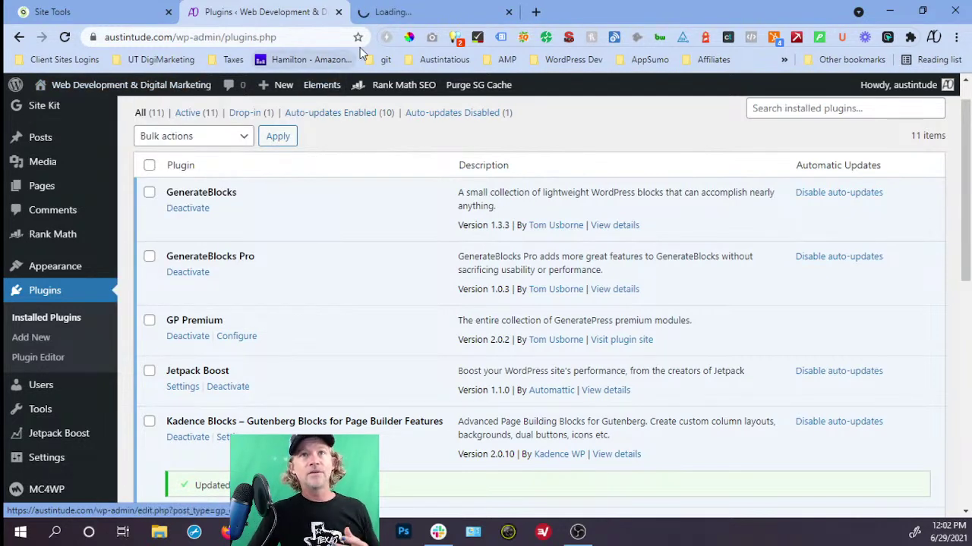
click(387, 15)
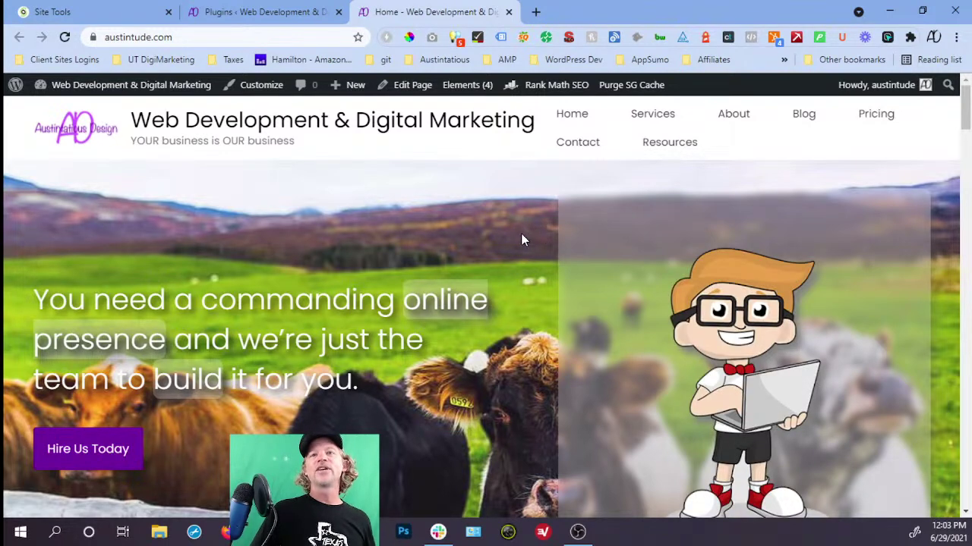
scroll(637, 266, down, 2)
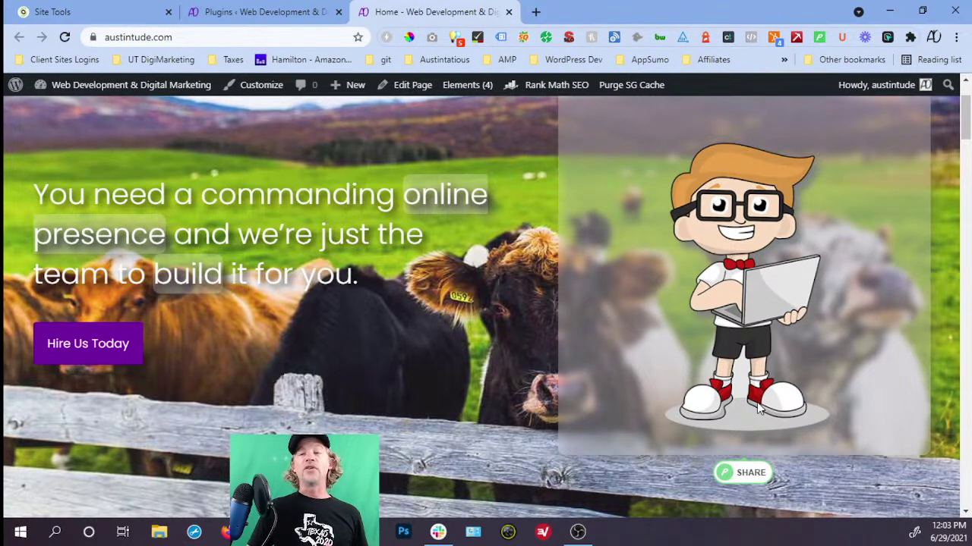
scroll(757, 402, up, 2)
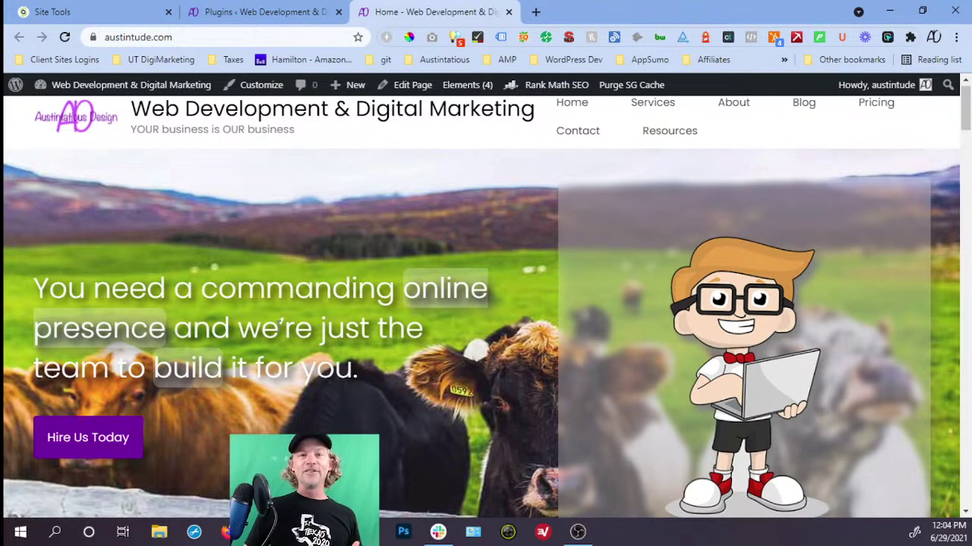
Switch from the live home page to the WordPress admin and open the list of all pages.
scroll(281, 323, down, 1)
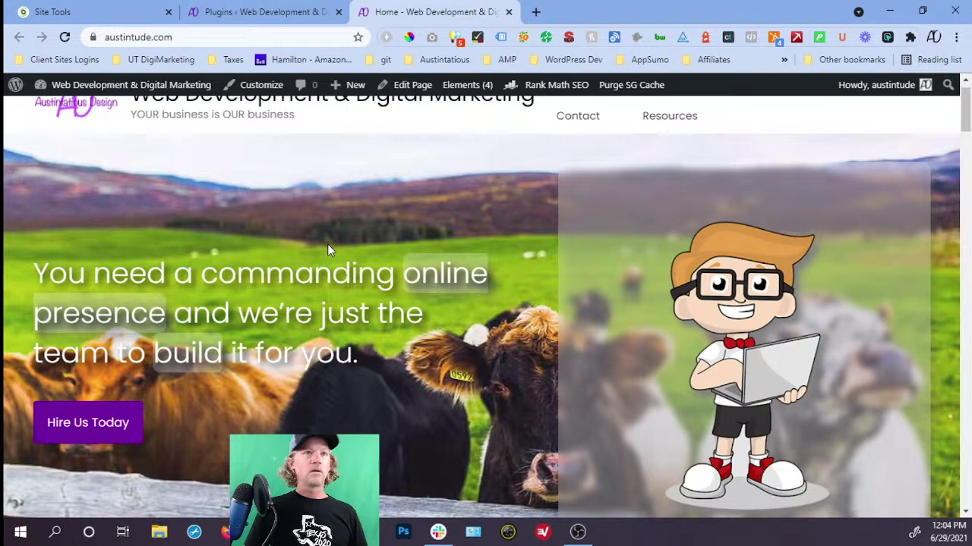
click(281, 13)
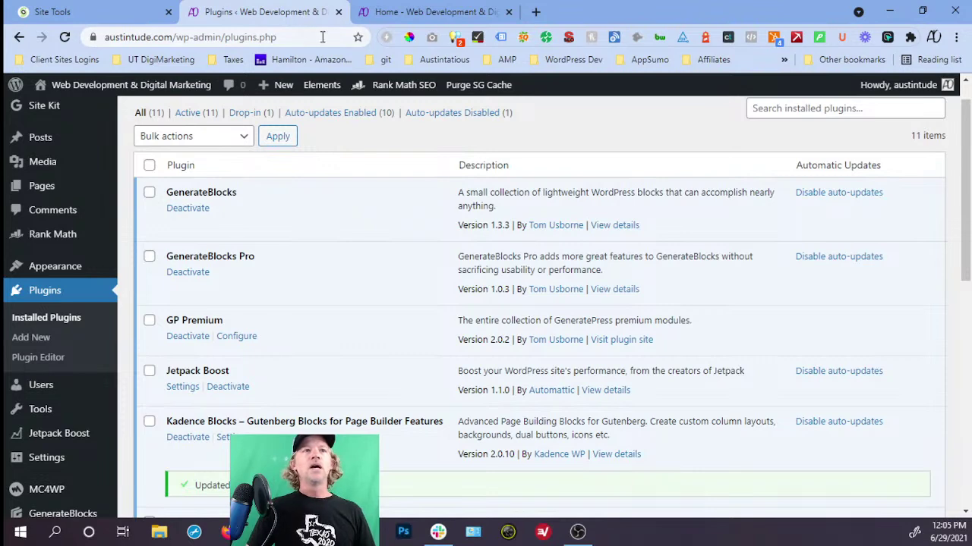
mouse_move(38, 193)
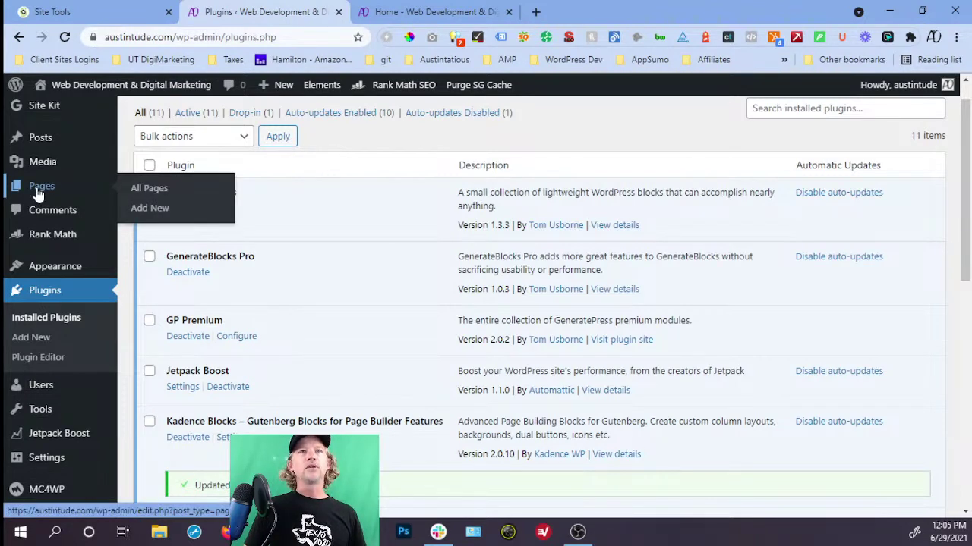
click(38, 194)
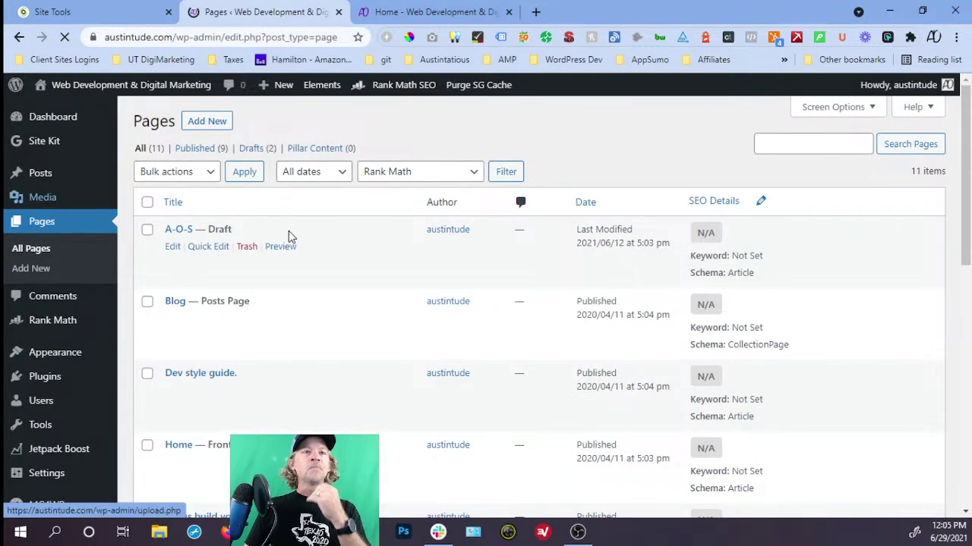
scroll(342, 251, down, 1)
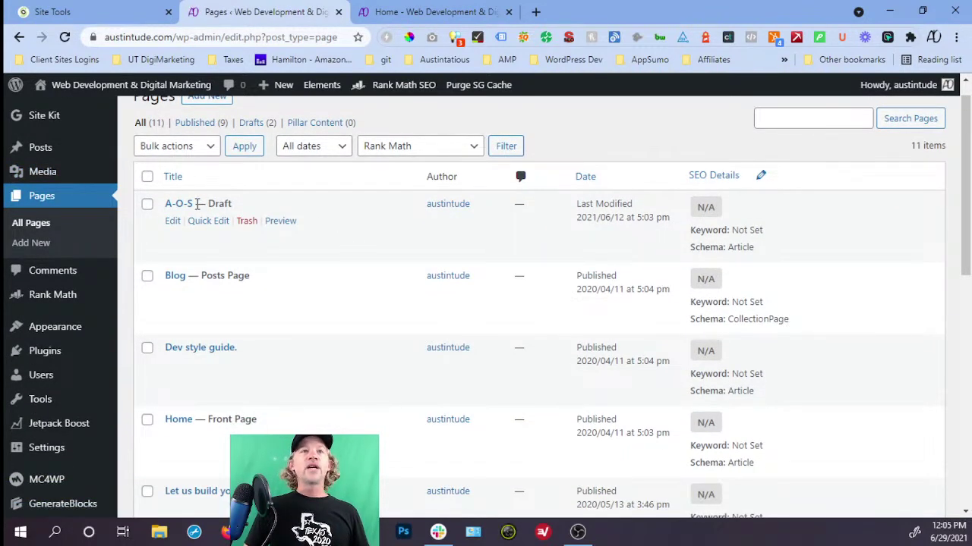
Return to the live austintude.com home page and examine it from the hero section through the service cards to the testimonials.
click(478, 12)
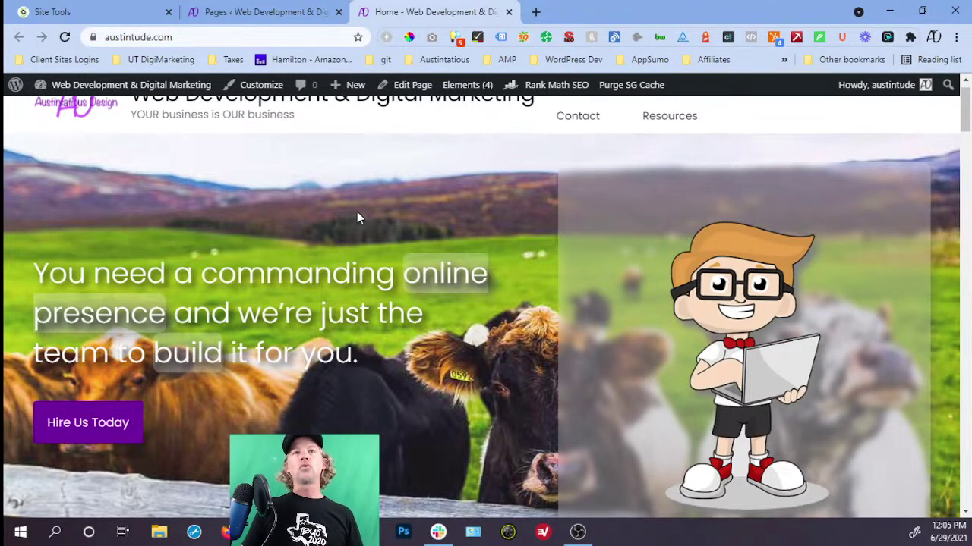
scroll(349, 200, up, 1)
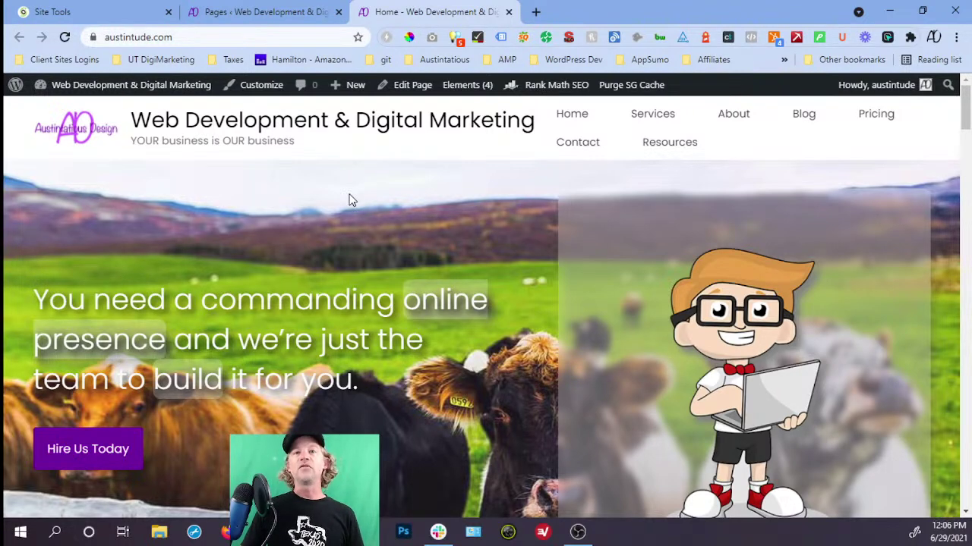
scroll(334, 213, down, 1)
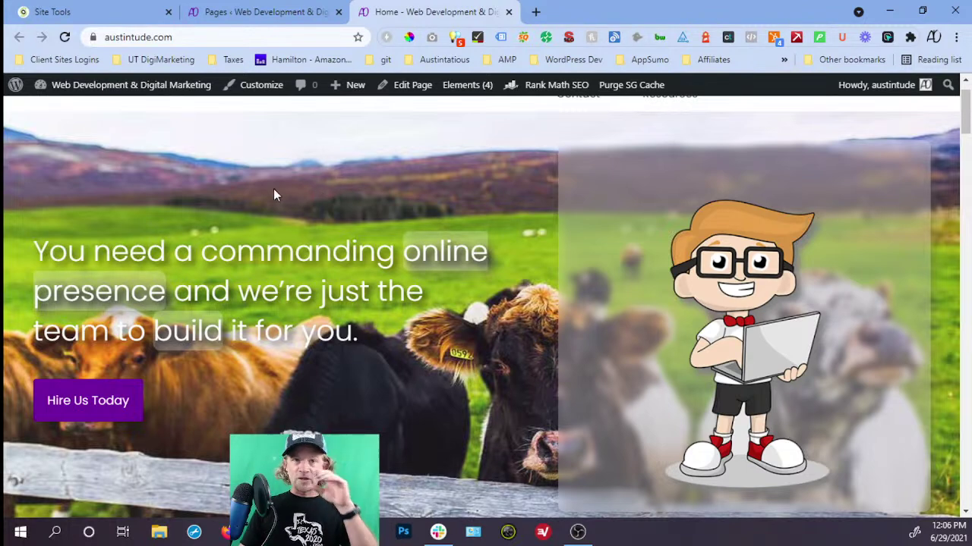
scroll(361, 201, down, 2)
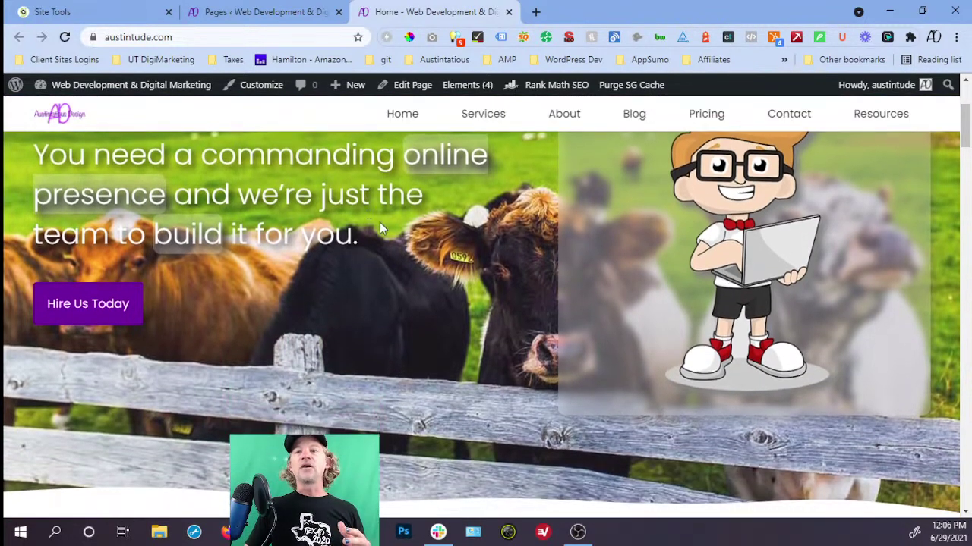
scroll(414, 244, down, 3)
scroll(429, 255, down, 1)
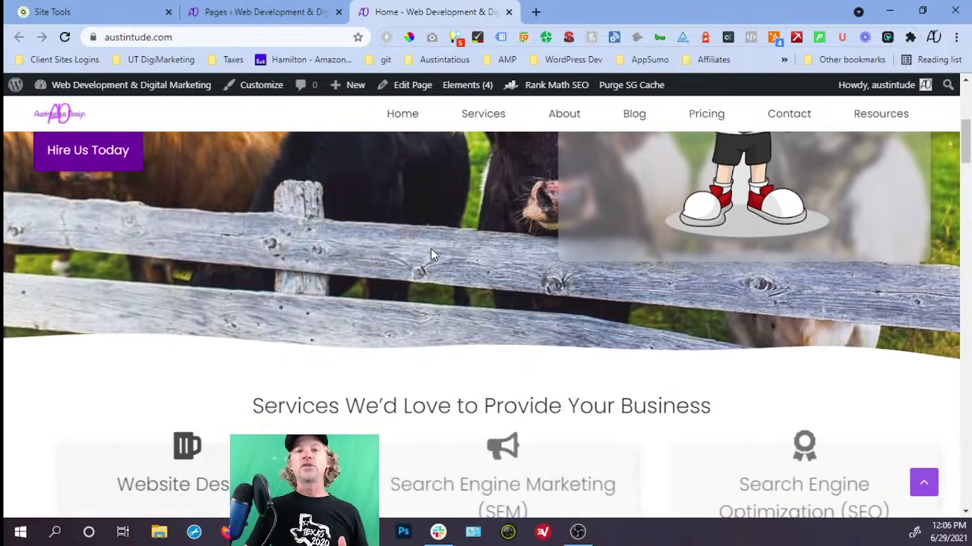
scroll(432, 250, down, 2)
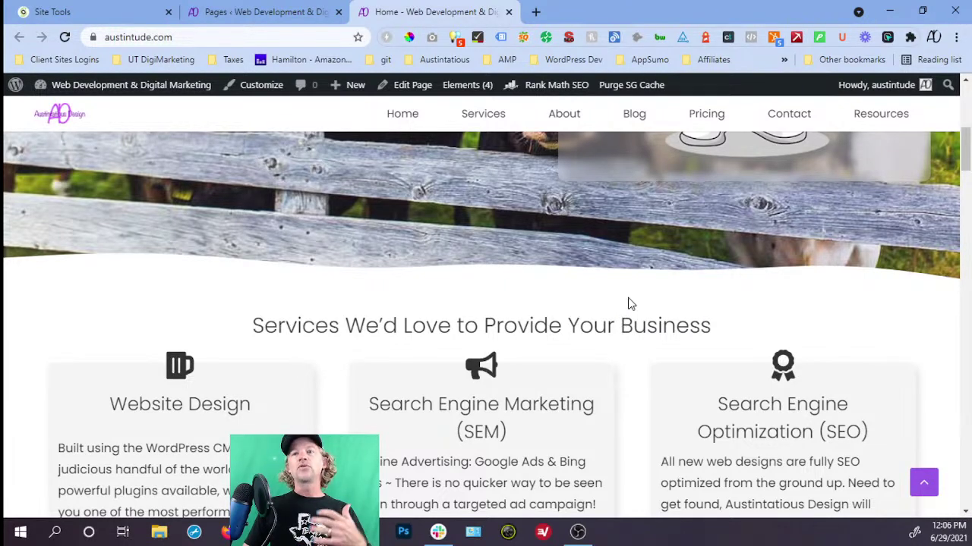
scroll(642, 307, down, 2)
scroll(642, 311, down, 2)
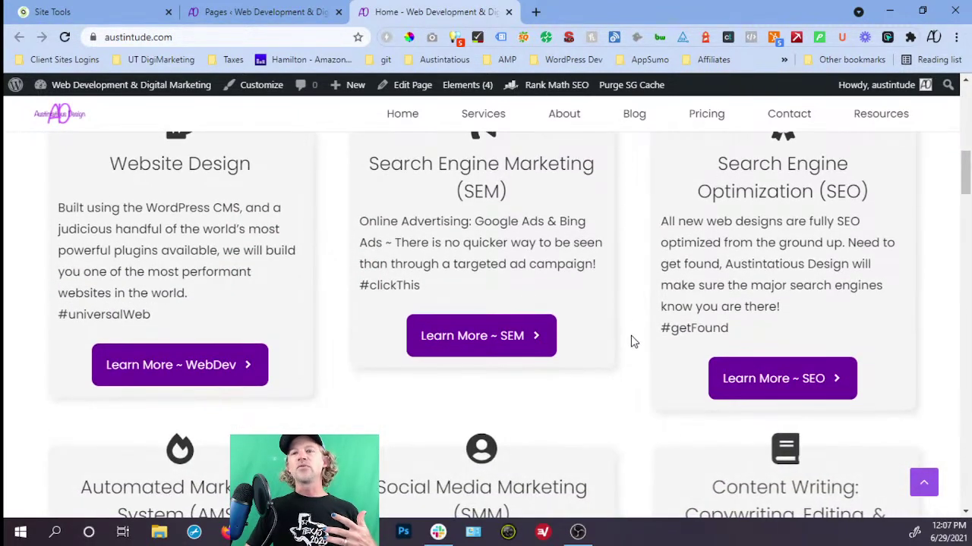
scroll(592, 361, down, 1)
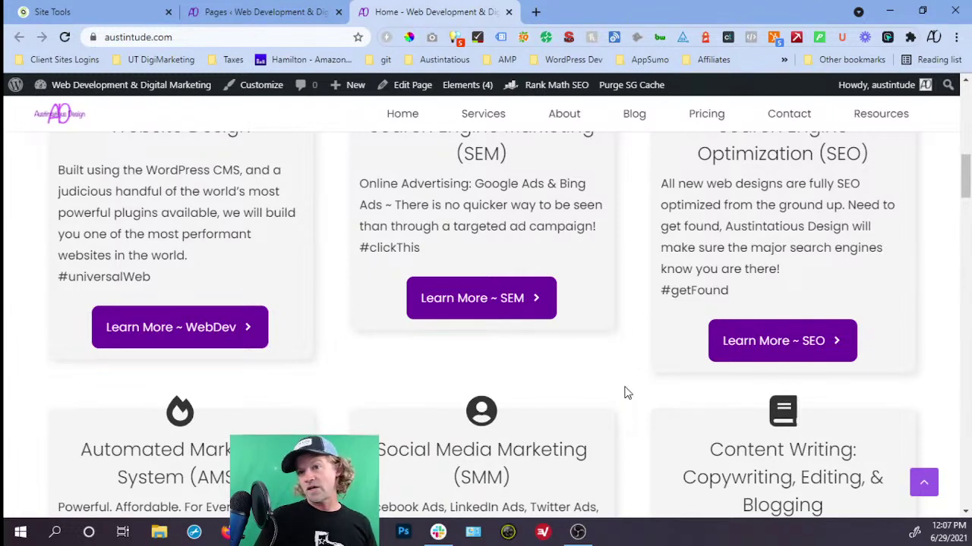
scroll(636, 395, down, 2)
scroll(636, 378, down, 1)
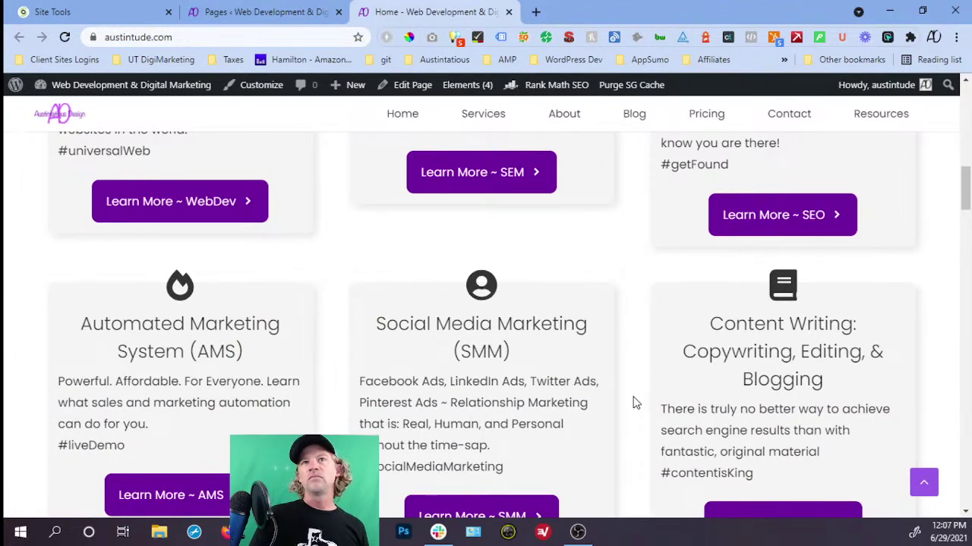
scroll(636, 401, down, 1)
scroll(635, 406, down, 1)
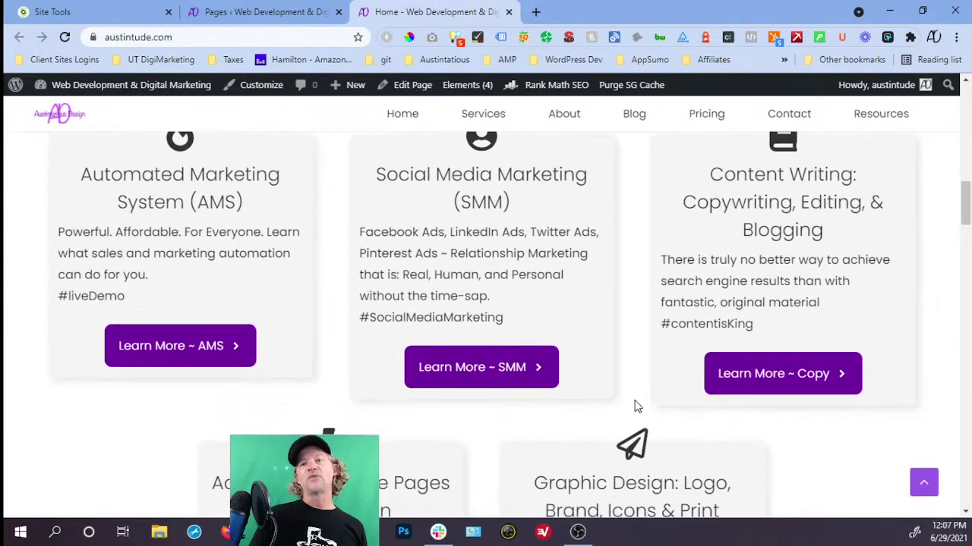
scroll(622, 410, down, 1)
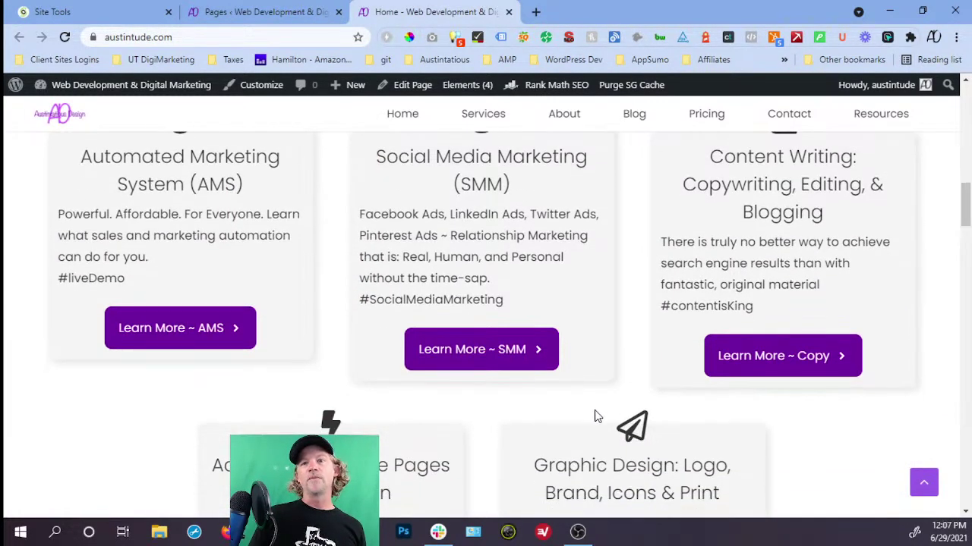
scroll(489, 432, down, 1)
scroll(489, 431, down, 2)
scroll(489, 429, down, 1)
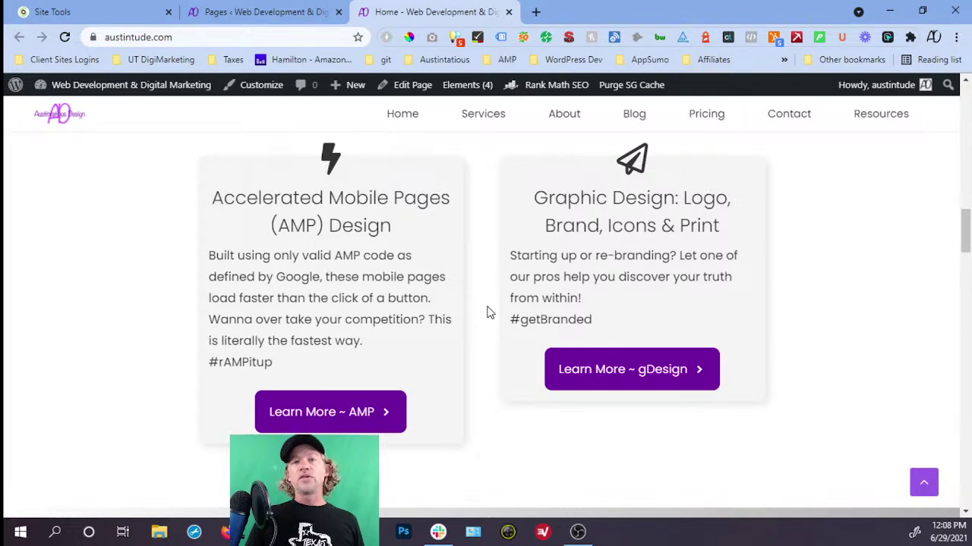
scroll(489, 315, down, 1)
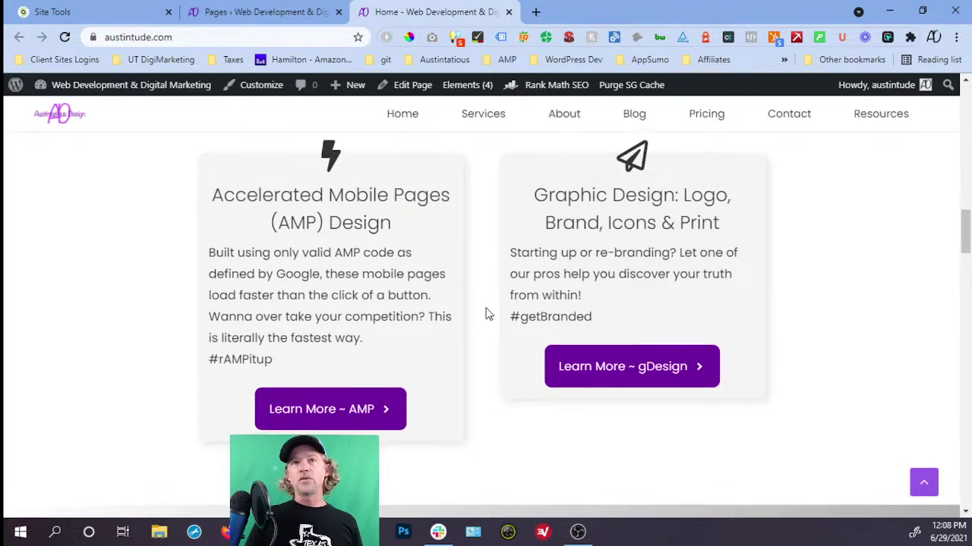
scroll(488, 315, down, 1)
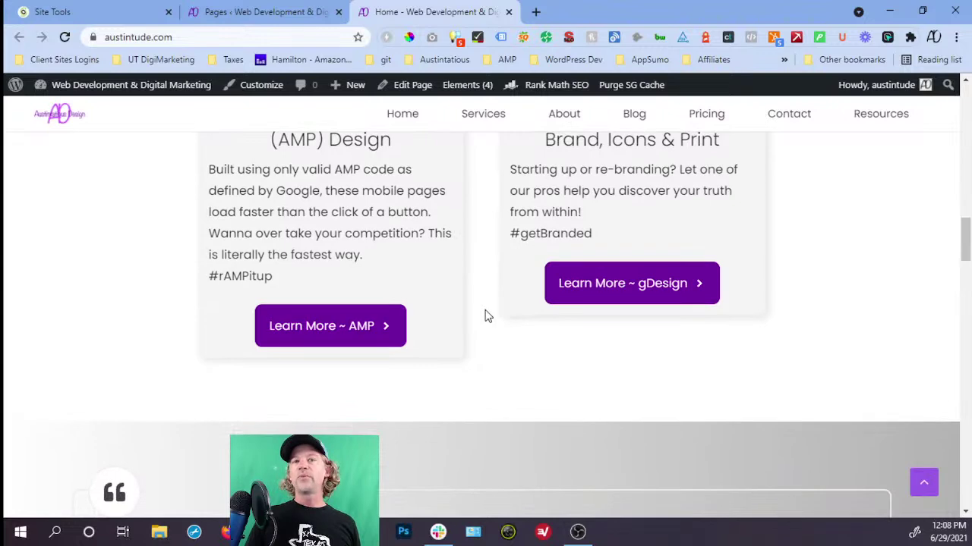
scroll(485, 317, down, 2)
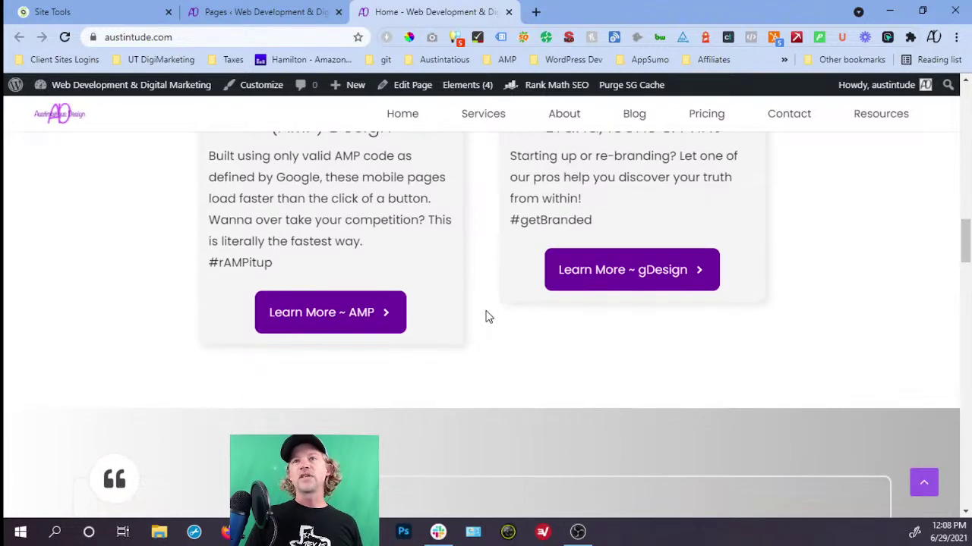
scroll(471, 296, down, 2)
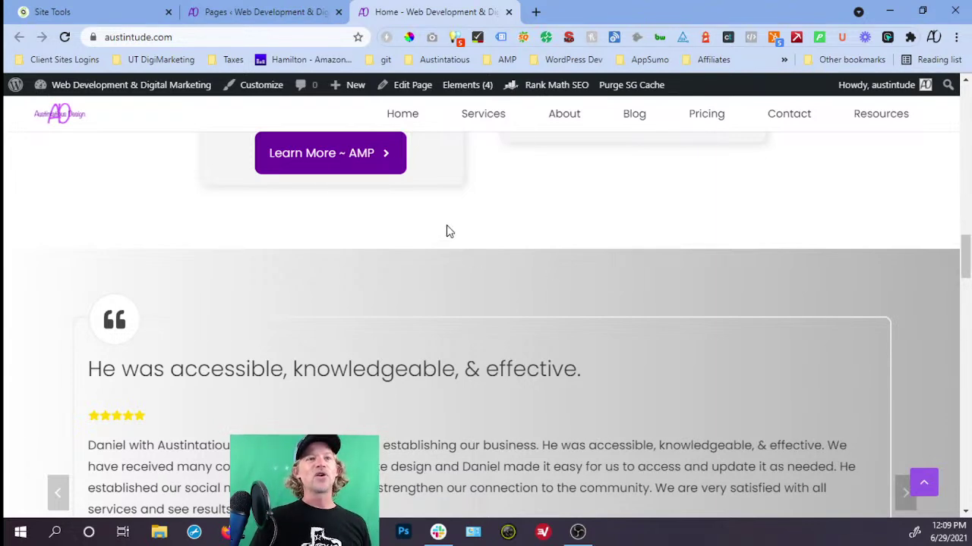
Open the A-O-S draft page in the block editor, dismiss the welcome guide, and read through its fade, flip, zoom and settings examples.
click(258, 13)
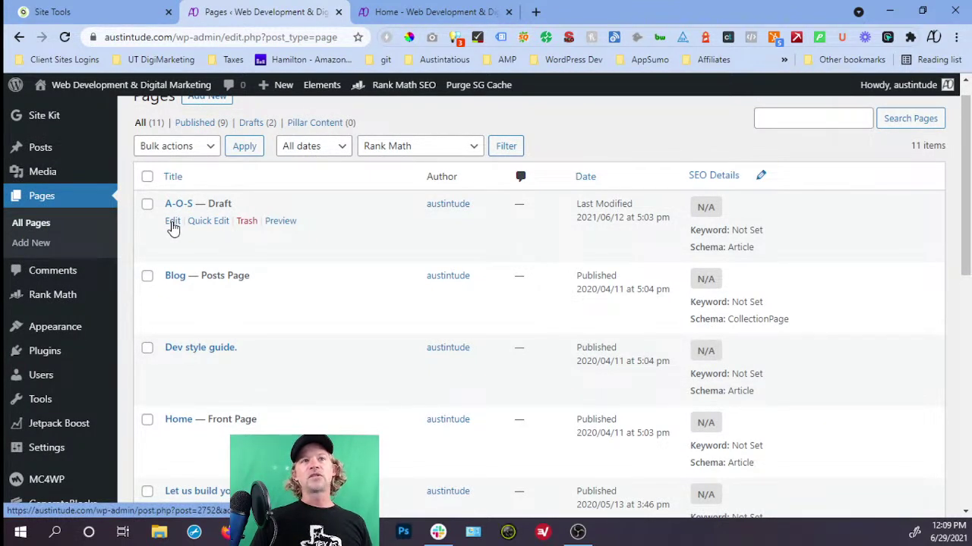
click(173, 224)
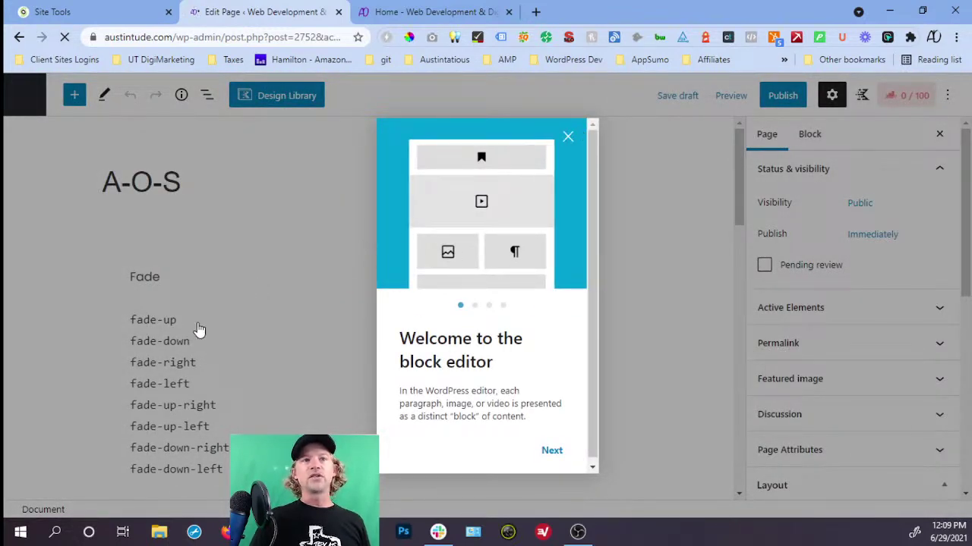
click(583, 138)
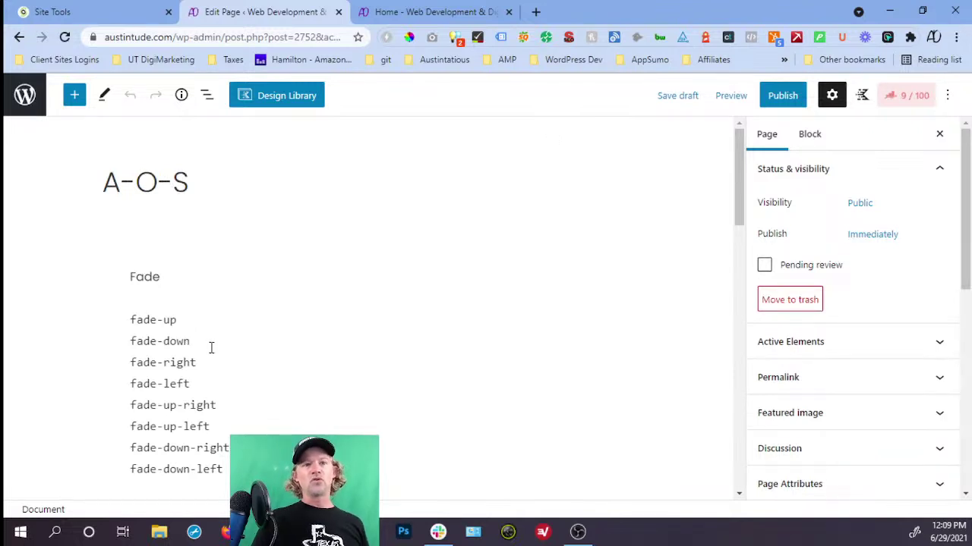
scroll(234, 373, down, 4)
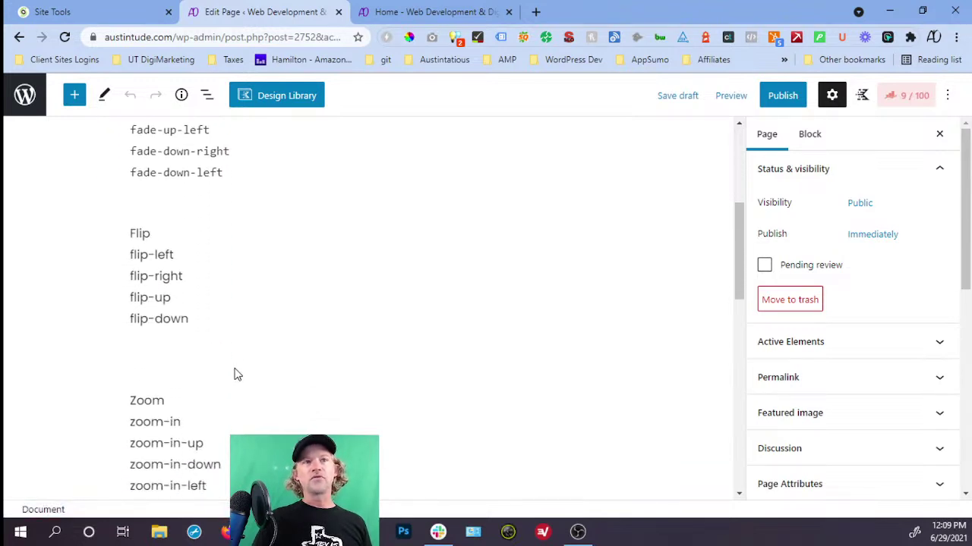
scroll(234, 373, down, 6)
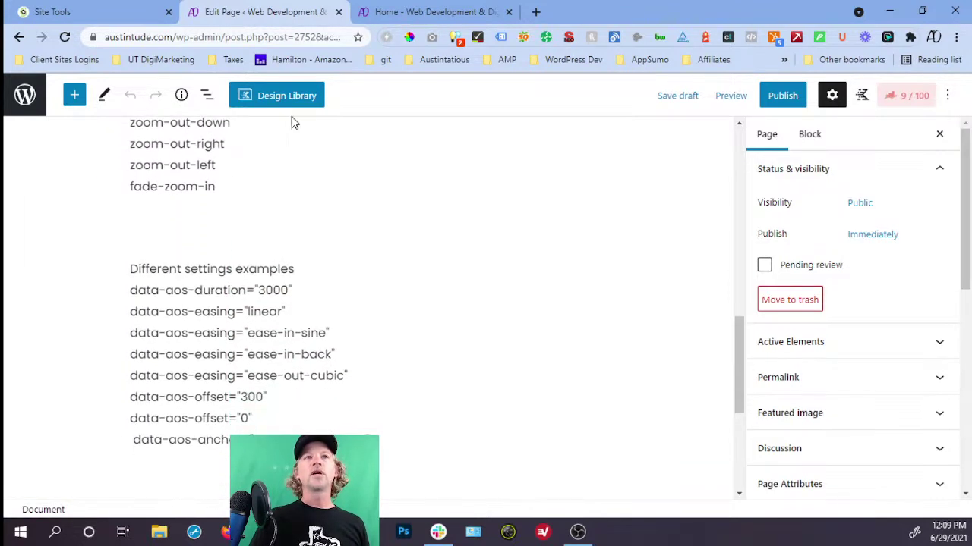
Leave the A-O-S draft for the pages list and open the theme's Elements list.
click(20, 38)
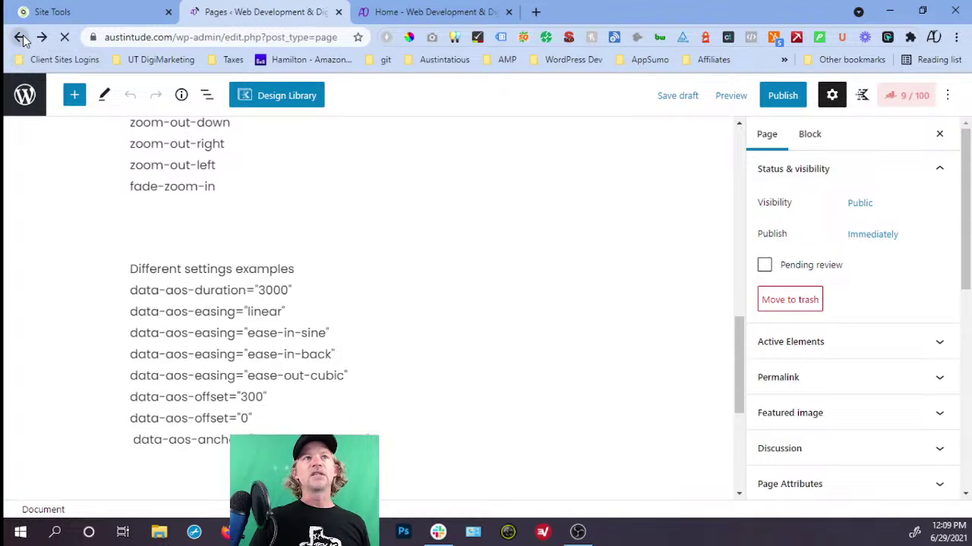
mouse_move(76, 296)
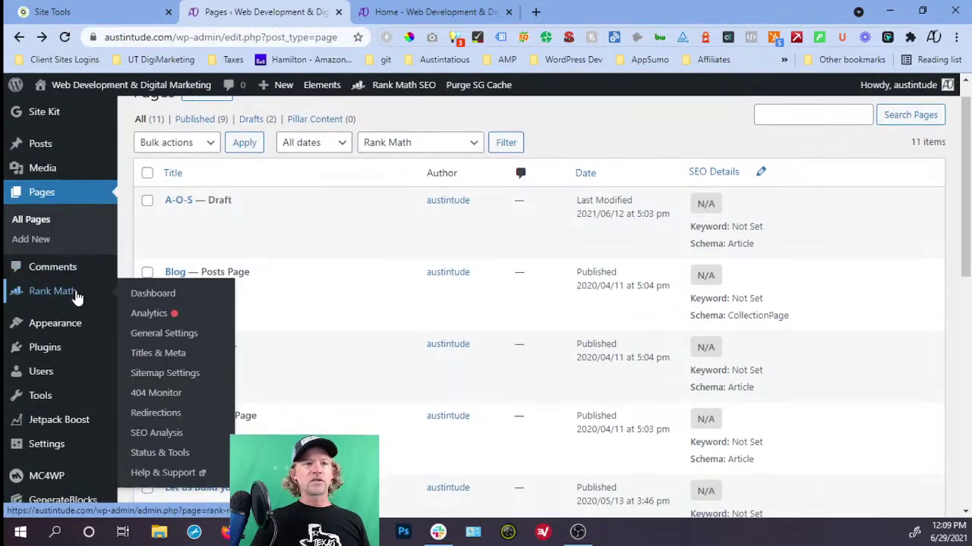
scroll(75, 296, down, 3)
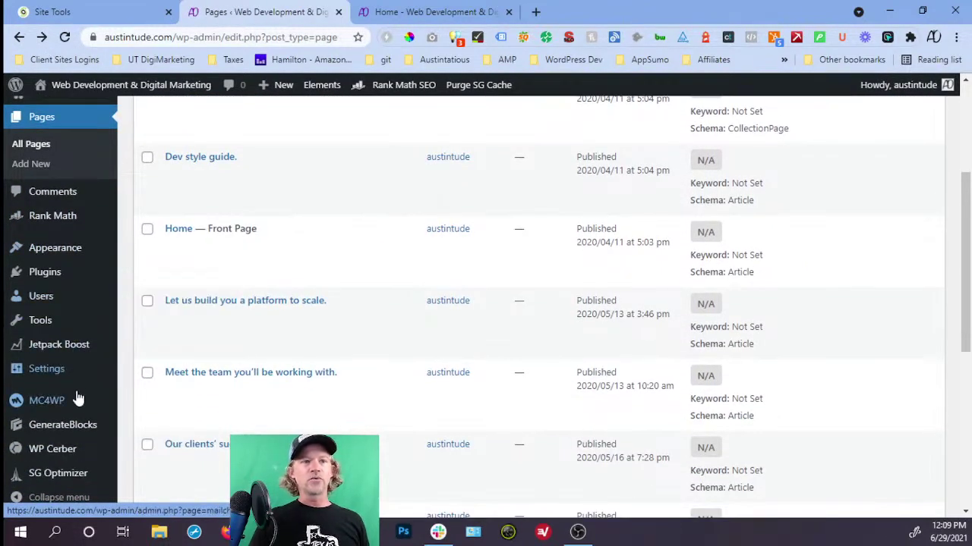
scroll(80, 412, down, 1)
mouse_move(81, 422)
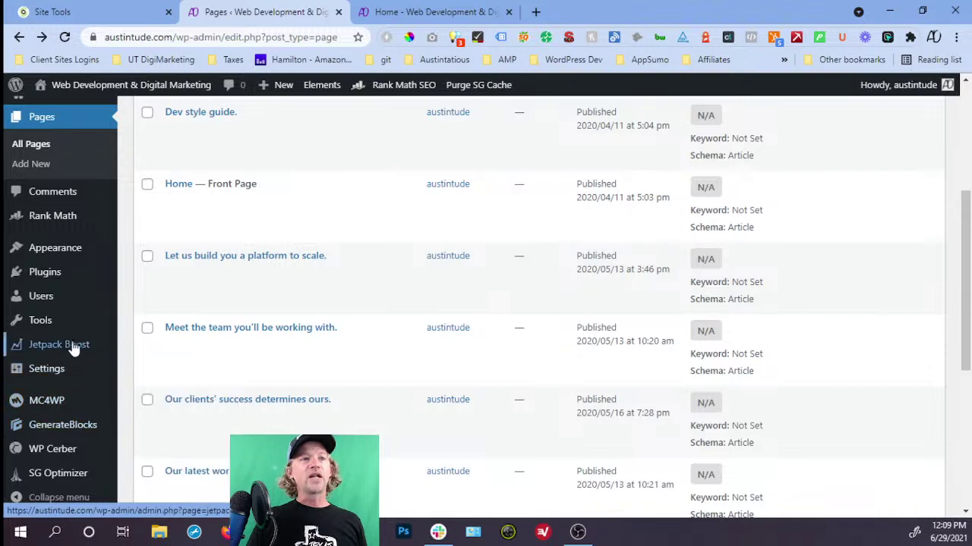
mouse_move(72, 250)
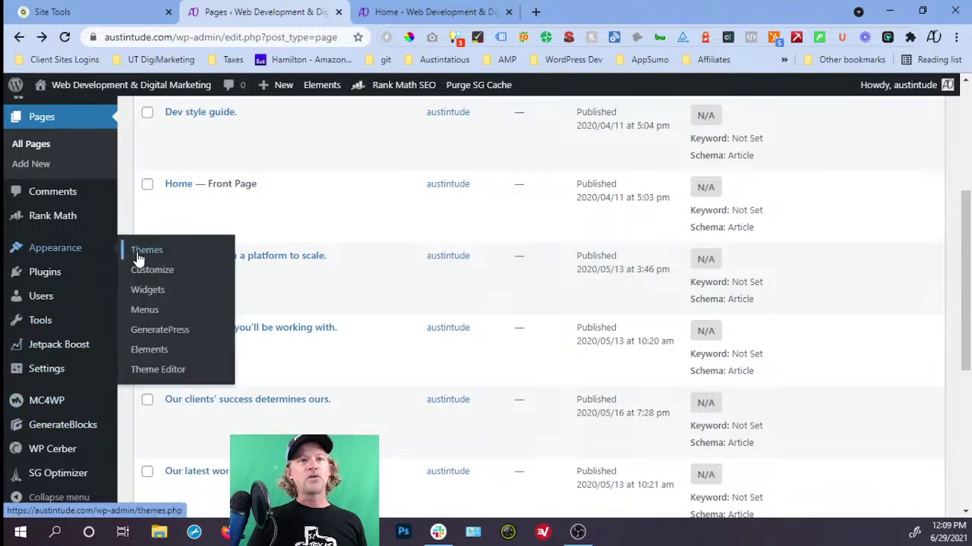
click(137, 355)
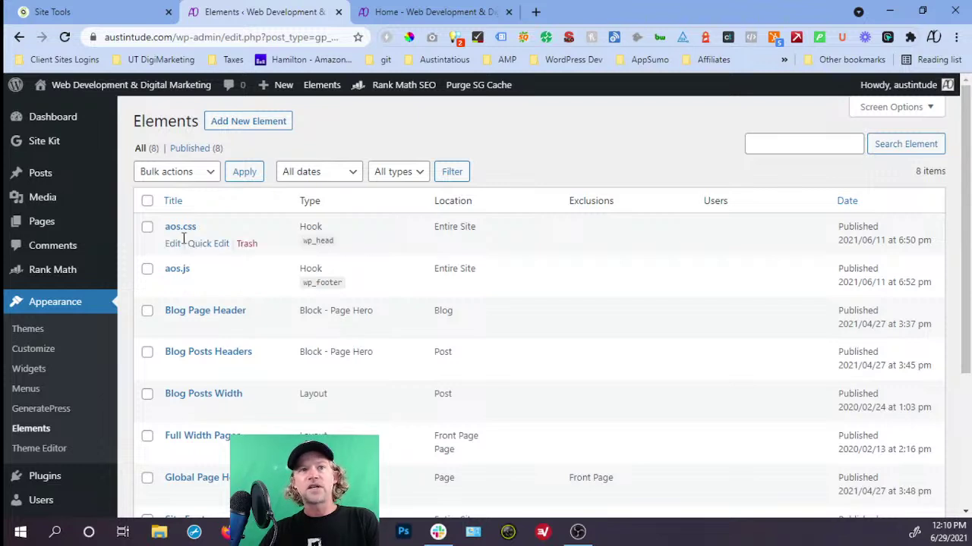
Open the aos.css hook and the aos.js hook from the Elements list to examine their code.
click(173, 245)
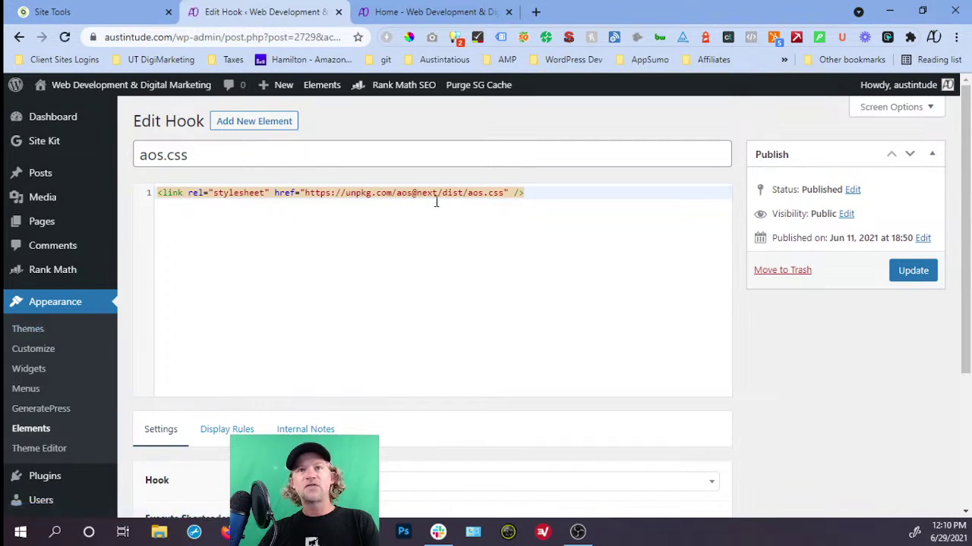
click(31, 429)
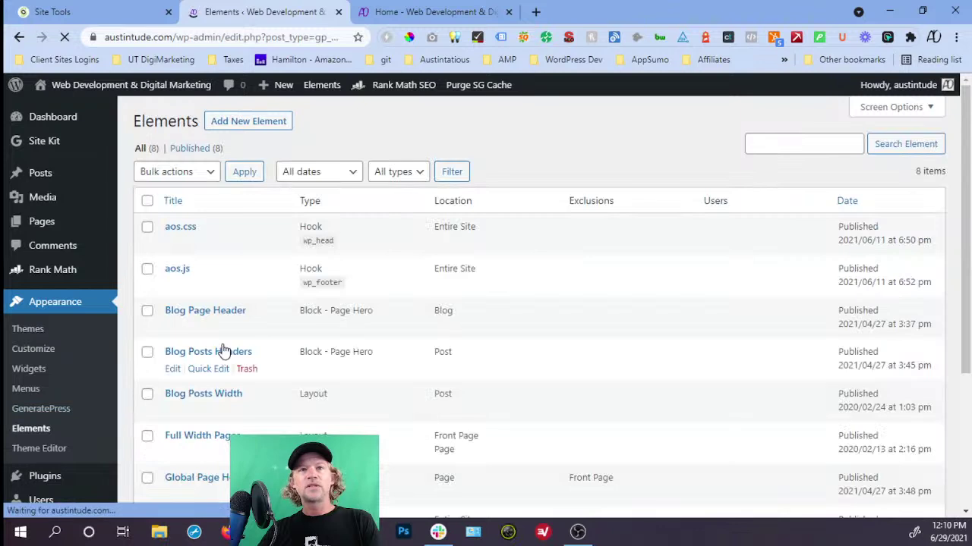
click(178, 270)
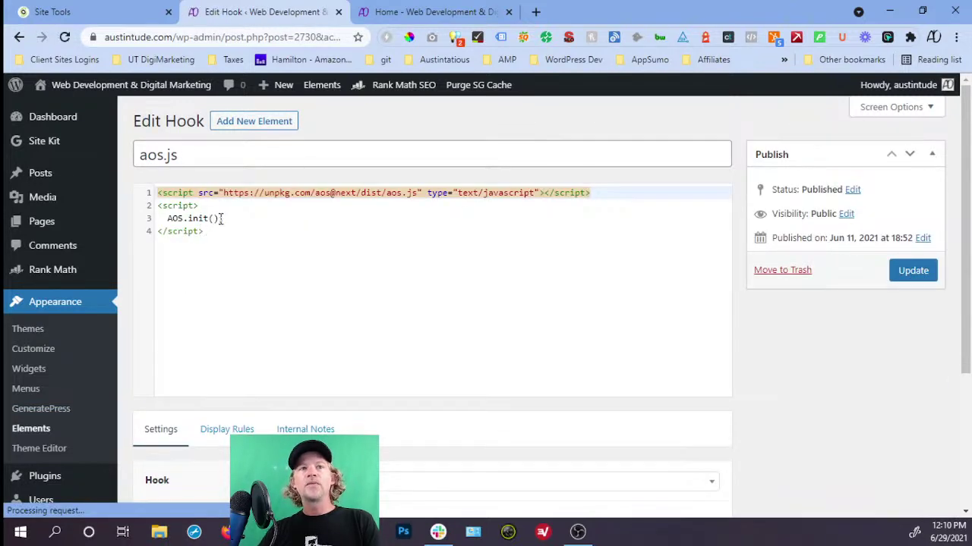
Leave the aos.js hook for the pages list and open the Home front page in the block editor.
click(220, 219)
text(;)
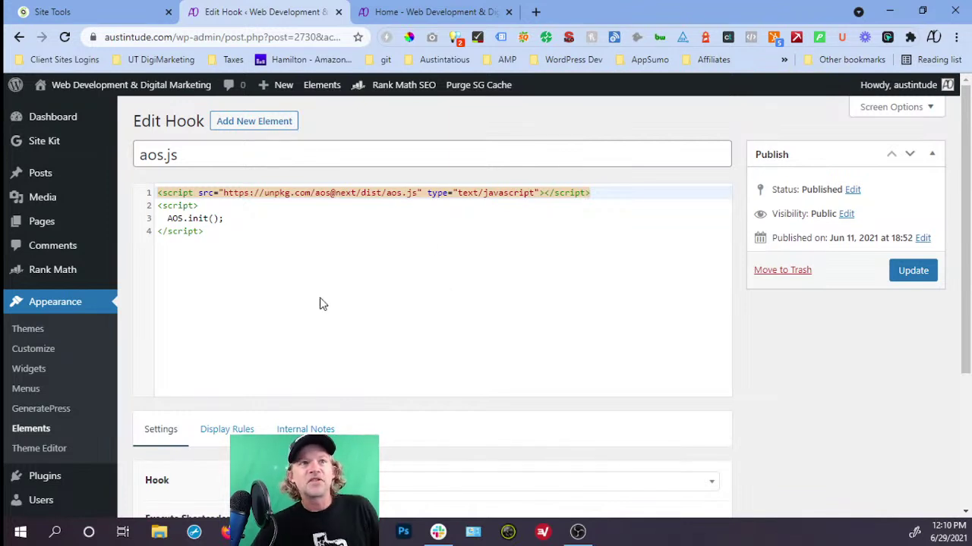
mouse_move(57, 222)
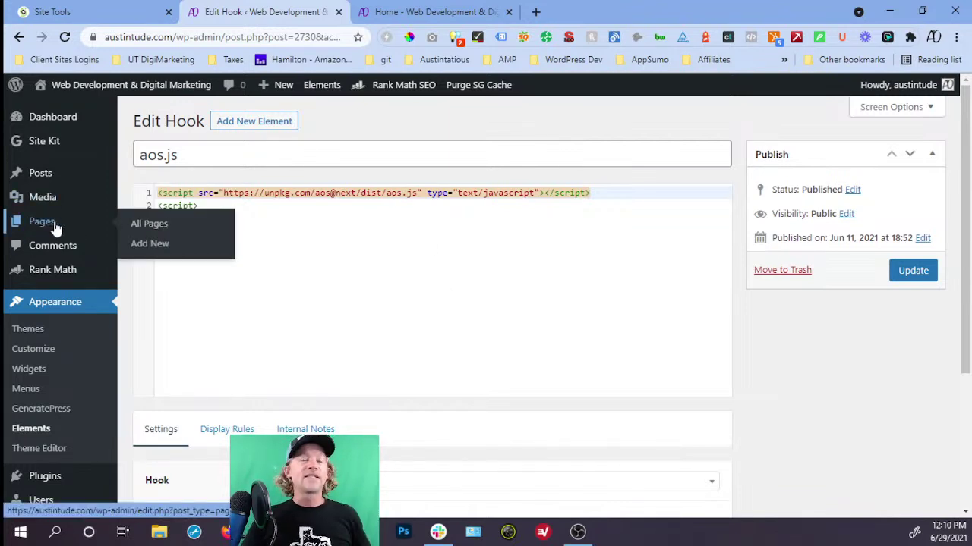
click(54, 227)
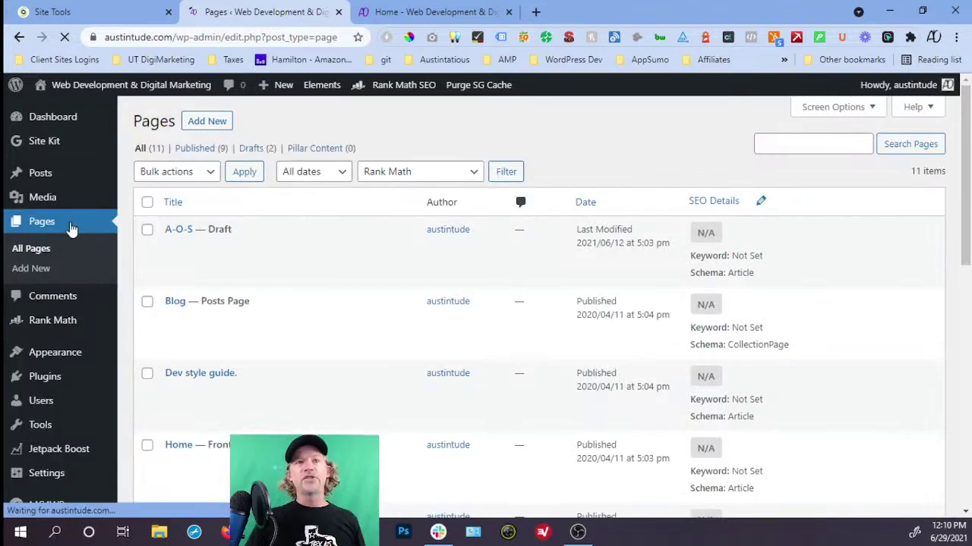
scroll(211, 352, down, 2)
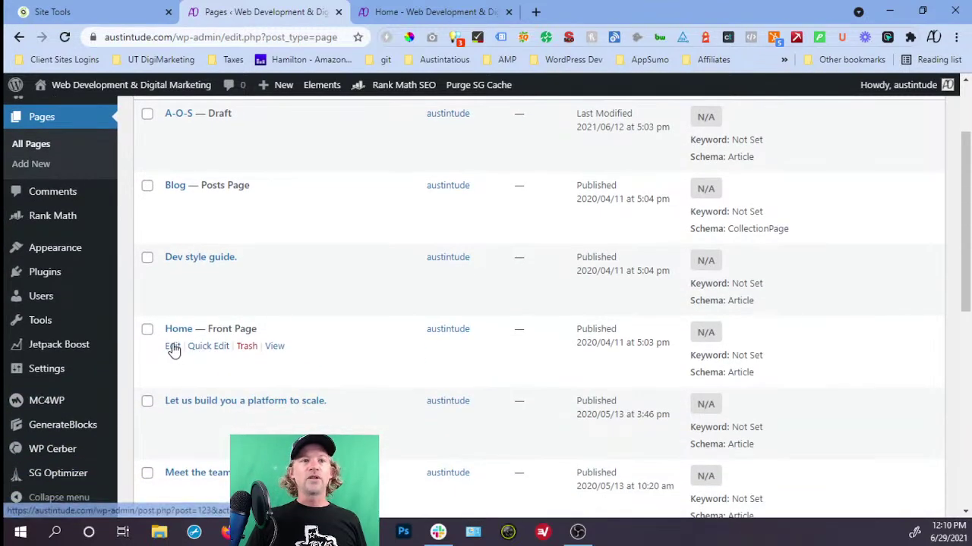
click(173, 347)
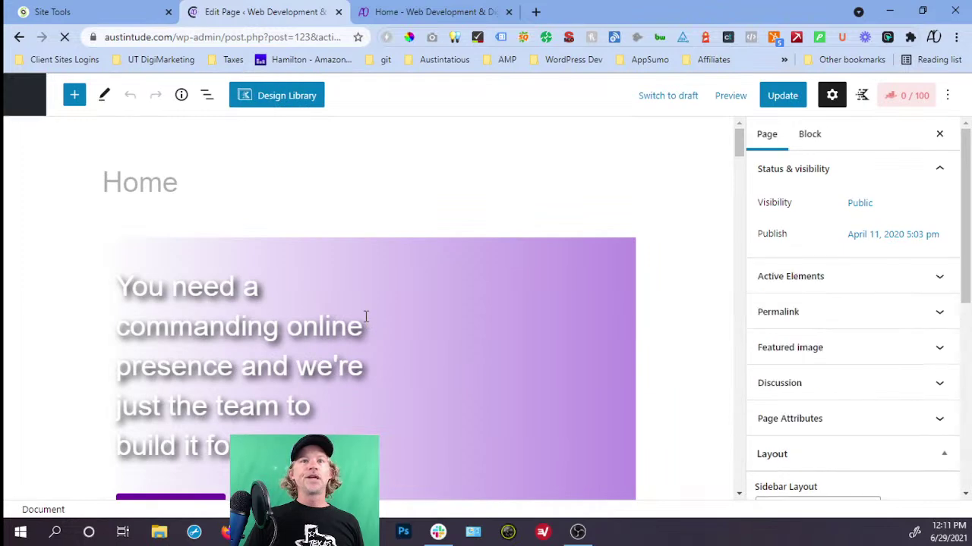
Select the outer container of the Search Engine Optimization (SEO) card and open its advanced settings to examine the custom AOS attributes.
scroll(540, 327, down, 5)
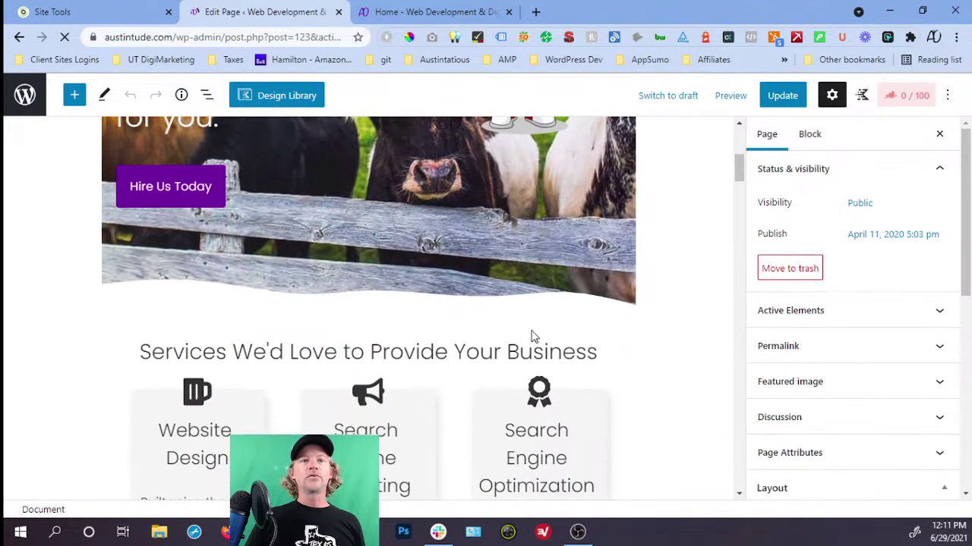
scroll(566, 330, down, 2)
scroll(560, 341, up, 1)
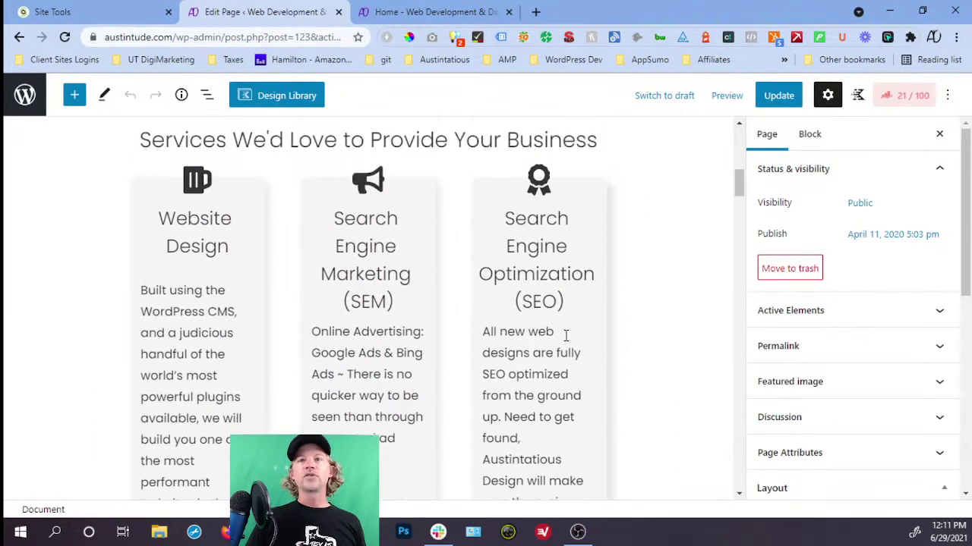
click(600, 206)
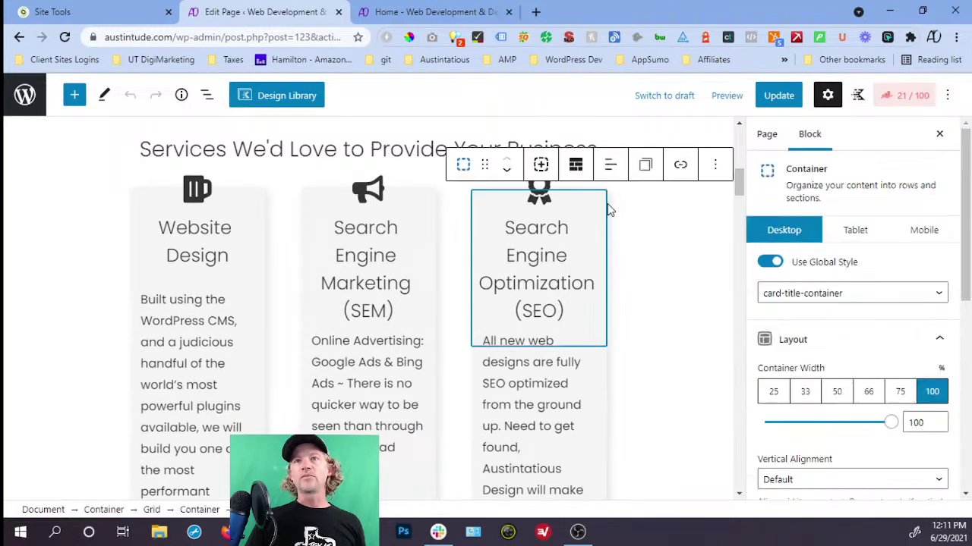
click(606, 209)
scroll(606, 209, down, 1)
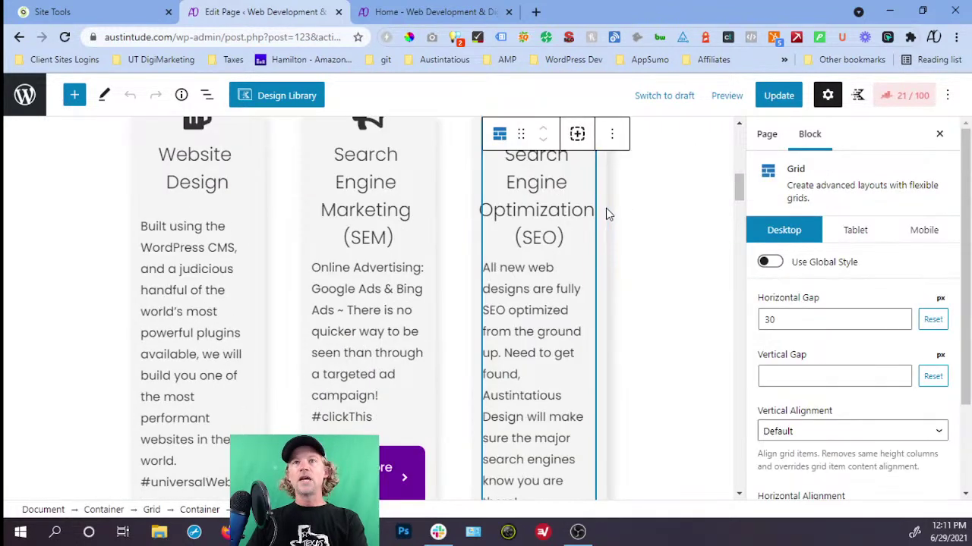
click(608, 212)
scroll(802, 406, down, 5)
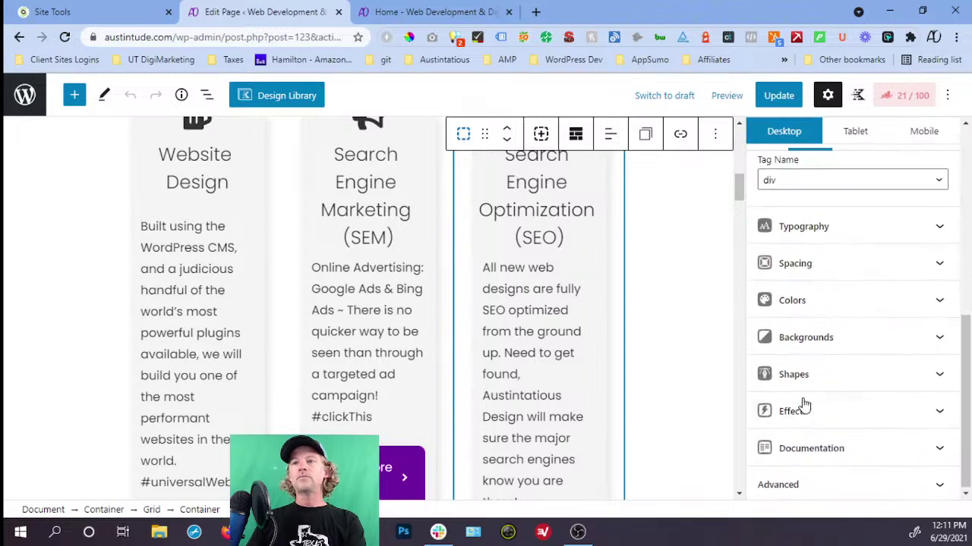
click(799, 484)
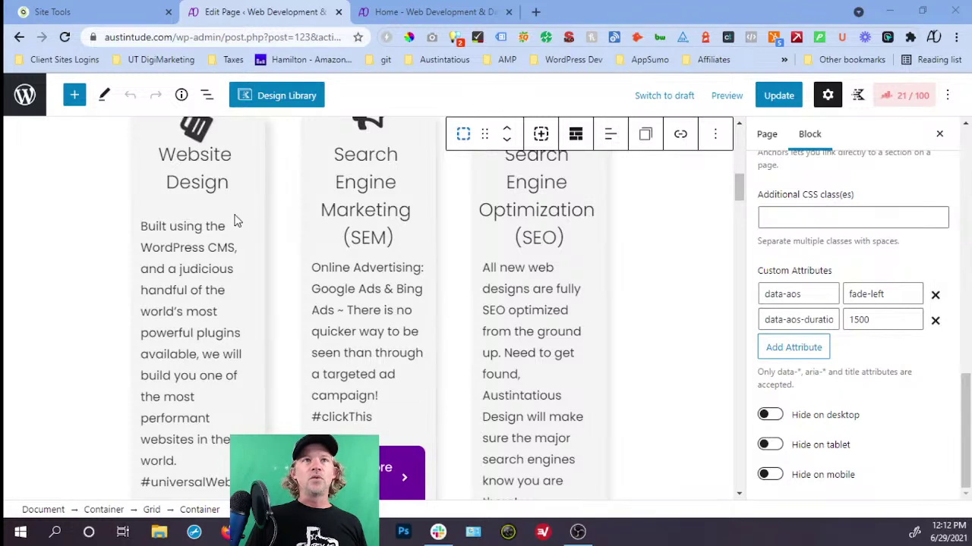
Open austintatiousdesign.co in a new browser tab and examine its home page from the hero through Latest Updates to the service cards.
click(535, 12)
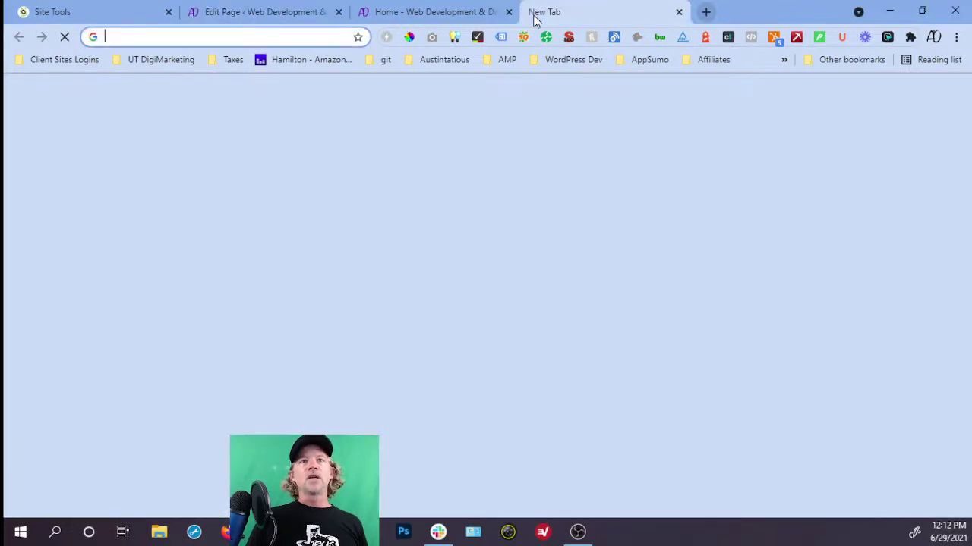
text(aus)
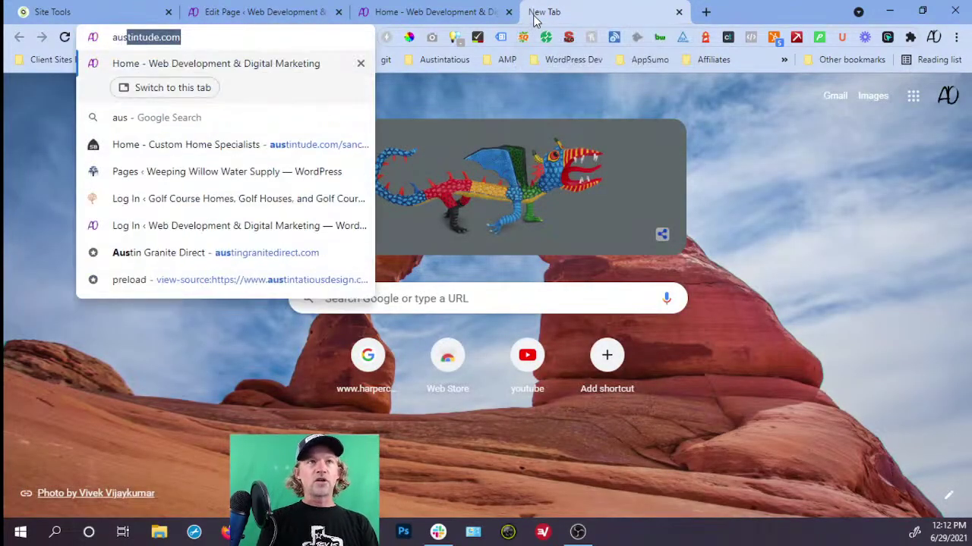
text(tintatiousdesign.co)
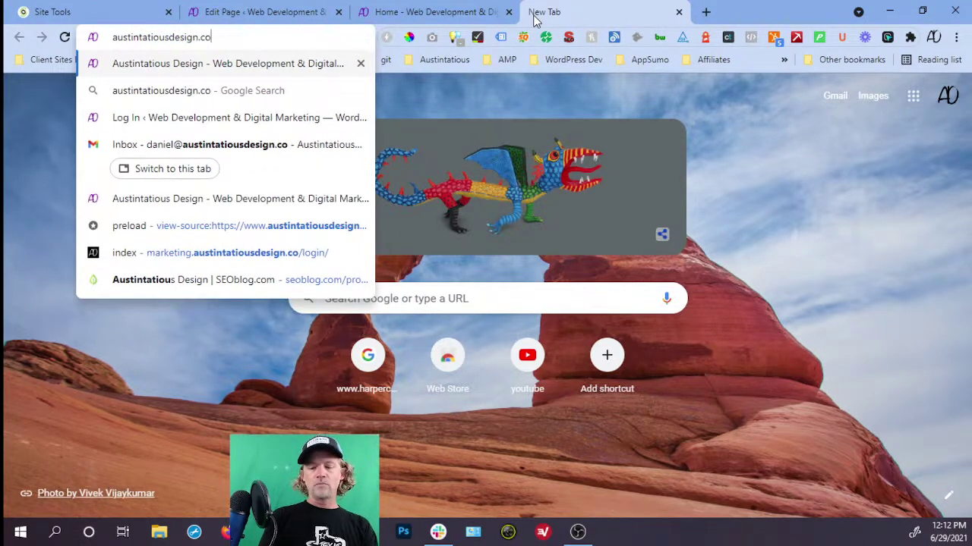
key(Return)
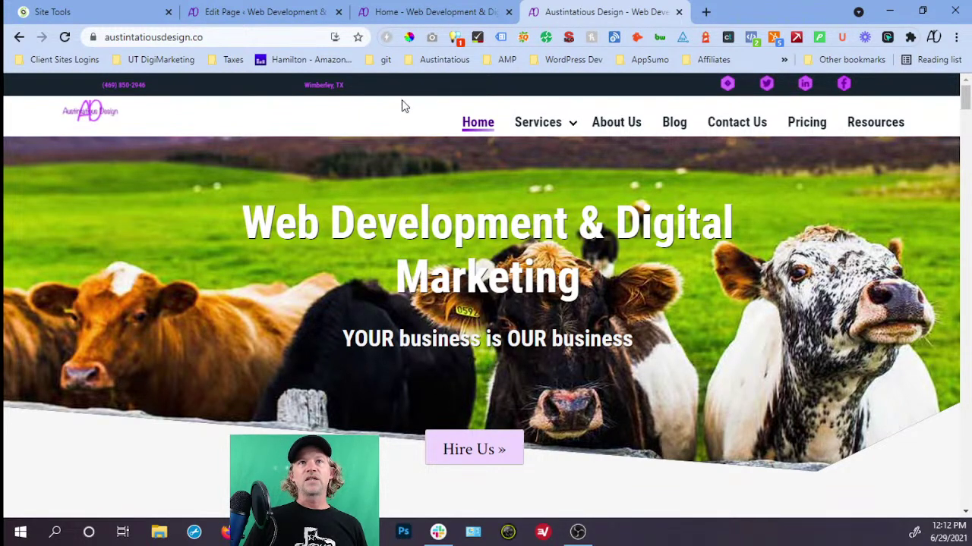
scroll(430, 178, down, 1)
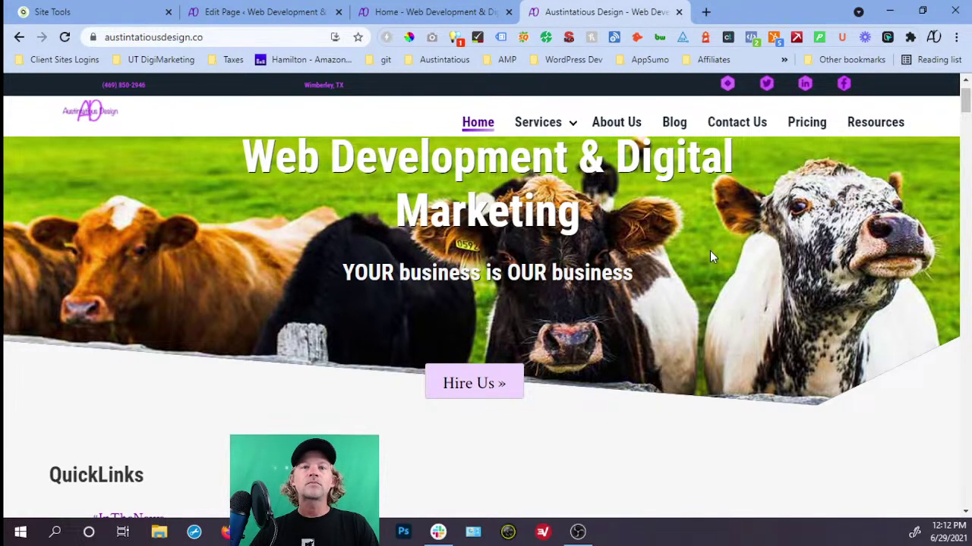
scroll(709, 254, down, 3)
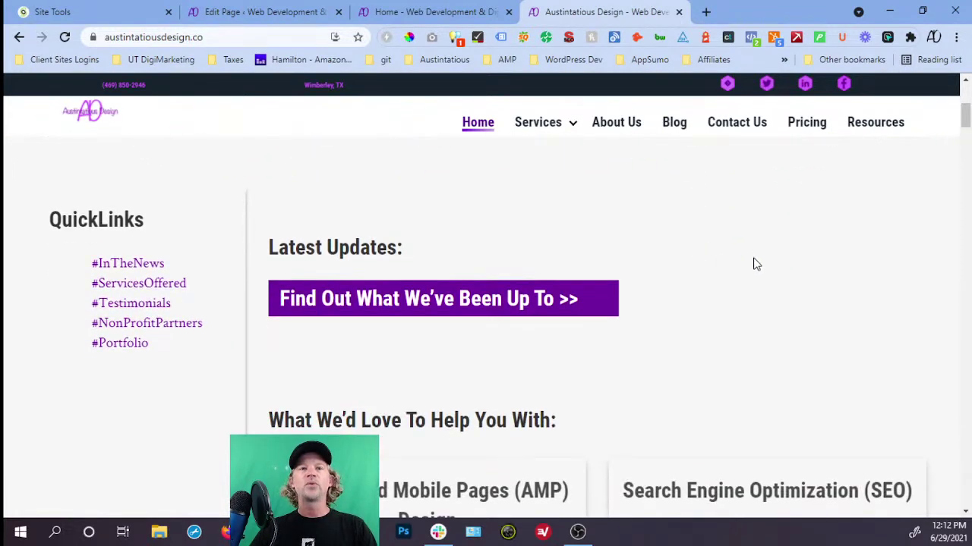
scroll(755, 281, down, 1)
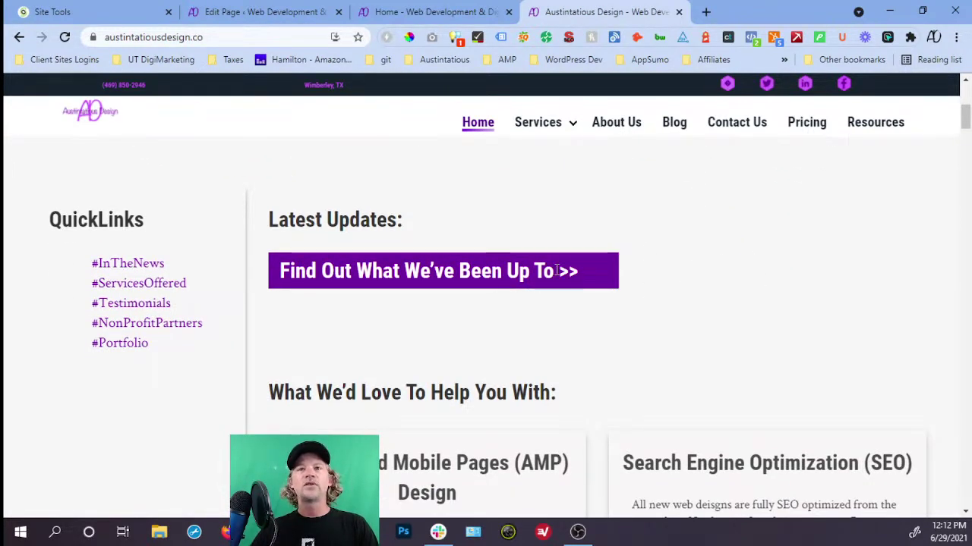
scroll(573, 316, down, 1)
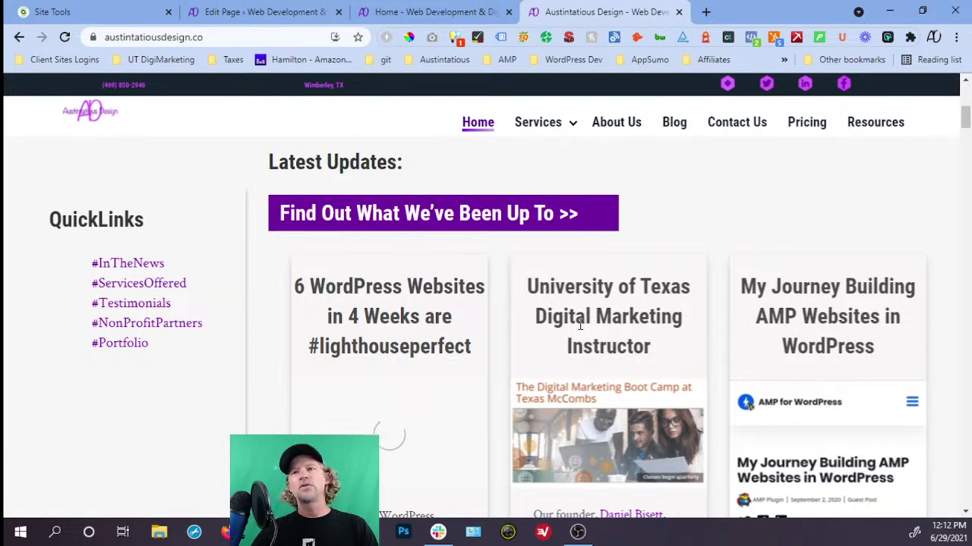
scroll(471, 261, down, 1)
scroll(471, 262, down, 8)
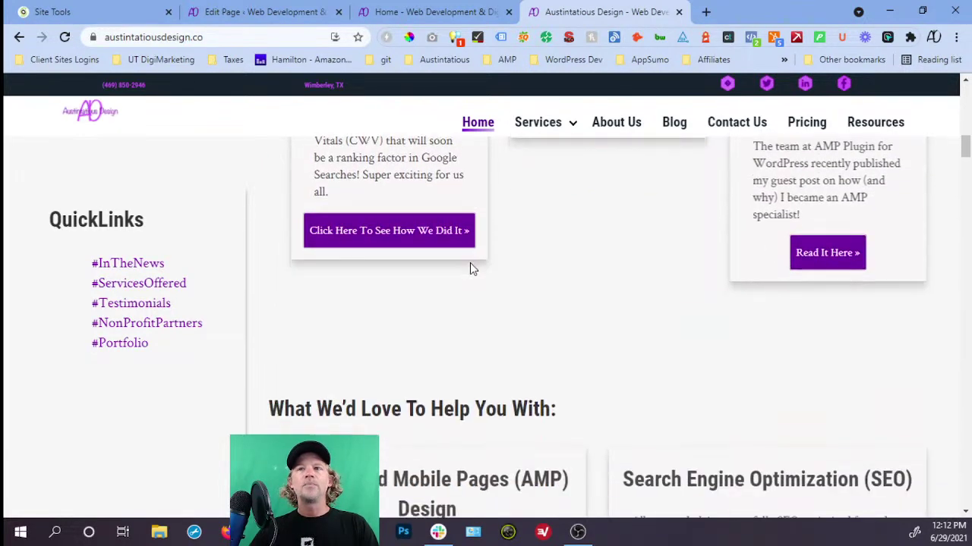
scroll(470, 262, down, 1)
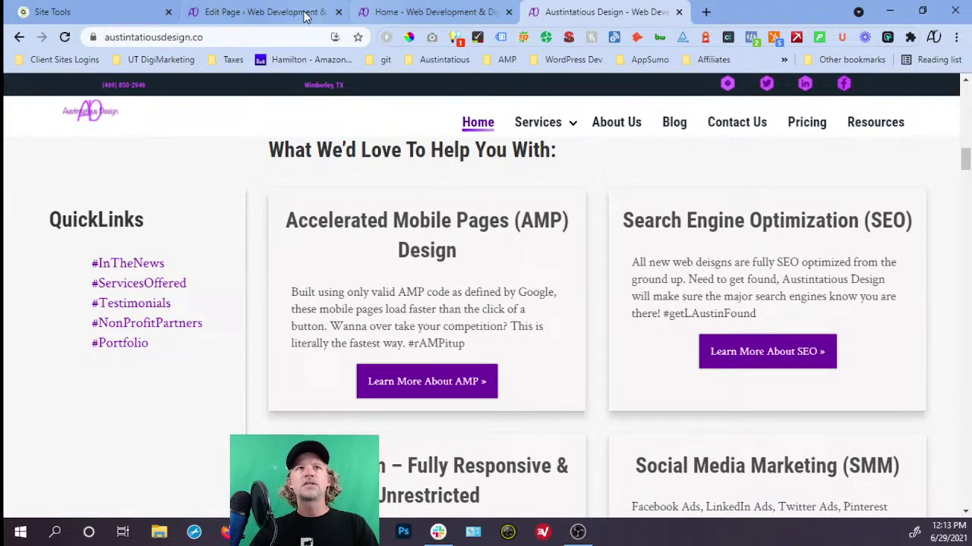
Return to the live austintude.com home page and compare its hero and service card sections with the other site.
click(377, 18)
scroll(485, 311, up, 15)
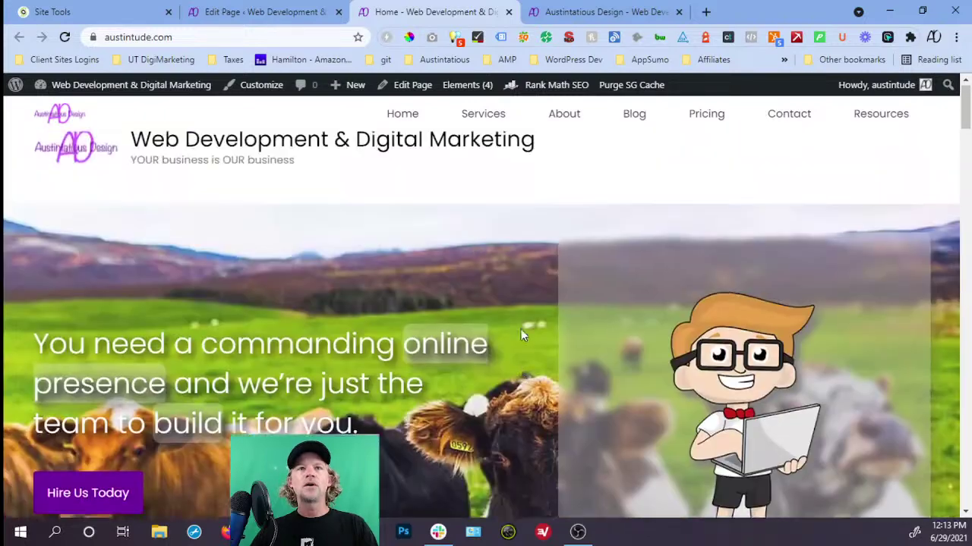
scroll(520, 336, down, 5)
scroll(520, 336, down, 2)
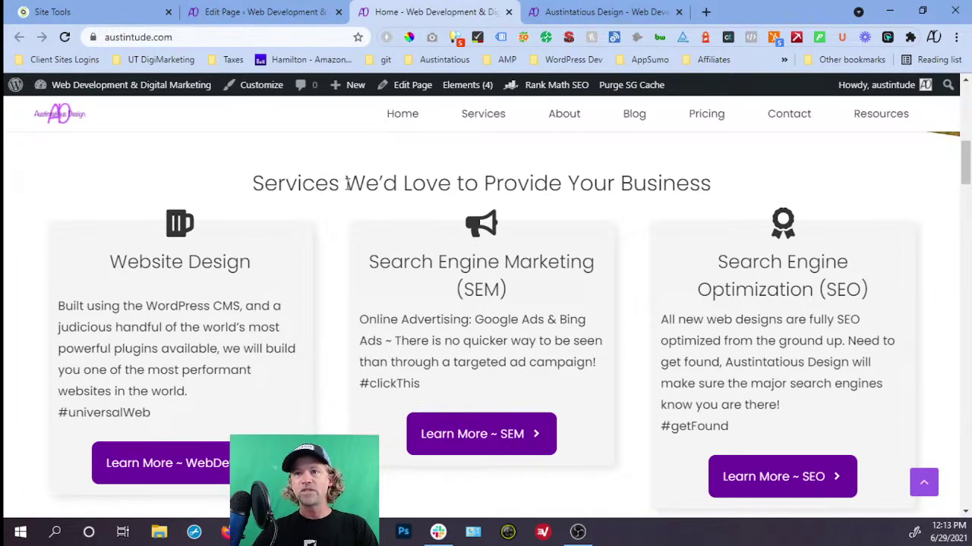
Go back to austintatiousdesign.co and examine the remaining service cards and the client testimonials section.
click(596, 14)
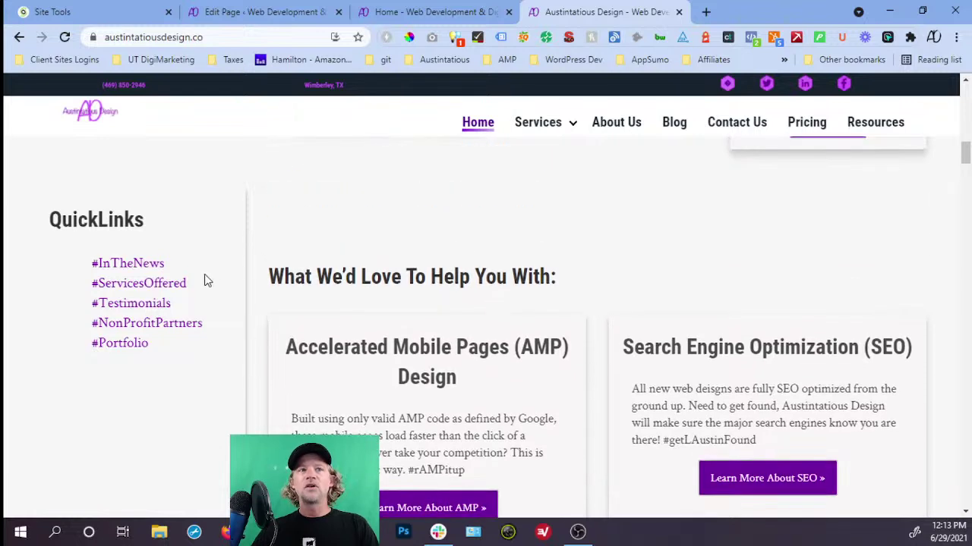
scroll(534, 317, down, 7)
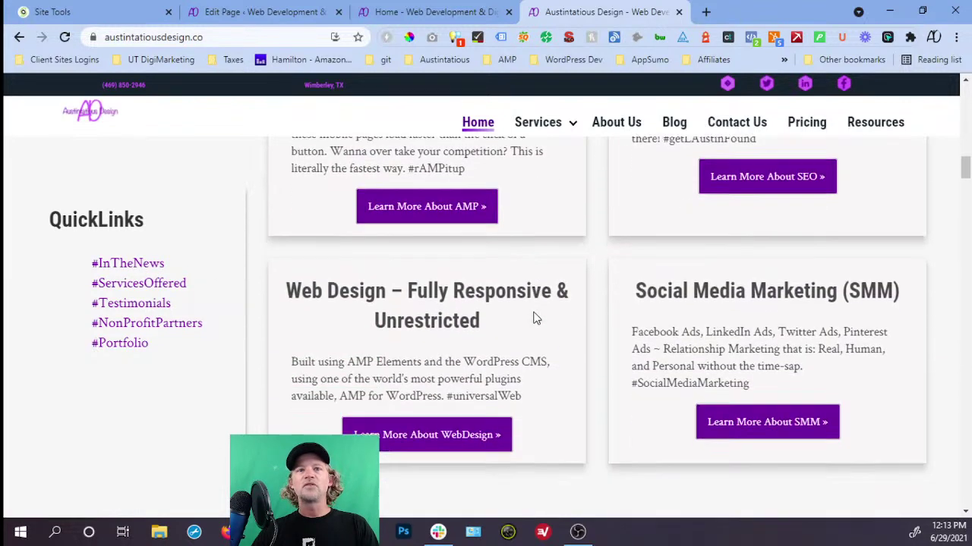
scroll(534, 317, down, 6)
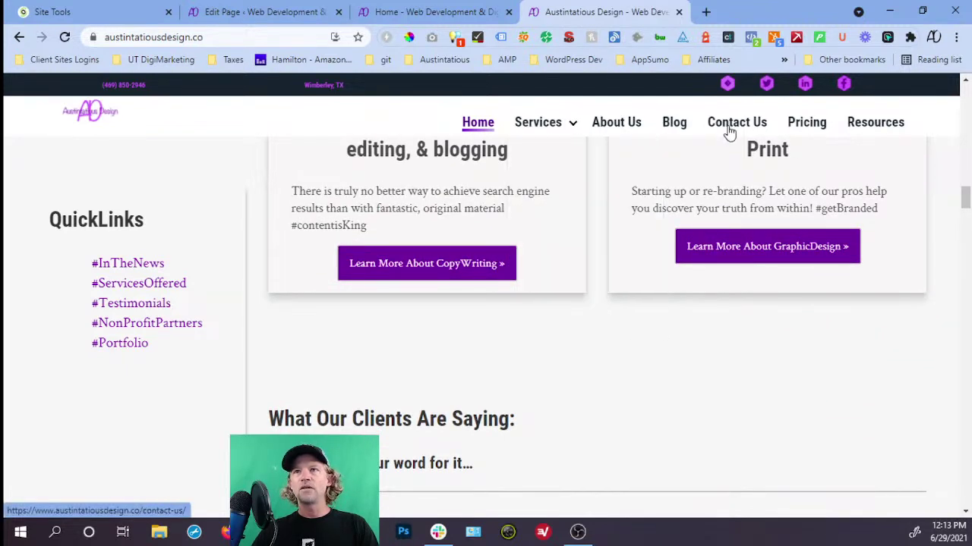
scroll(537, 375, down, 2)
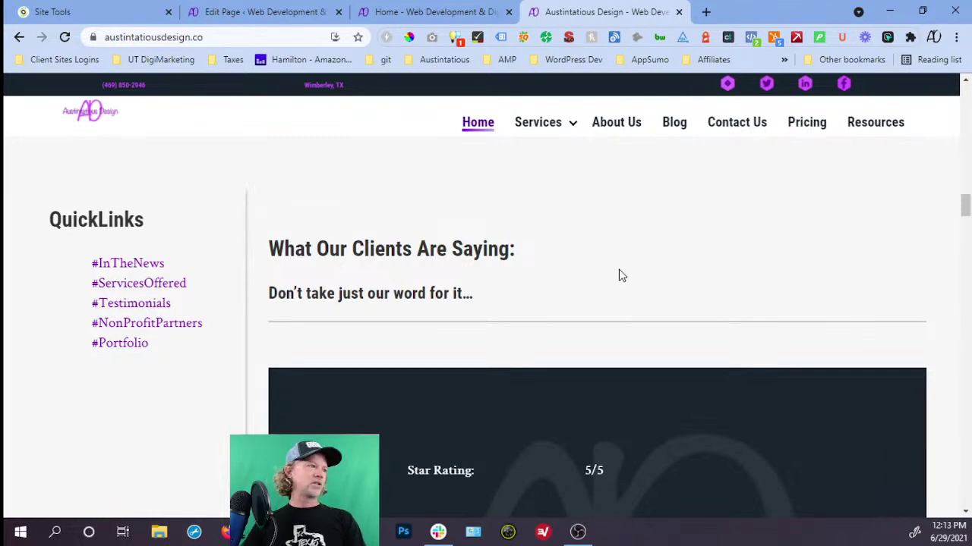
scroll(589, 289, down, 2)
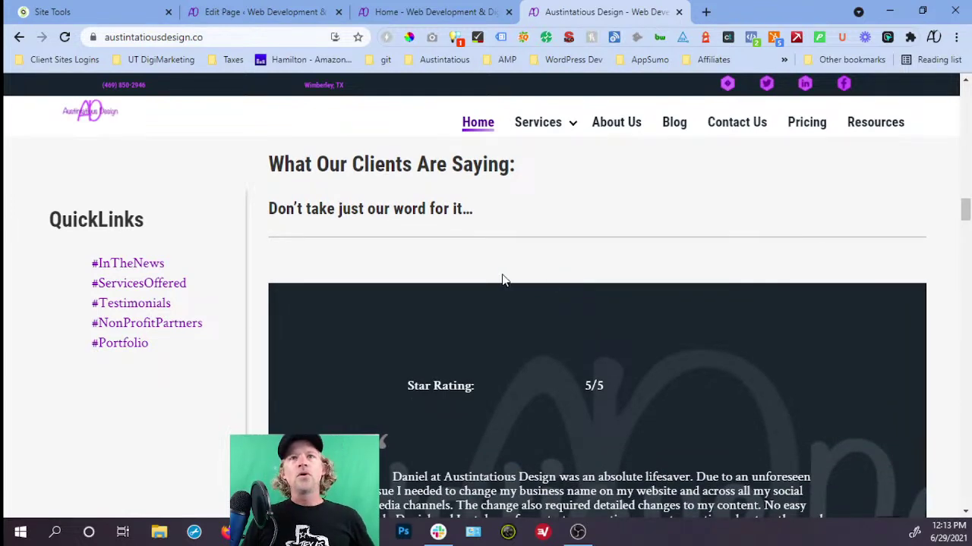
scroll(454, 218, down, 1)
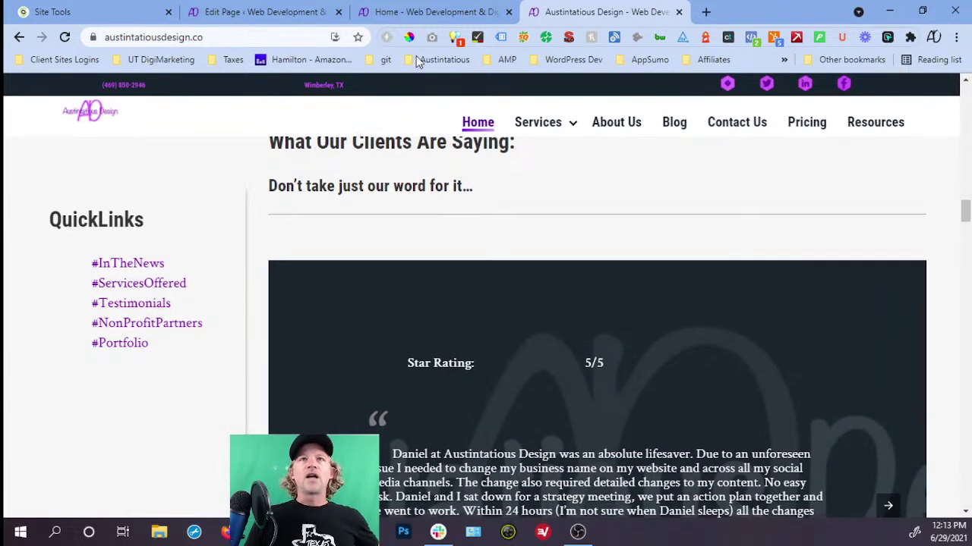
Switch to the austintude.com home page and advance its testimonial carousel by two reviews.
click(387, 15)
scroll(511, 347, down, 10)
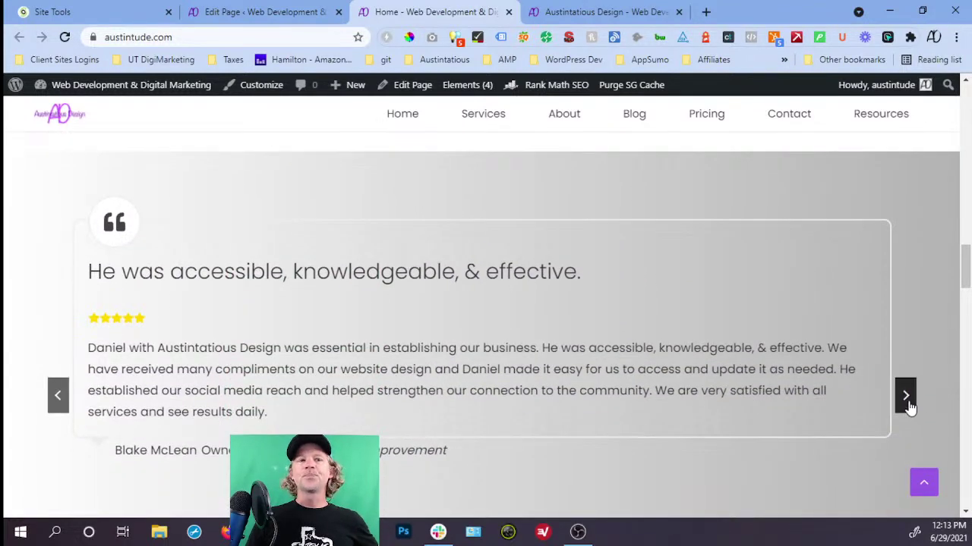
scroll(908, 408, down, 1)
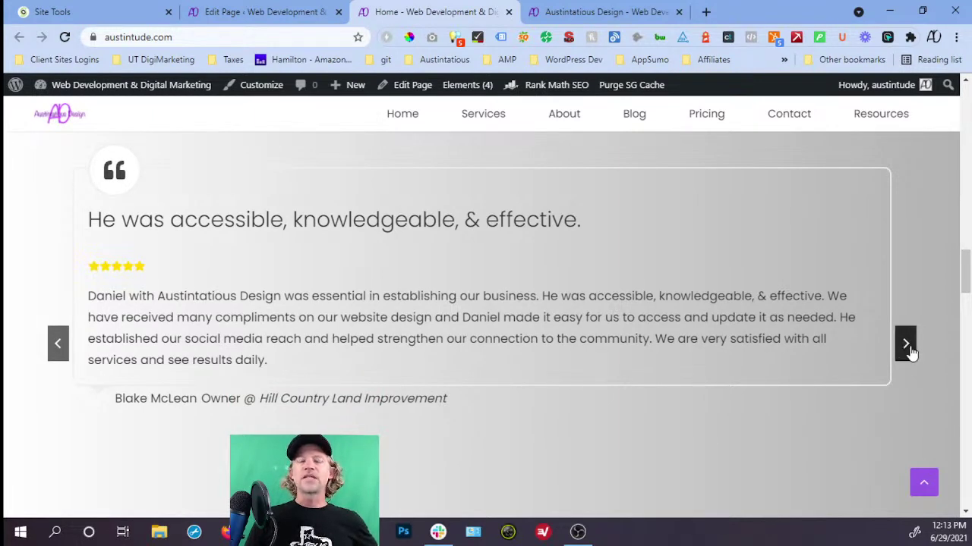
scroll(697, 424, down, 1)
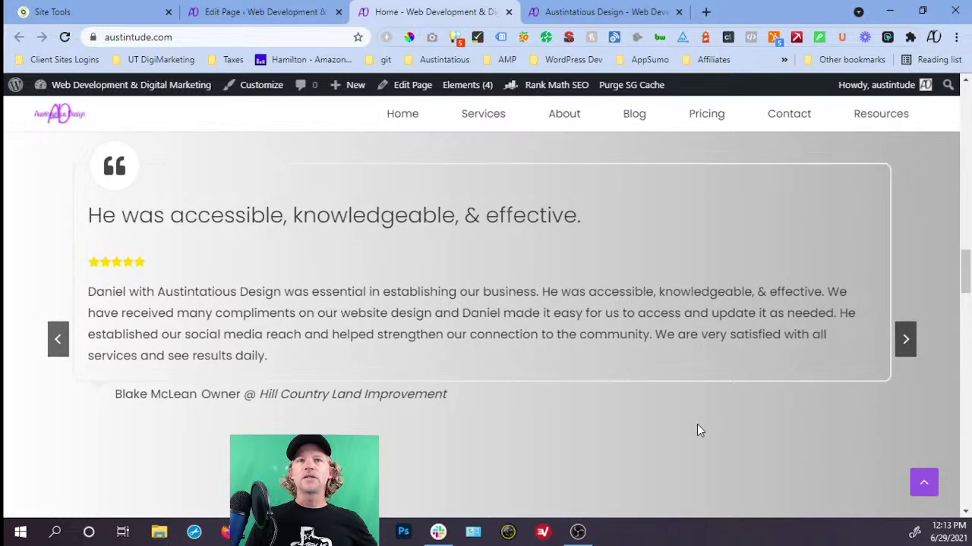
click(906, 343)
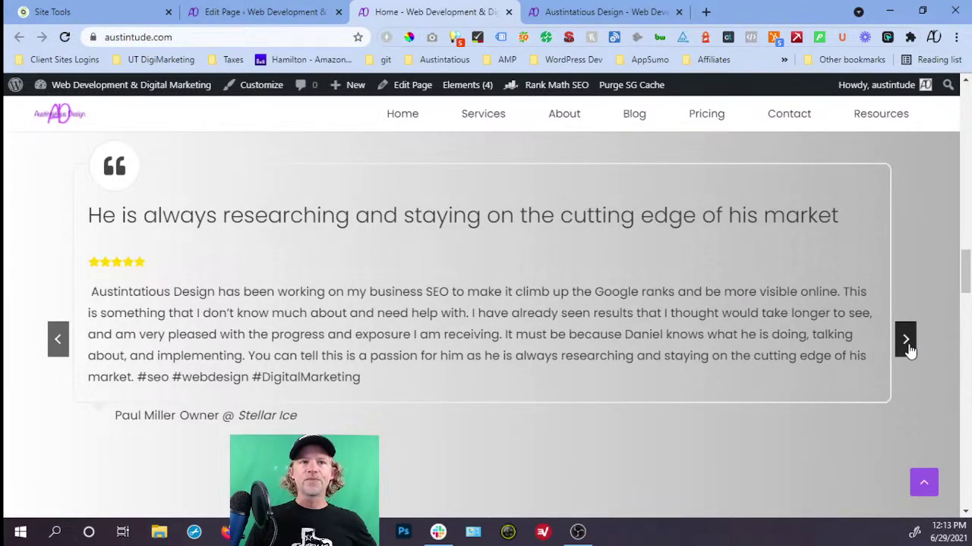
click(907, 343)
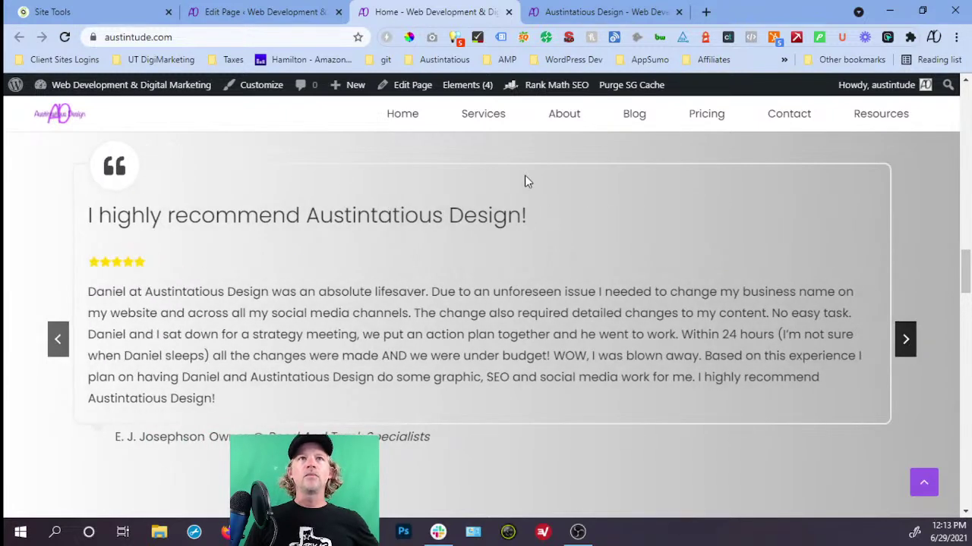
Return to the home page editor and select the container around the testimonials section to review its block settings.
click(288, 13)
scroll(324, 375, down, 5)
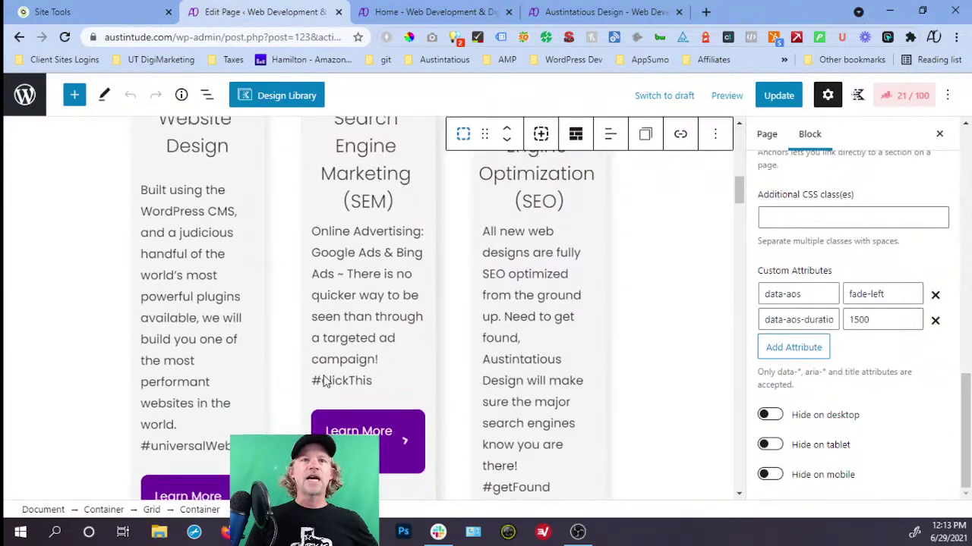
scroll(324, 374, down, 10)
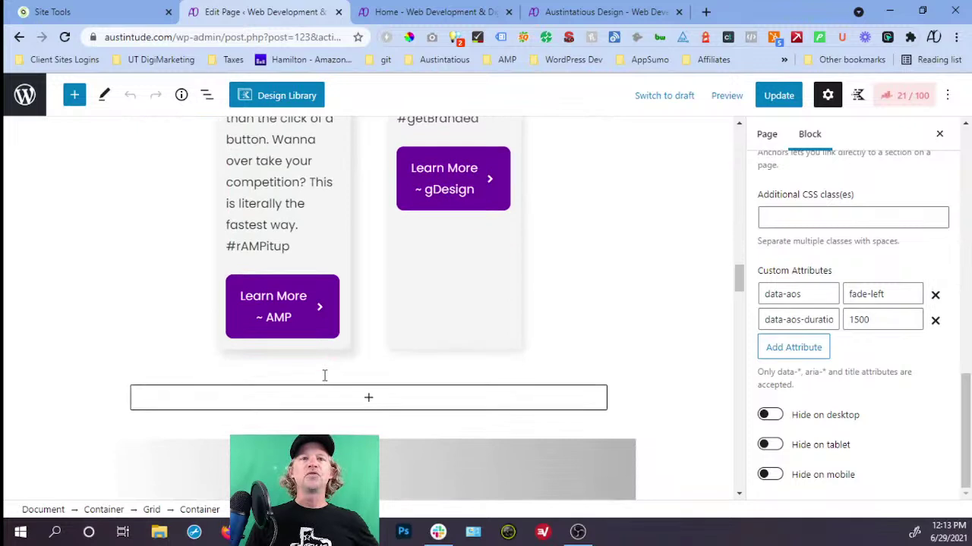
scroll(324, 374, down, 3)
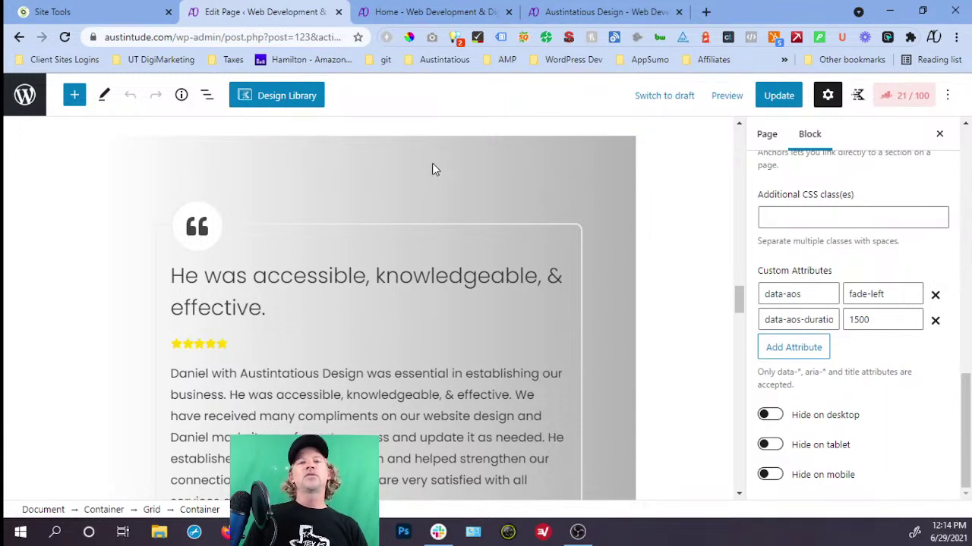
click(450, 146)
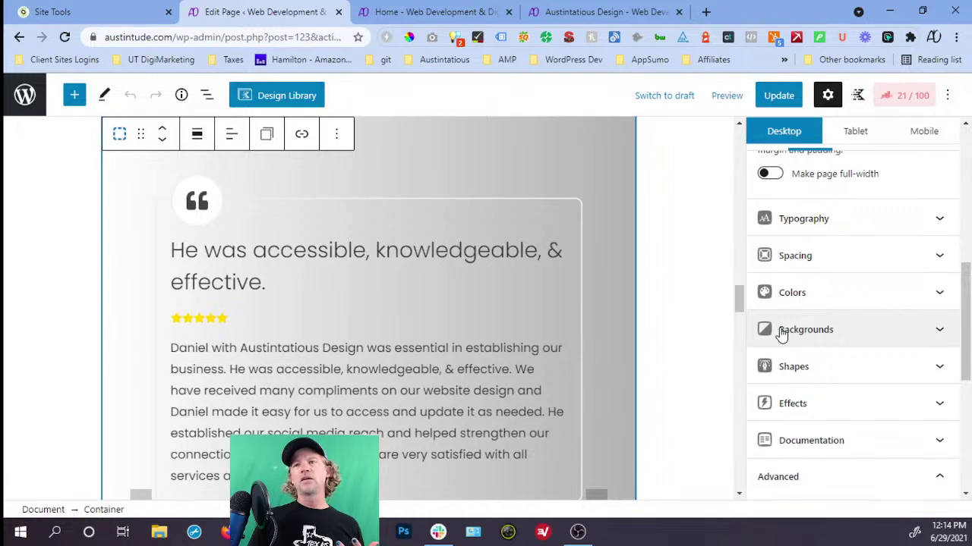
Select the Testimonials block inside the container and review its layout, style, item and column settings.
click(592, 214)
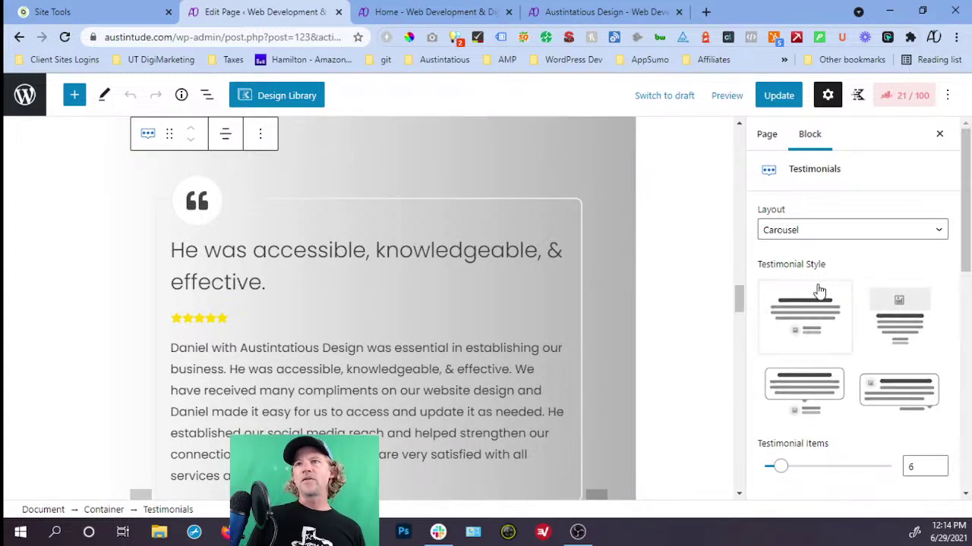
scroll(837, 377, down, 1)
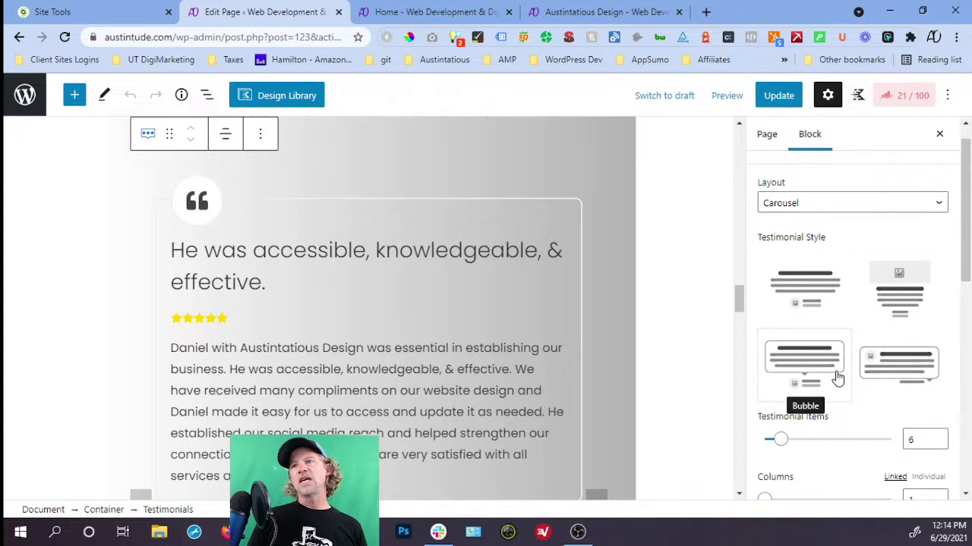
scroll(837, 378, down, 2)
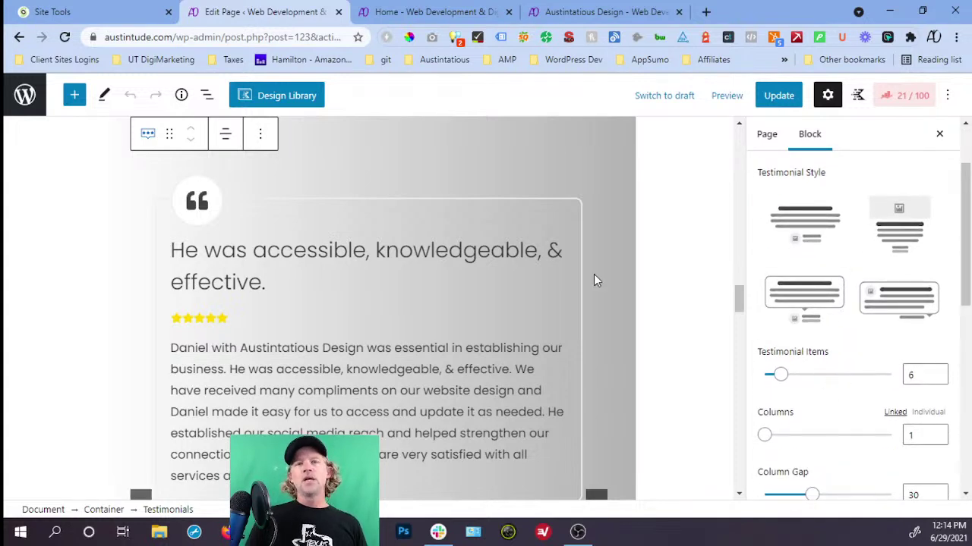
scroll(504, 292, down, 1)
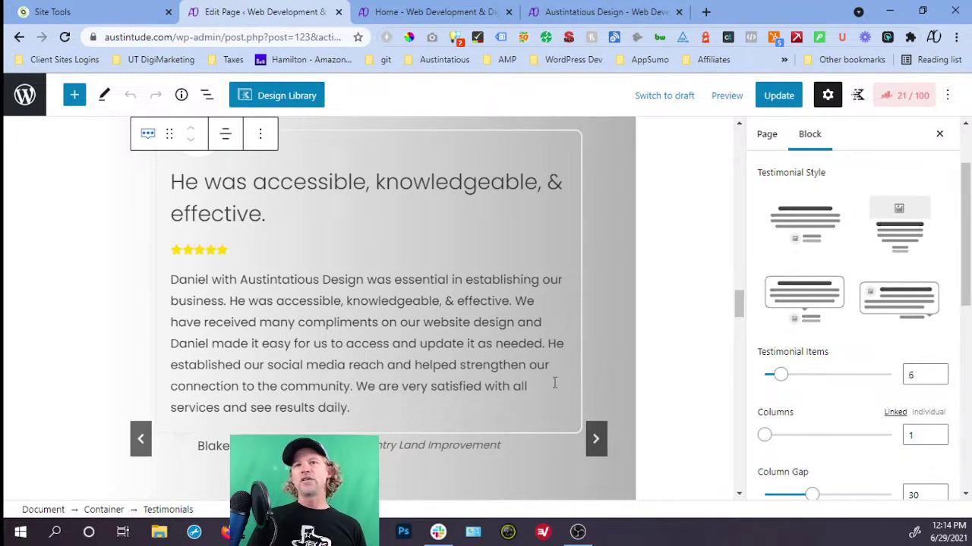
Check which block actions the Testimonials block offers and review the rest of its general settings.
click(261, 134)
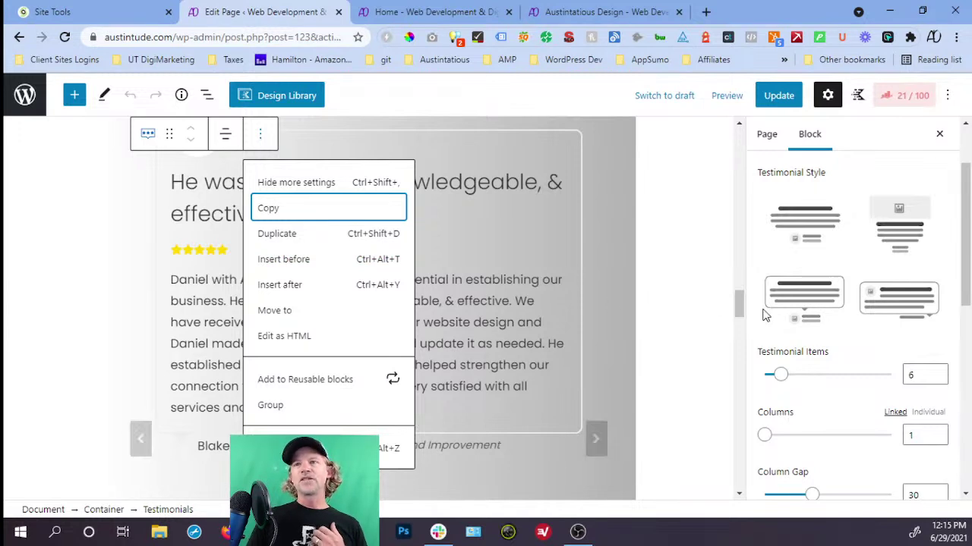
scroll(819, 458, down, 3)
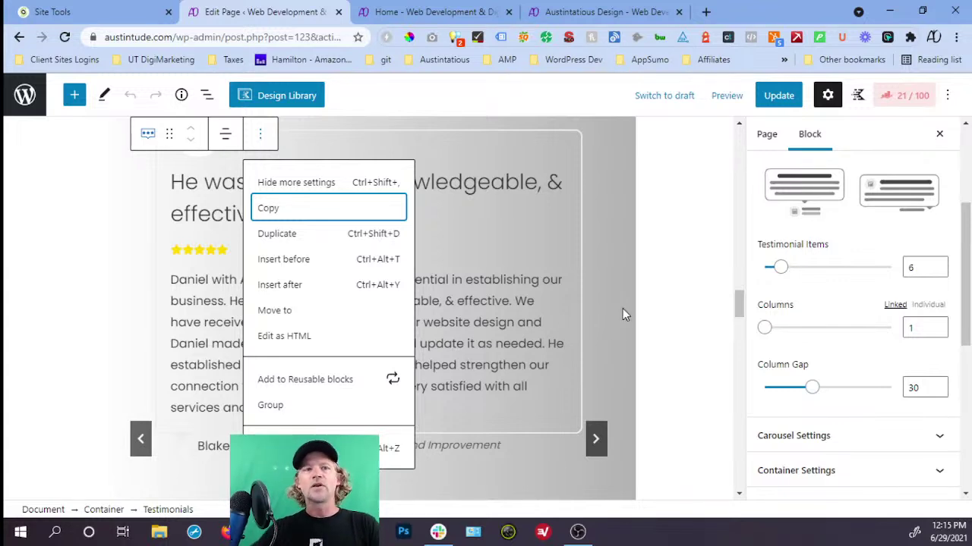
click(565, 287)
click(377, 287)
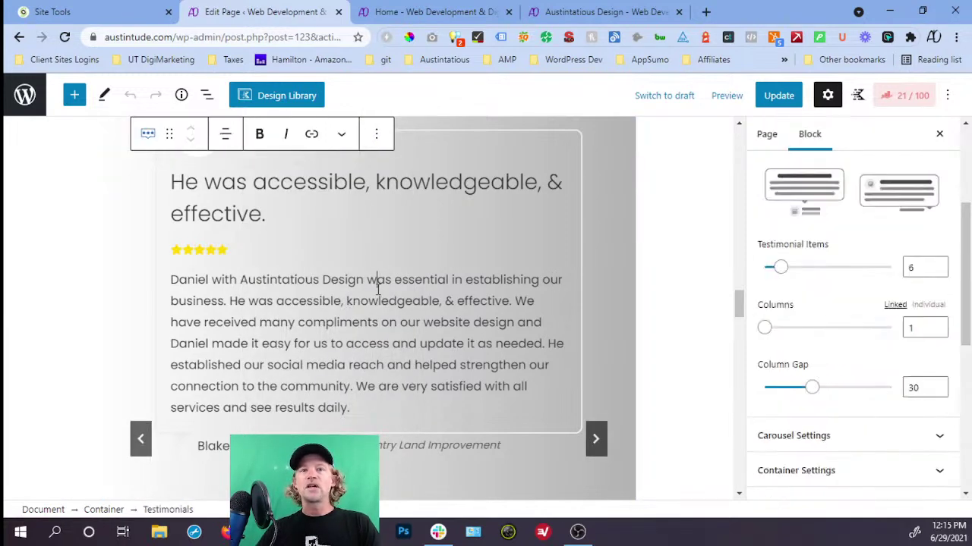
Switch to the live austintude.com home page and inspect the visible testimonial's title element in the developer tools.
click(422, 12)
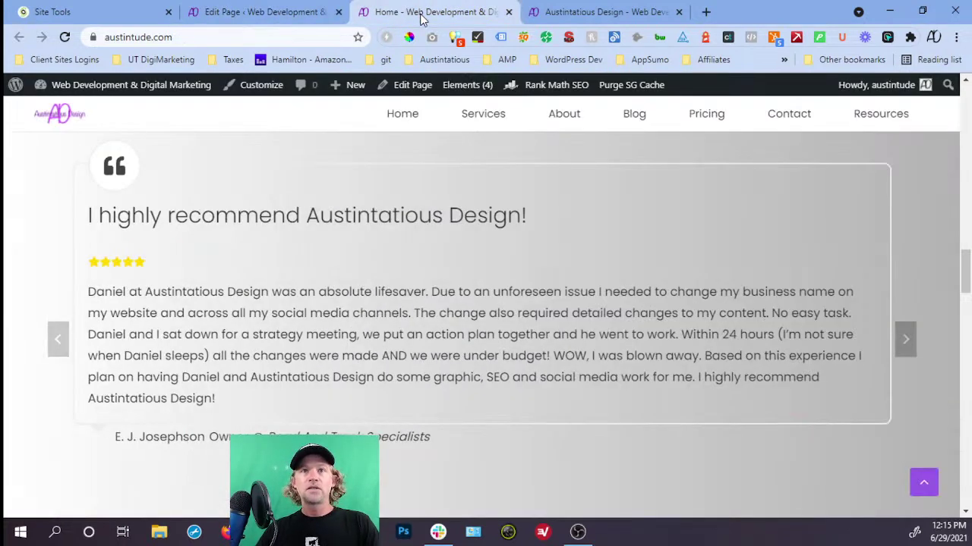
right_click(566, 189)
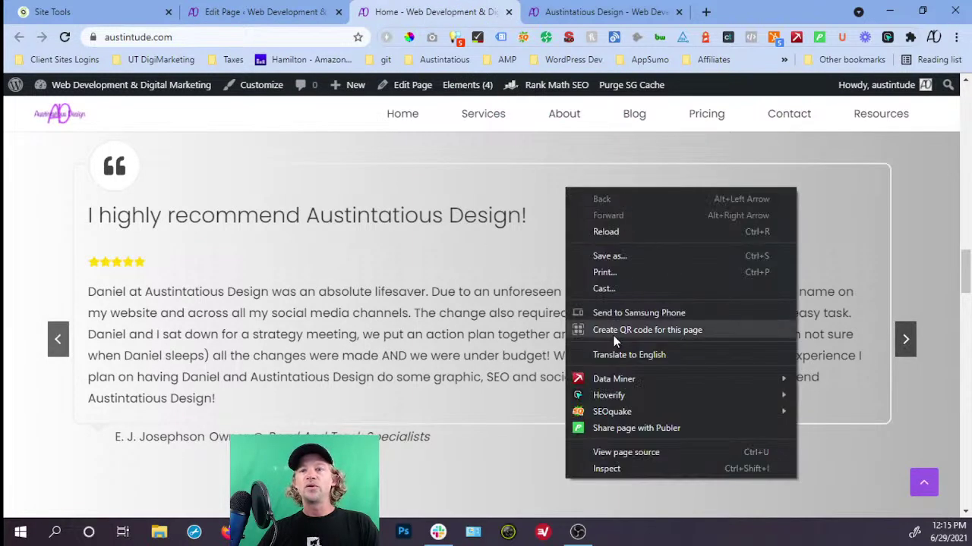
click(605, 469)
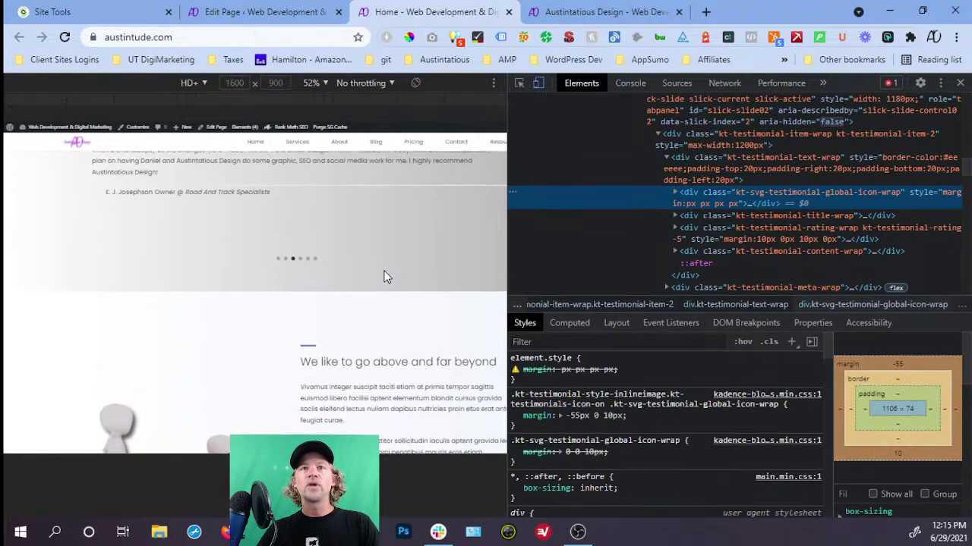
scroll(383, 276, up, 3)
click(520, 83)
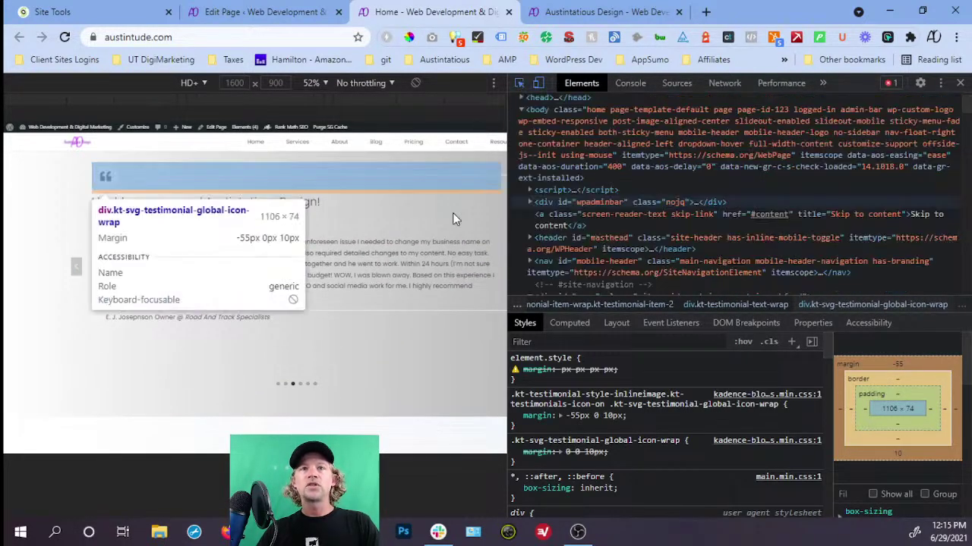
click(428, 200)
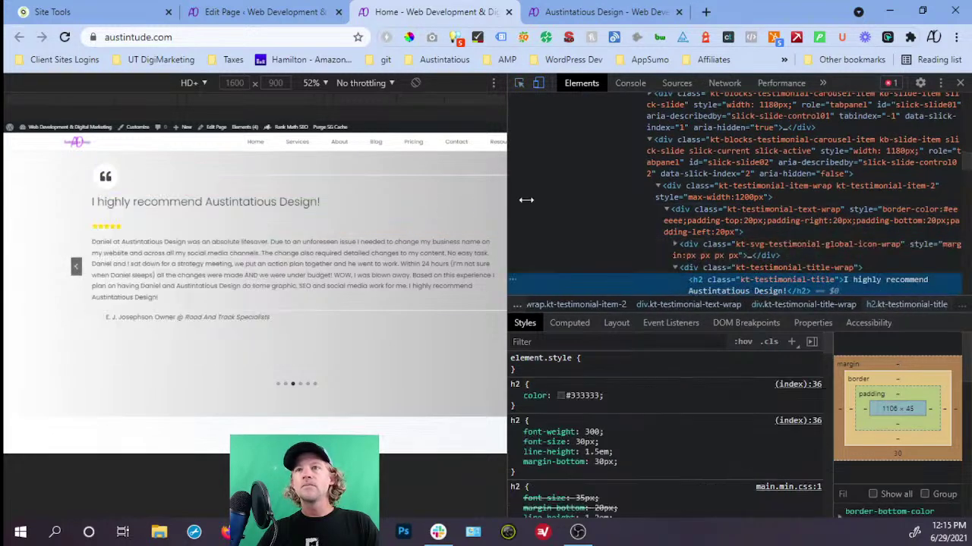
Trace the testimonial title's parent elements up to the wp-block-kadence-testimonials wrapper and its container.
scroll(777, 271, up, 3)
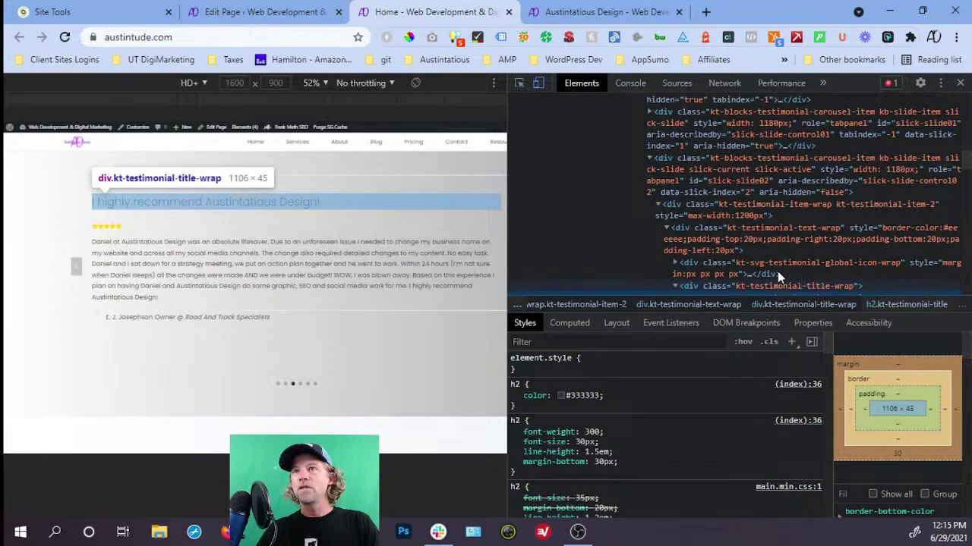
scroll(778, 271, up, 5)
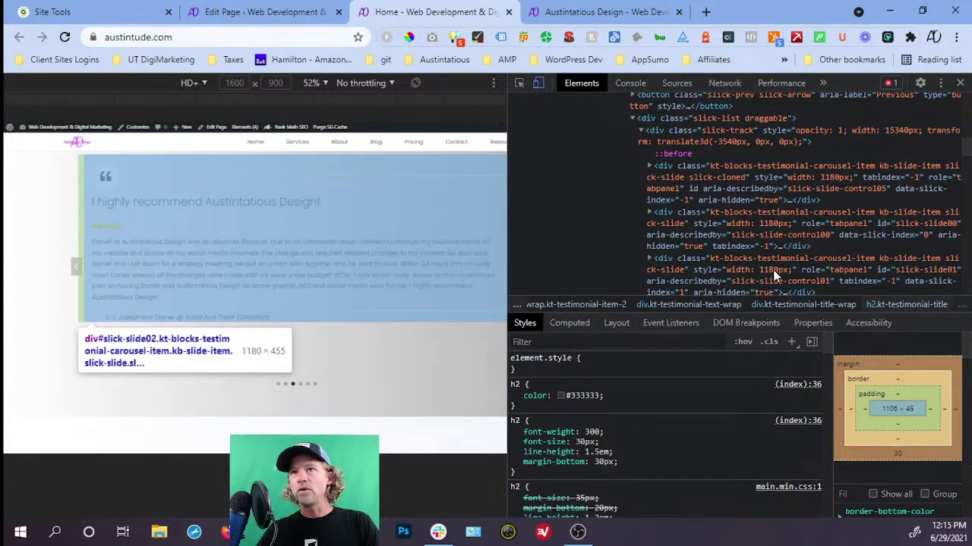
scroll(770, 270, up, 2)
scroll(751, 269, up, 6)
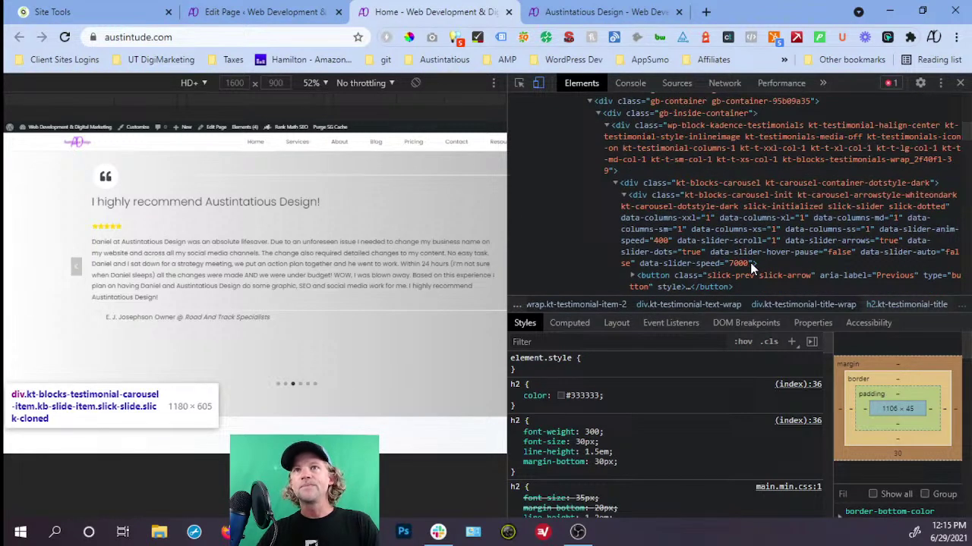
scroll(736, 185, up, 2)
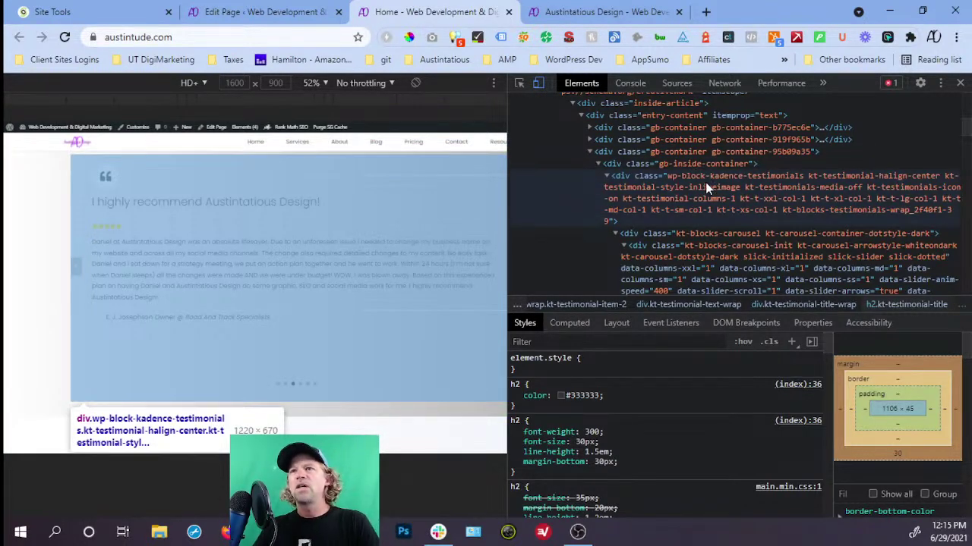
Examine the testimonial carousel markup from its slider settings down to the active slide's title, rating and content wrappers.
scroll(705, 182, down, 4)
scroll(706, 183, down, 2)
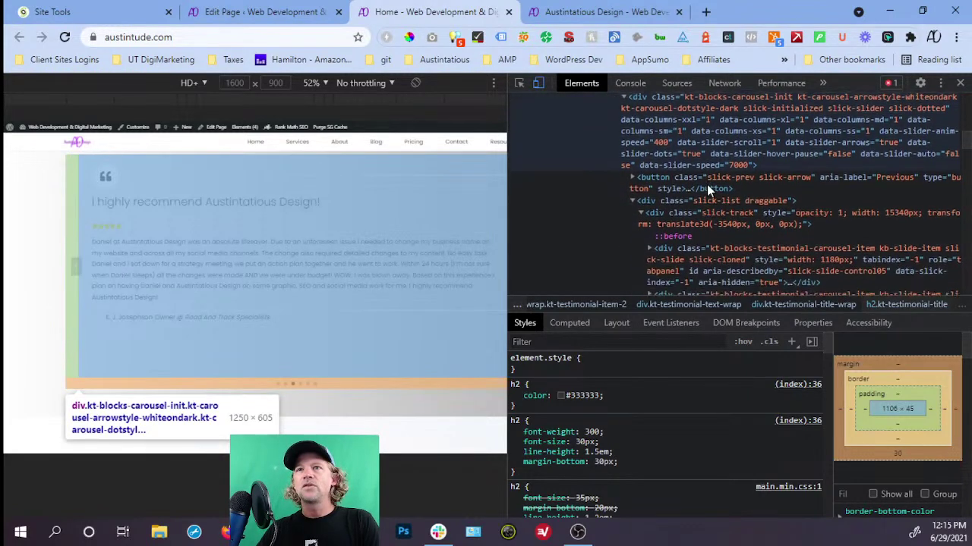
scroll(744, 192, down, 3)
scroll(744, 191, down, 4)
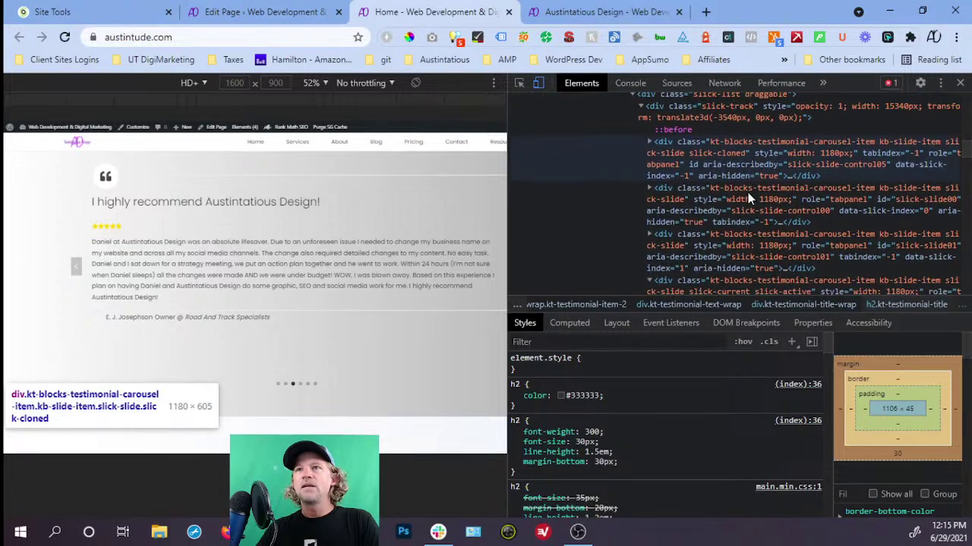
scroll(750, 199, down, 5)
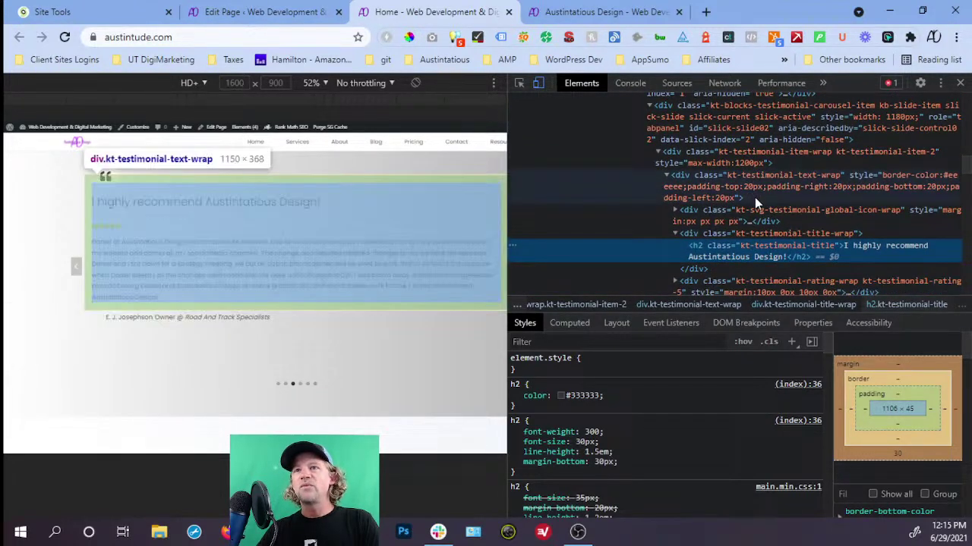
scroll(755, 197, down, 2)
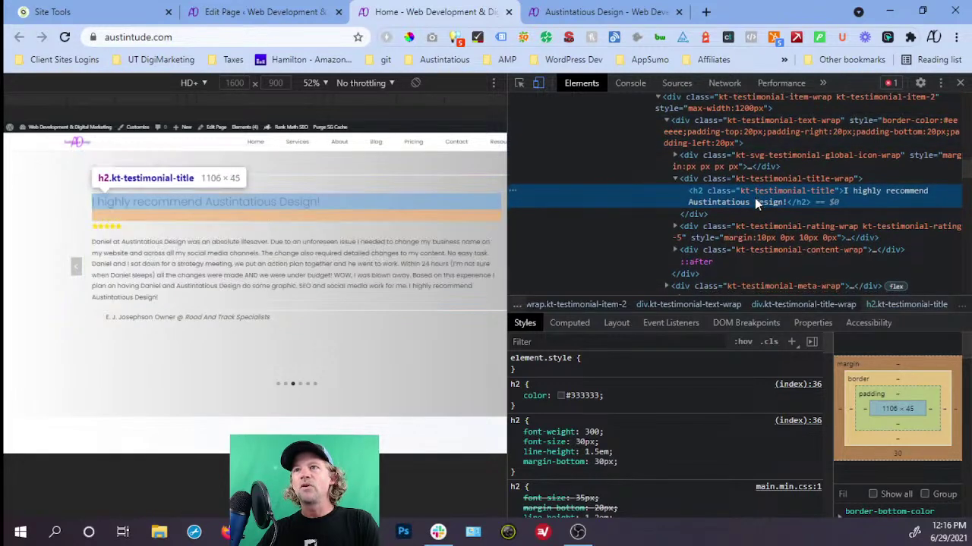
scroll(754, 198, down, 1)
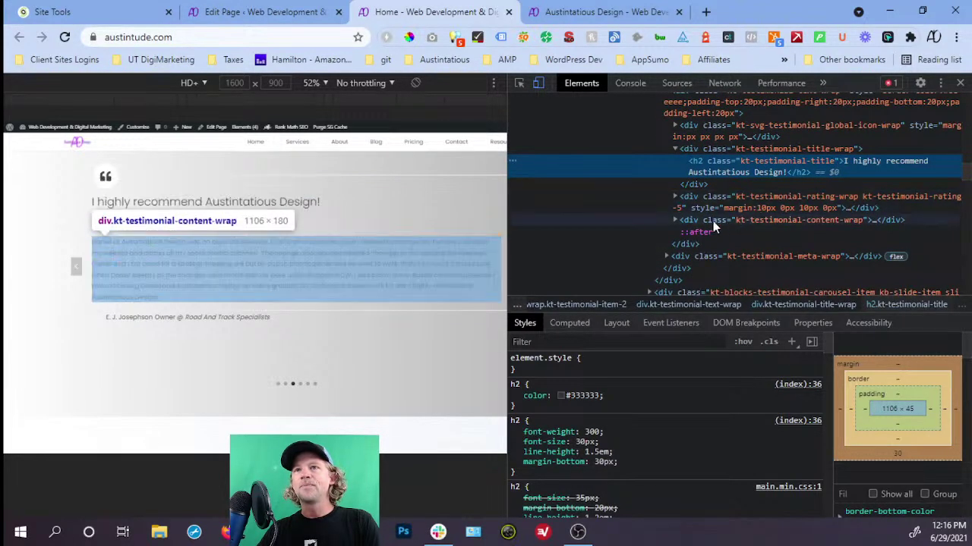
Expand the active slide's content wrapper, rating wrapper and first star icon, and examine their markup.
click(676, 219)
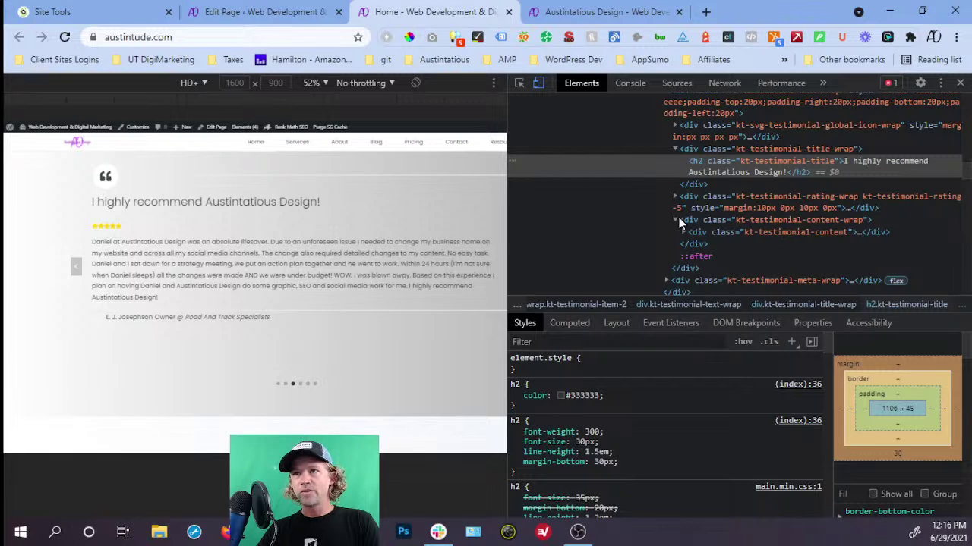
click(674, 198)
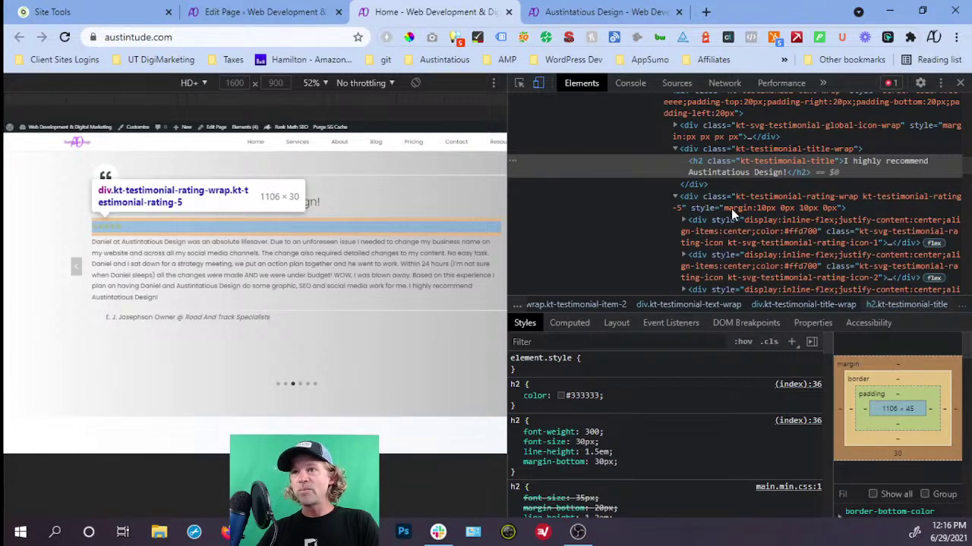
click(684, 220)
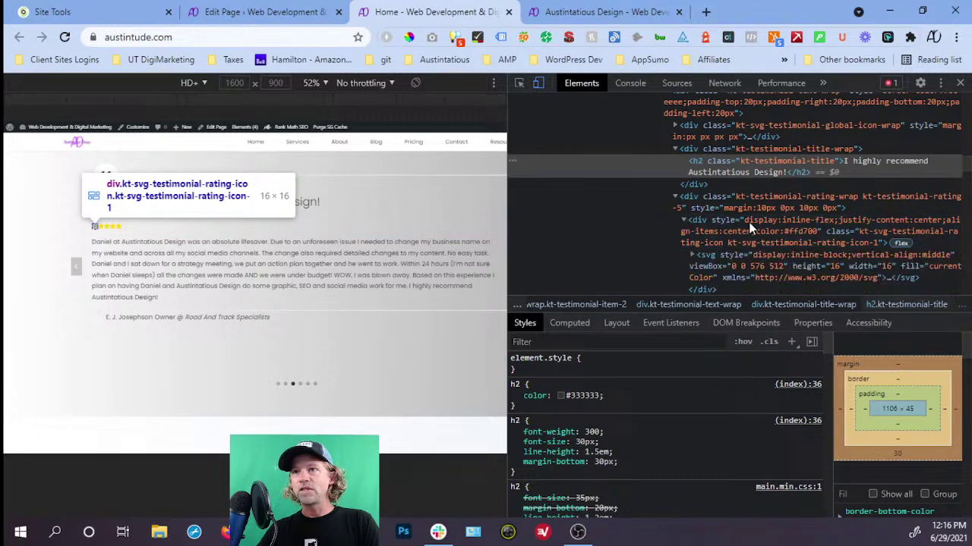
scroll(755, 243, down, 1)
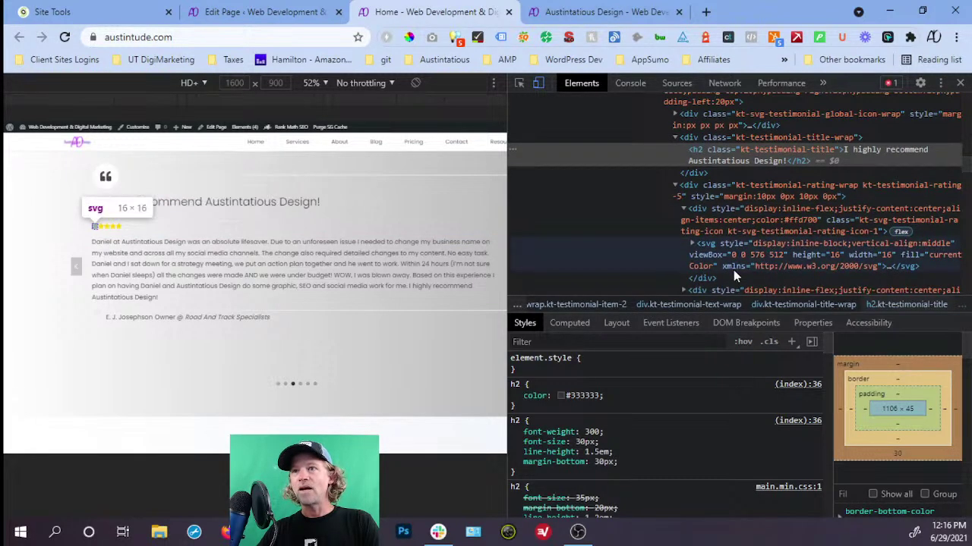
scroll(800, 266, down, 1)
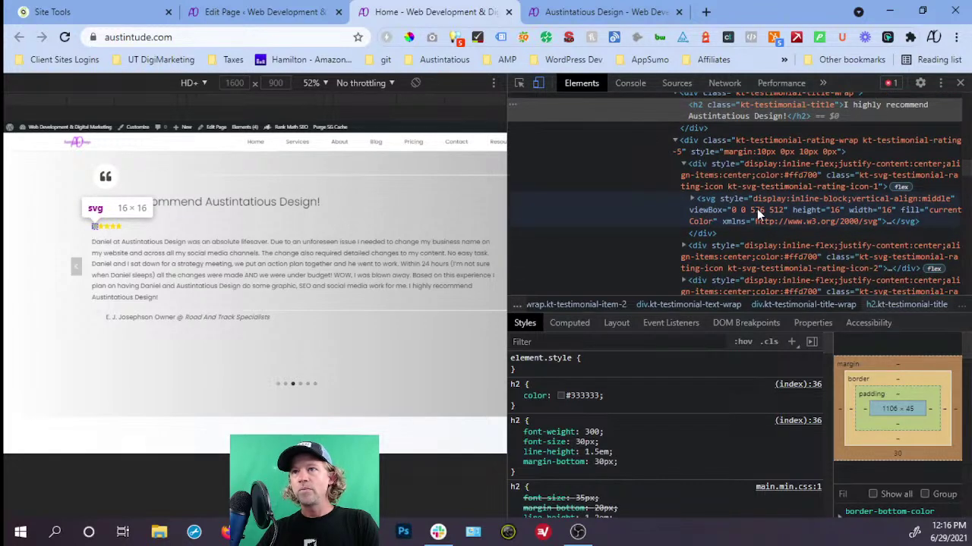
scroll(757, 209, down, 1)
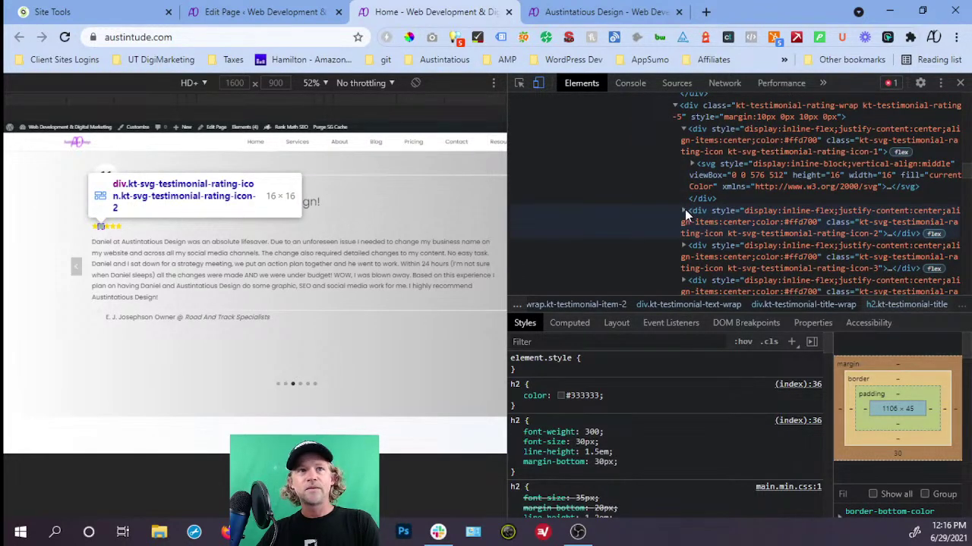
Expand the kt-testimonial-content element of the active slide and read its review text markup.
scroll(730, 209, down, 4)
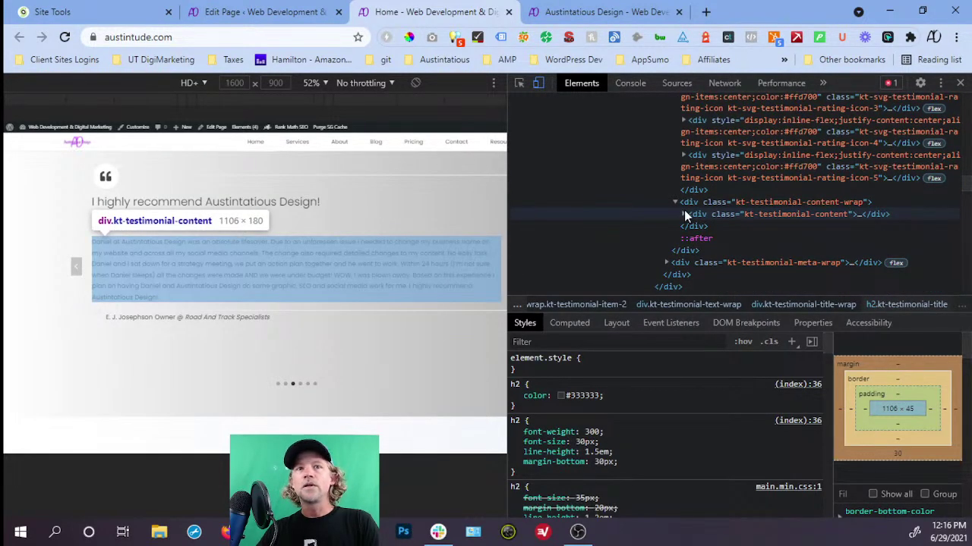
click(684, 213)
scroll(743, 234, down, 5)
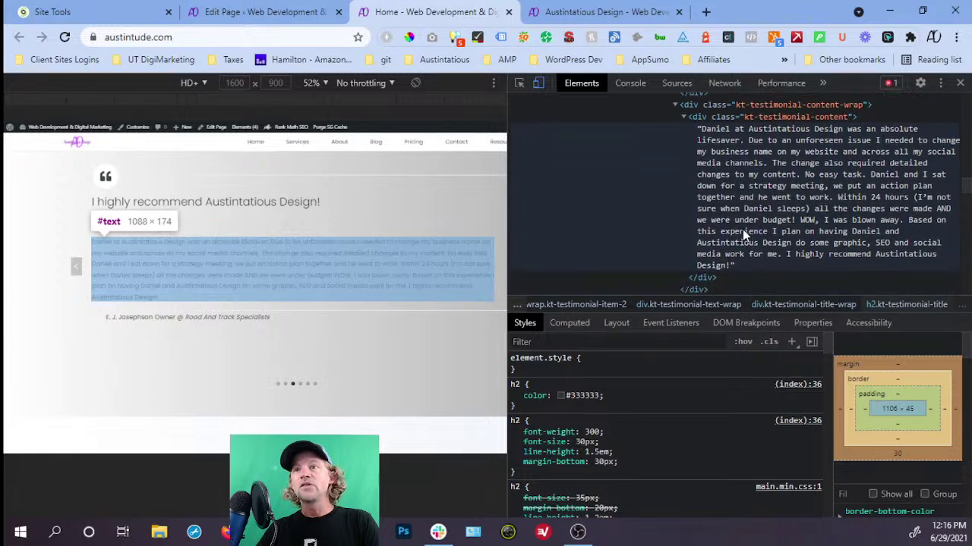
Expand the active slide's kt-testimonial-meta-wrap and its nested meta-name-wrap to examine the reviewer name and occupation elements.
scroll(743, 230, down, 2)
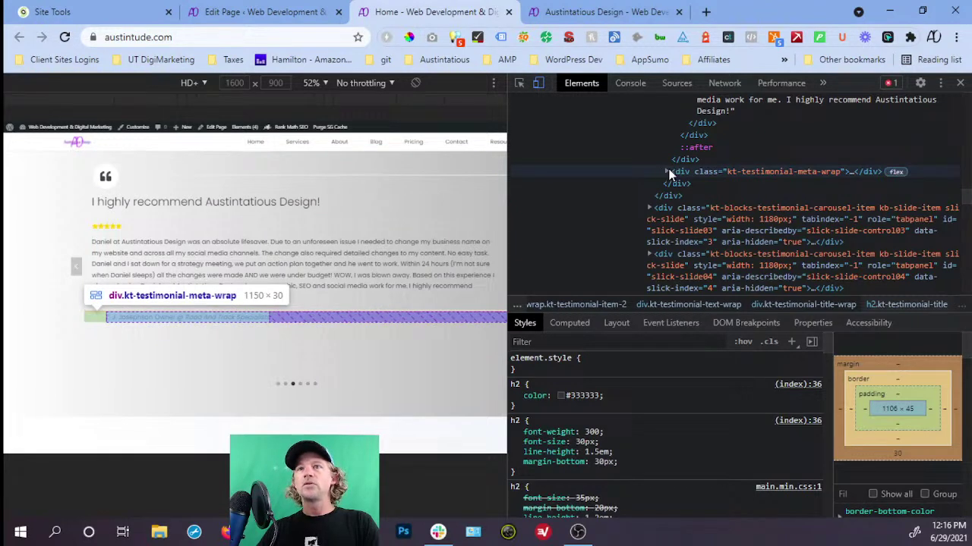
click(667, 173)
click(674, 183)
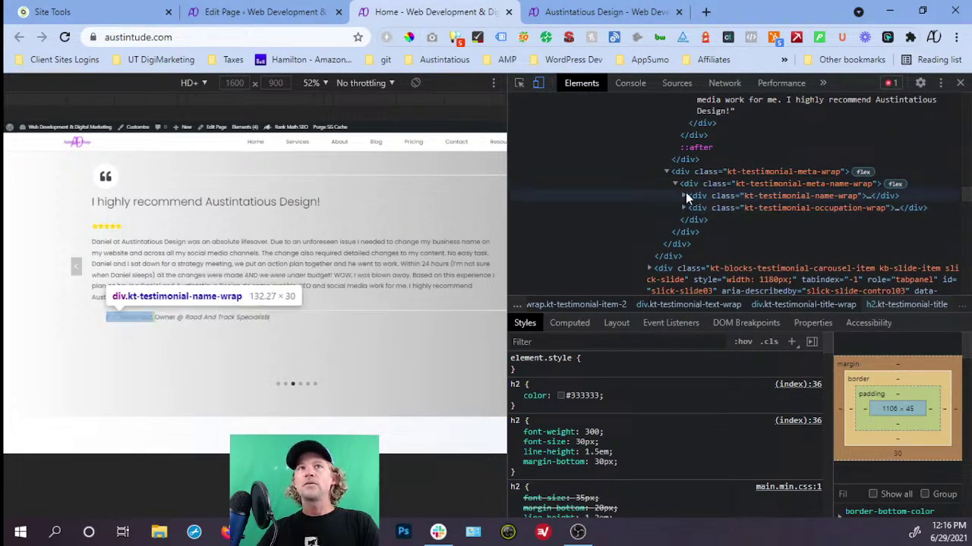
Return to the page editor and examine the Kadence Blocks Controls, including the list of block defaults.
click(236, 14)
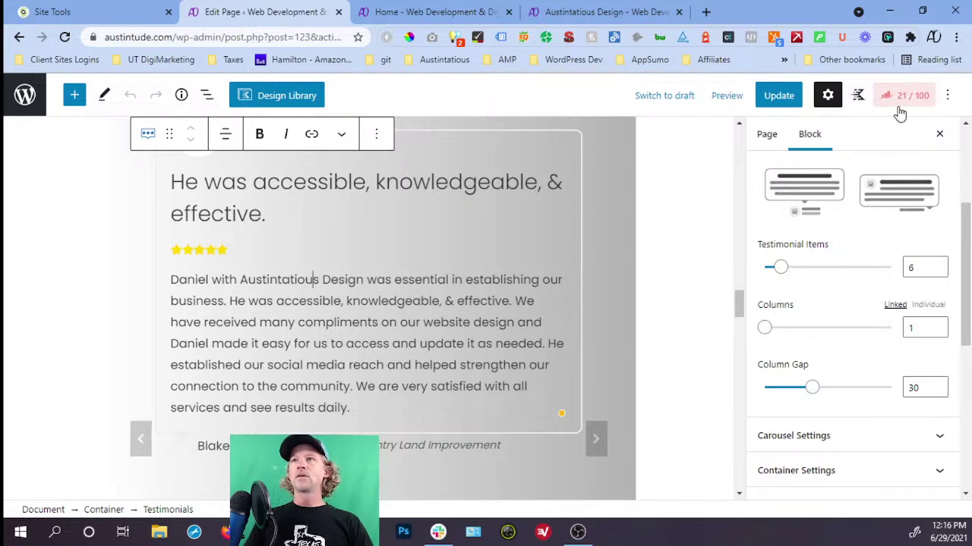
click(947, 102)
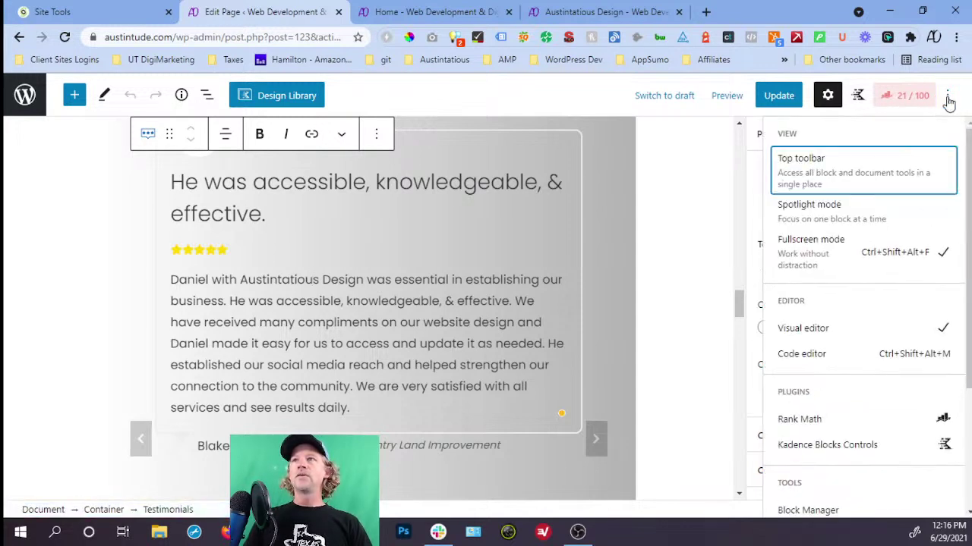
click(858, 97)
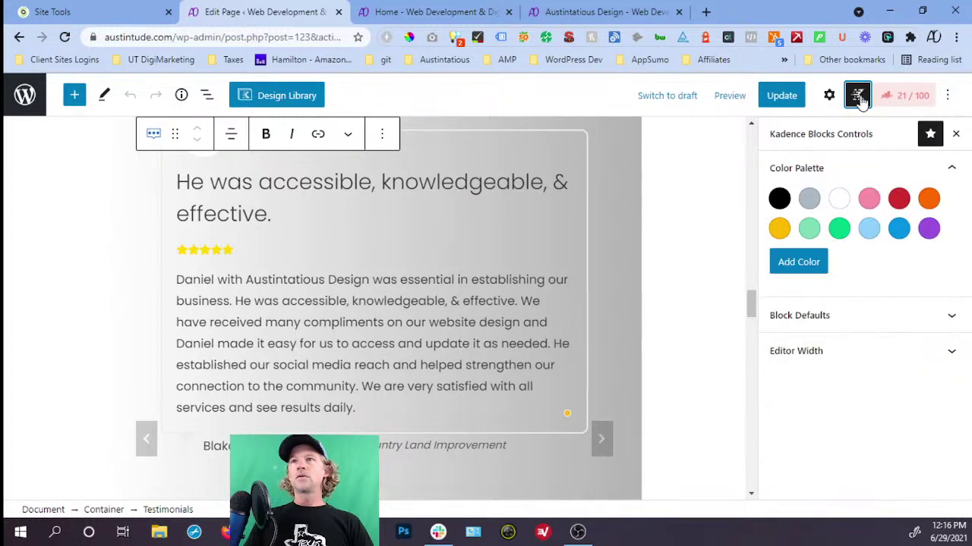
click(902, 325)
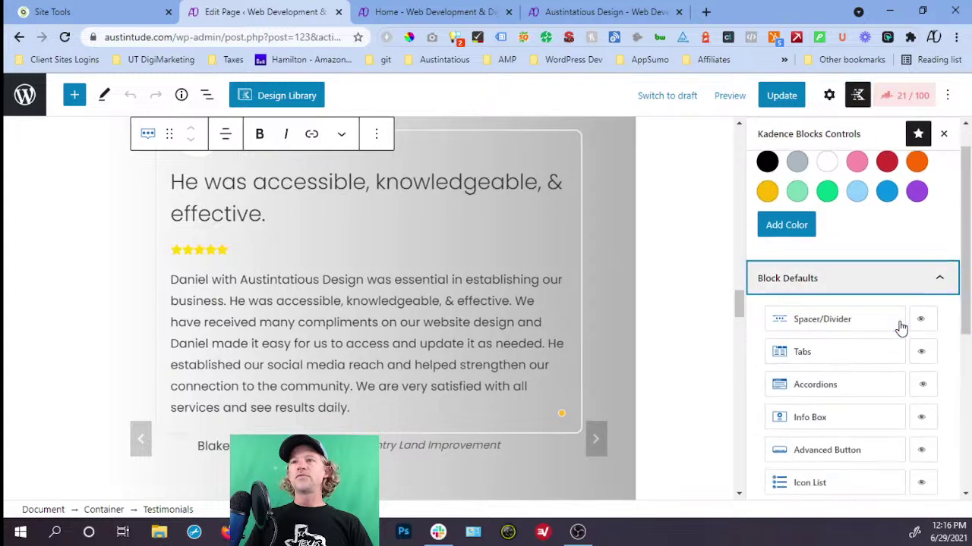
scroll(891, 340, down, 2)
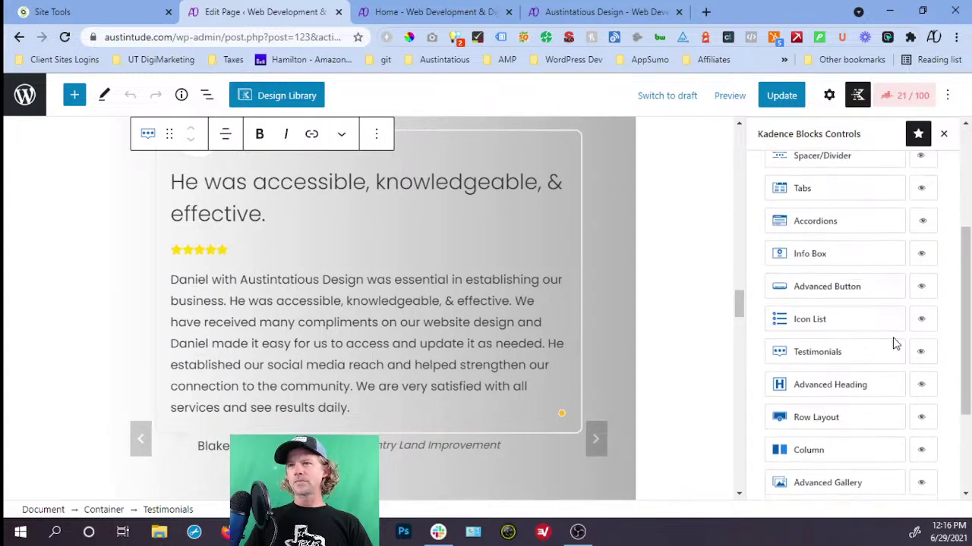
scroll(893, 356, down, 1)
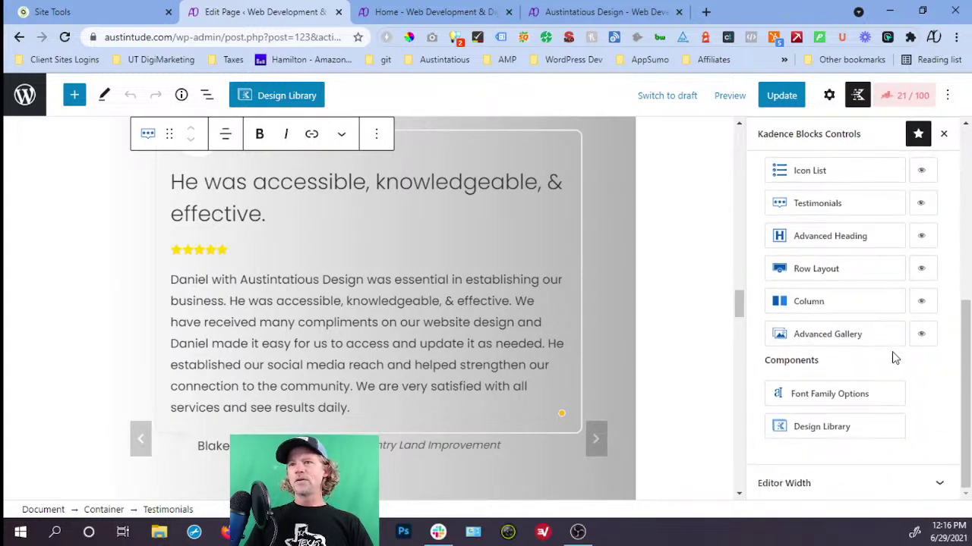
scroll(885, 357, up, 2)
scroll(872, 357, up, 5)
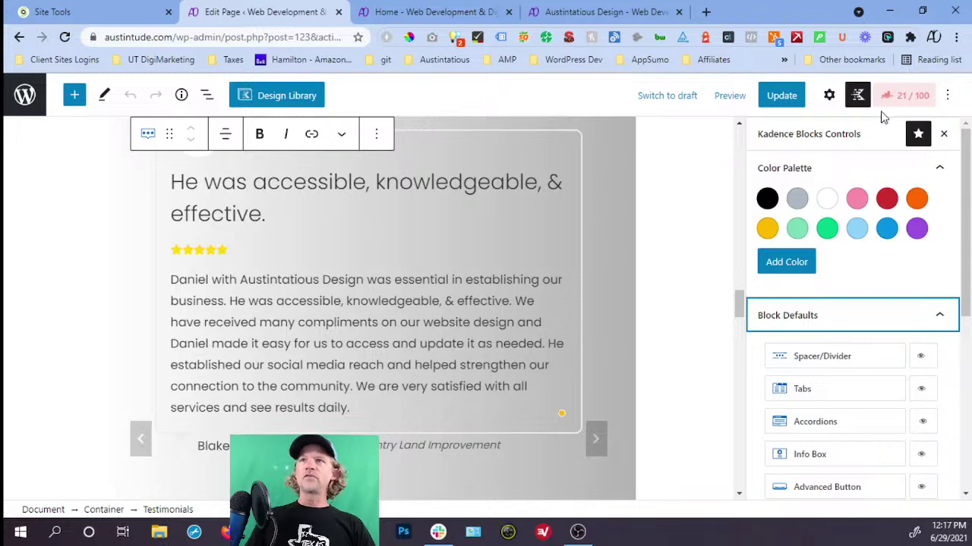
click(857, 96)
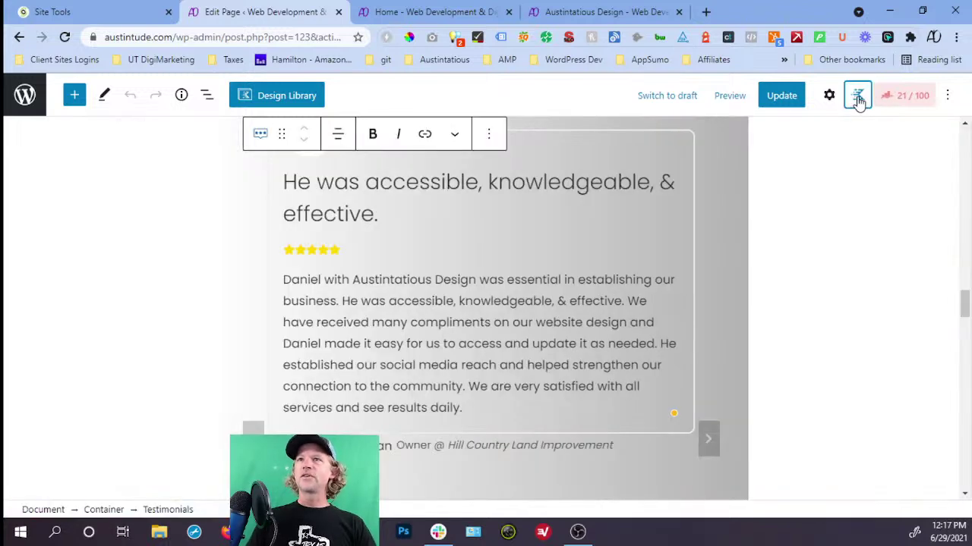
Open the site's Pages list in a new browser tab and place that tab ahead of the page editor's tab.
scroll(733, 191, up, 3)
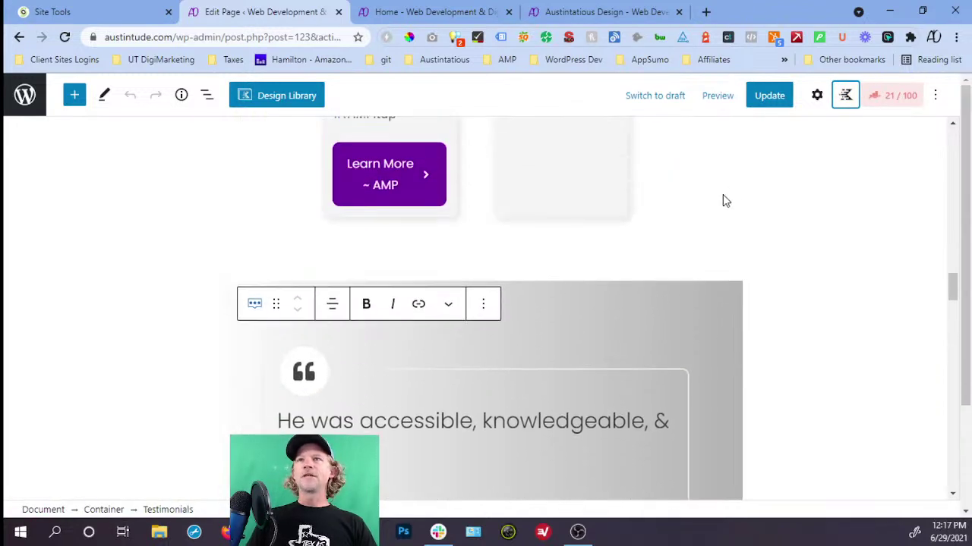
click(690, 292)
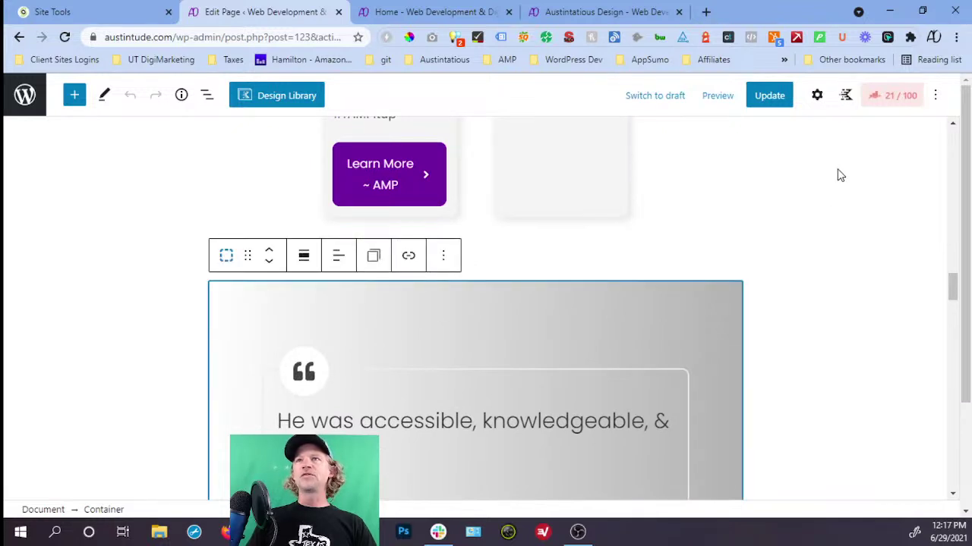
right_click(40, 94)
key(Escape)
middle_click(42, 98)
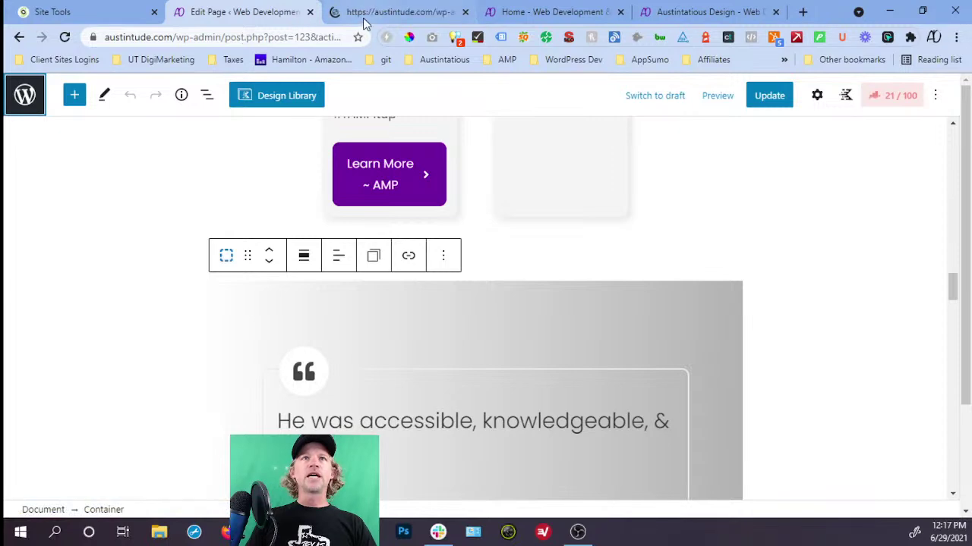
drag(362, 22, 219, 21)
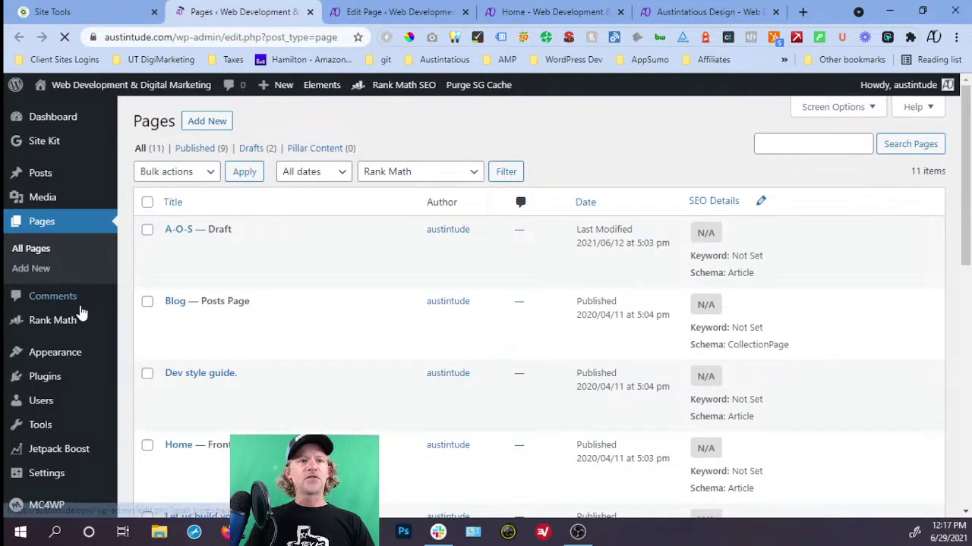
Open Rank Math's General Settings and look over the Links options.
scroll(80, 310, down, 3)
scroll(45, 310, up, 1)
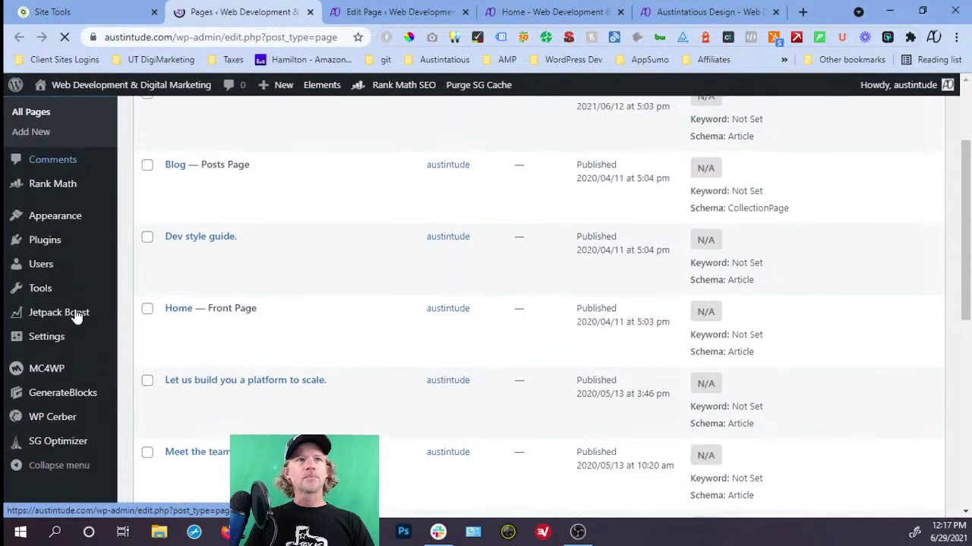
click(72, 219)
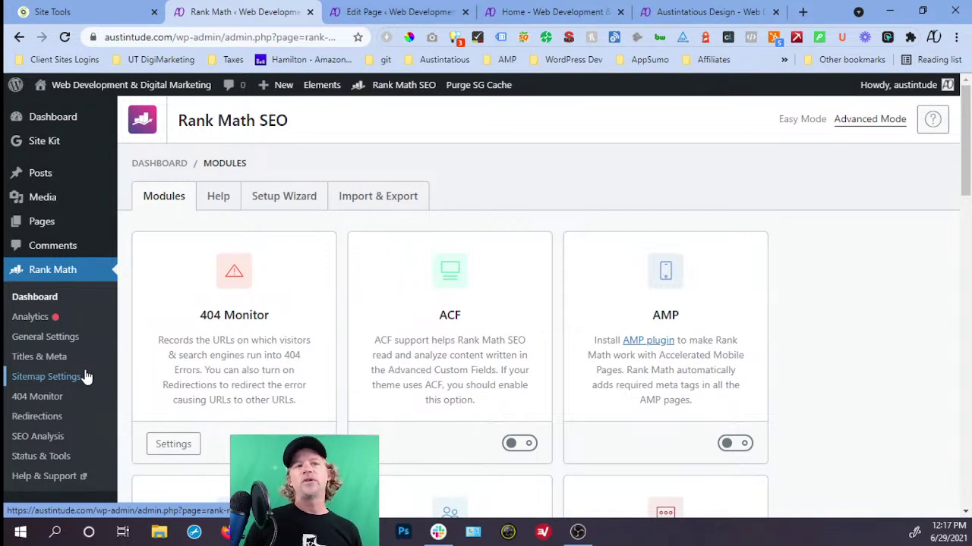
click(56, 338)
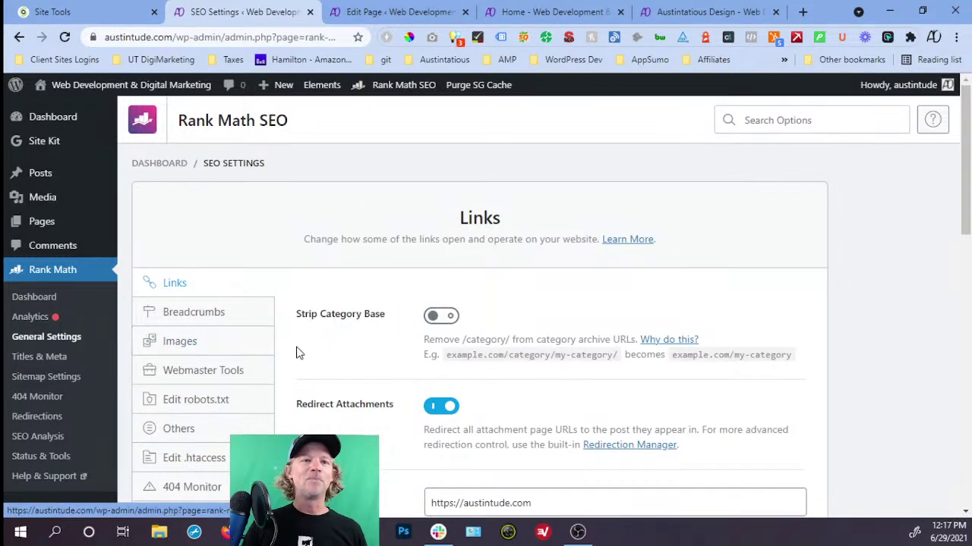
scroll(329, 360, down, 2)
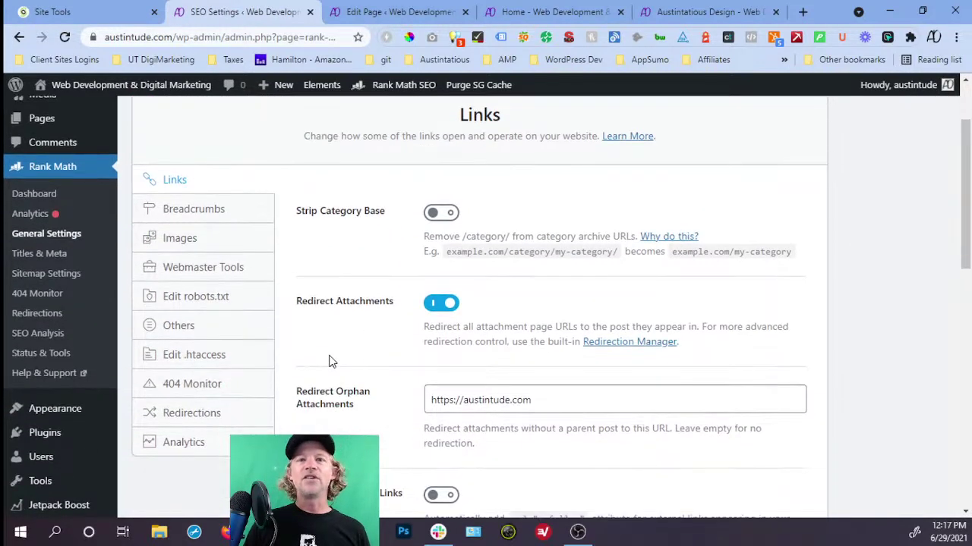
scroll(333, 362, up, 2)
Return to the Rank Math dashboard and review the full list of available modules.
click(32, 299)
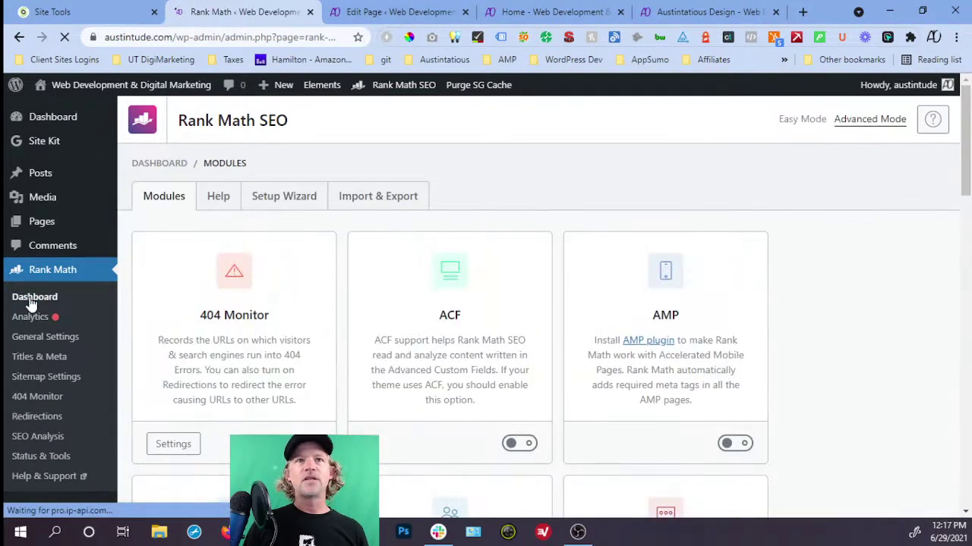
scroll(314, 298, down, 3)
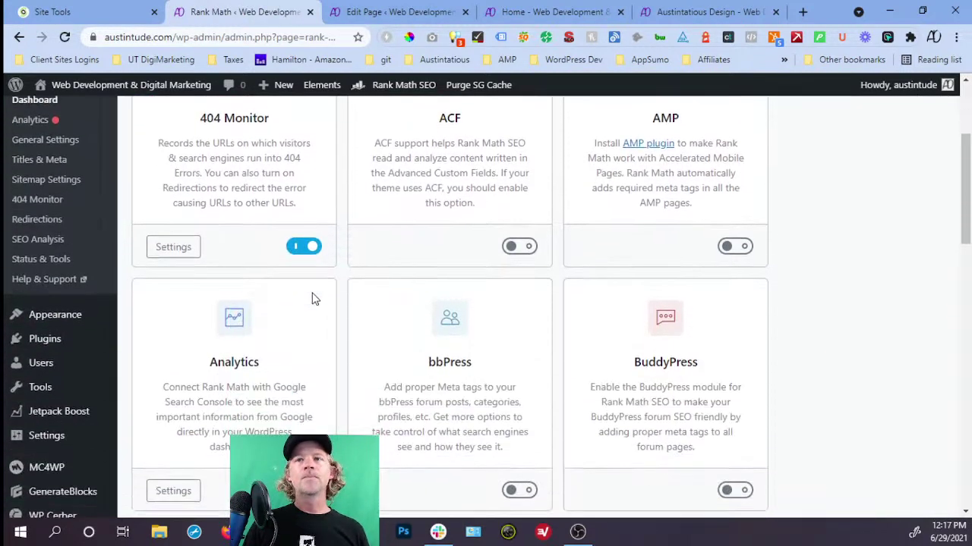
scroll(319, 302, down, 7)
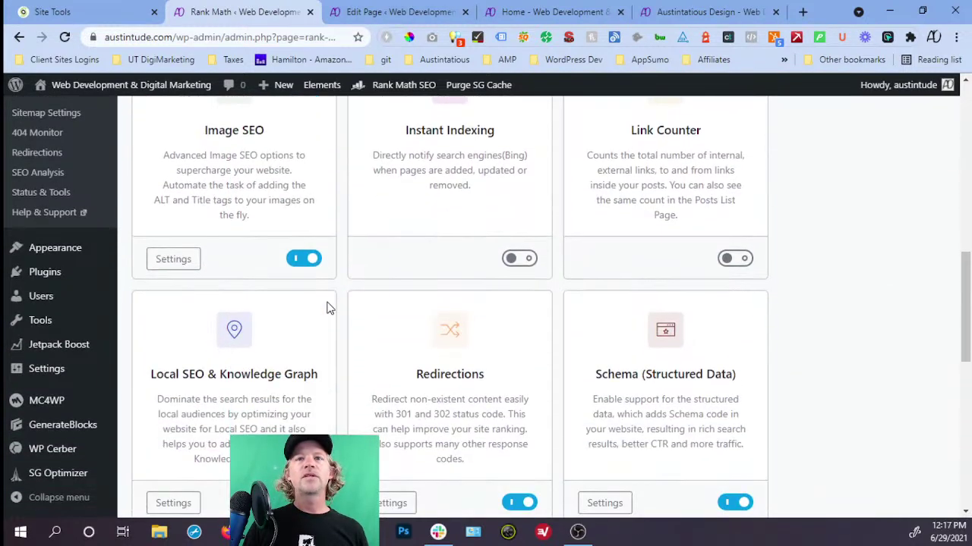
scroll(328, 307, down, 8)
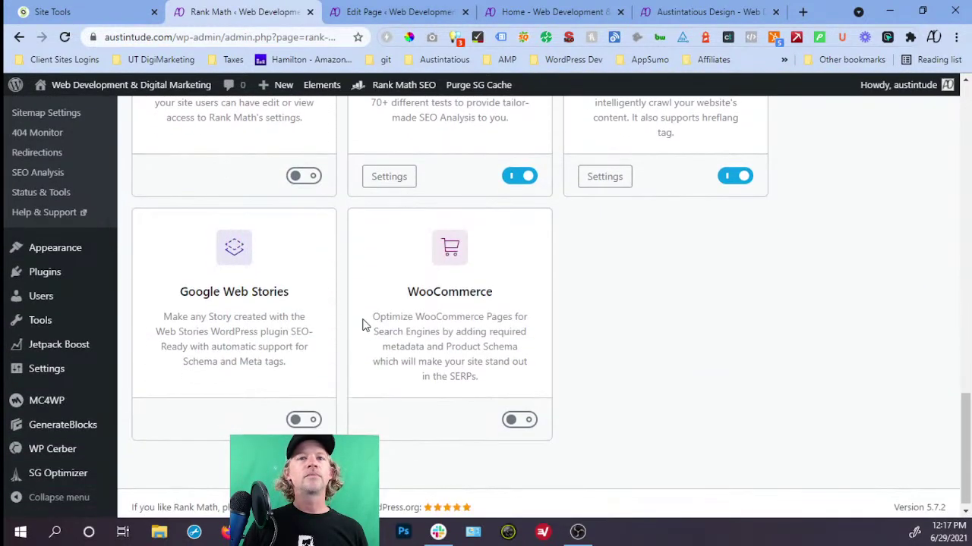
scroll(364, 328, down, 1)
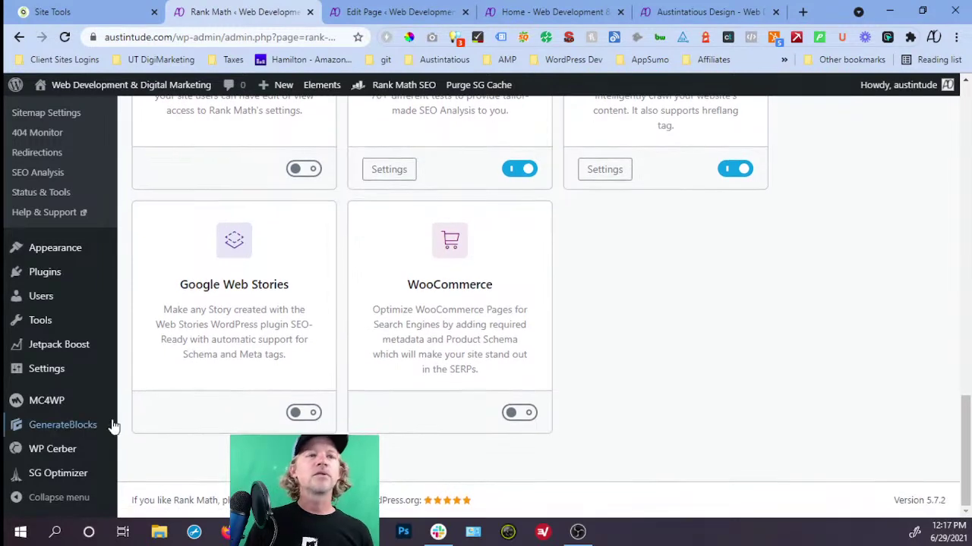
Open the installed plugins list and check it from GenerateBlocks through WP Cerber Security.
click(46, 278)
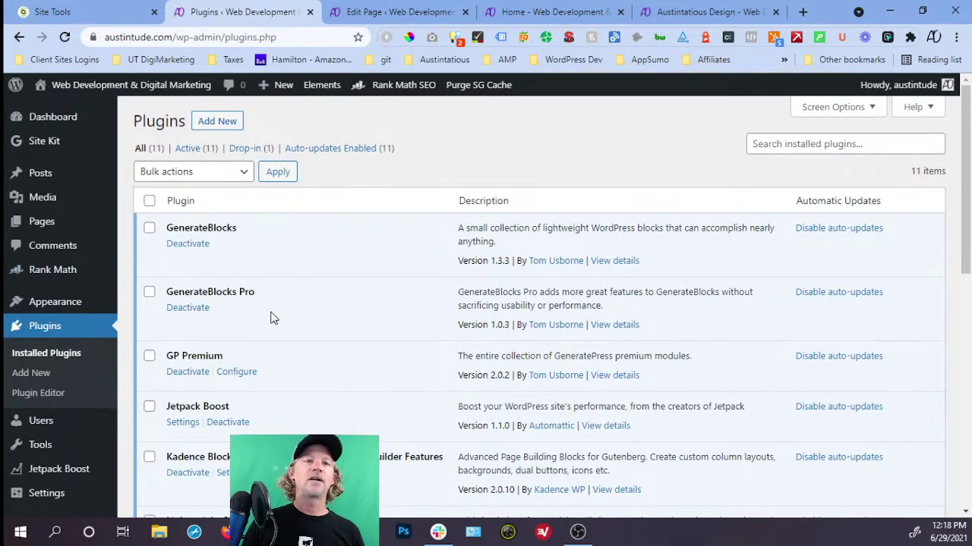
scroll(274, 318, down, 4)
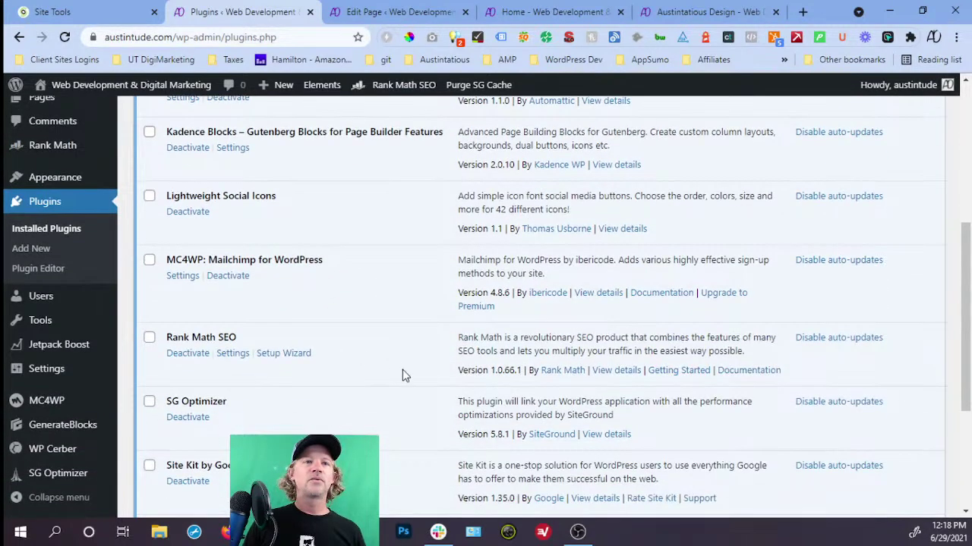
scroll(402, 375, down, 3)
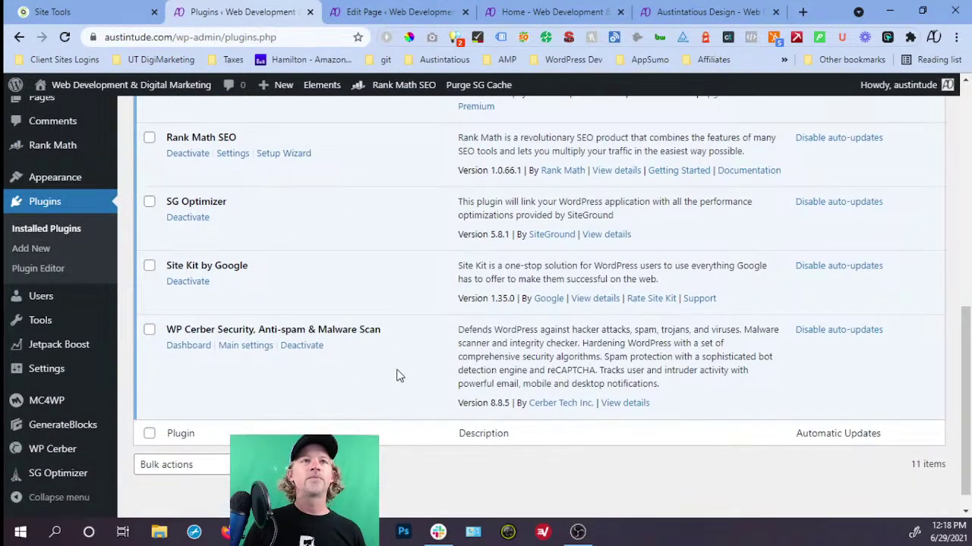
scroll(398, 368, up, 8)
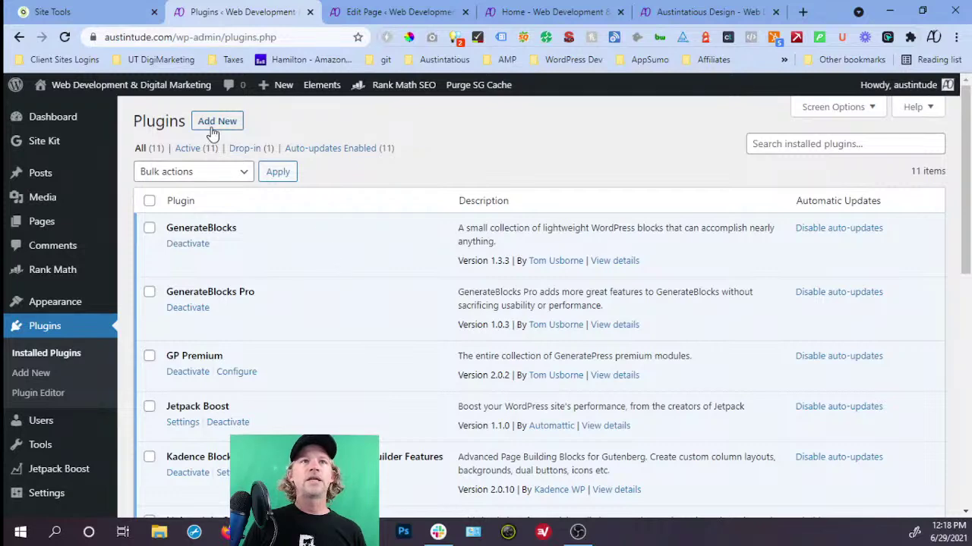
Upload seo-by-rank-math-pro.zip as a new plugin, install it and activate it.
click(213, 132)
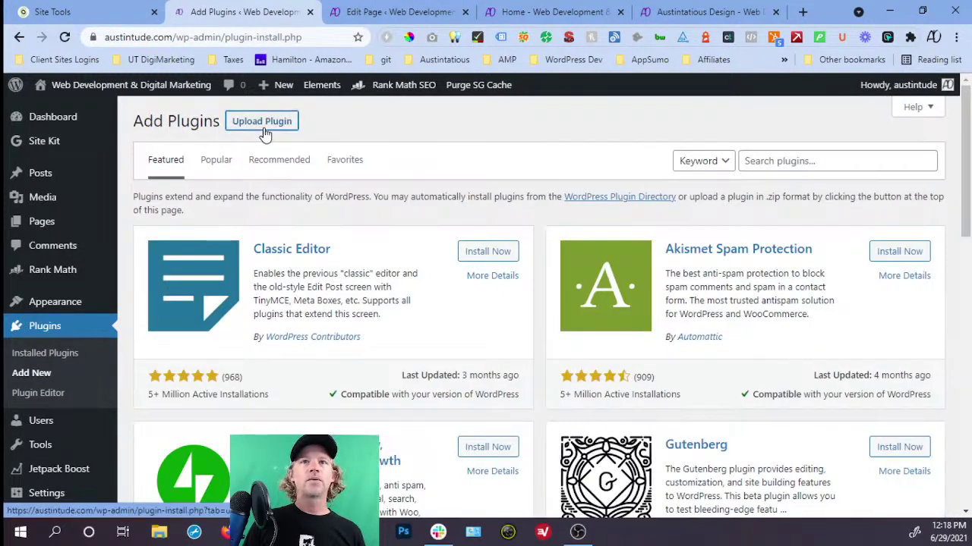
click(264, 127)
click(442, 251)
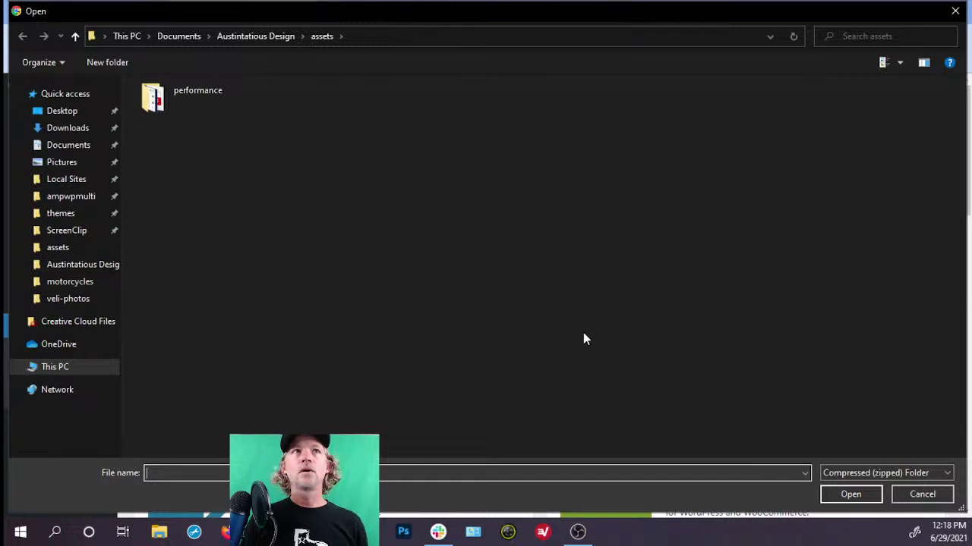
double_click(524, 14)
drag(390, 15, 505, 544)
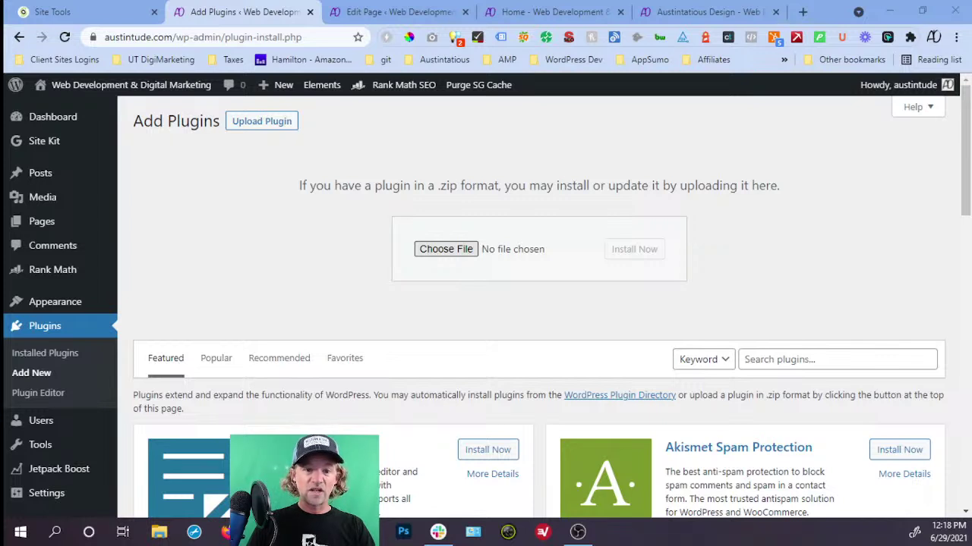
key(Return)
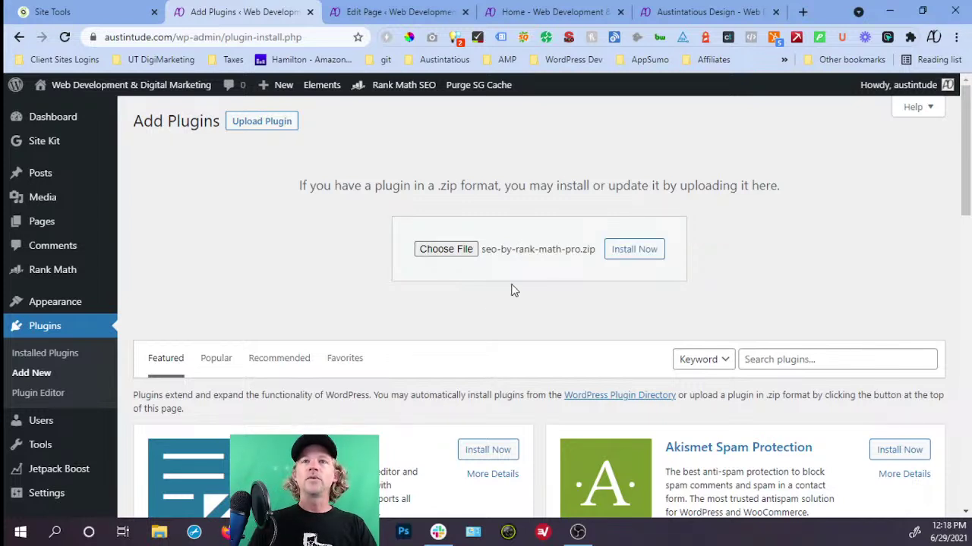
click(632, 256)
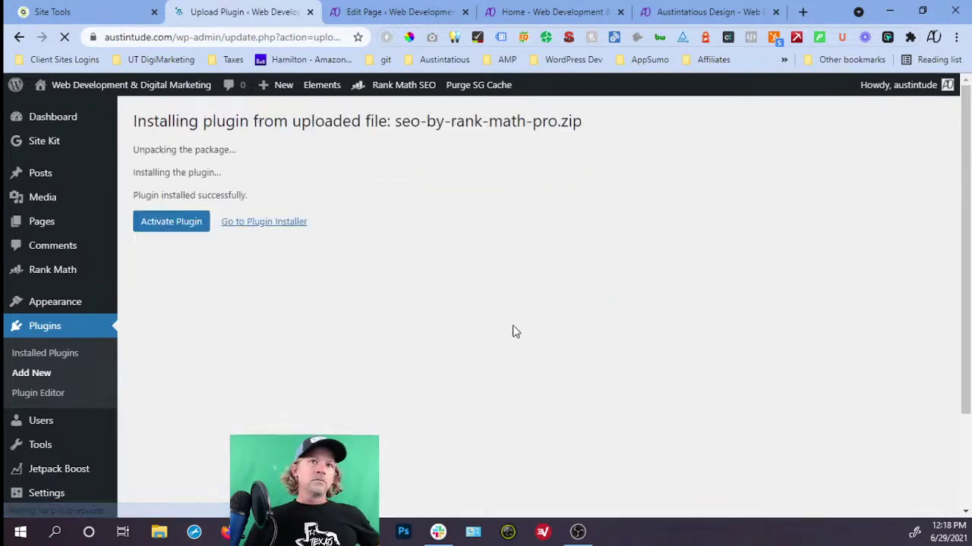
click(181, 229)
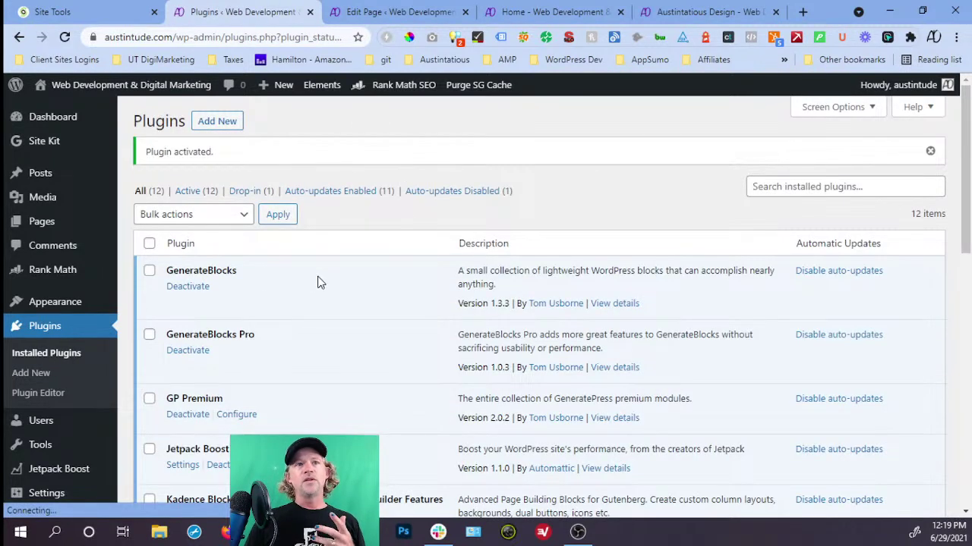
Open Rank Math's Schema Templates and start adding a new schema.
mouse_move(51, 308)
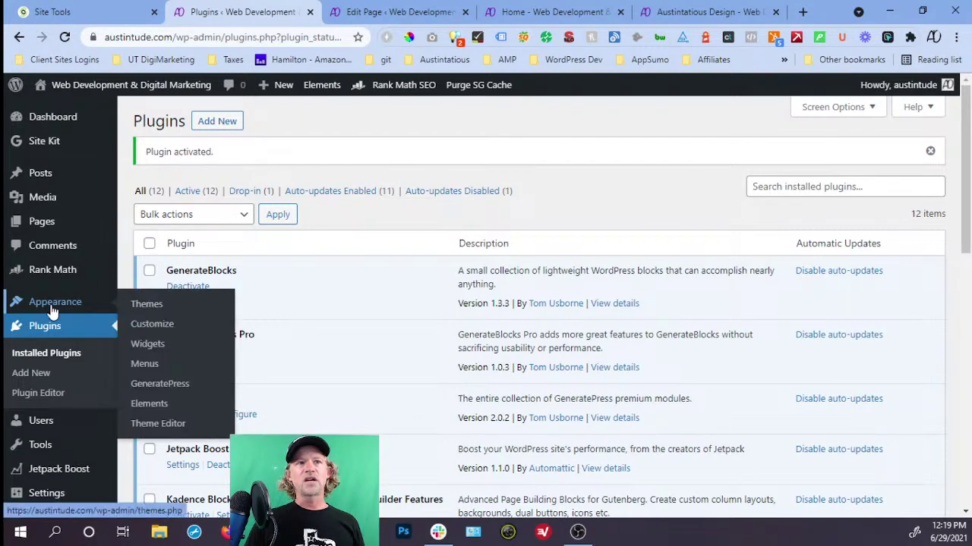
click(73, 273)
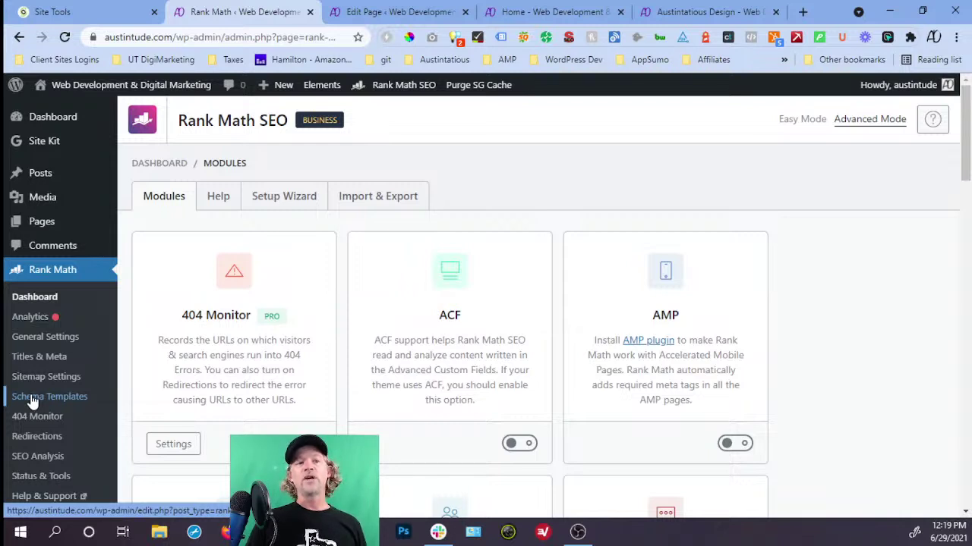
click(32, 399)
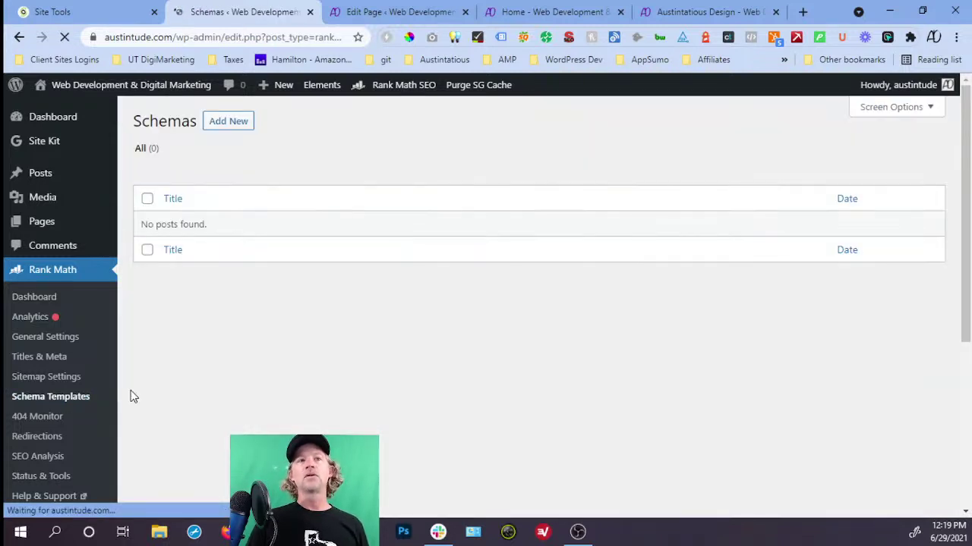
click(231, 127)
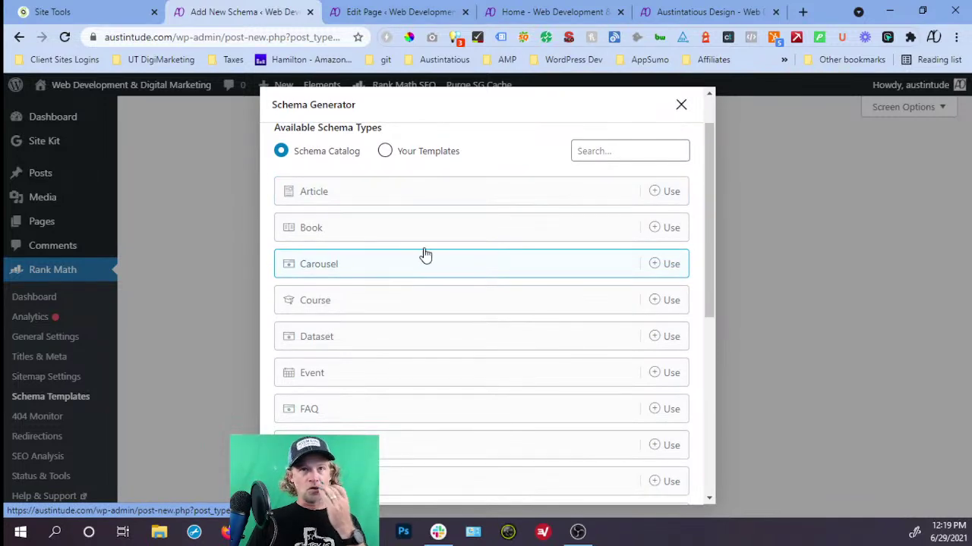
Look through the schema types offered in the Schema Catalog, from Article down to the end of the list.
scroll(419, 252, down, 4)
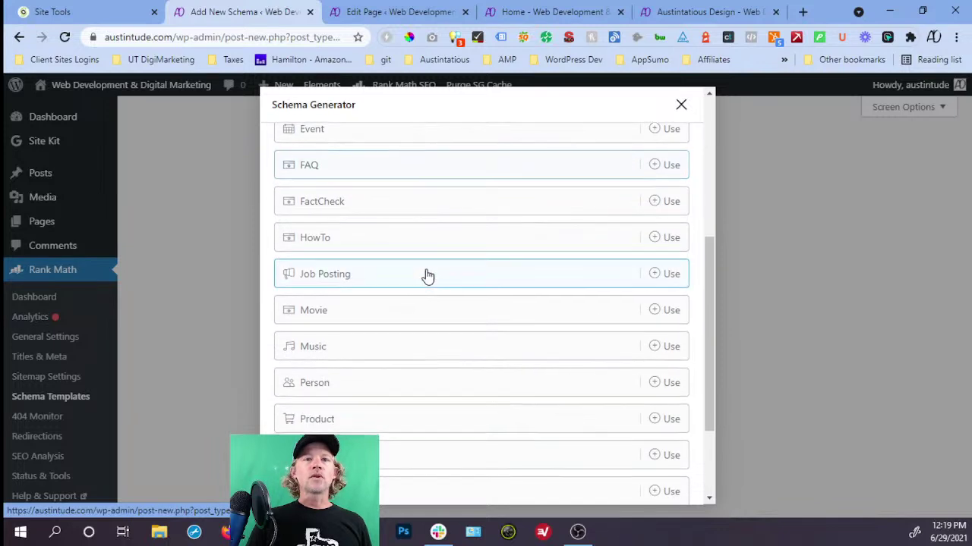
scroll(425, 275, down, 2)
scroll(427, 282, down, 1)
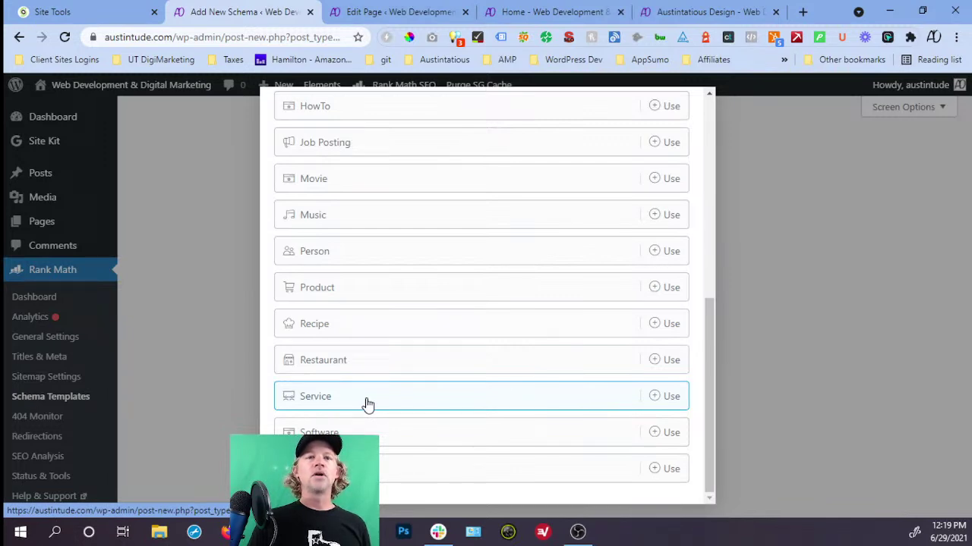
scroll(367, 402, up, 4)
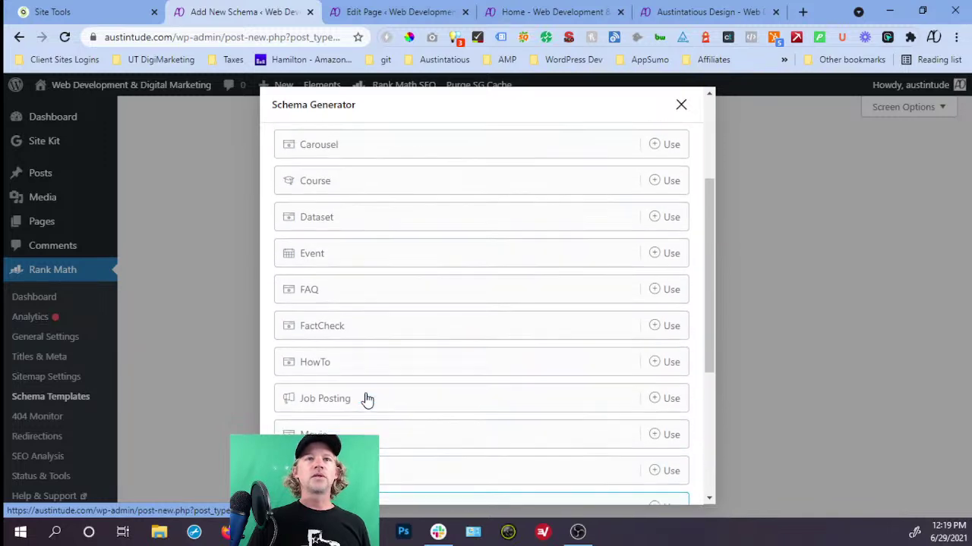
scroll(366, 400, up, 1)
scroll(366, 398, up, 3)
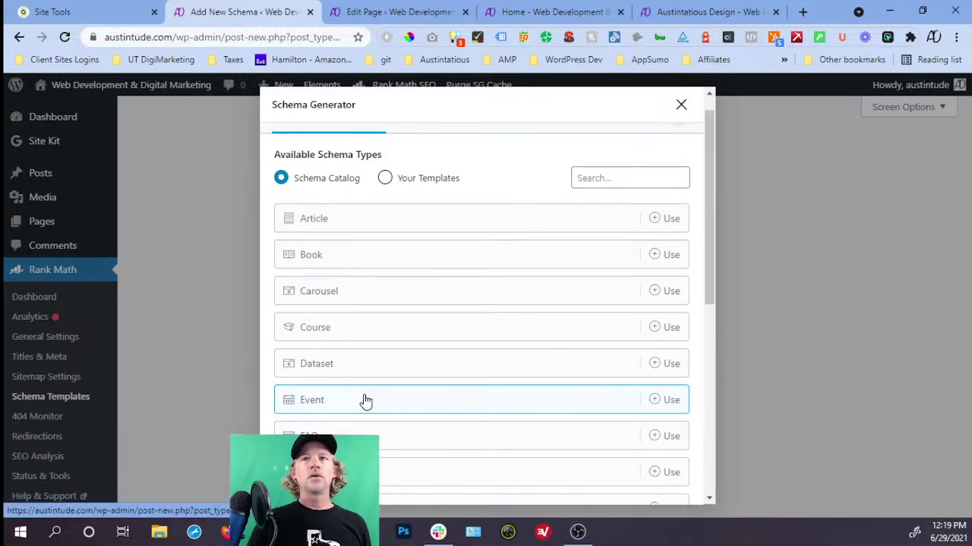
scroll(365, 403, down, 3)
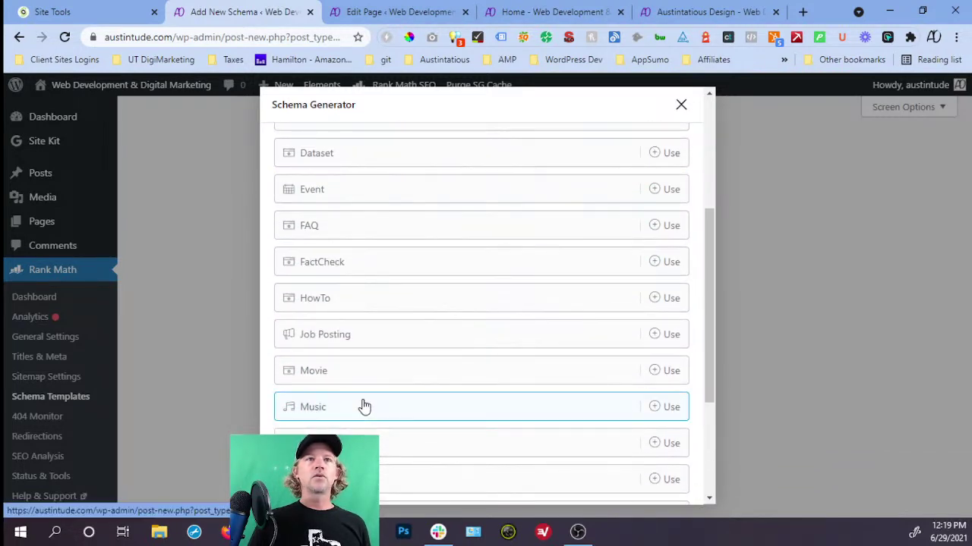
scroll(364, 405, down, 1)
scroll(365, 405, down, 2)
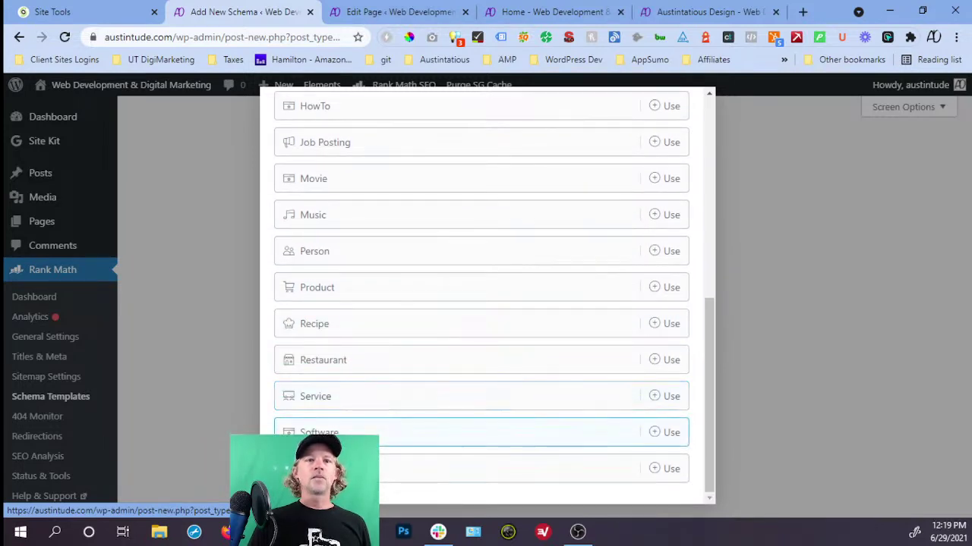
Open the Service schema type, review its fields down to Offers, and close the schema without saving.
click(365, 400)
click(437, 339)
scroll(410, 322, down, 4)
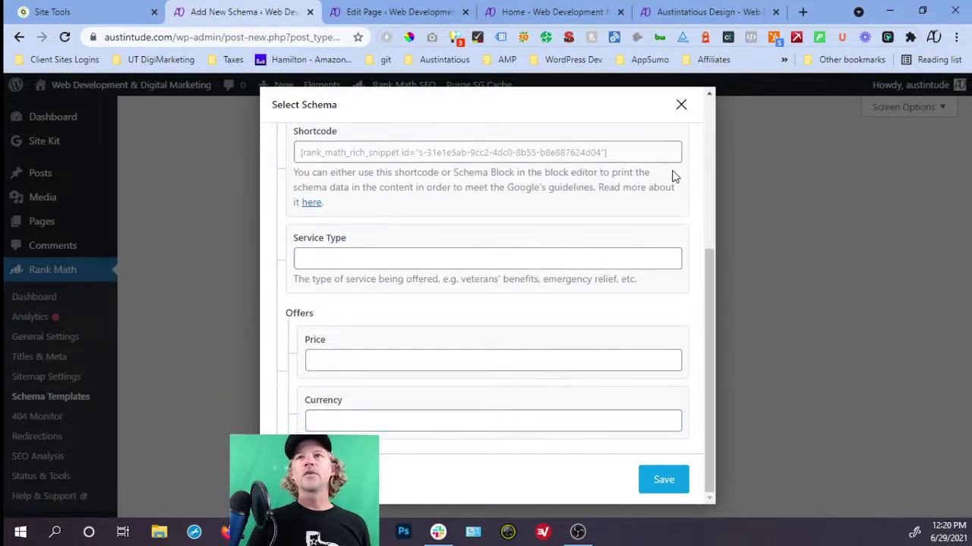
click(683, 105)
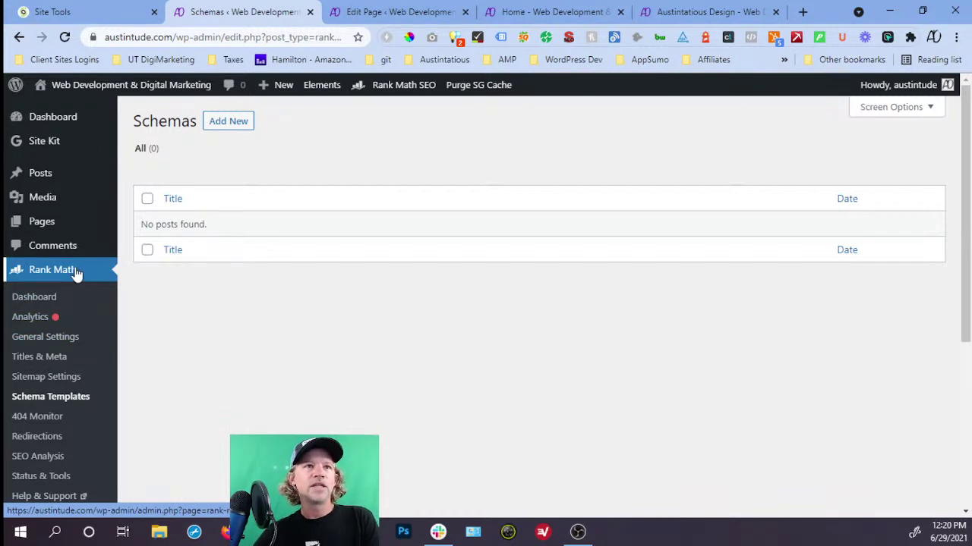
Check the site's pages list, and view the NonProfitPartners section on the existing Austintatious Design homepage.
click(57, 223)
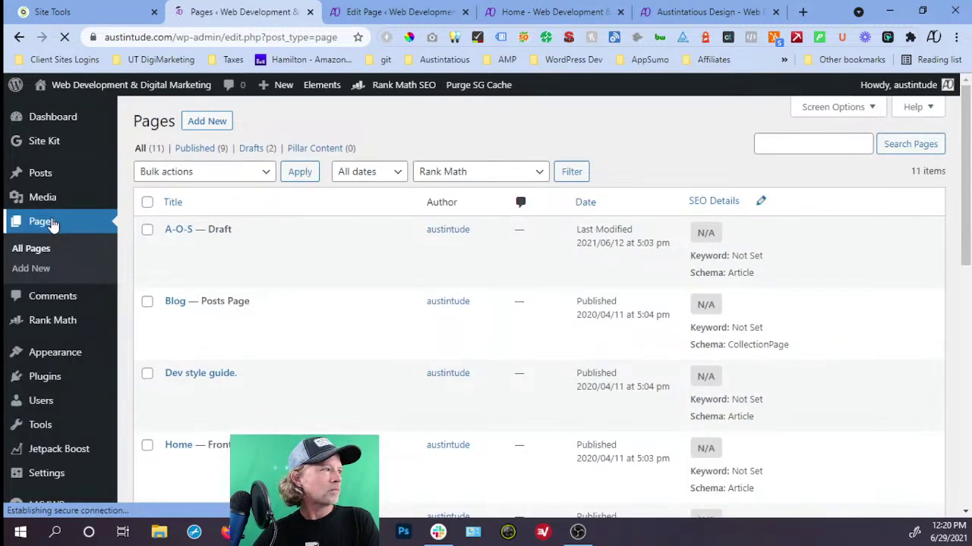
scroll(347, 325, down, 1)
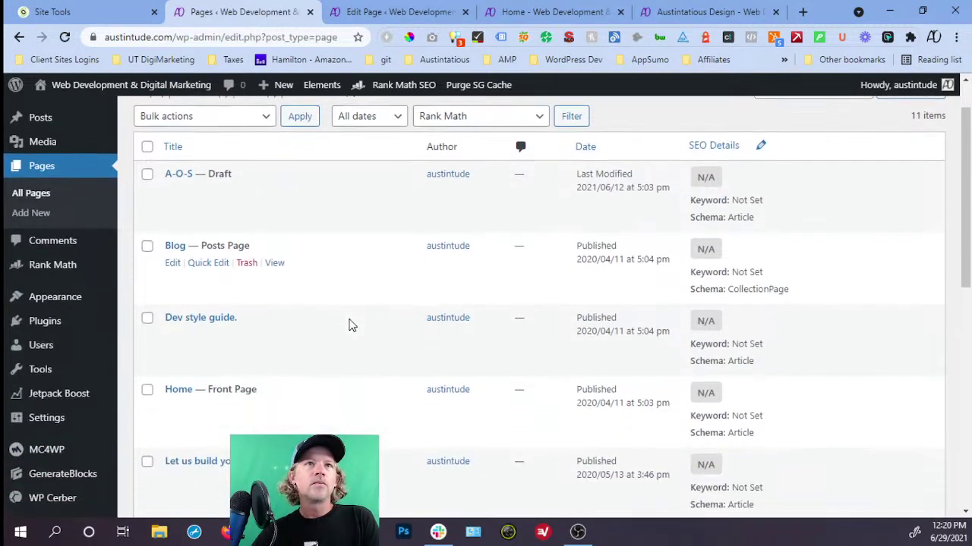
click(388, 12)
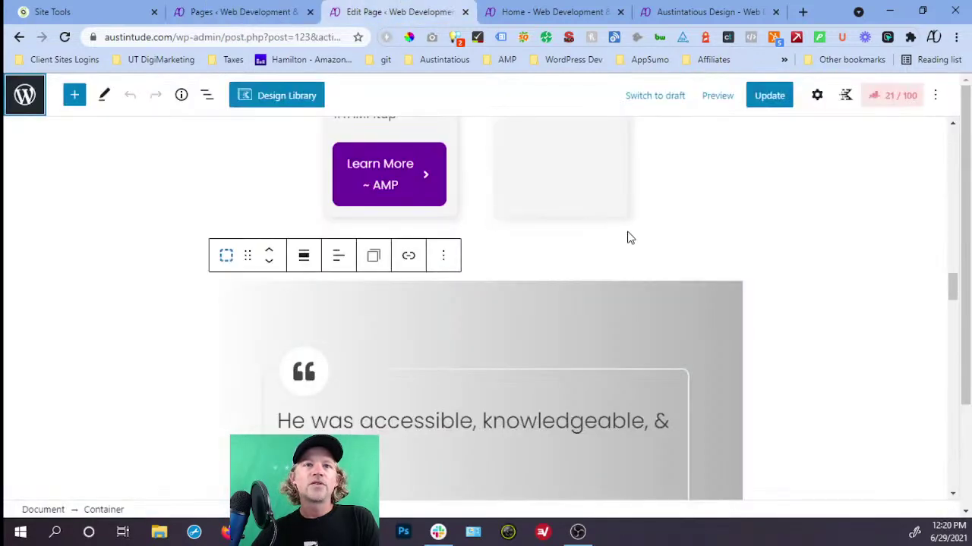
click(683, 12)
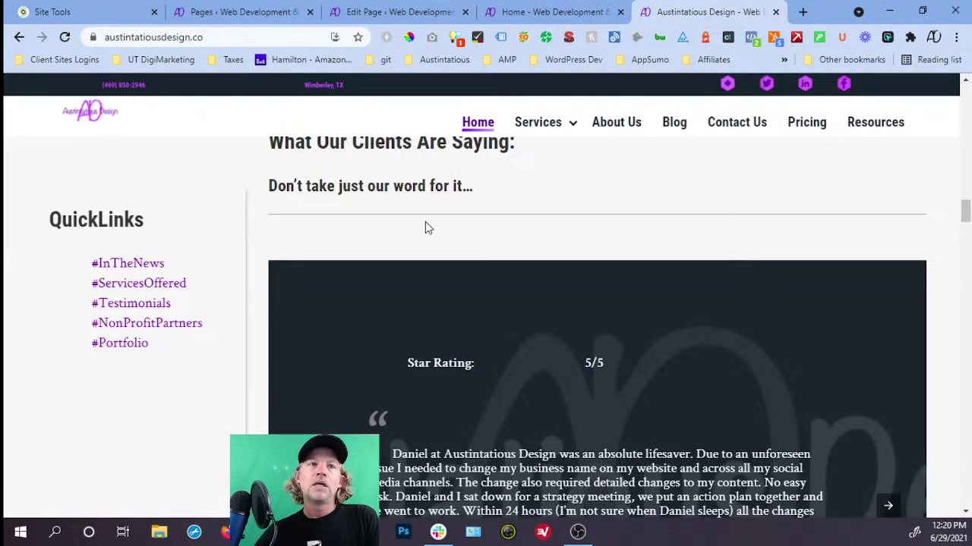
click(147, 331)
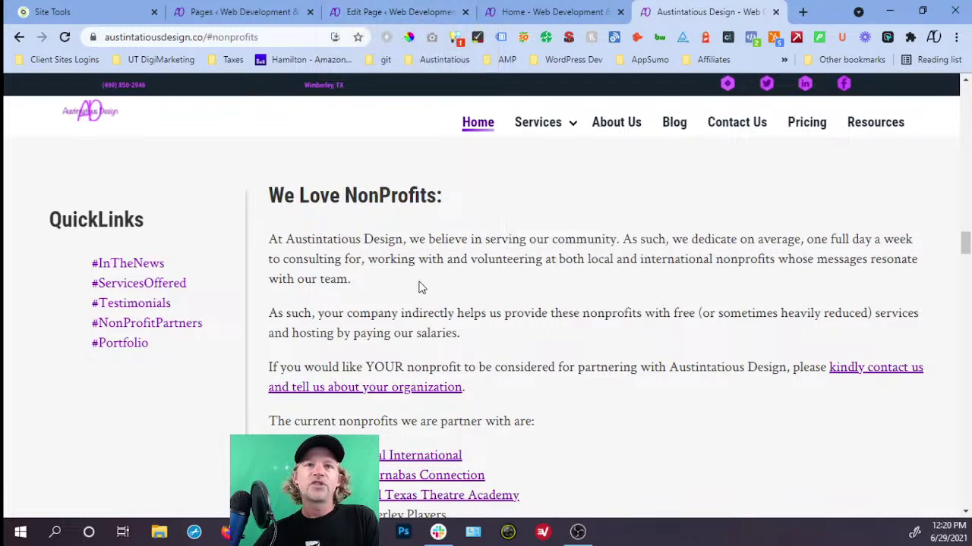
Return to the homepage editor and look over the area around the testimonial carousel.
click(407, 17)
scroll(599, 318, down, 4)
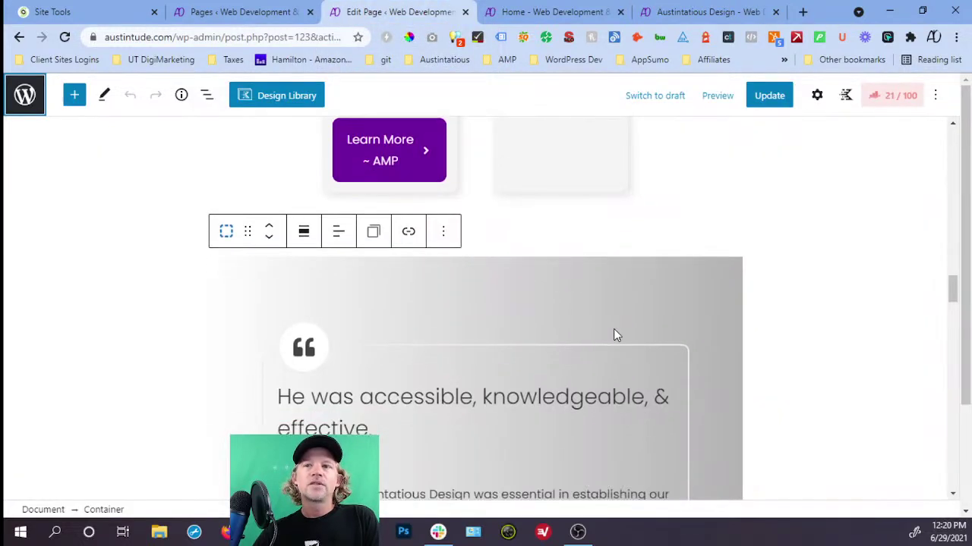
scroll(614, 335, down, 3)
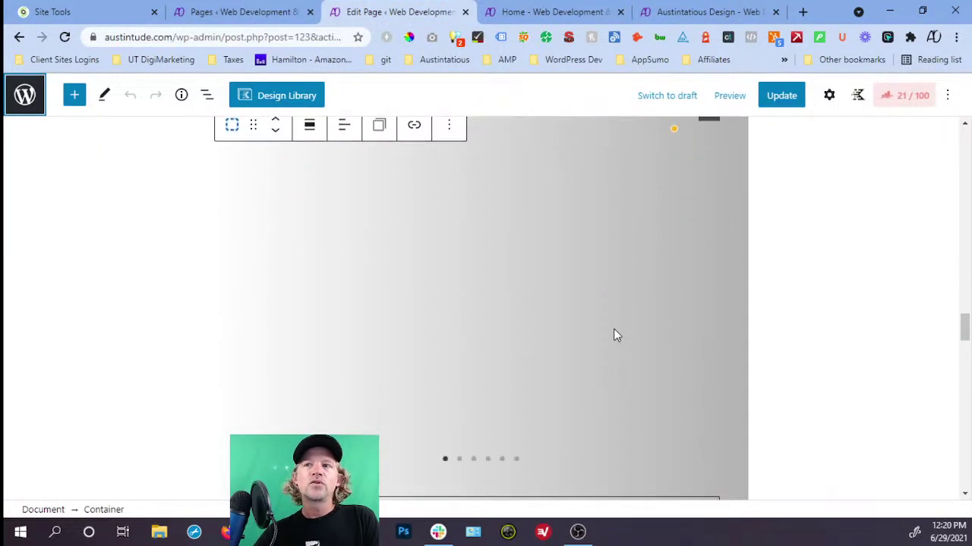
scroll(616, 335, up, 8)
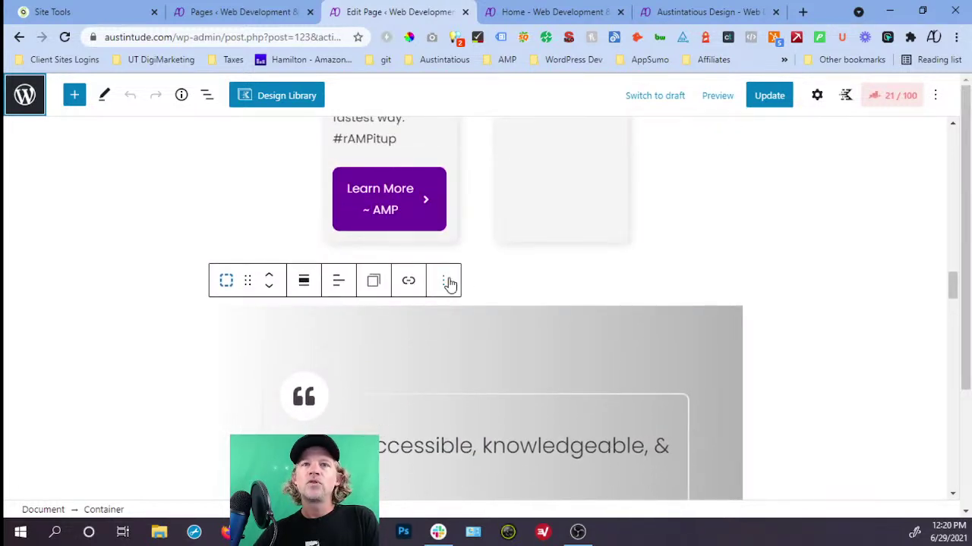
click(479, 282)
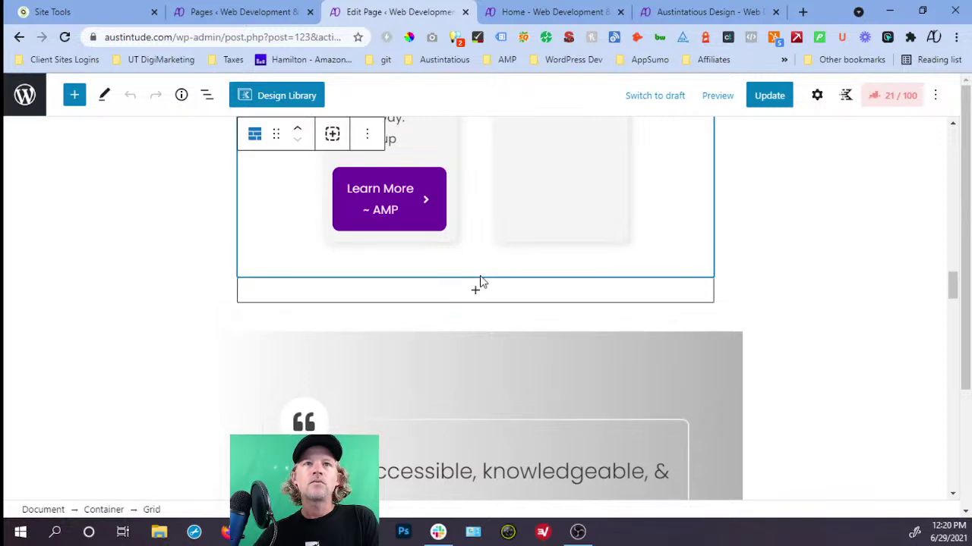
click(371, 134)
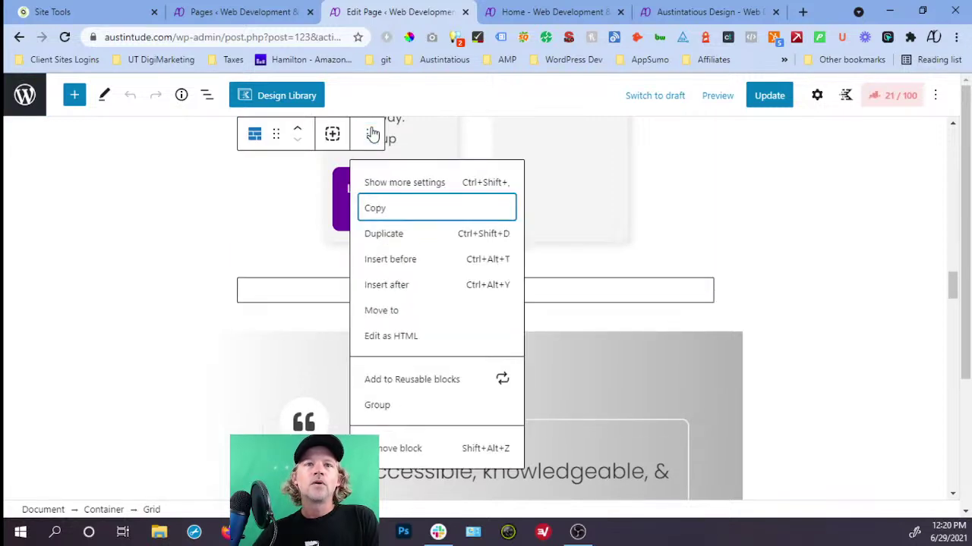
click(687, 293)
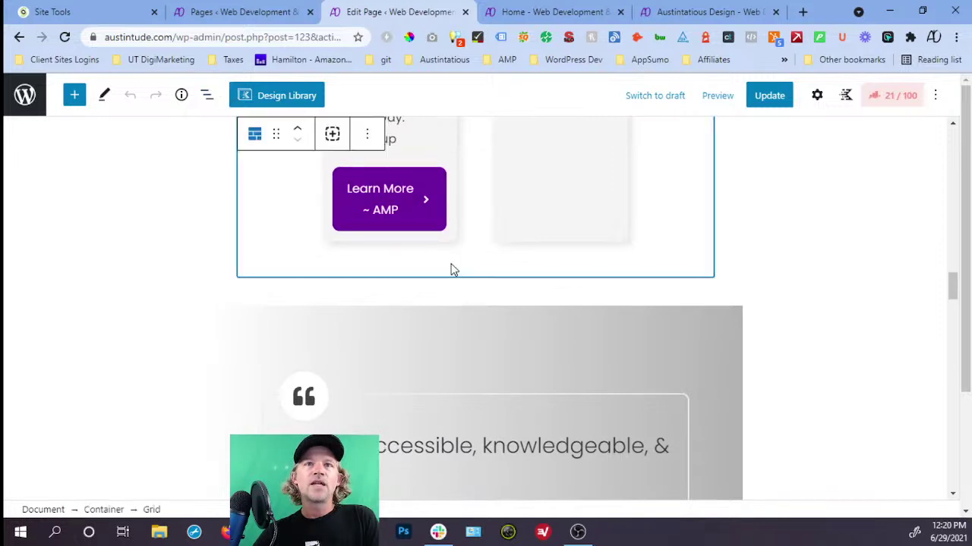
click(338, 221)
Insert an empty Container block after the container that holds the services grid, above the testimonial section.
click(206, 95)
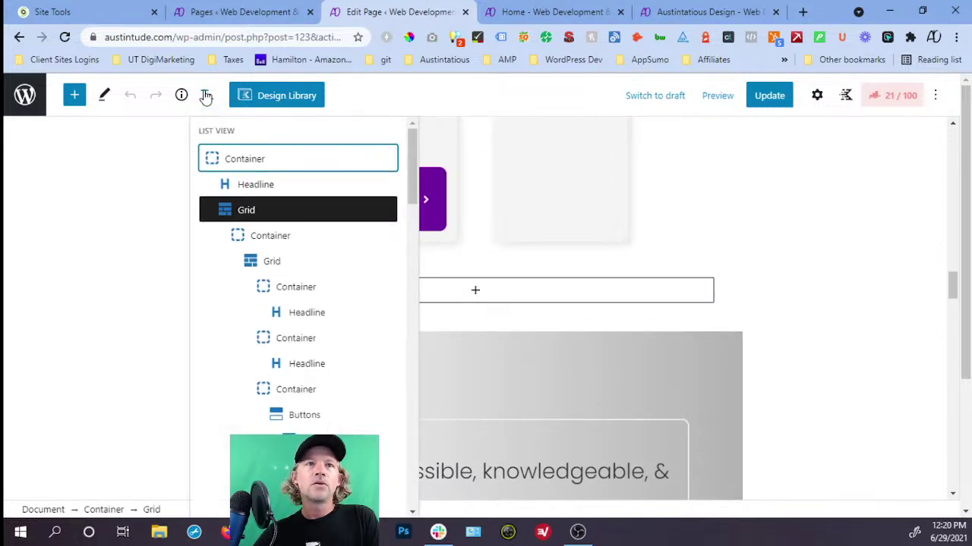
click(265, 161)
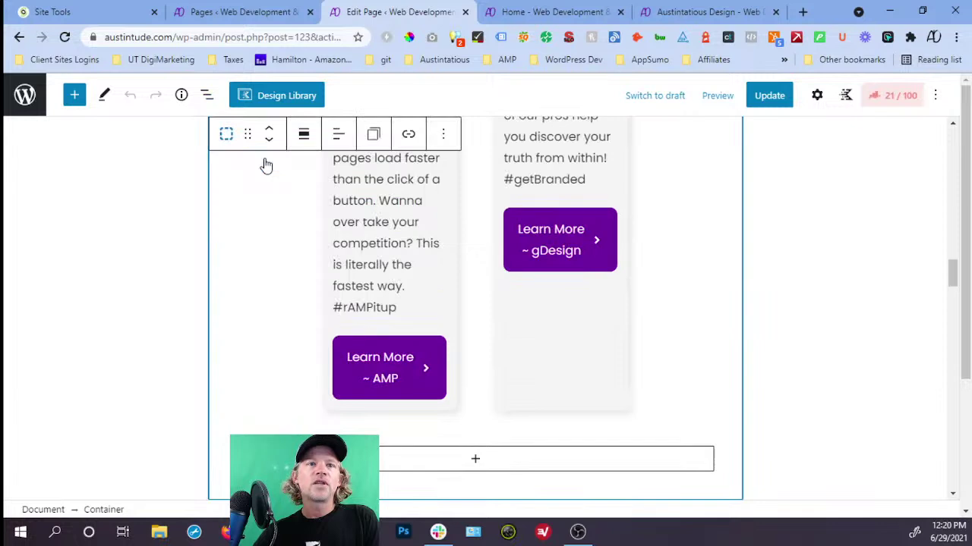
scroll(418, 303, down, 2)
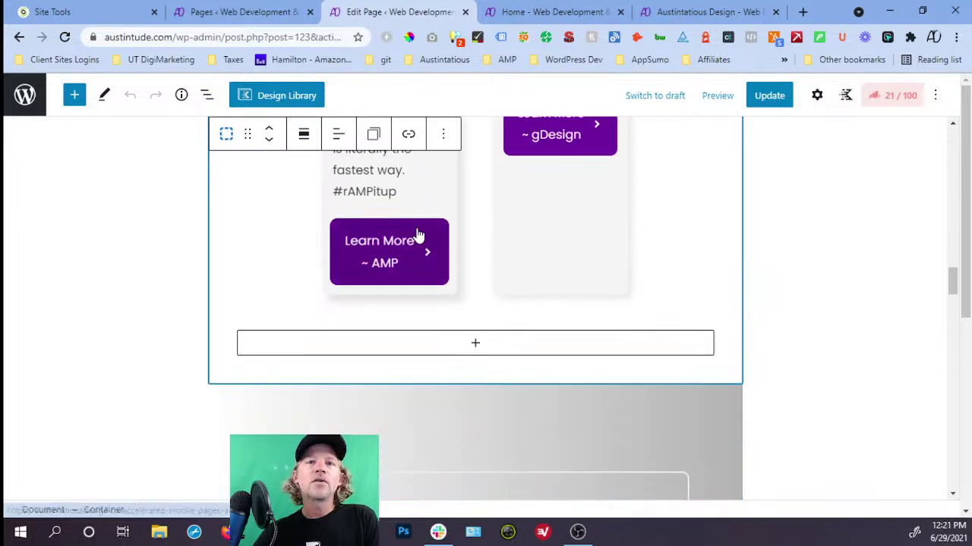
click(444, 137)
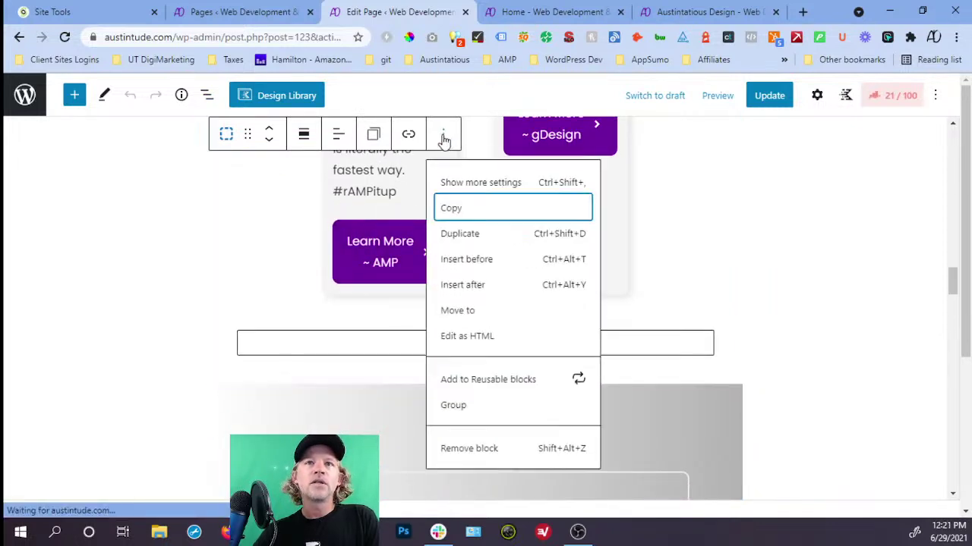
click(466, 287)
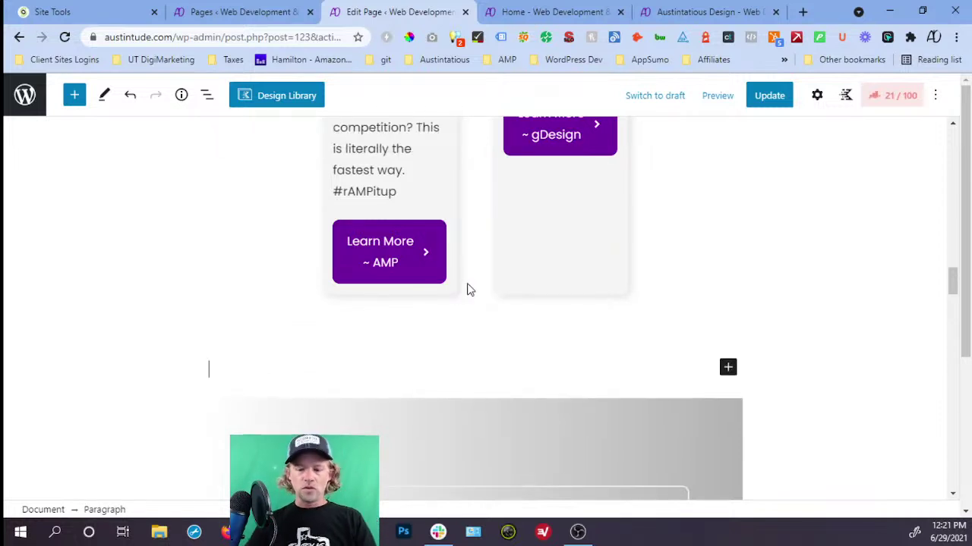
text(/cont)
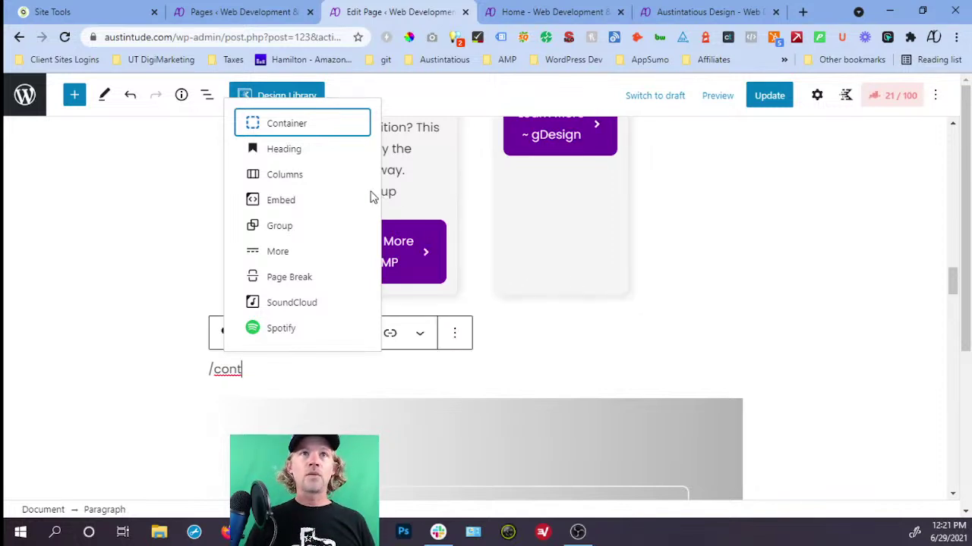
click(285, 126)
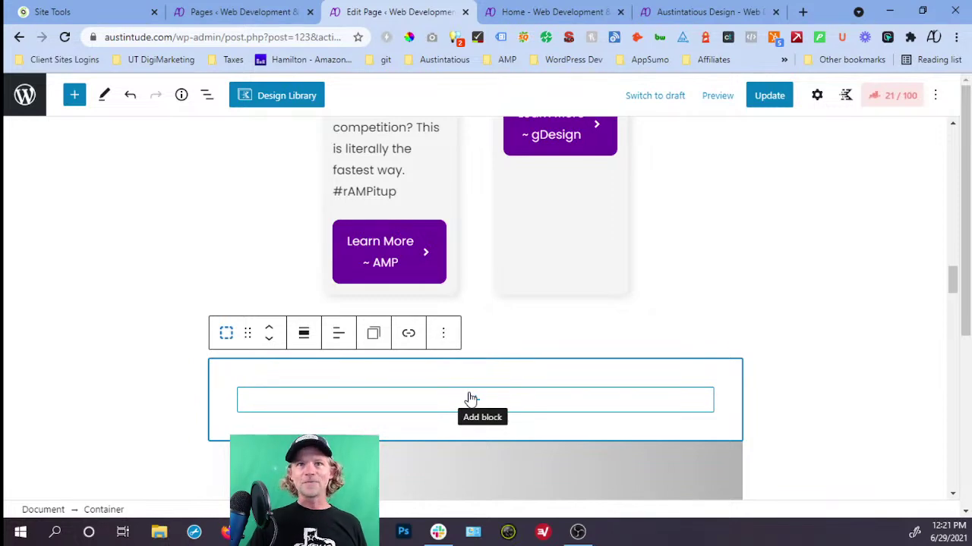
Review the We Love NonProfits text and the list of partner nonprofits on the existing Austintatious Design site.
click(558, 13)
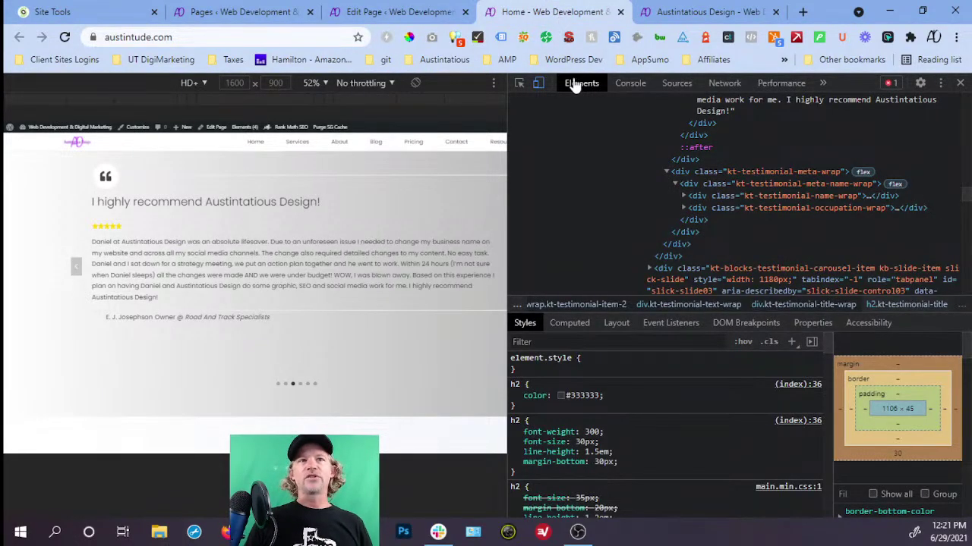
click(695, 15)
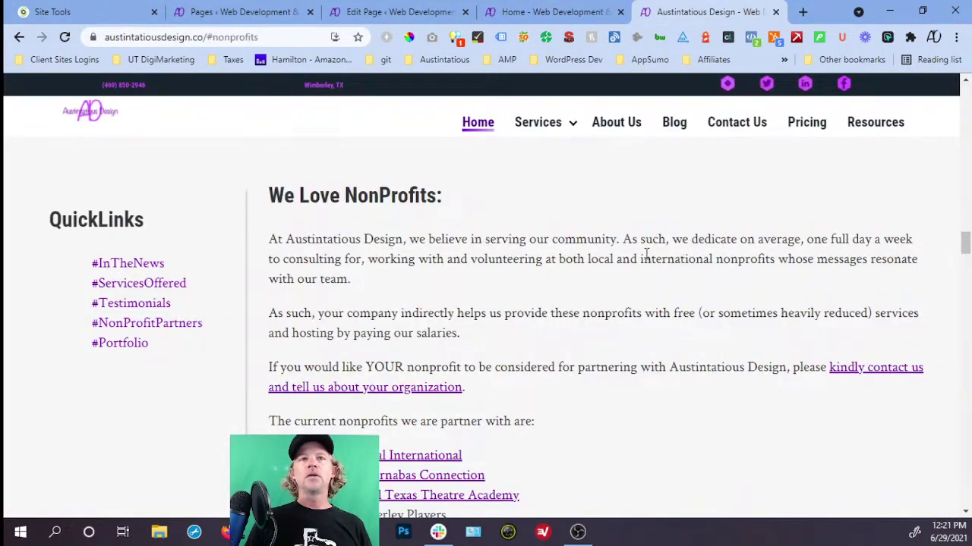
scroll(668, 258, down, 3)
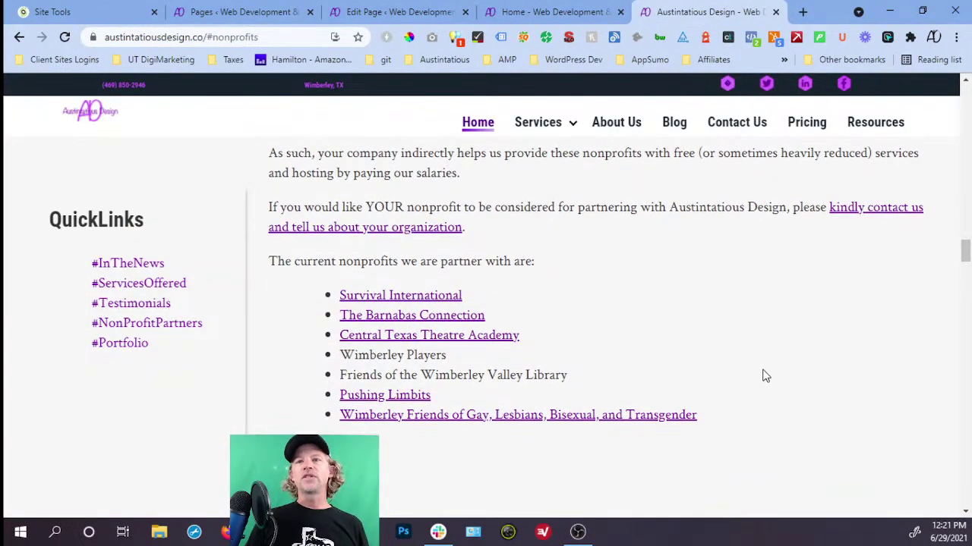
scroll(488, 399, up, 3)
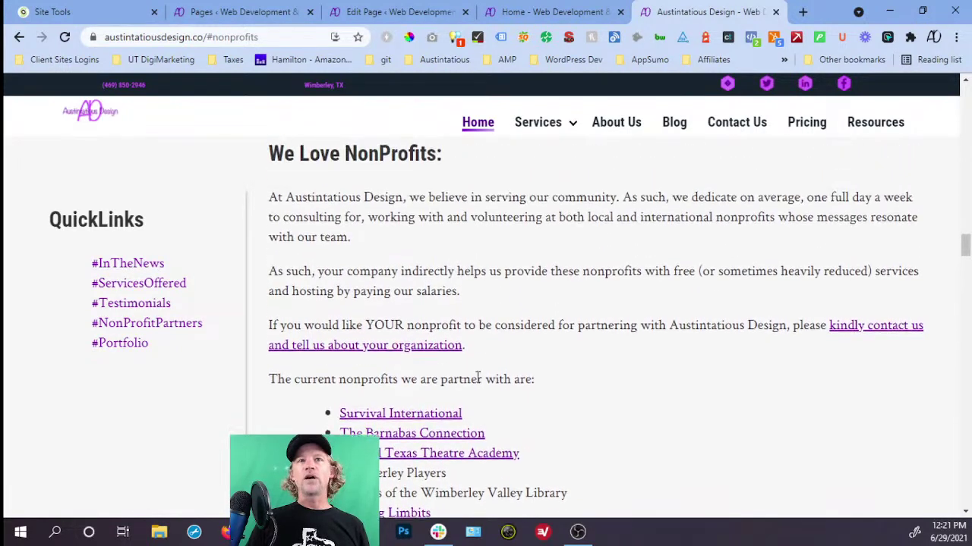
scroll(470, 266, down, 1)
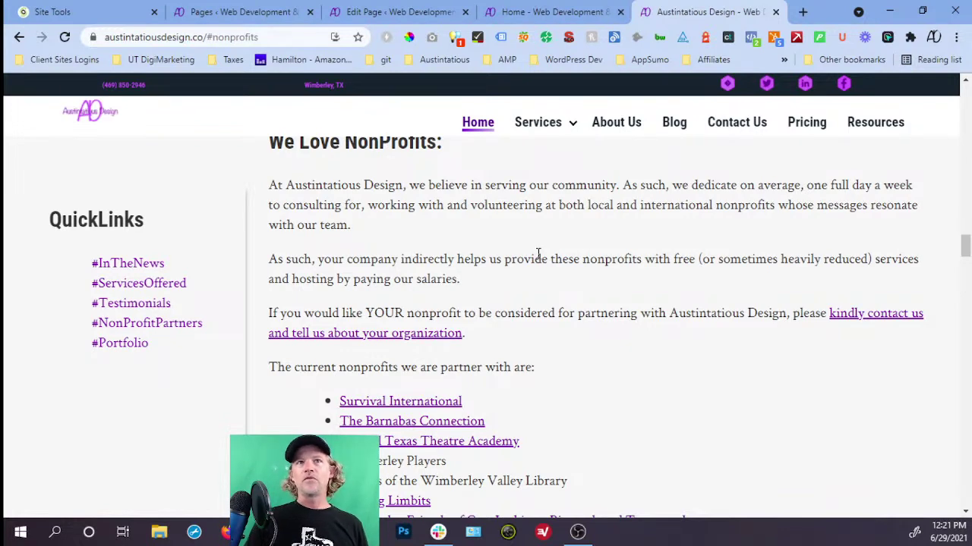
Copy the "We Love NonProfits:" heading text from the existing Austintatious Design homepage.
scroll(538, 253, up, 1)
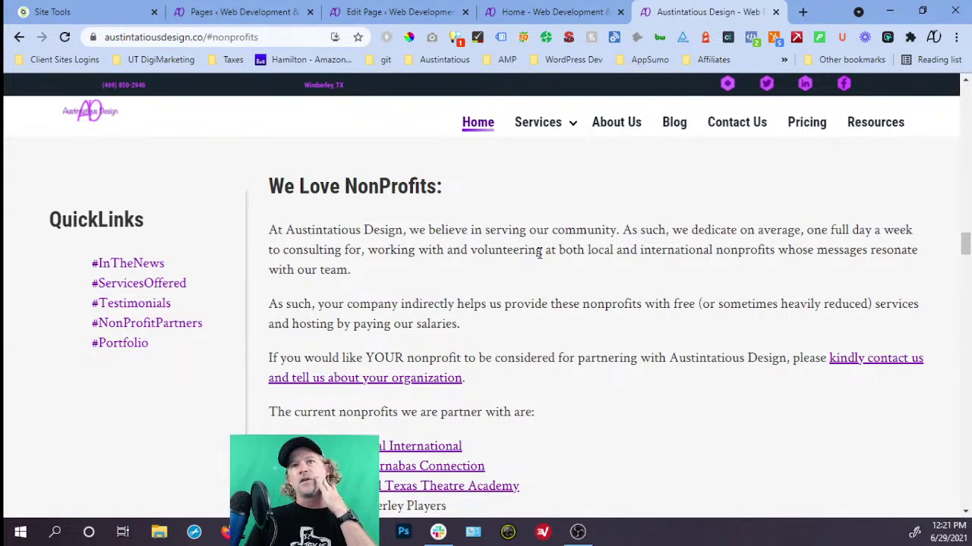
drag(271, 186, 538, 309)
scroll(539, 308, up, 1)
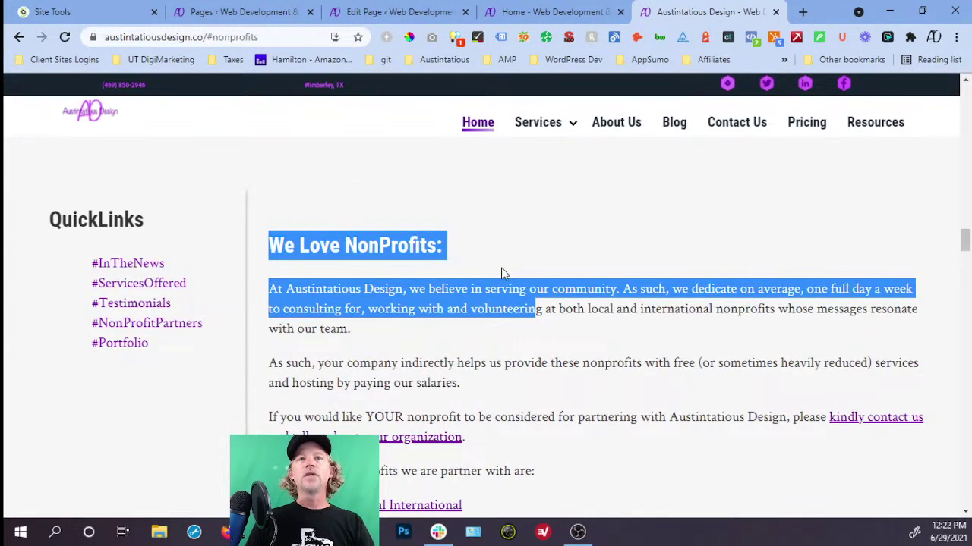
click(458, 254)
drag(448, 252, 272, 253)
key(ctrl+c)
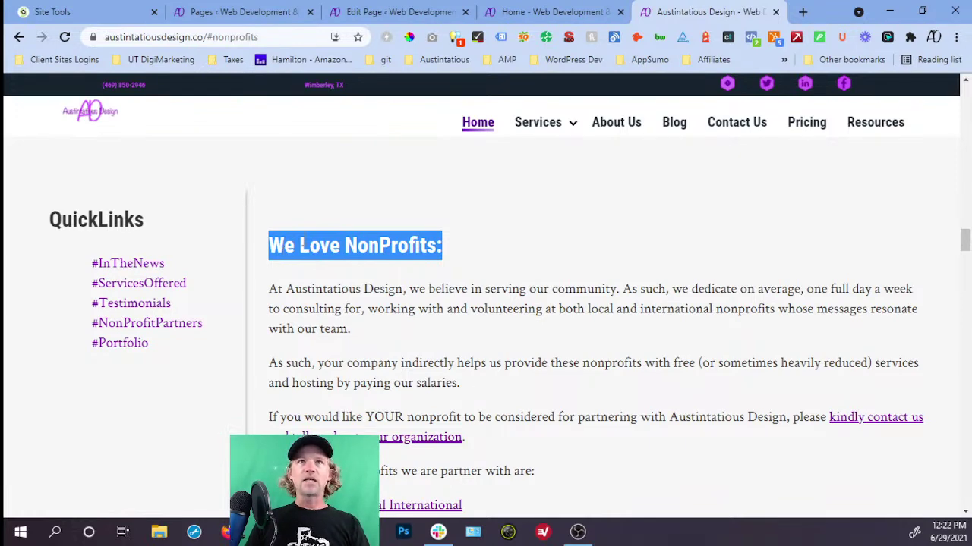
In the homepage editor, add a Headline block to the empty container with the copied text "We Love NonProfits:".
click(434, 12)
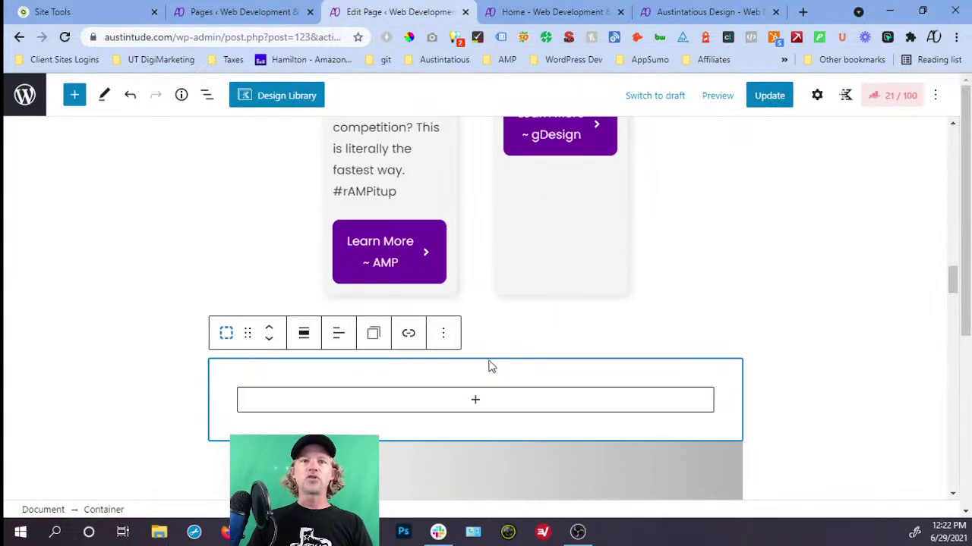
click(478, 404)
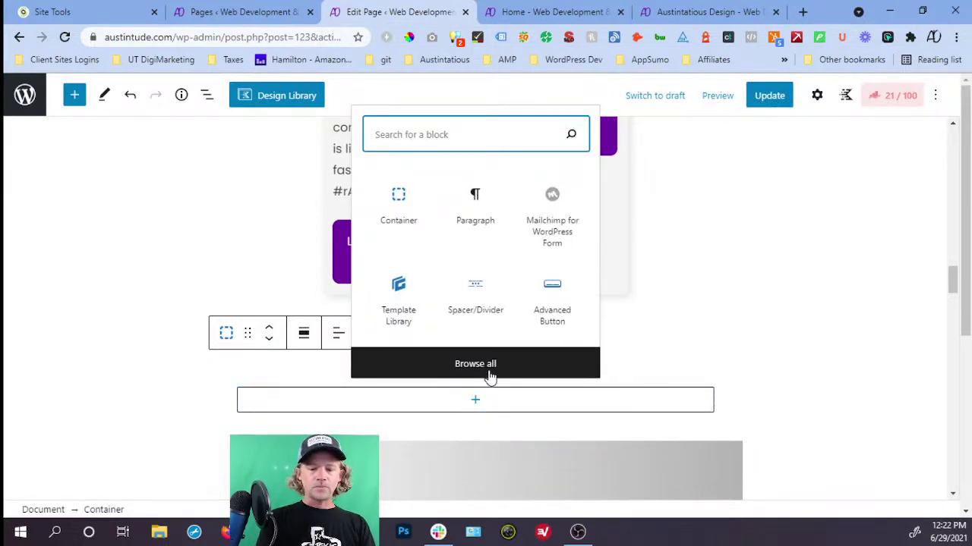
text(/h)
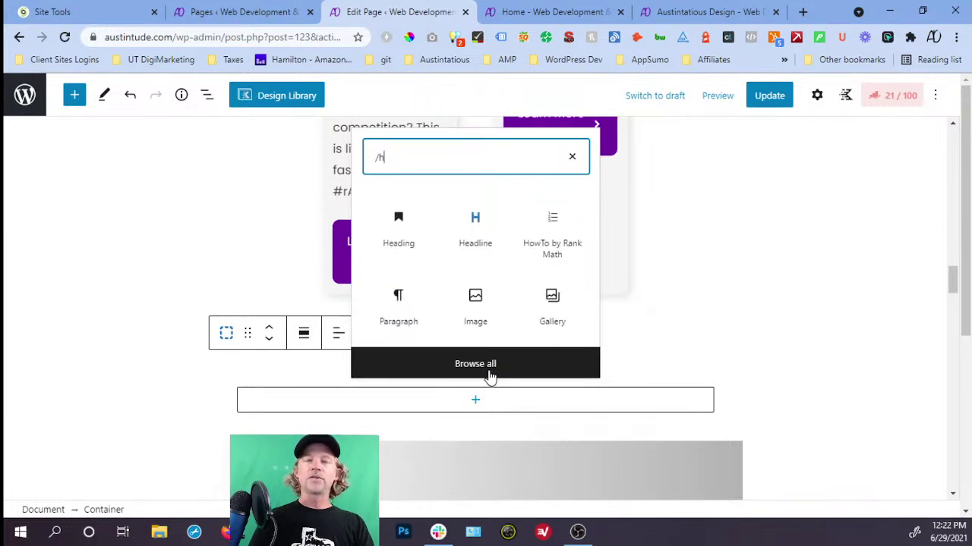
click(480, 235)
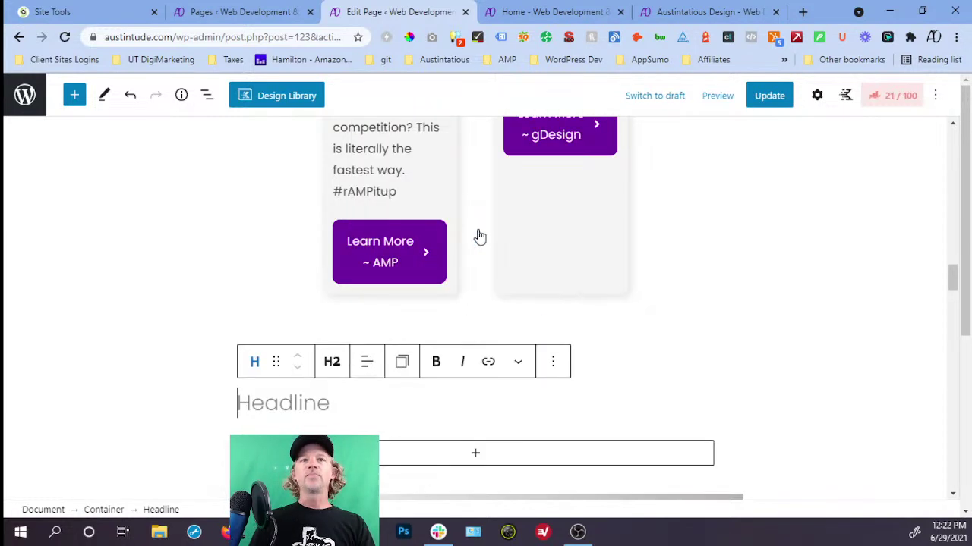
scroll(473, 403, down, 1)
key(ctrl+v)
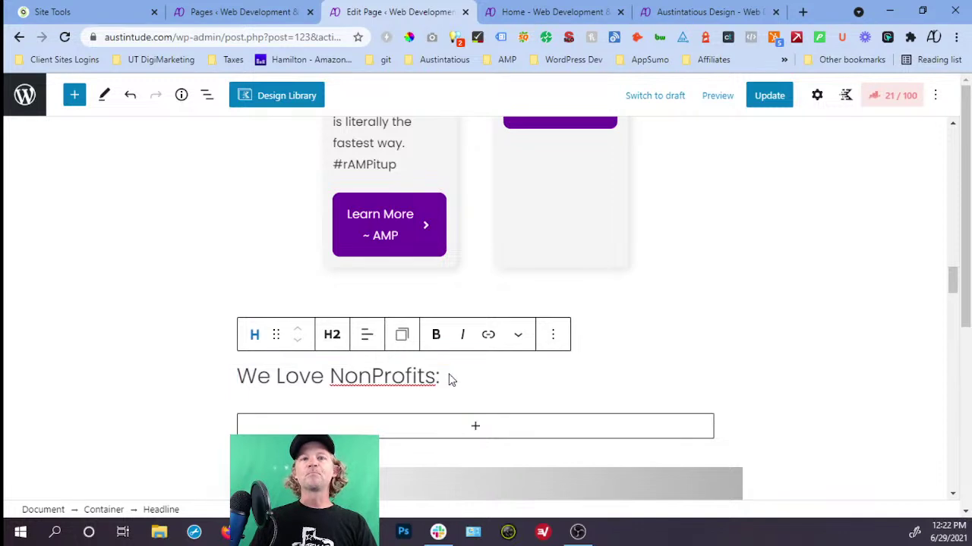
Insert a second Headline block below the "We Love NonProfits:" headline and set it to Heading 3.
click(556, 339)
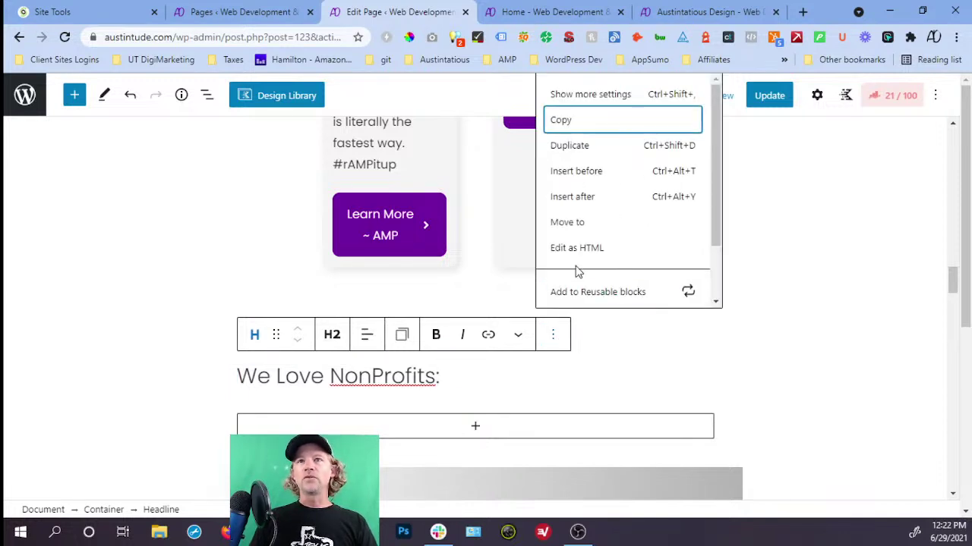
click(574, 199)
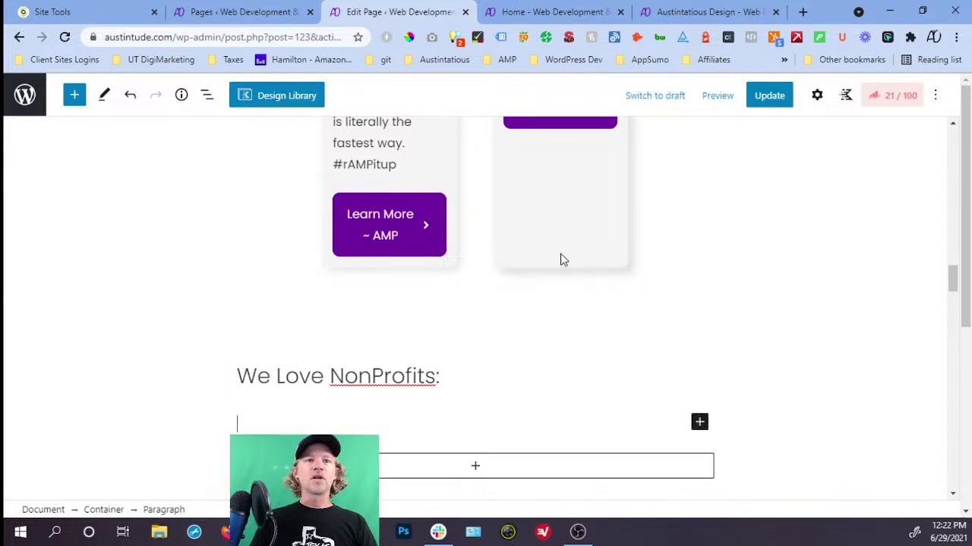
text(/hea)
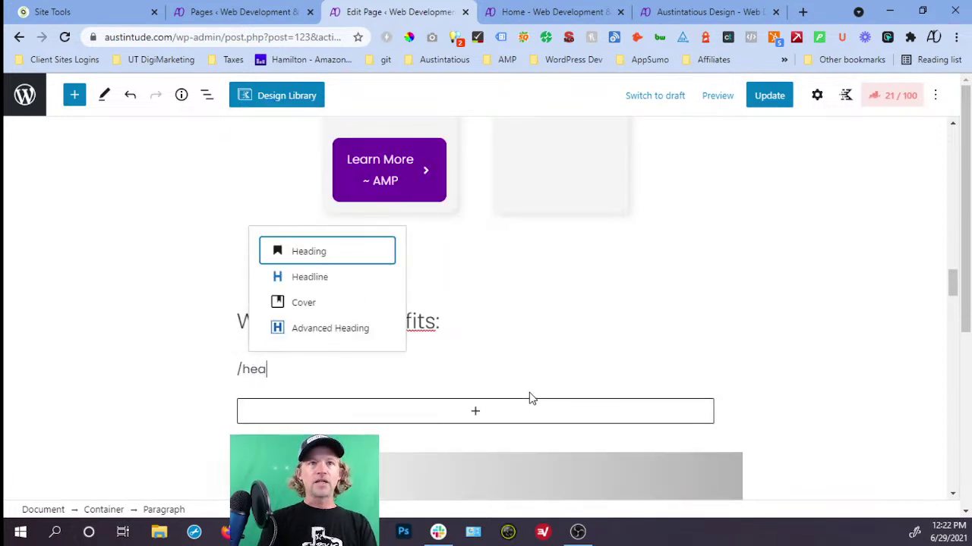
key(Down)
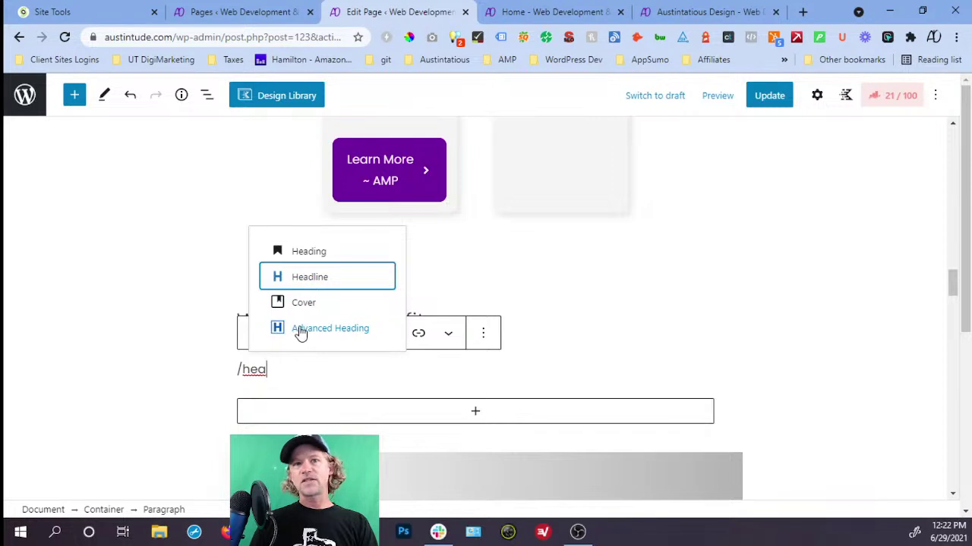
click(304, 277)
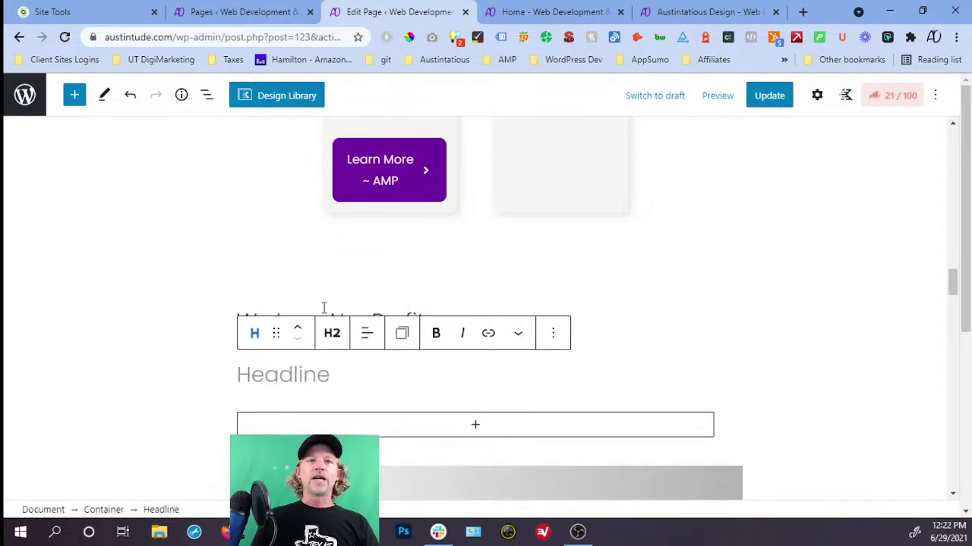
click(332, 336)
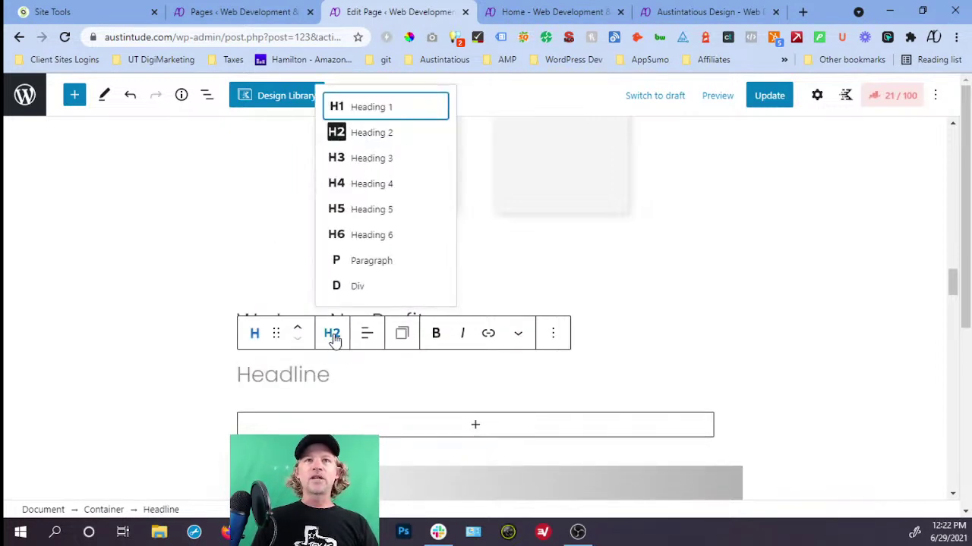
click(379, 158)
Copy the nonprofit text from "At Austintatious Design" to "we are partner with are:" on the existing site into the empty Headline block.
click(677, 16)
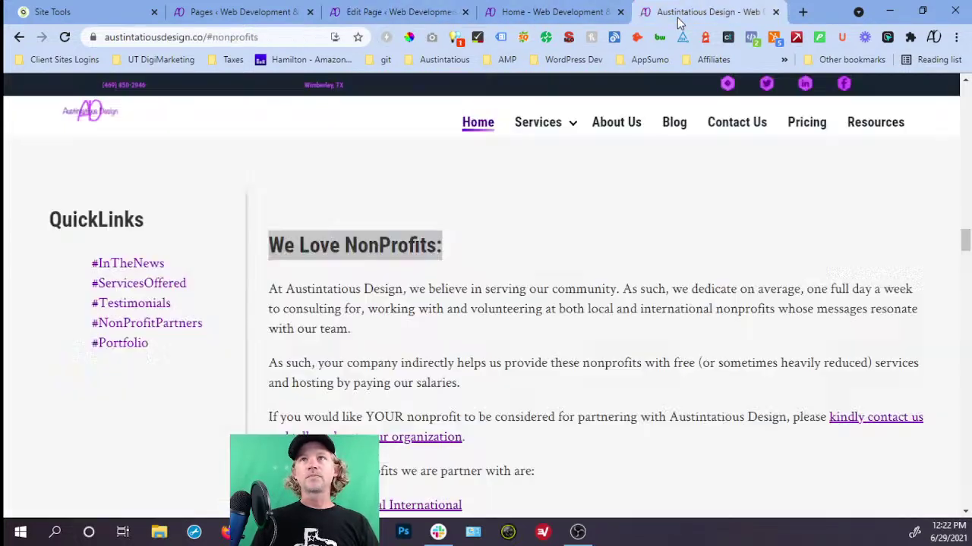
drag(270, 284, 548, 474)
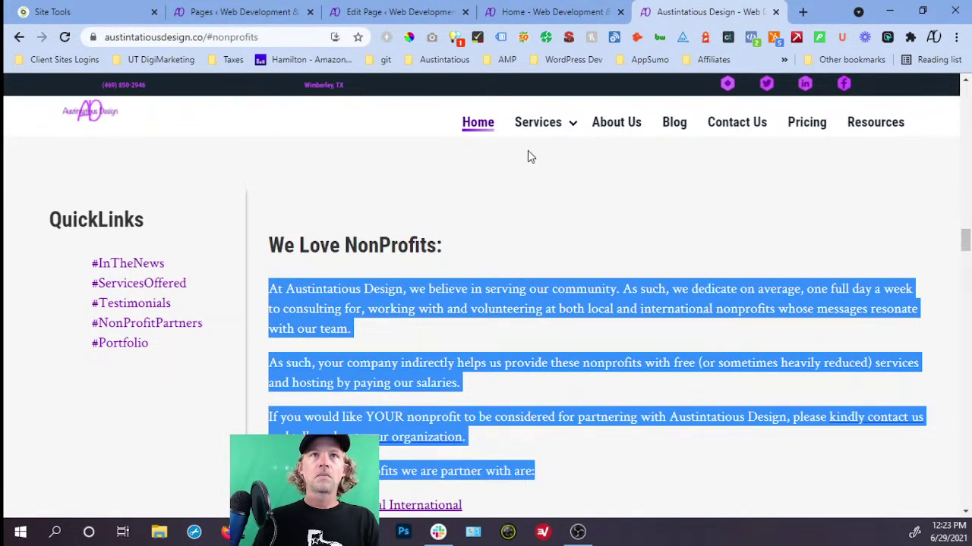
click(379, 12)
click(286, 375)
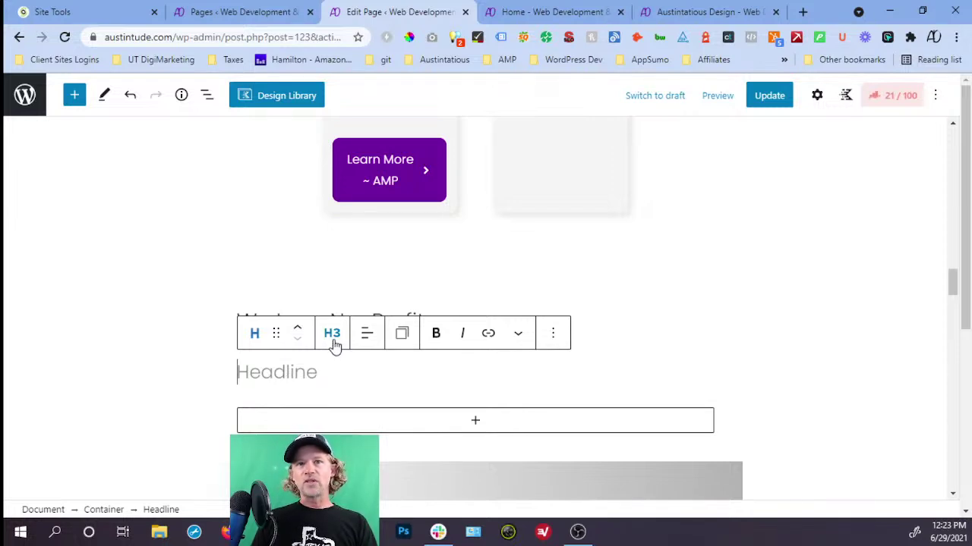
key(ctrl+v)
scroll(347, 347, up, 3)
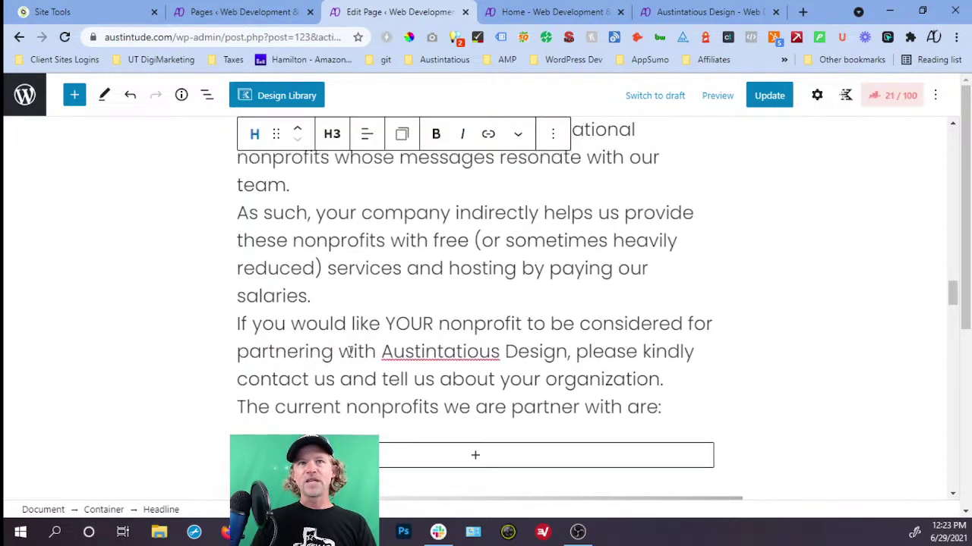
scroll(362, 339, up, 3)
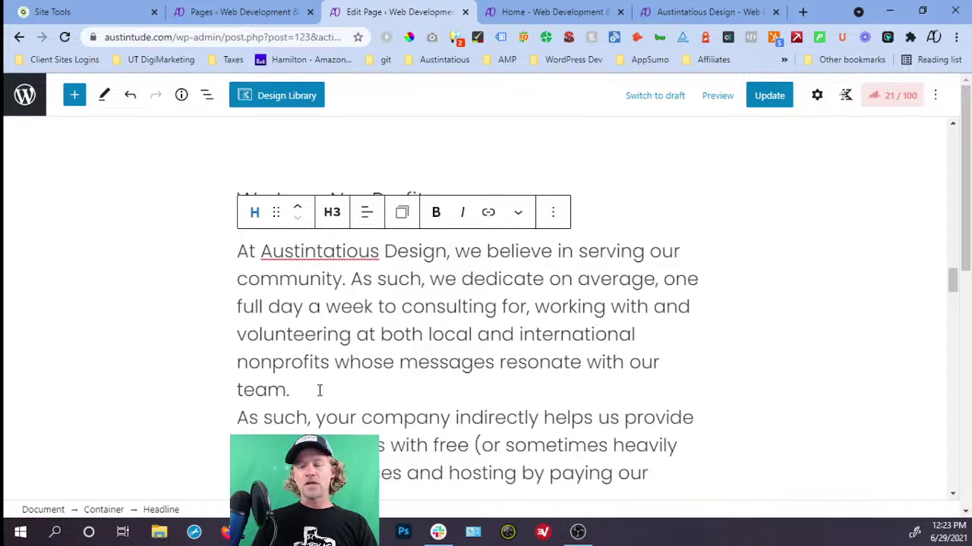
scroll(396, 377, up, 1)
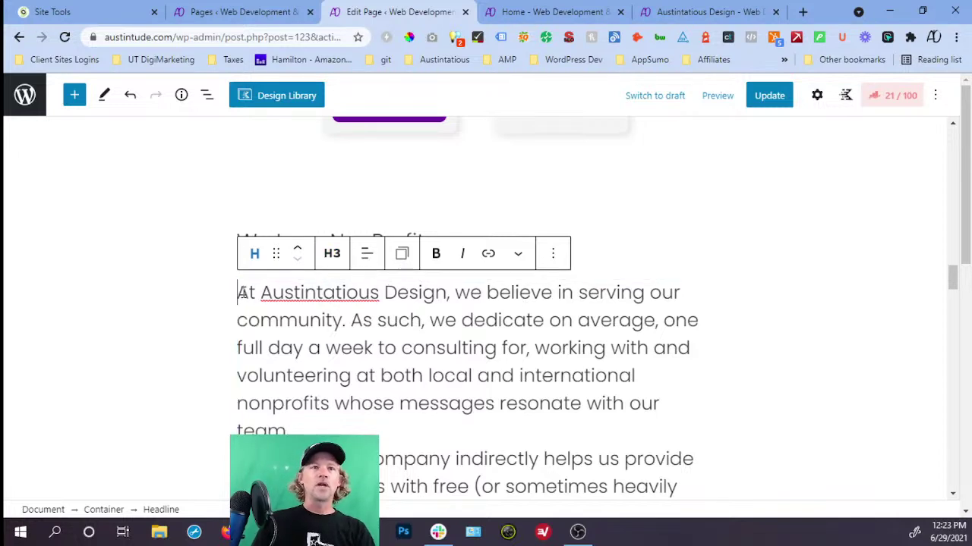
Change the pasted nonprofit text block from a heading to the Paragraph tag.
scroll(289, 331, down, 4)
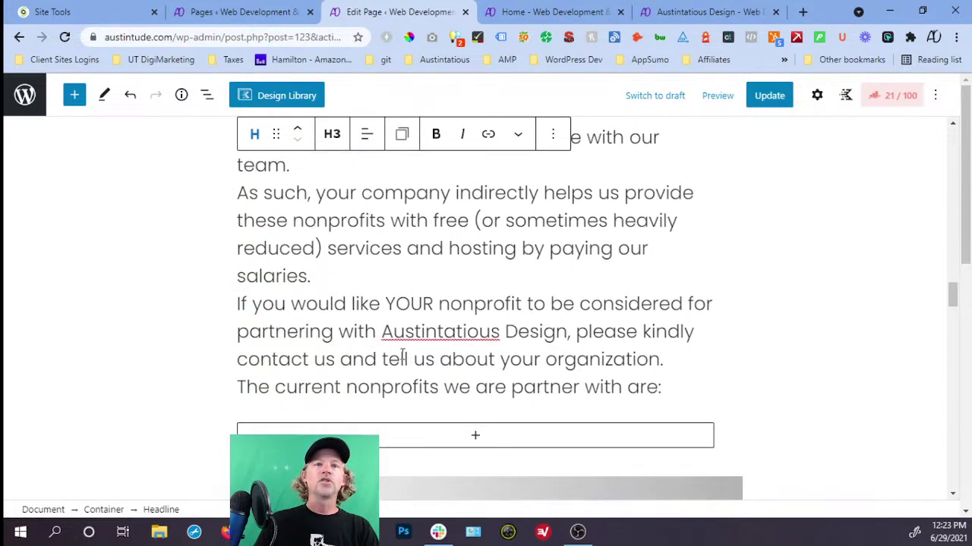
key(ctrl+a)
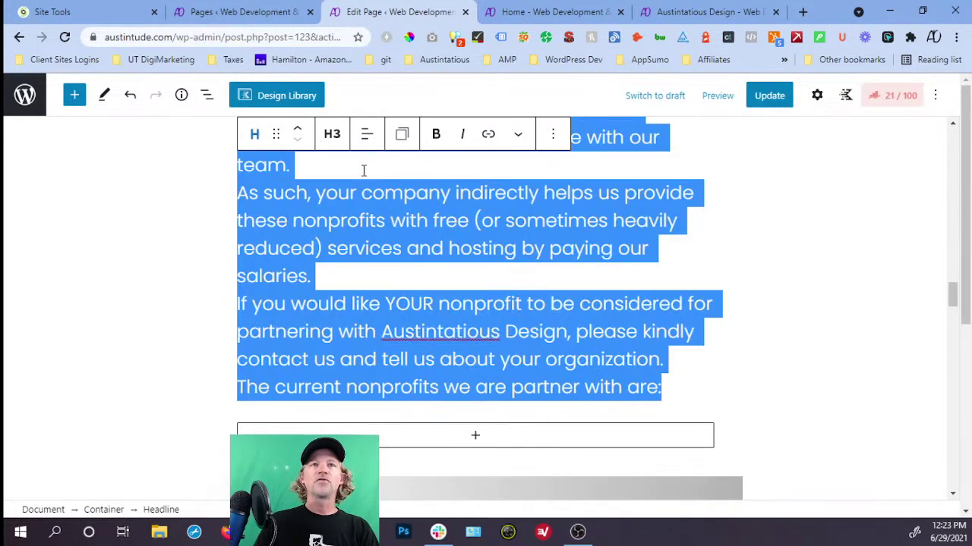
click(331, 133)
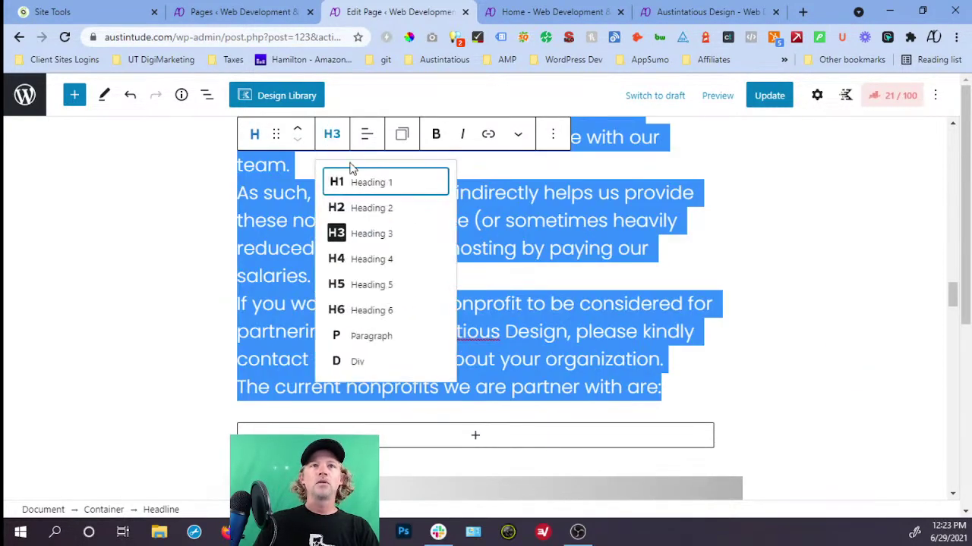
click(353, 345)
scroll(384, 314, up, 3)
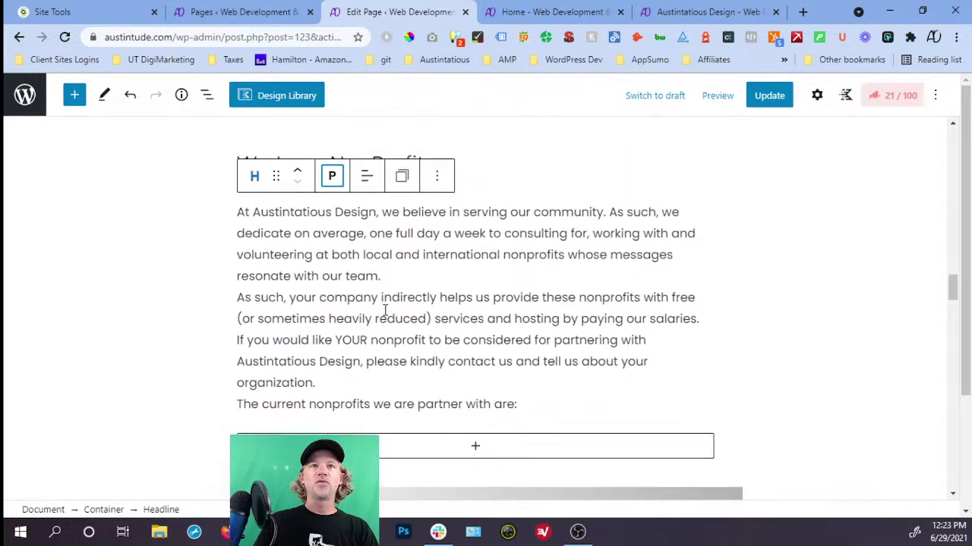
Add blank lines after "resonate with our team." and after "tell us about your organization." in the nonprofit text.
click(426, 279)
key(shift+Return)
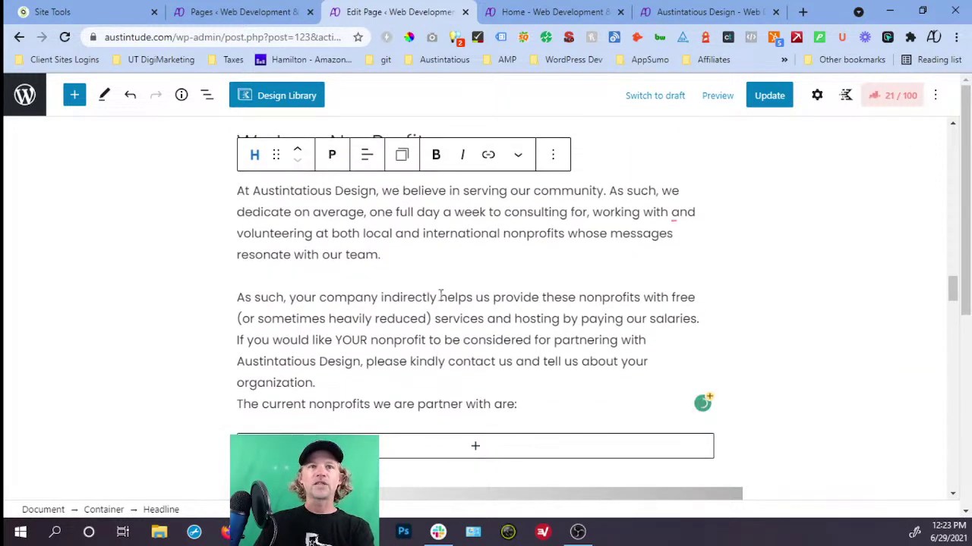
click(449, 381)
key(shift+Return)
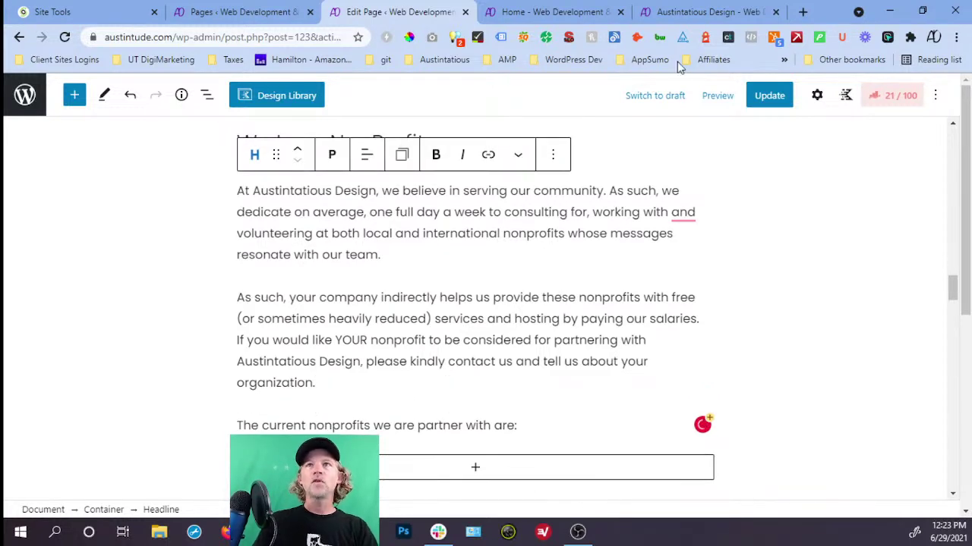
On the existing site, select the whole bulleted list of partner nonprofits, starting from Survival International.
click(710, 12)
scroll(363, 338, down, 3)
drag(723, 422, 341, 298)
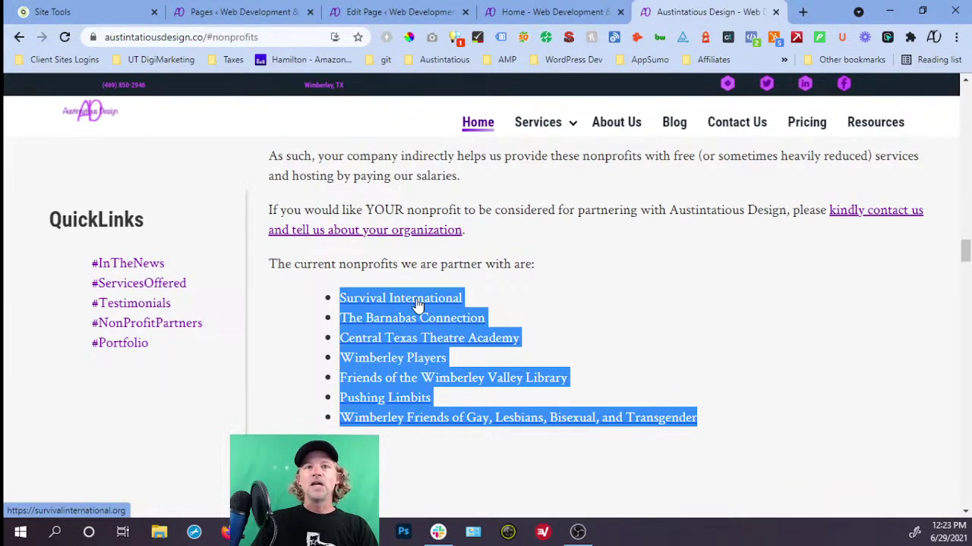
Switch to the page editor and place the text cursor after "The current nonprofits we are partner with are:".
click(389, 14)
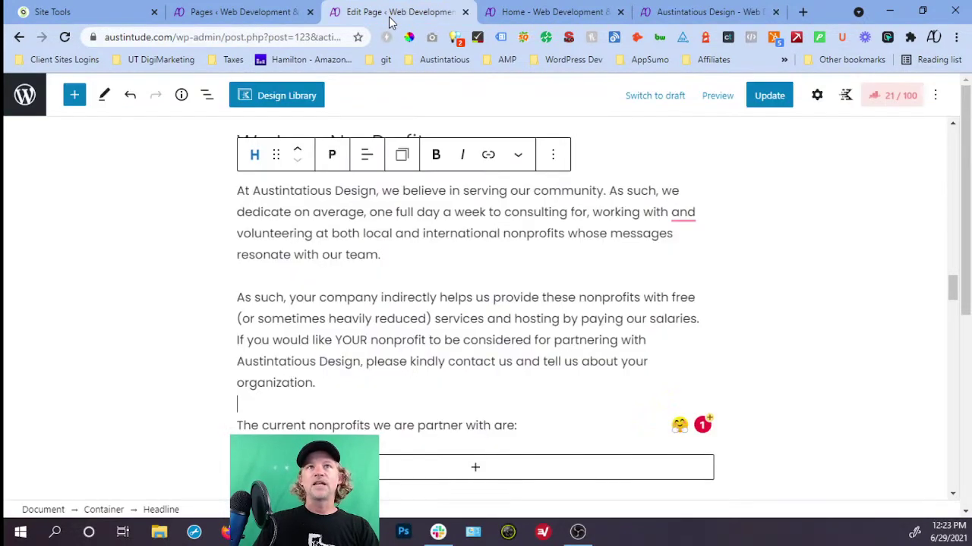
click(572, 432)
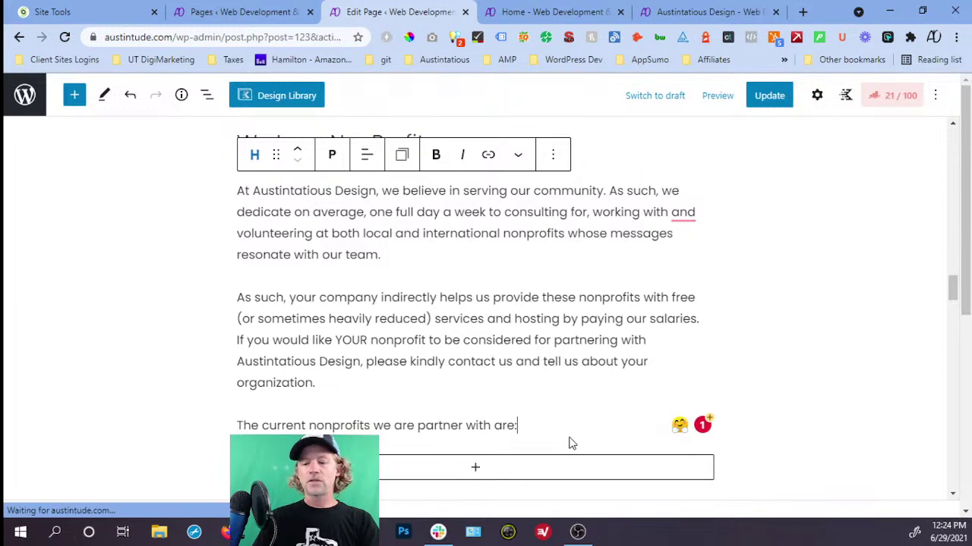
key(Return)
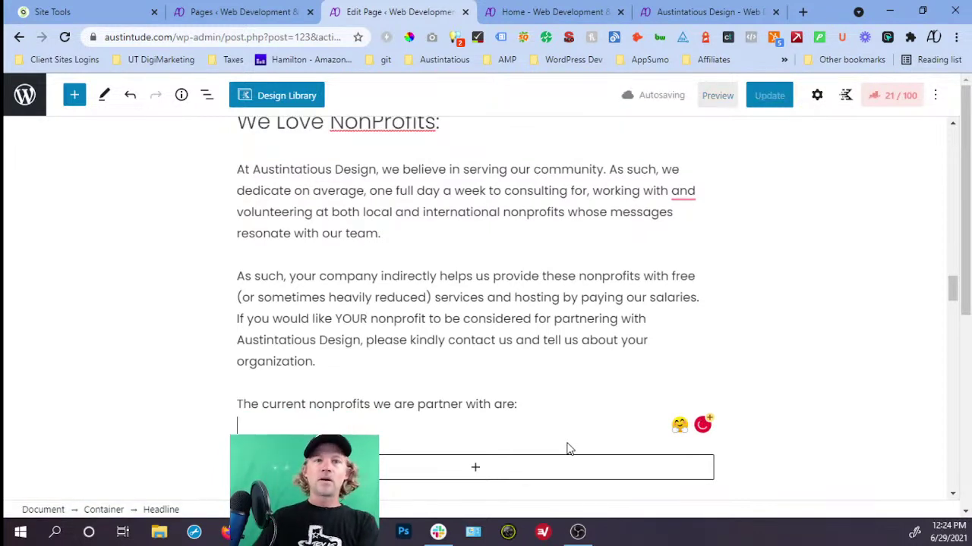
key(Return)
text(/li)
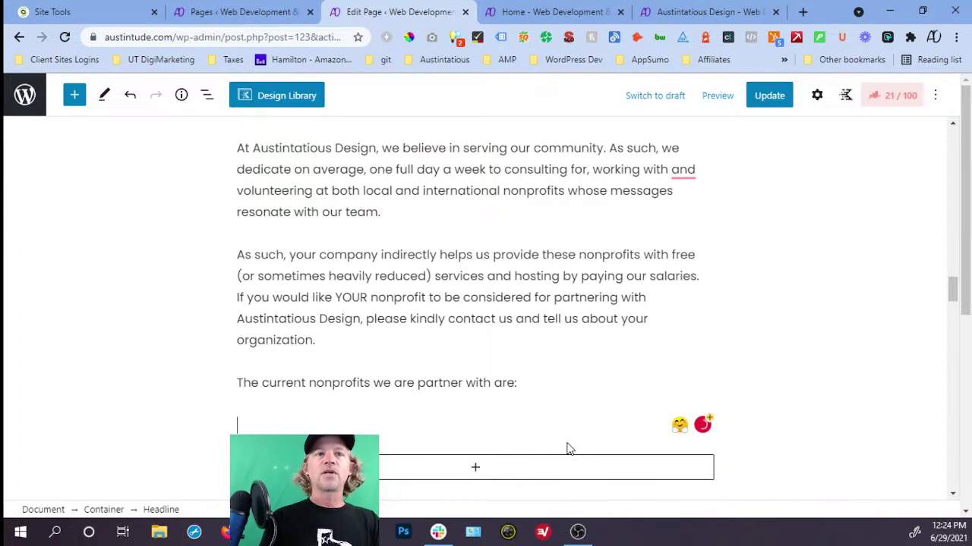
key(BackSpace)
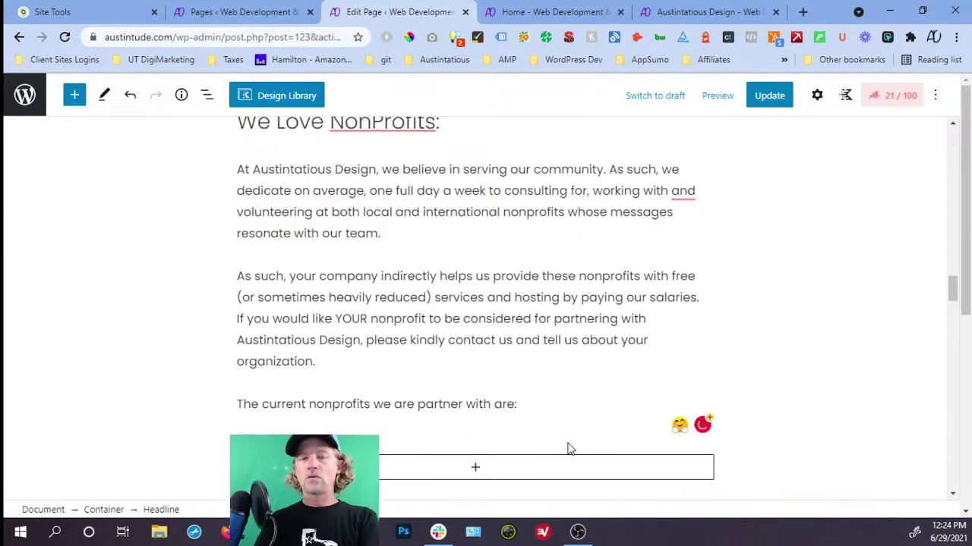
key(BackSpace)
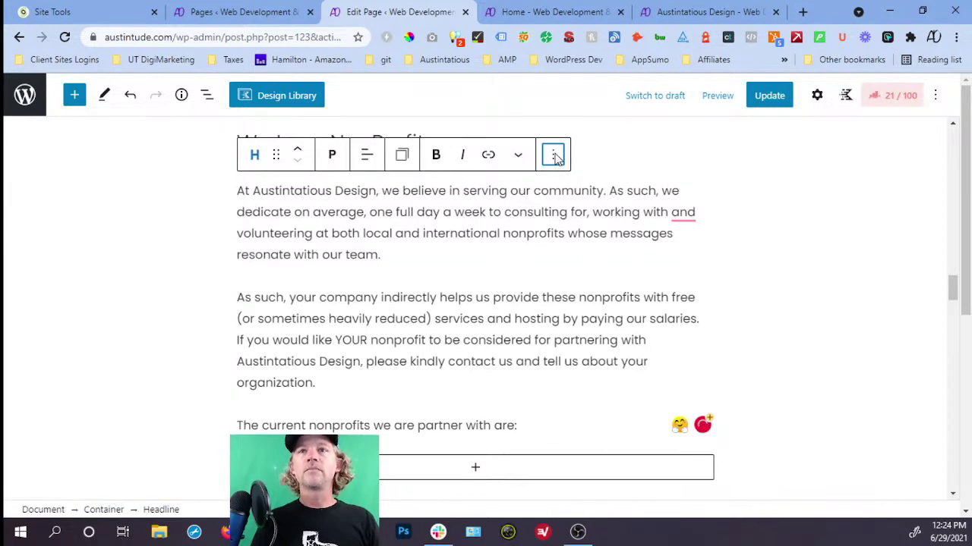
Insert an empty block after the headline block that introduces the current nonprofit partners.
click(553, 152)
click(595, 309)
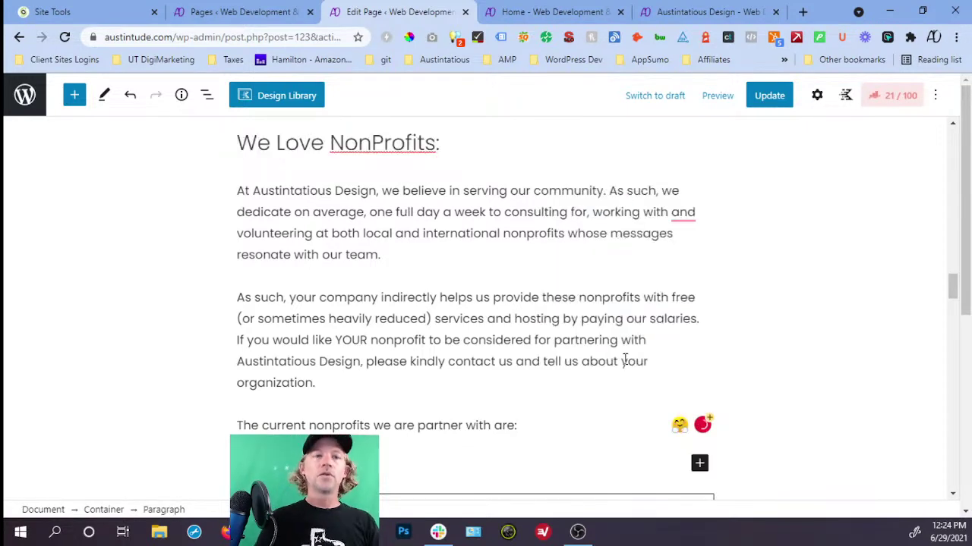
text(/li)
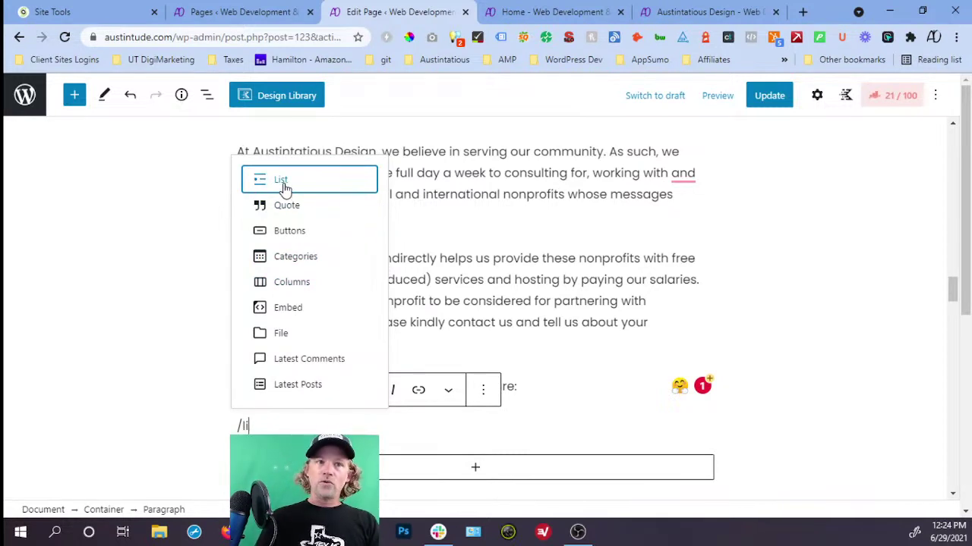
key(BackSpace)
key(BackSpace)
key(BackSpace)
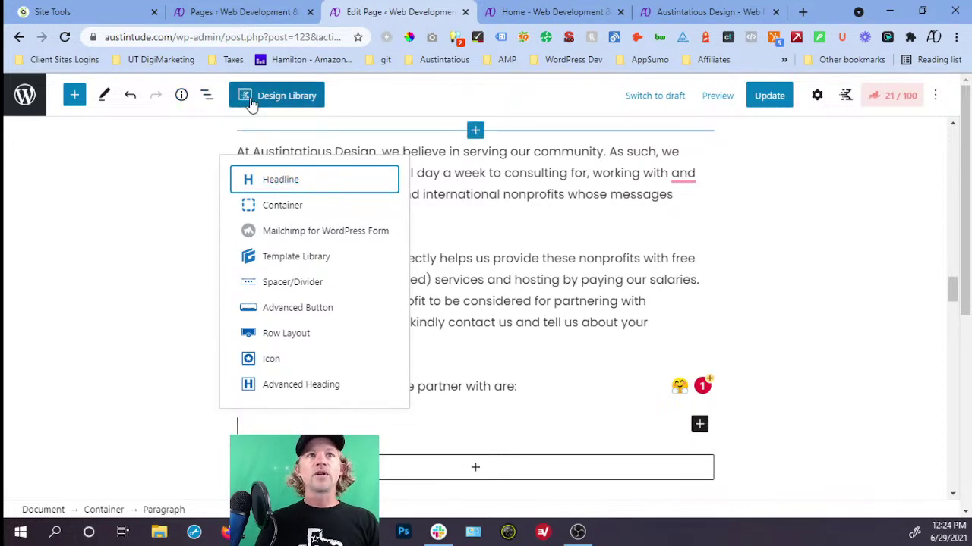
Replace the empty block below the nonprofits text with a Kadence Tabs block.
click(700, 423)
click(803, 392)
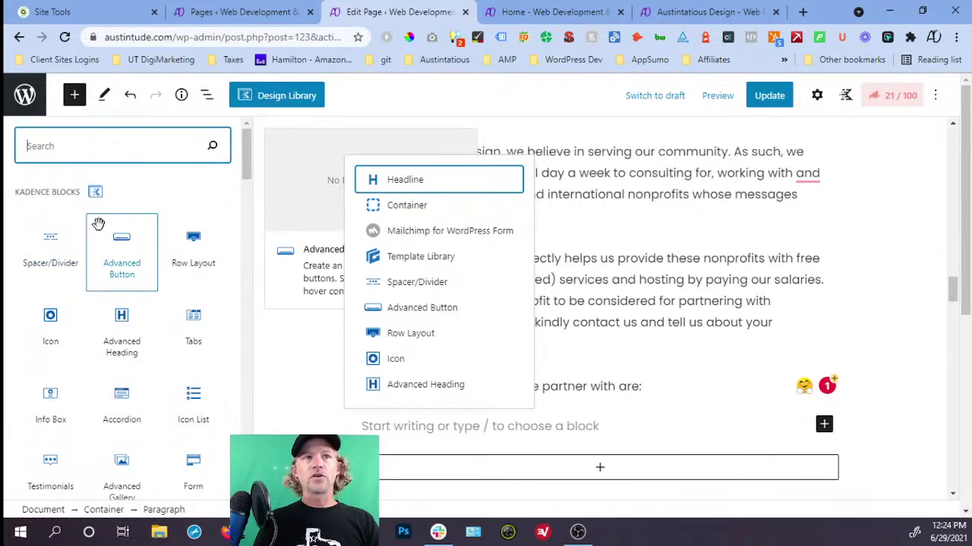
scroll(196, 408, down, 2)
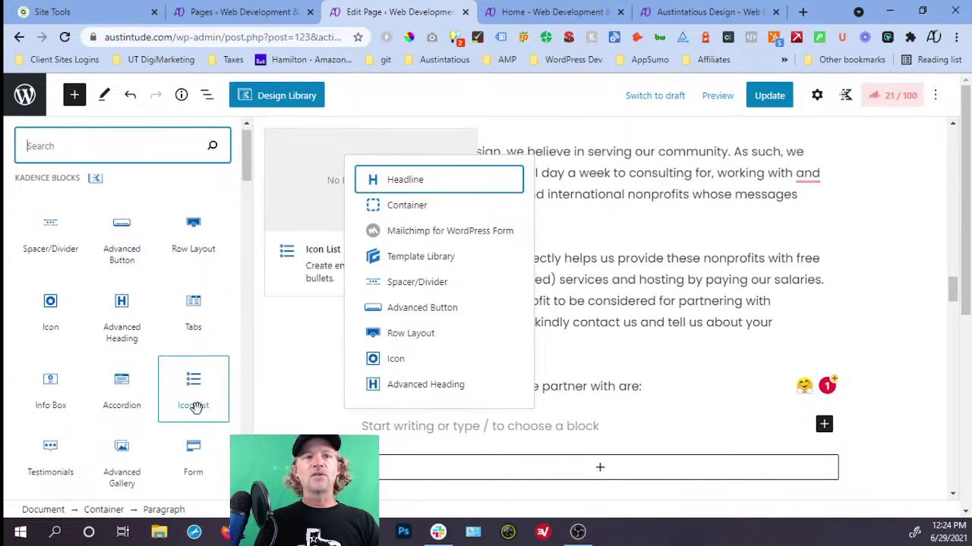
scroll(203, 397, down, 1)
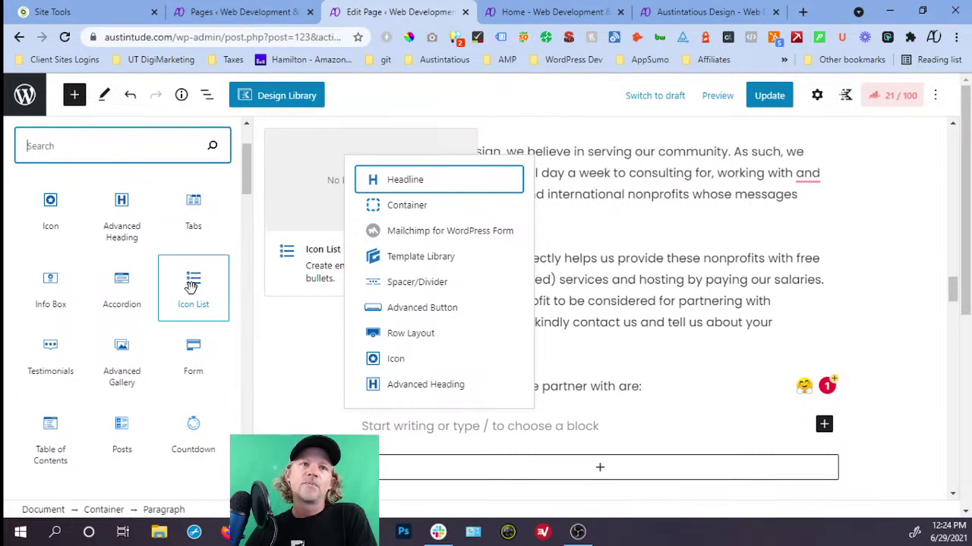
click(197, 211)
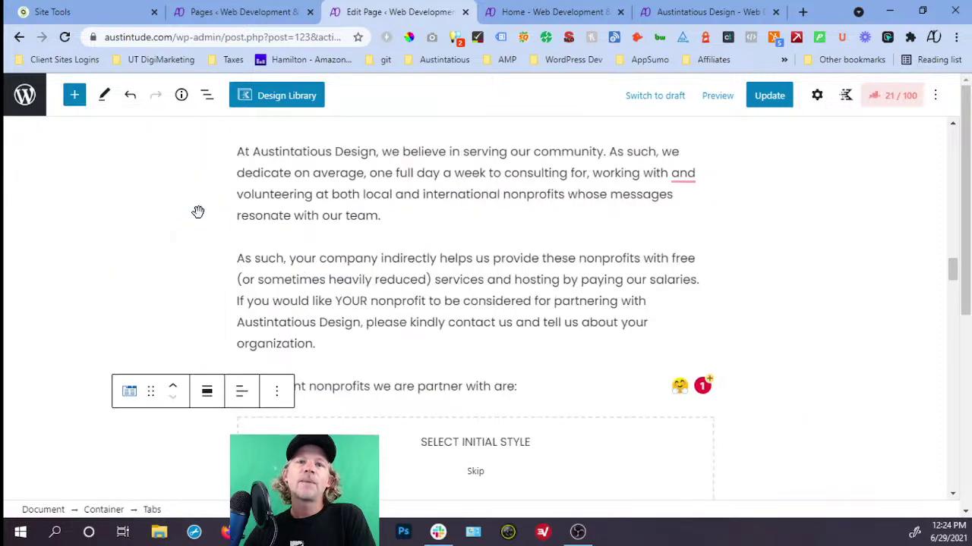
Choose the first initial style, with outlined tabs above a bordered content box, for the new Tabs block.
scroll(539, 417, down, 1)
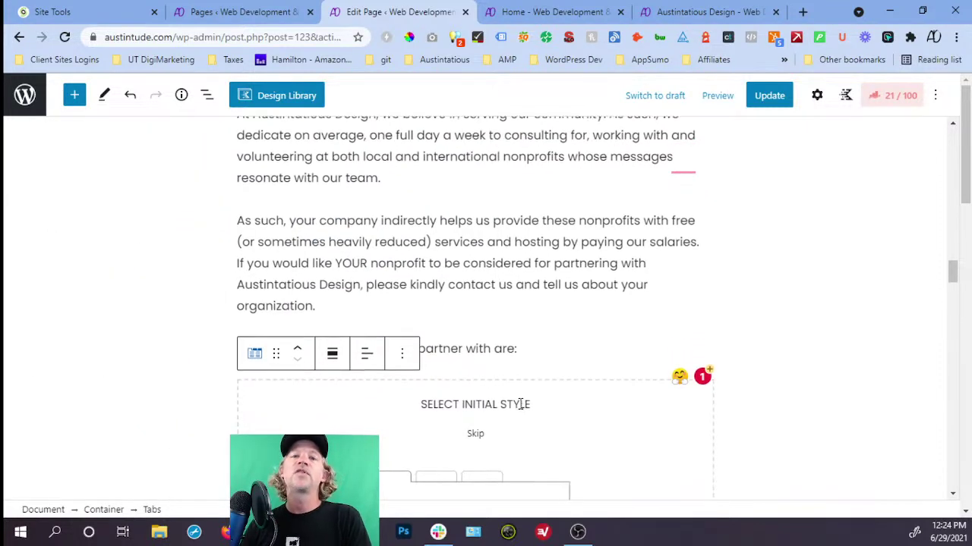
scroll(501, 395, down, 1)
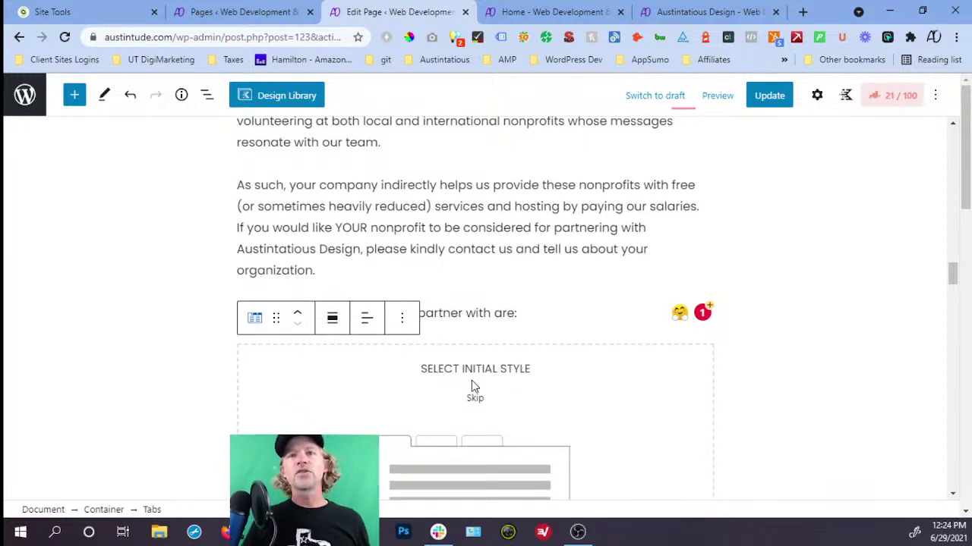
scroll(472, 381, down, 2)
scroll(480, 389, down, 1)
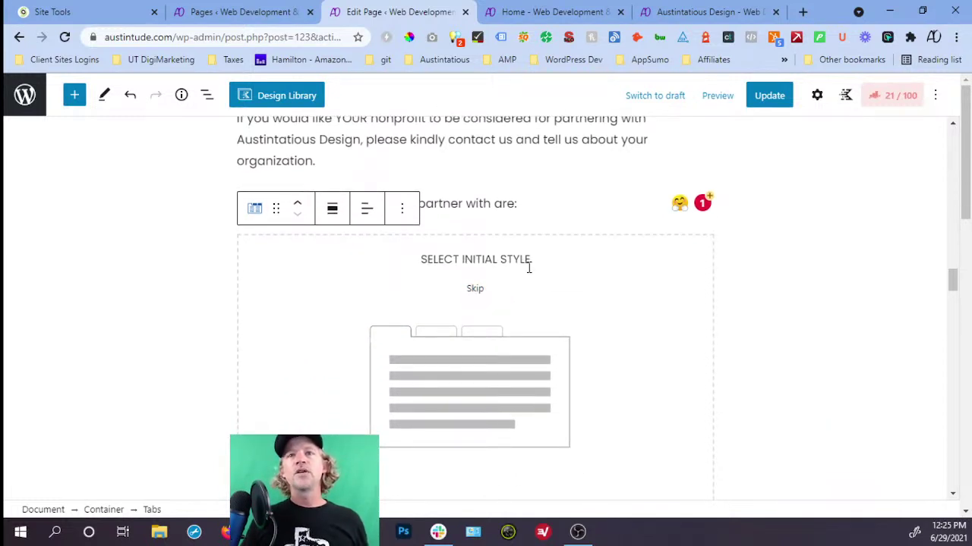
scroll(539, 273, down, 1)
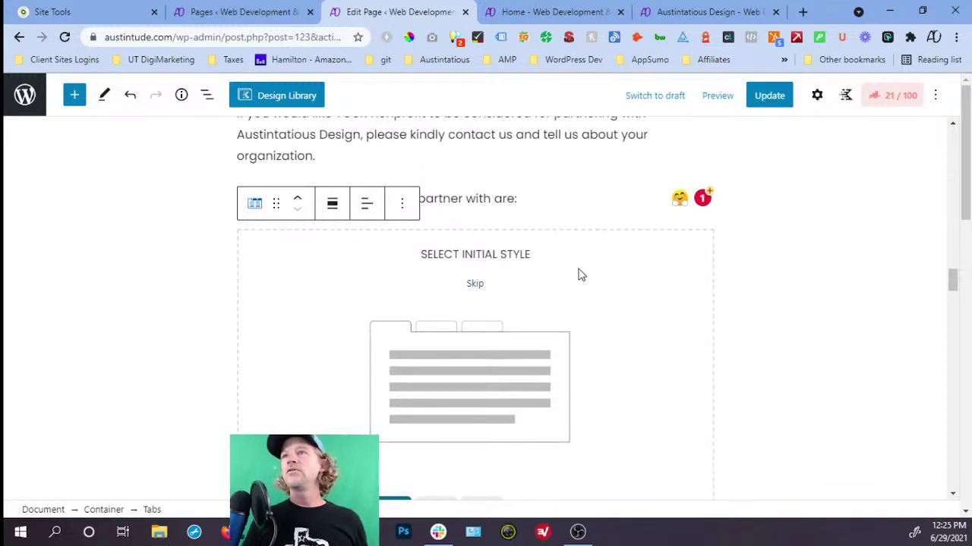
scroll(442, 384, down, 1)
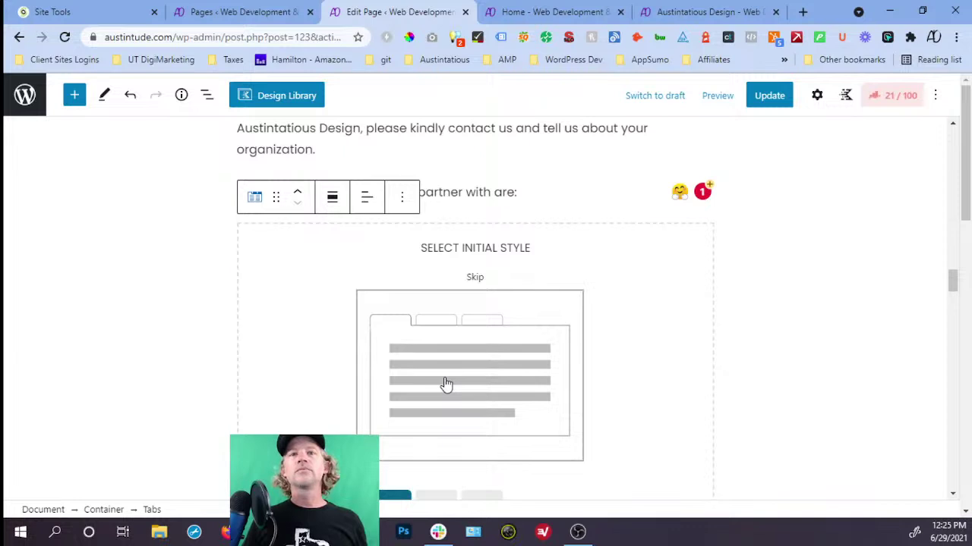
click(447, 384)
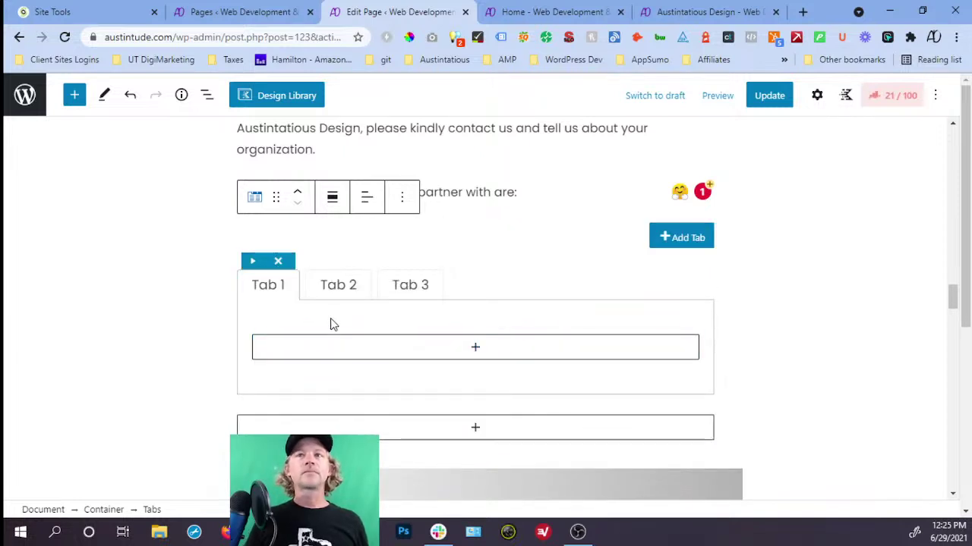
Rename the first tab as "Survival International", following the nonprofit list on the original website.
click(272, 289)
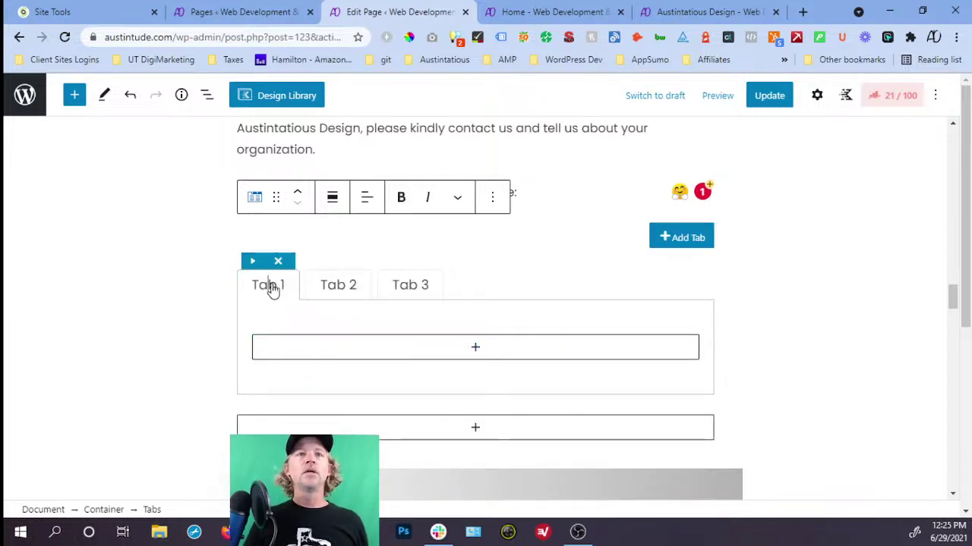
double_click(272, 288)
click(292, 292)
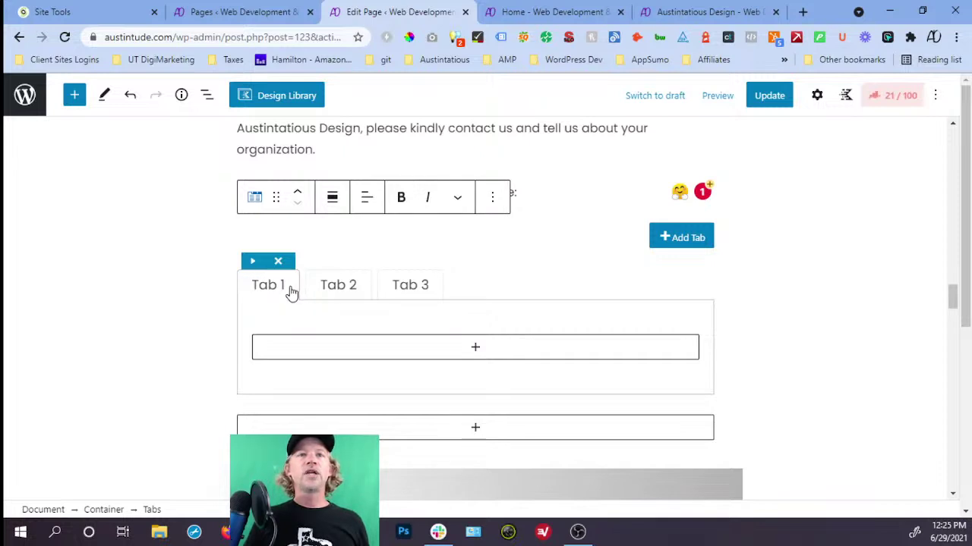
double_click(256, 293)
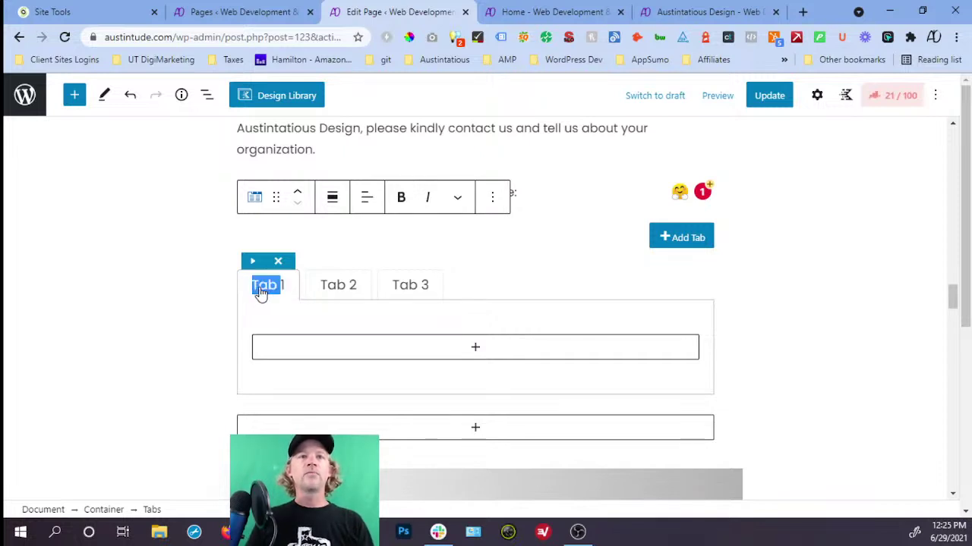
key(BackSpace)
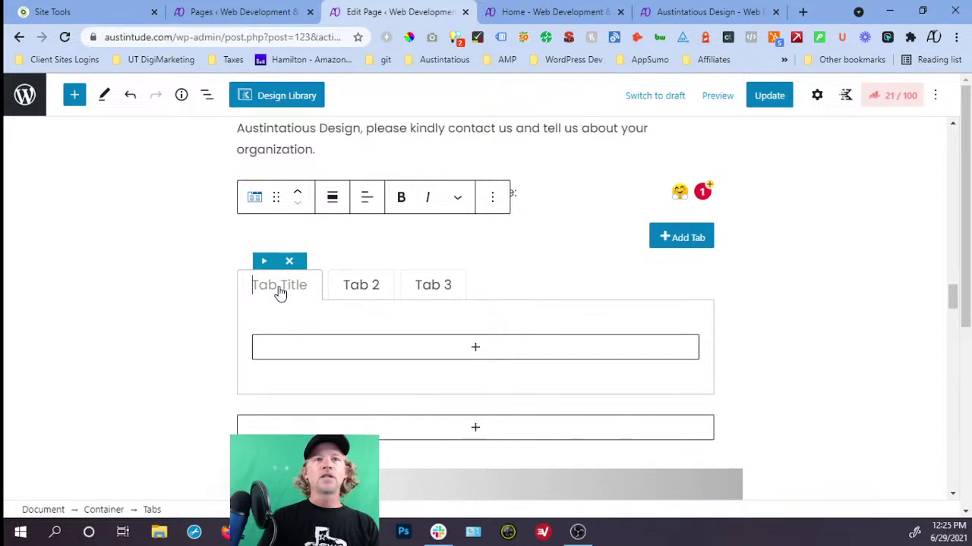
click(714, 15)
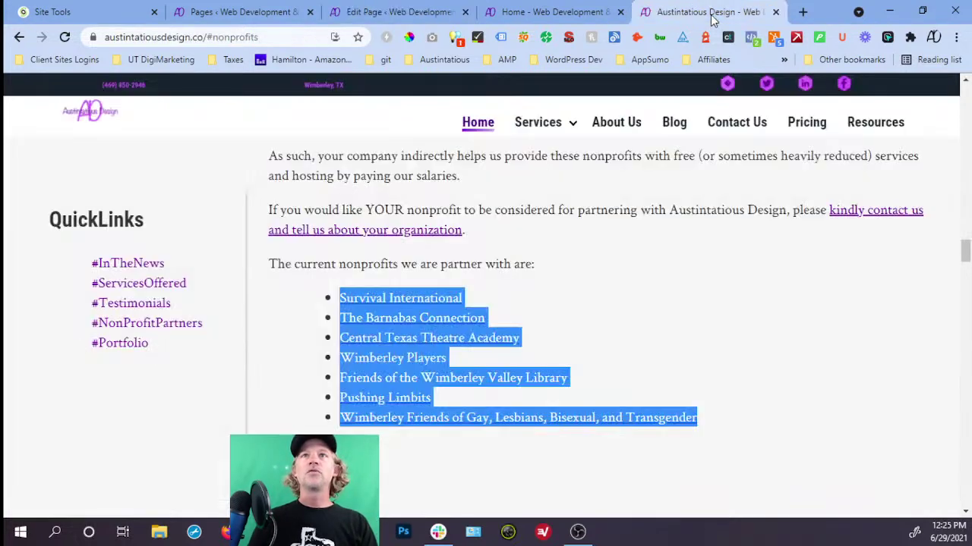
click(423, 15)
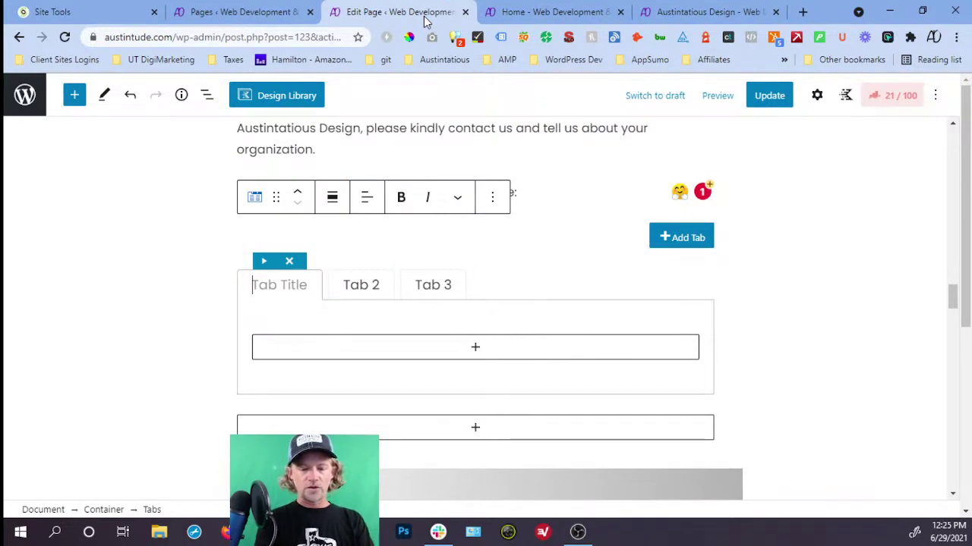
text(B)
key(BackSpace)
text(S)
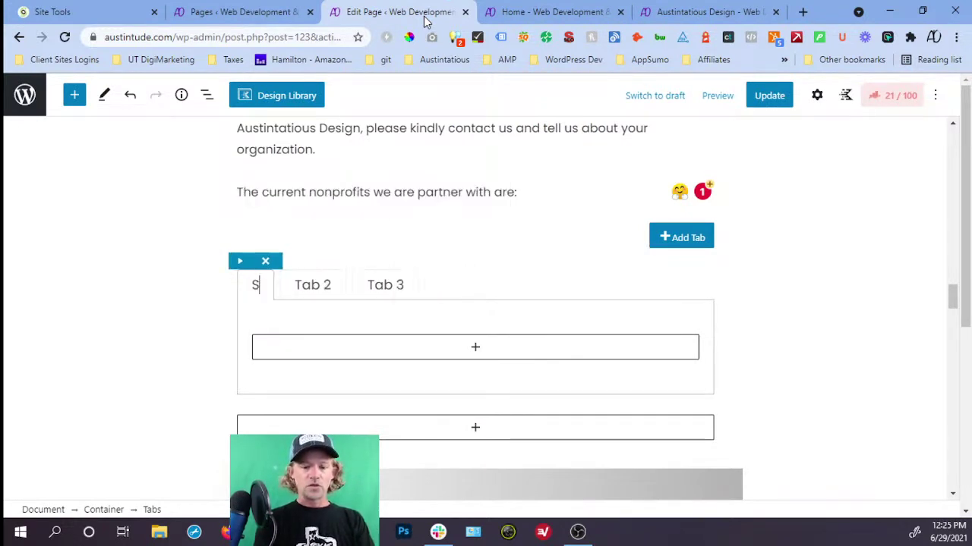
text(urvival International)
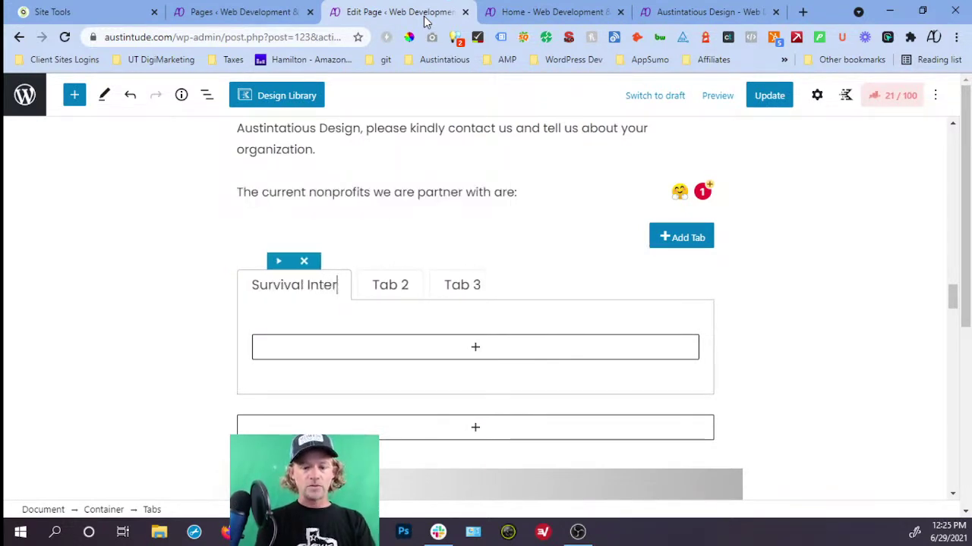
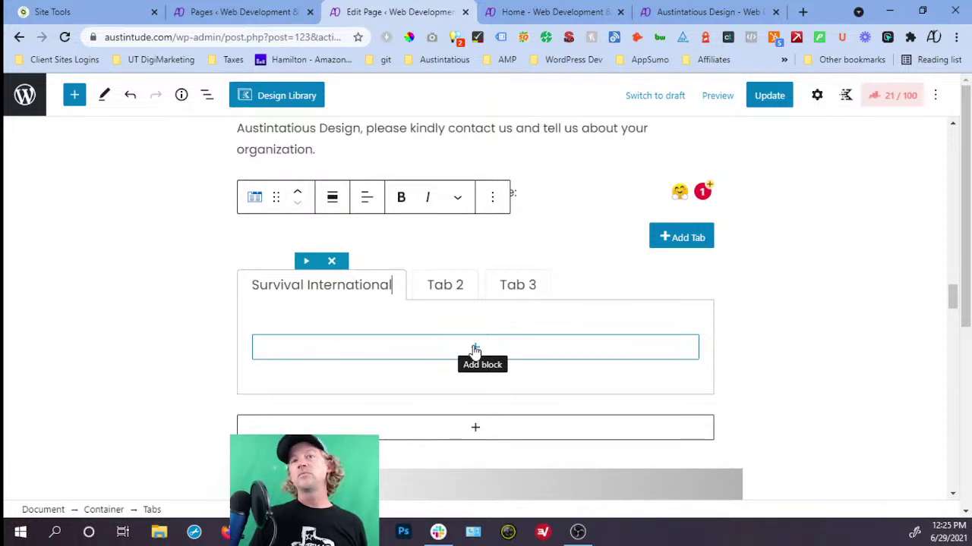
Rename the second tab as "The Barnabas Connection", following the nonprofit list on the original website.
click(673, 18)
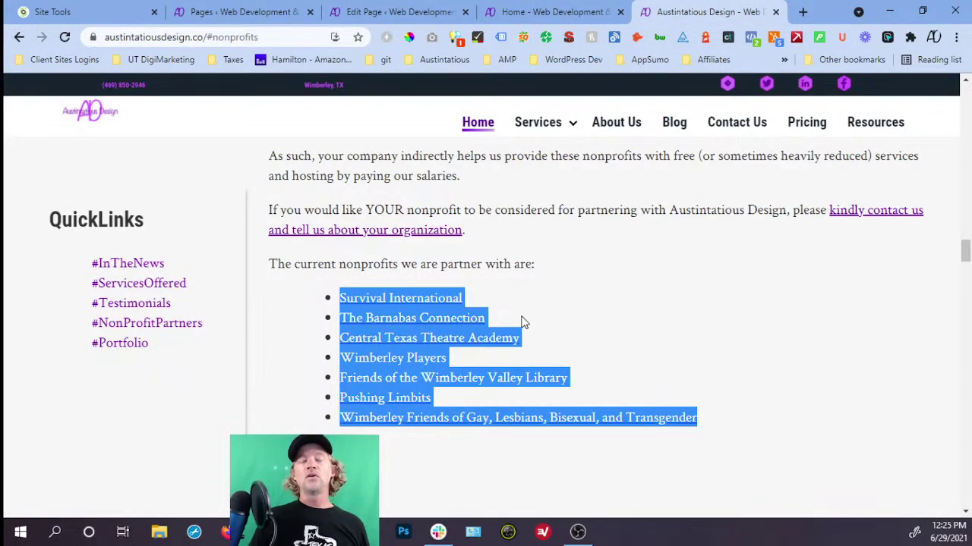
click(413, 15)
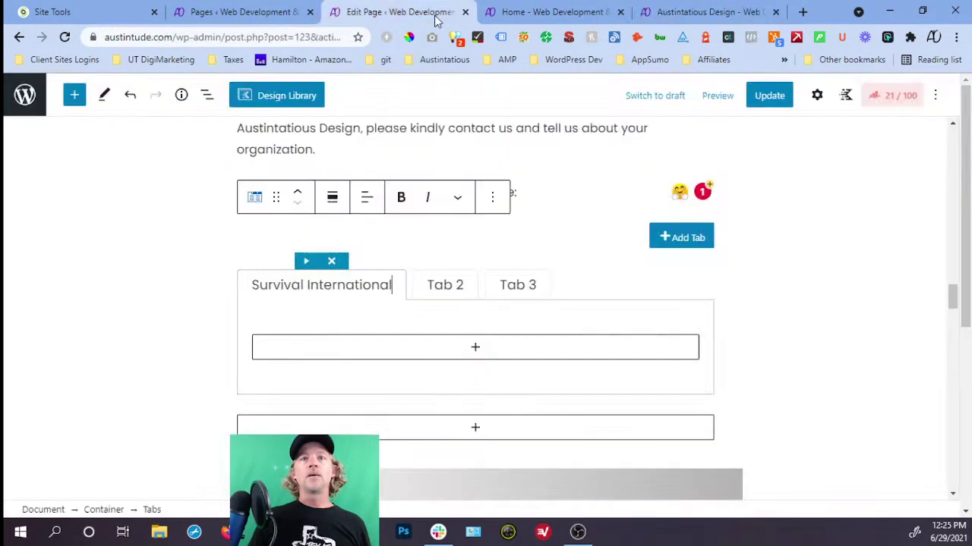
click(447, 289)
double_click(448, 288)
triple_click(448, 288)
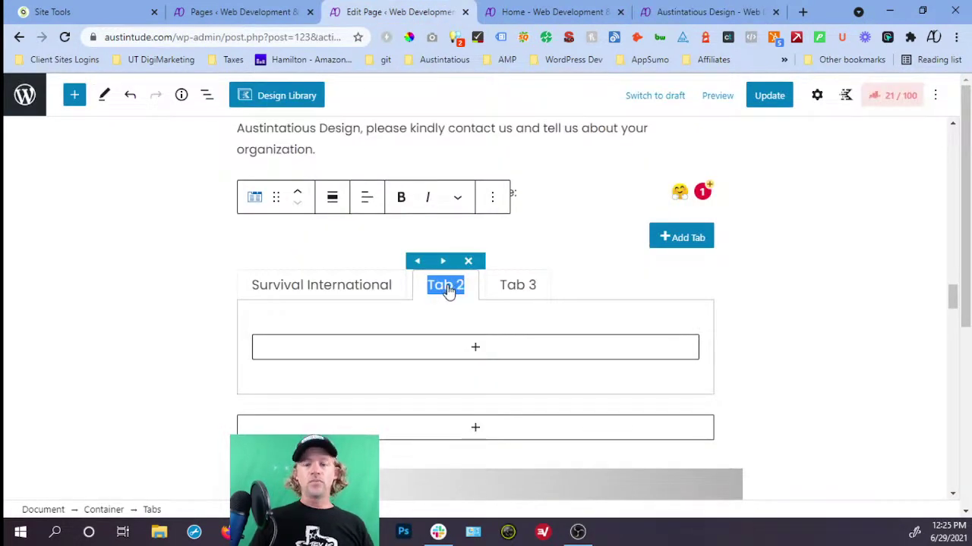
text(Barnabas)
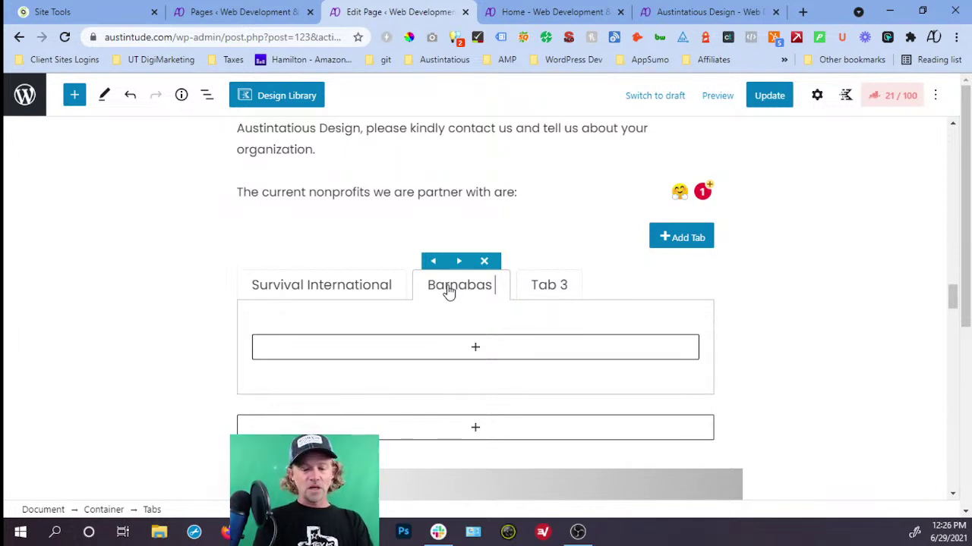
key(BackSpace)
key(BackSpace)
key(BackSpace)
key(BackSpace)
key(BackSpace)
key(BackSpace)
key(BackSpace)
key(BackSpace)
text(The Barnaba)
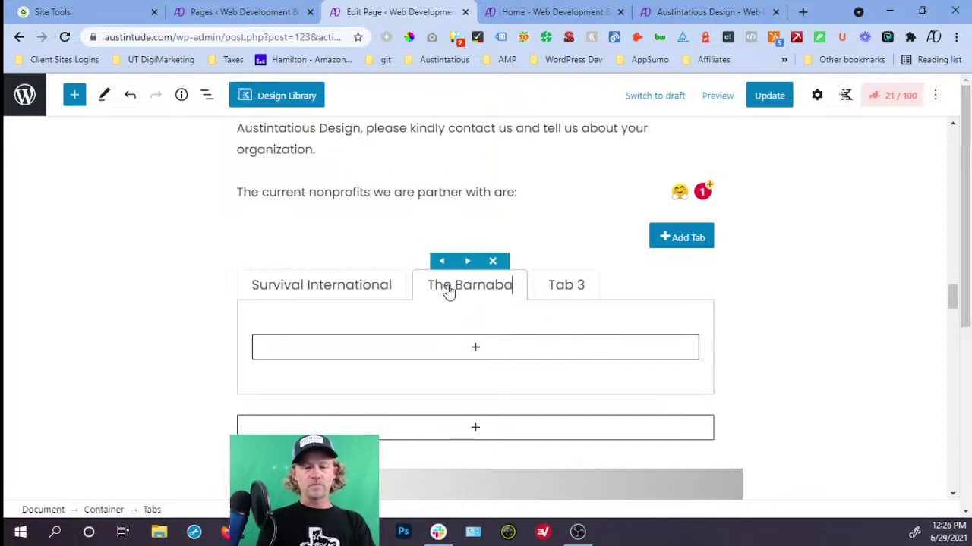
text(s Conne)
text(ction)
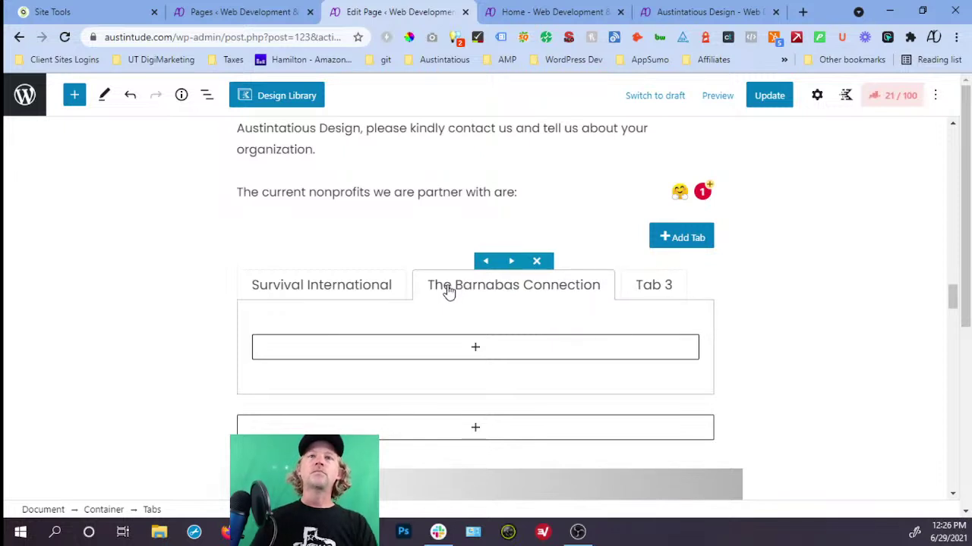
Rename the third tab as "CTTA", abbreviating Central Texas Theatre Academy from the nonprofit list on the original website.
click(658, 293)
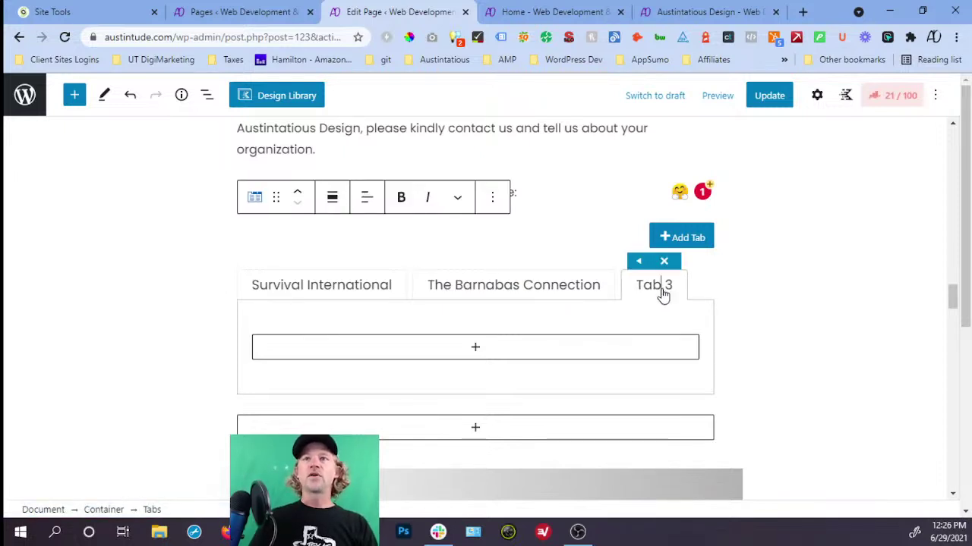
triple_click(663, 295)
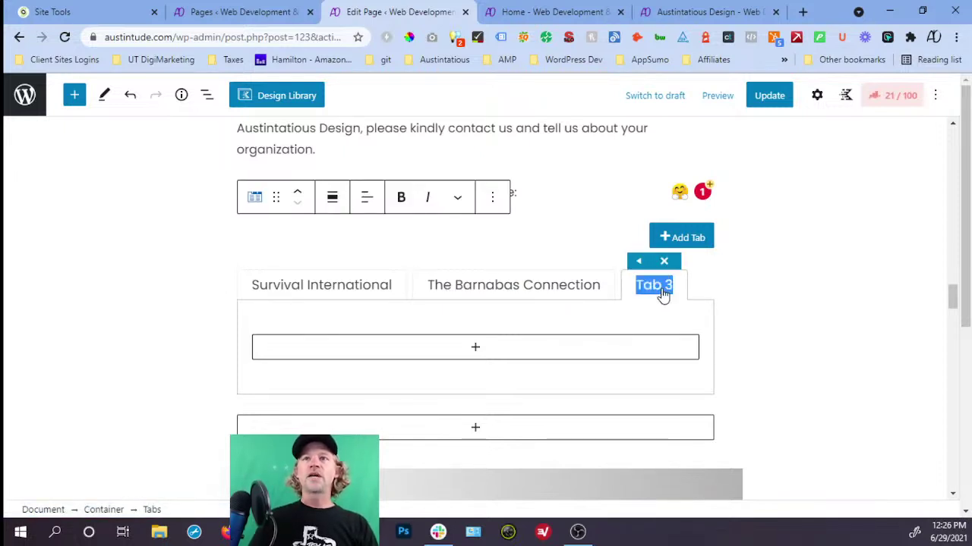
click(675, 15)
click(410, 12)
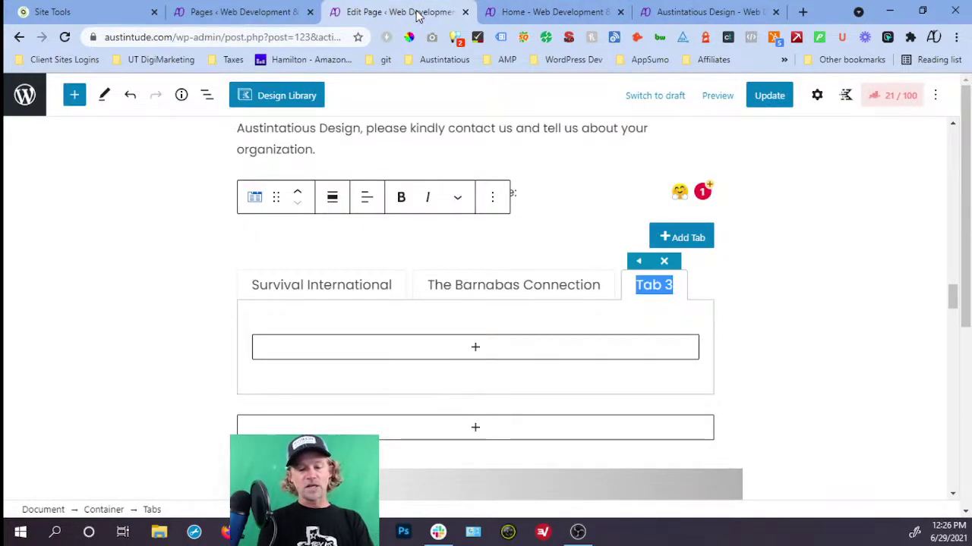
text(CTTA)
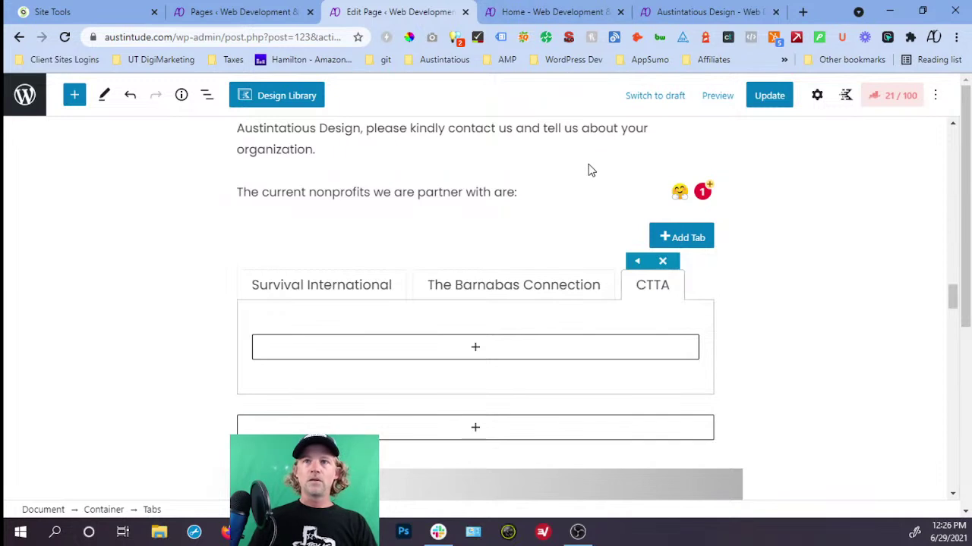
Add a fourth tab to the Tabs block and name it "Wimberley Players", following the nonprofit list on the original website.
click(700, 239)
double_click(269, 316)
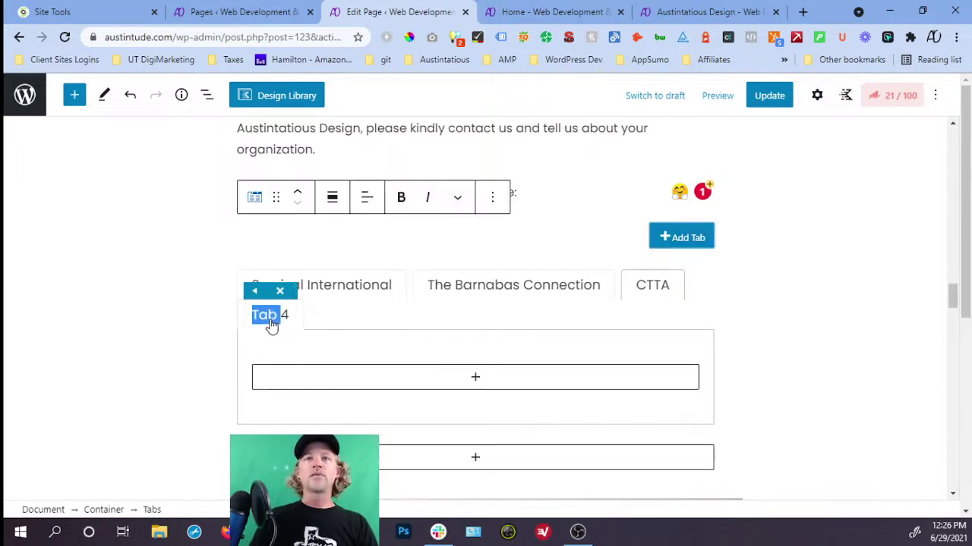
click(683, 17)
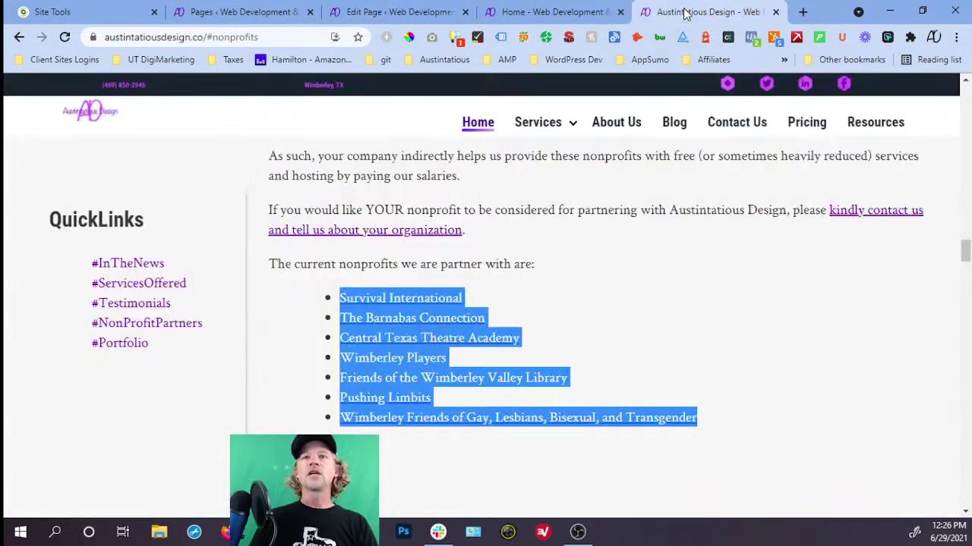
click(423, 17)
text(Wimbe)
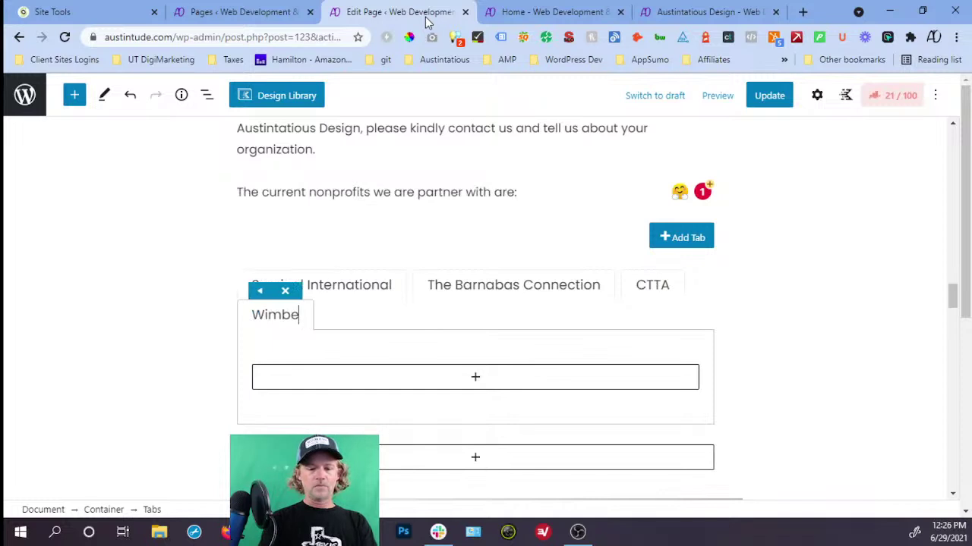
text(rley Players)
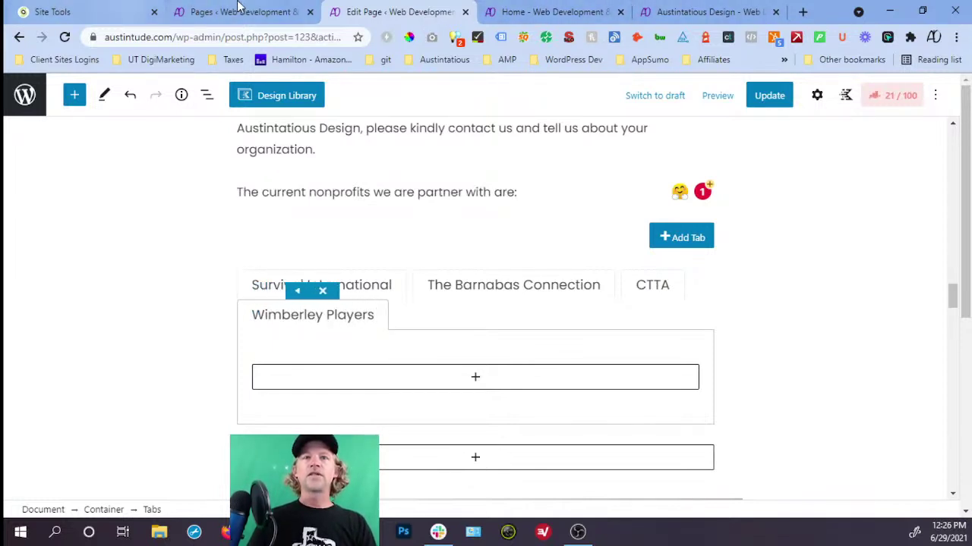
Rename the "CTTA" tab with the organization's full name, "Central Texas Theatre Academy".
click(647, 291)
double_click(649, 293)
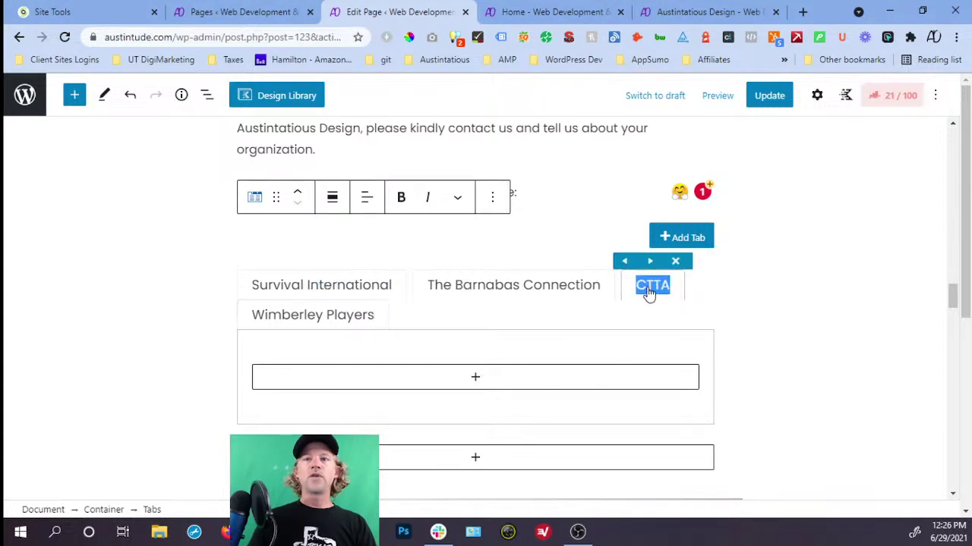
text(Central T)
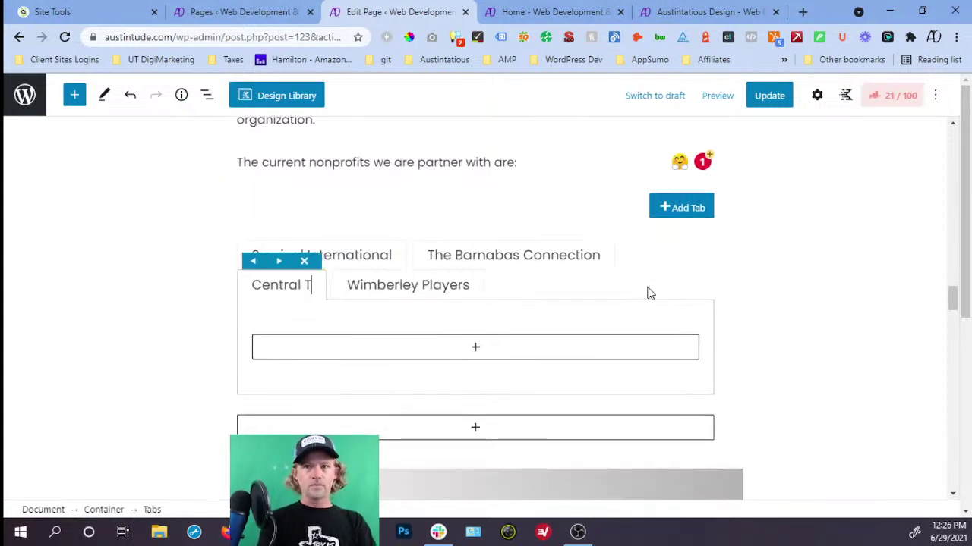
text(exas Theat)
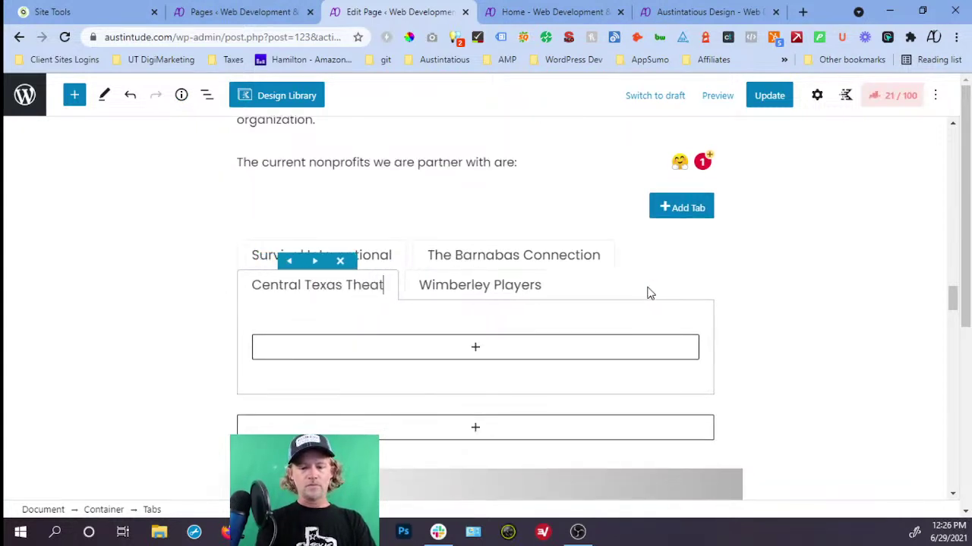
text(re Academy)
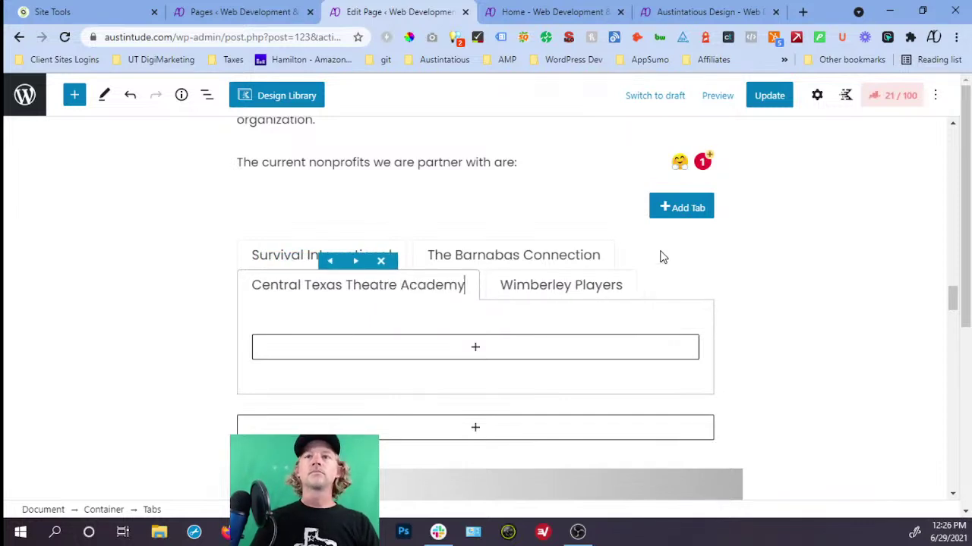
Add a fifth tab and name it "FWVL", abbreviating Friends of the Wimberley Valley Library from the original website's list.
click(620, 291)
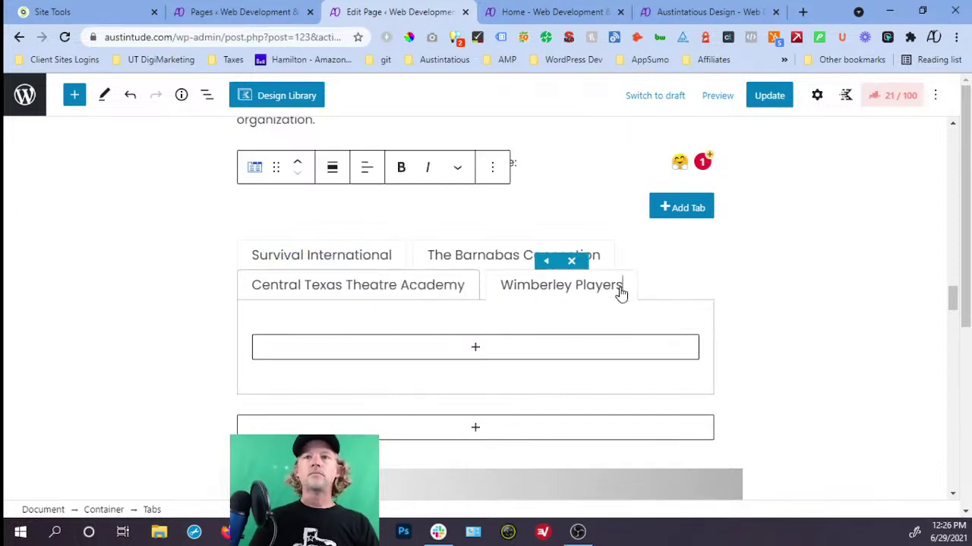
click(702, 216)
click(721, 21)
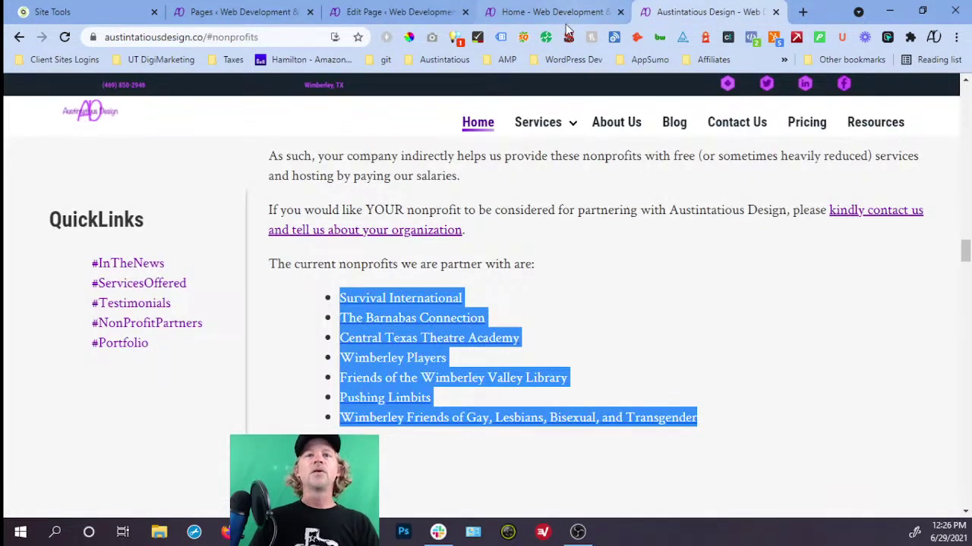
click(404, 15)
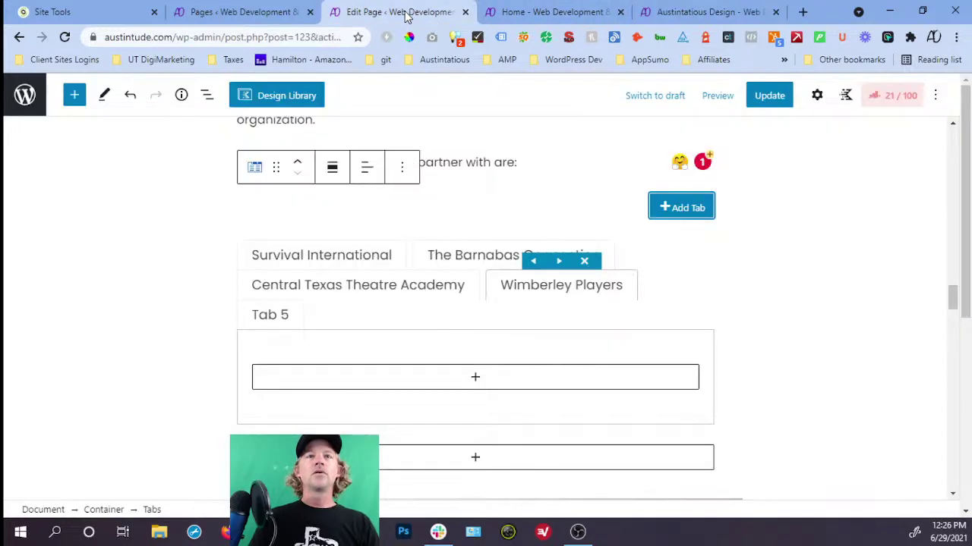
triple_click(277, 318)
text(Friends)
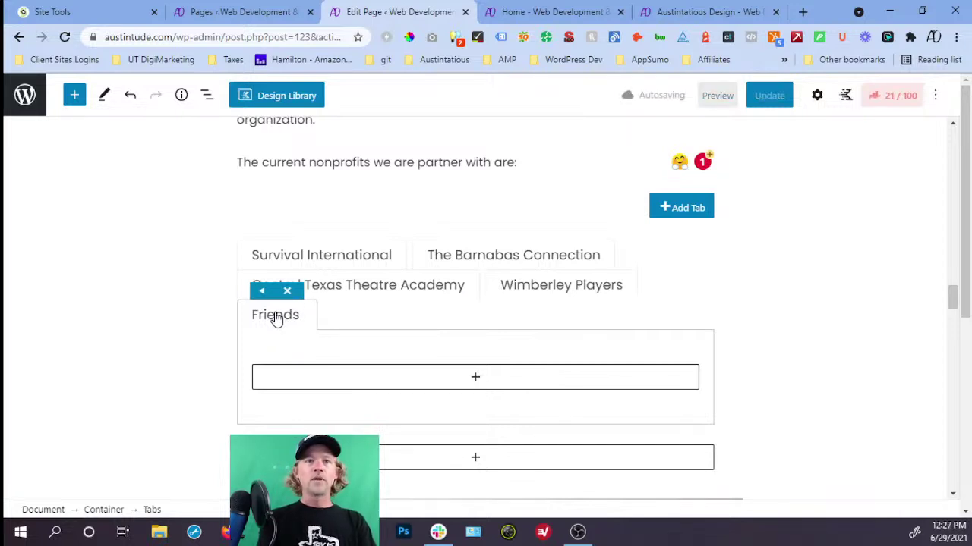
key(BackSpace)
key(BackSpace)
key(BackSpace)
key(BackSpace)
key(BackSpace)
key(BackSpace)
key(BackSpace)
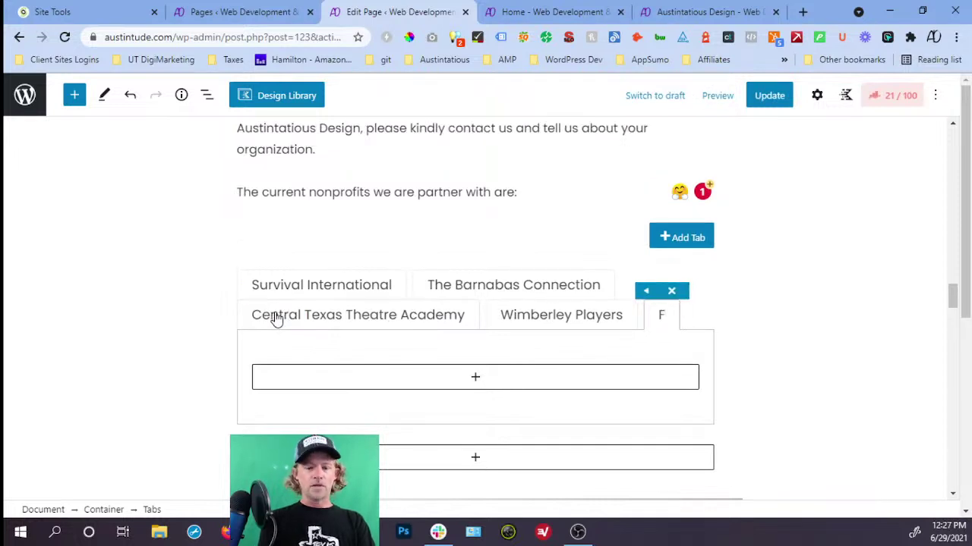
text(WVL)
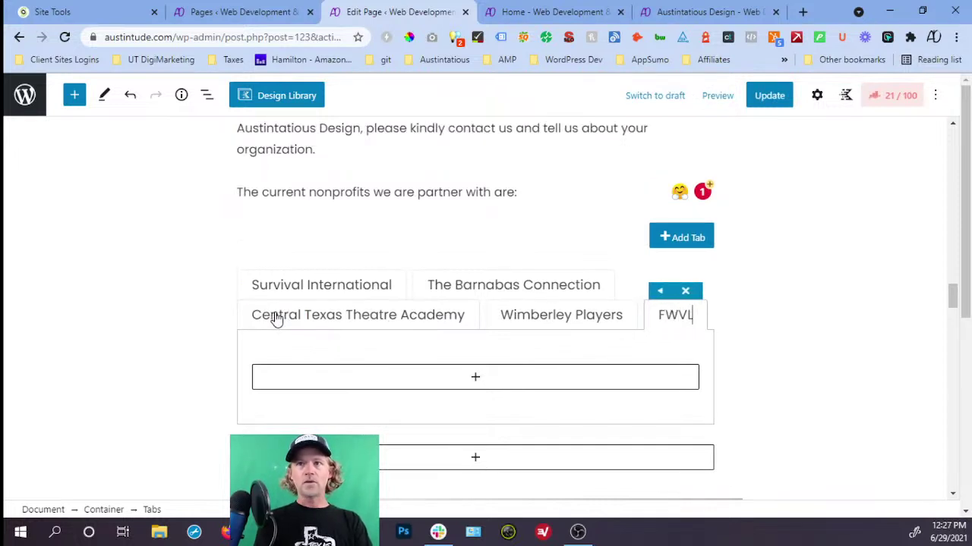
Shorten the third tab's title from the full theatre academy name to "CTTA".
click(395, 317)
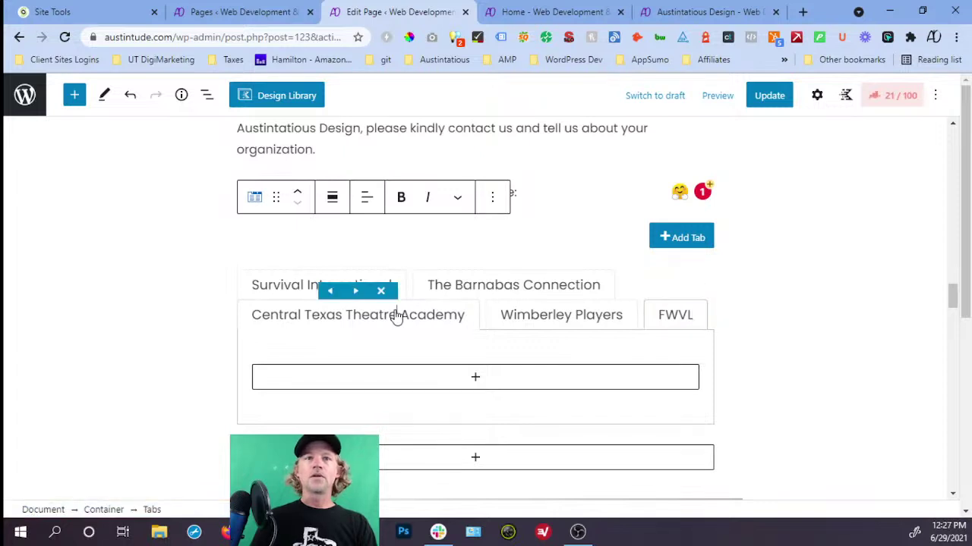
triple_click(394, 317)
text(CTTA)
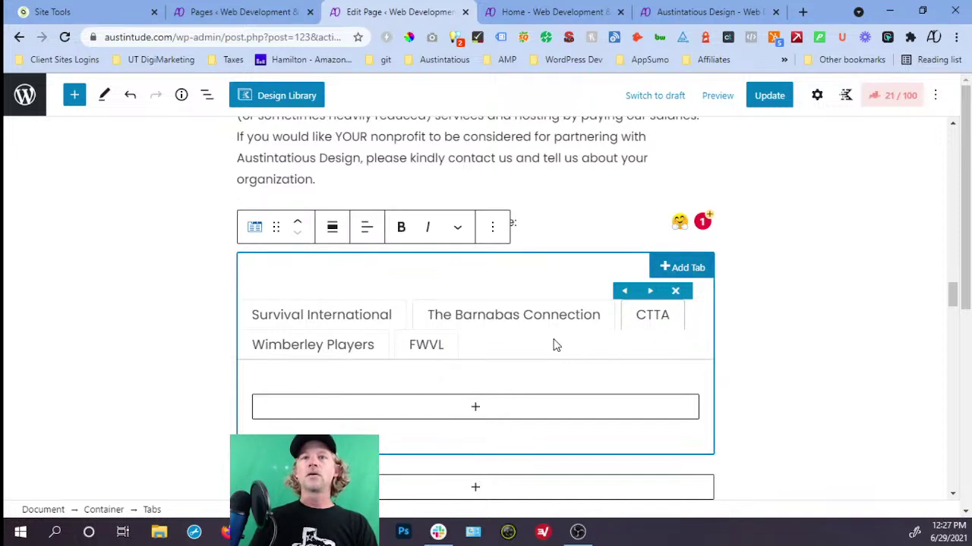
Add a sixth tab and name it "Pushing Limbits", following the nonprofit list on the original website.
click(436, 348)
click(710, 272)
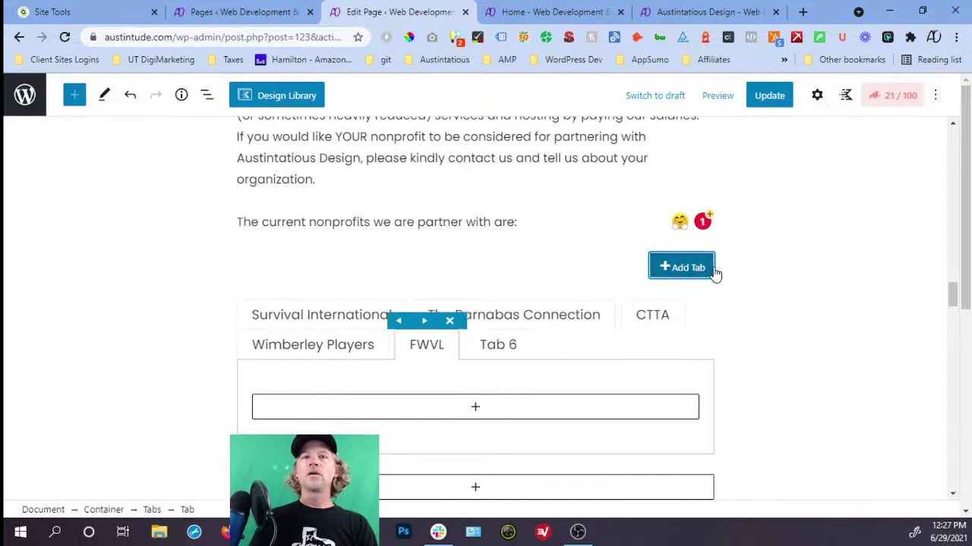
click(741, 18)
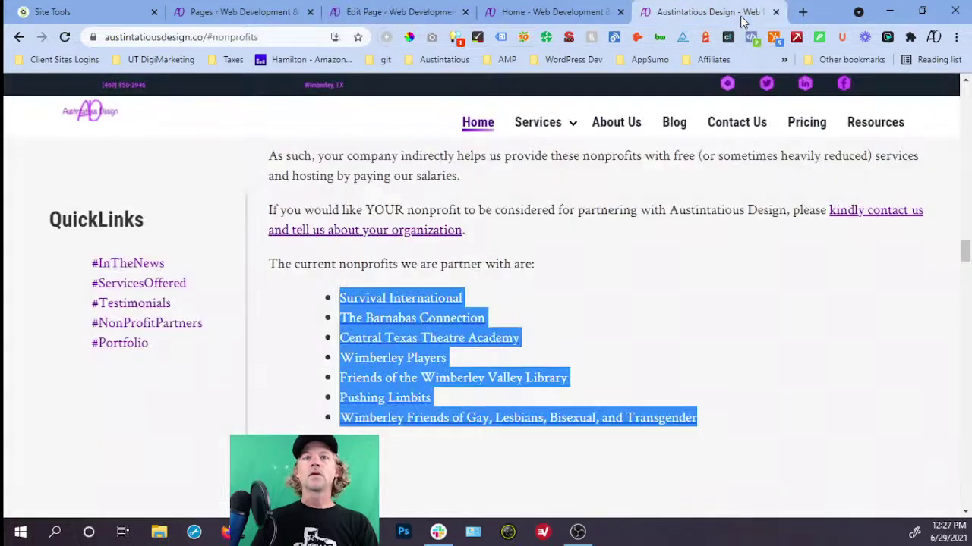
click(400, 13)
double_click(501, 346)
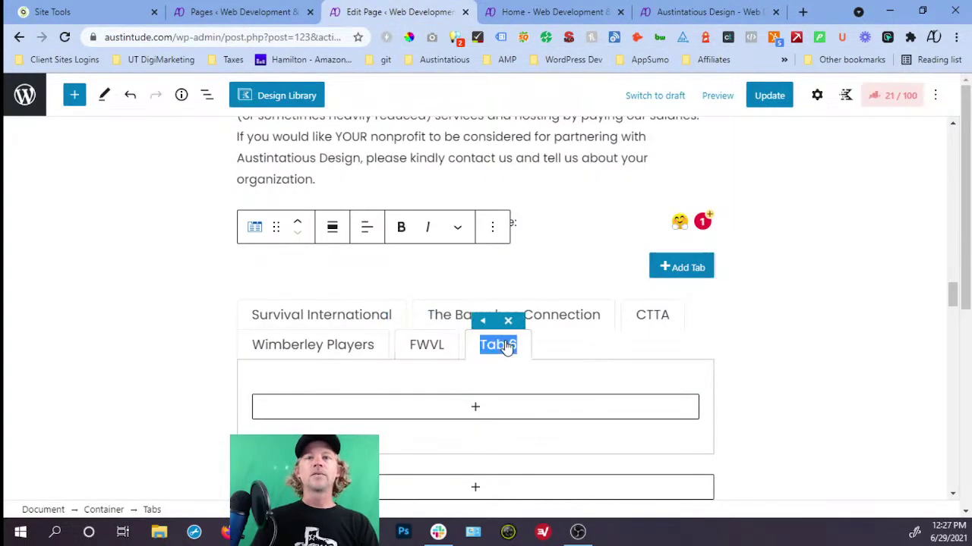
text(Pus)
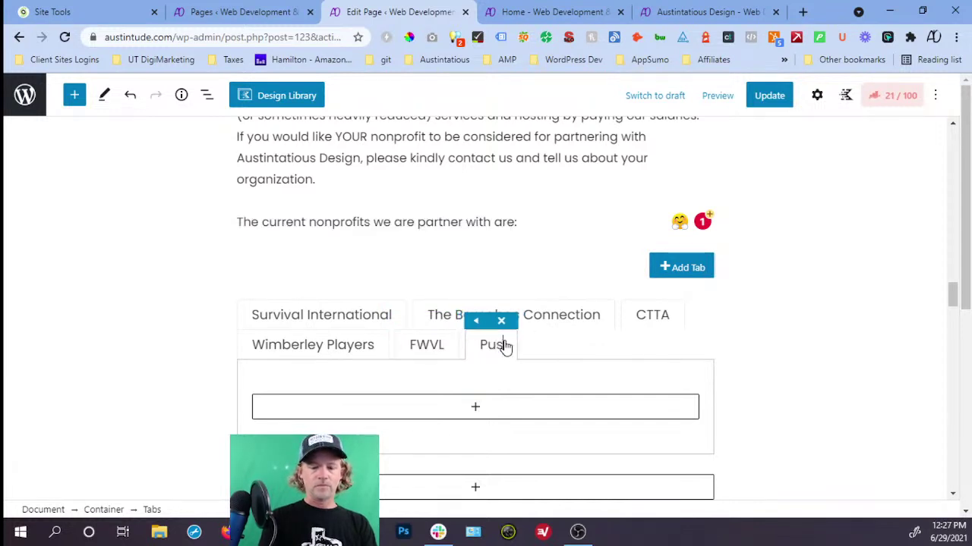
text(hing Limbits)
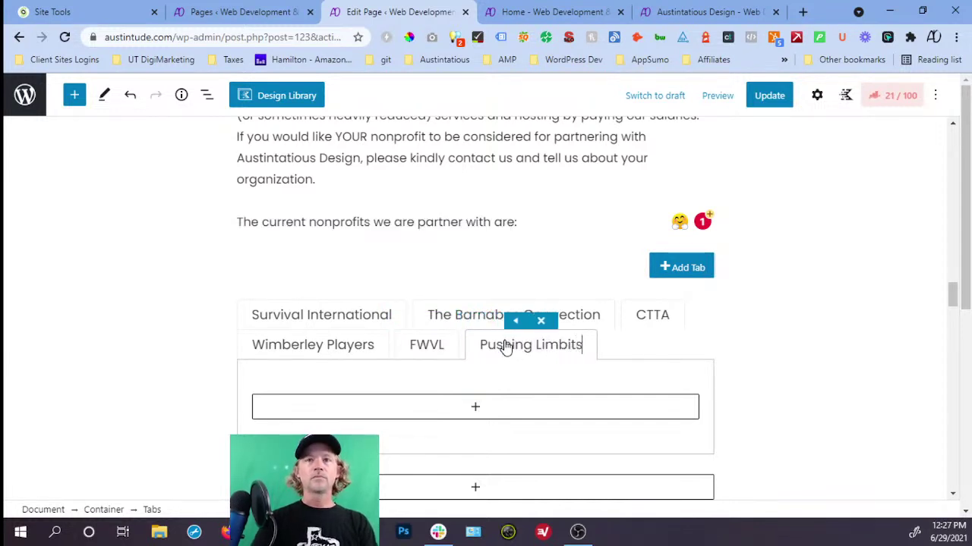
Add a seventh tab and name it "WFLAG" for the last organization in the original website's nonprofit list.
click(690, 269)
click(684, 13)
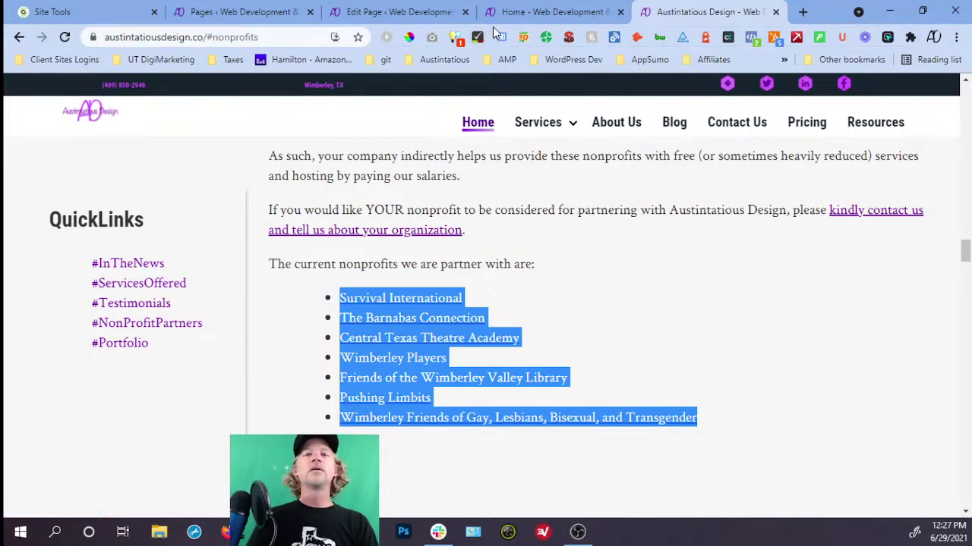
click(400, 17)
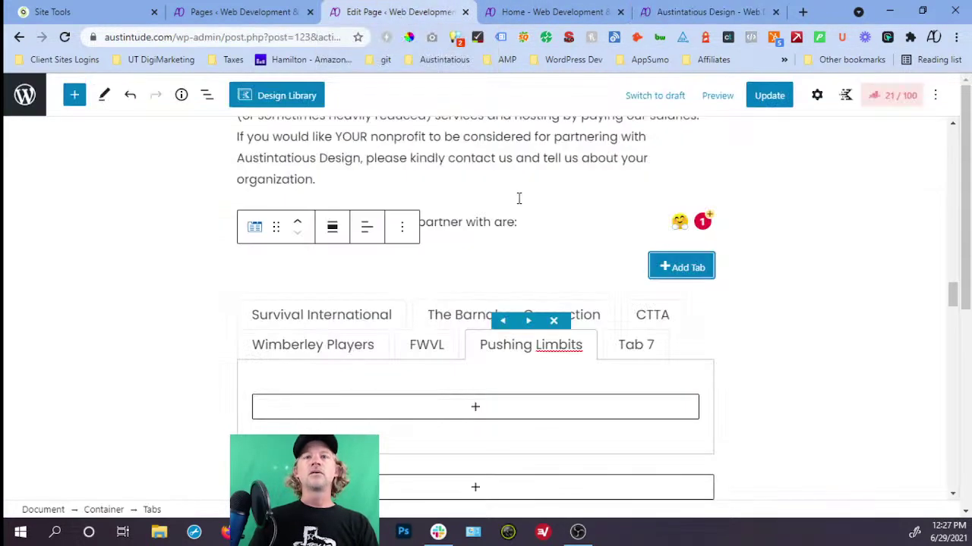
click(642, 355)
double_click(643, 358)
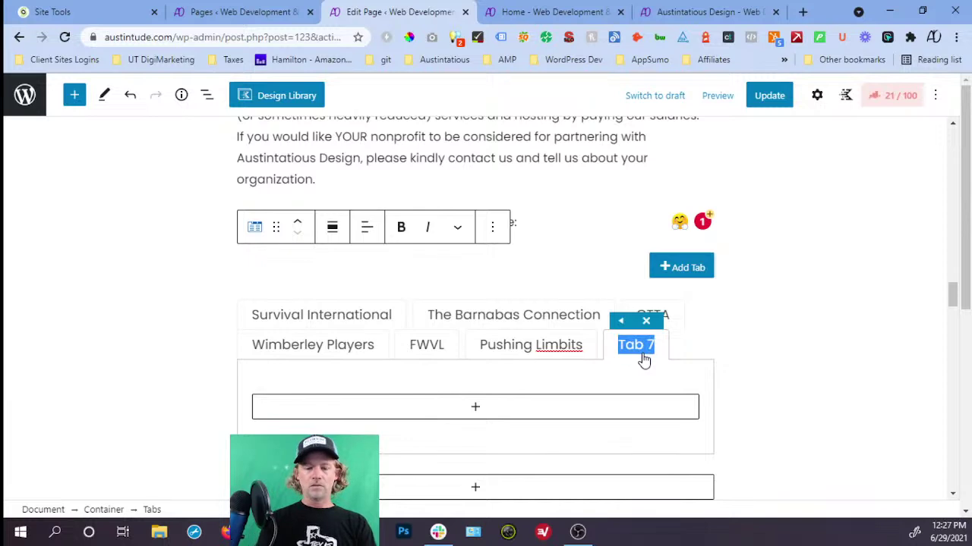
text(WFLAG)
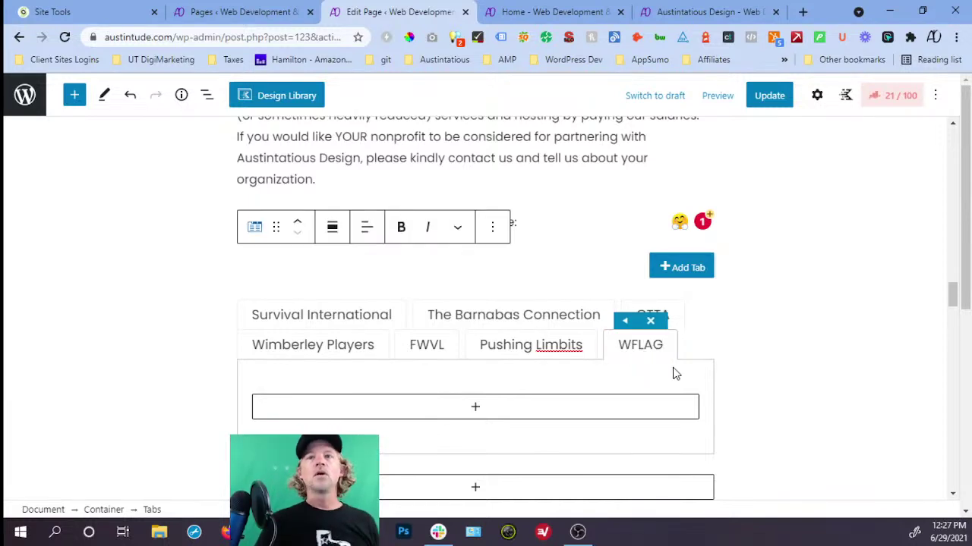
Insert a Headline block in the content area of the Survival International tab with the text "Survival International".
click(339, 323)
click(384, 317)
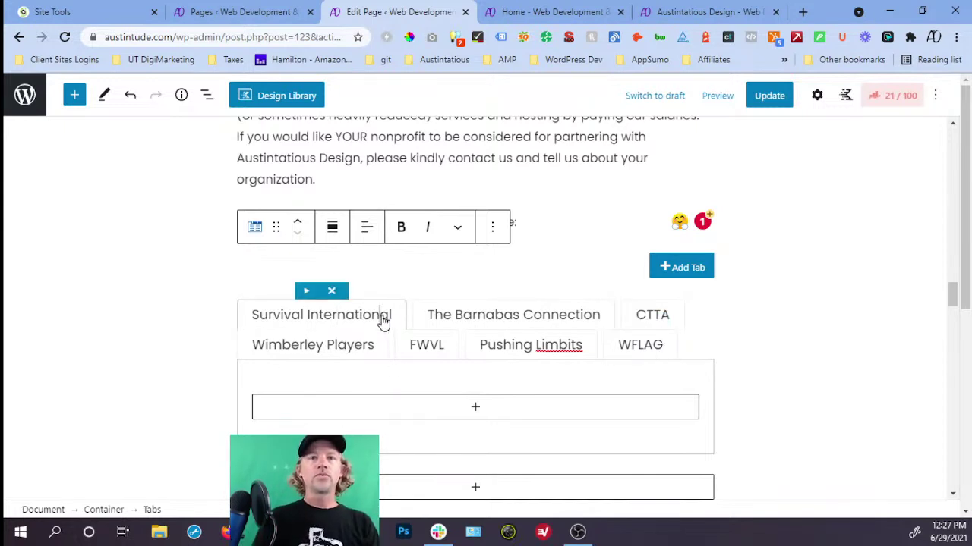
click(474, 409)
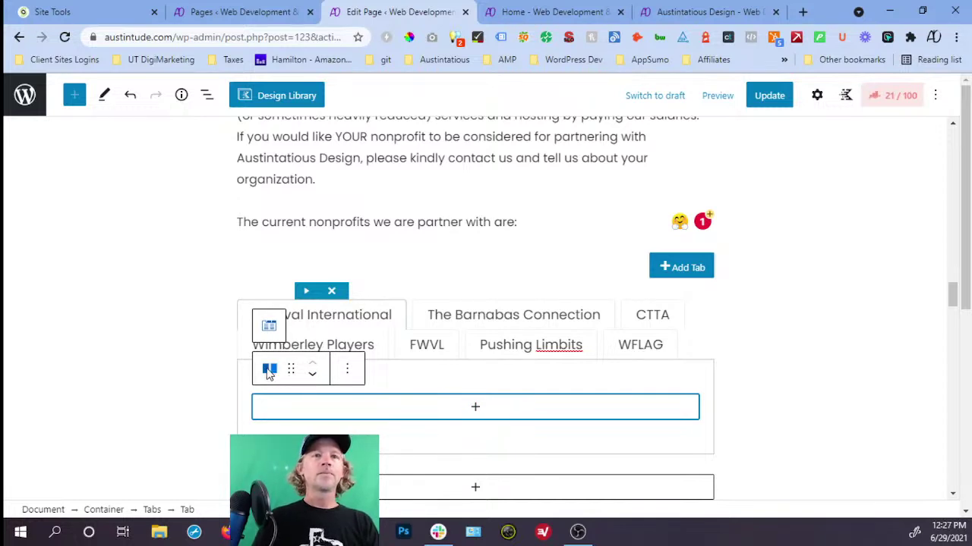
click(475, 410)
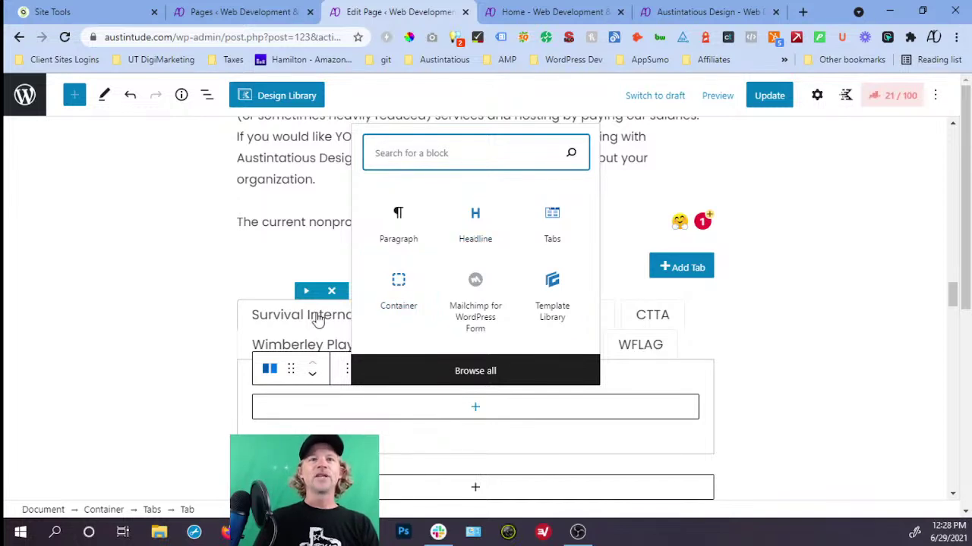
click(486, 235)
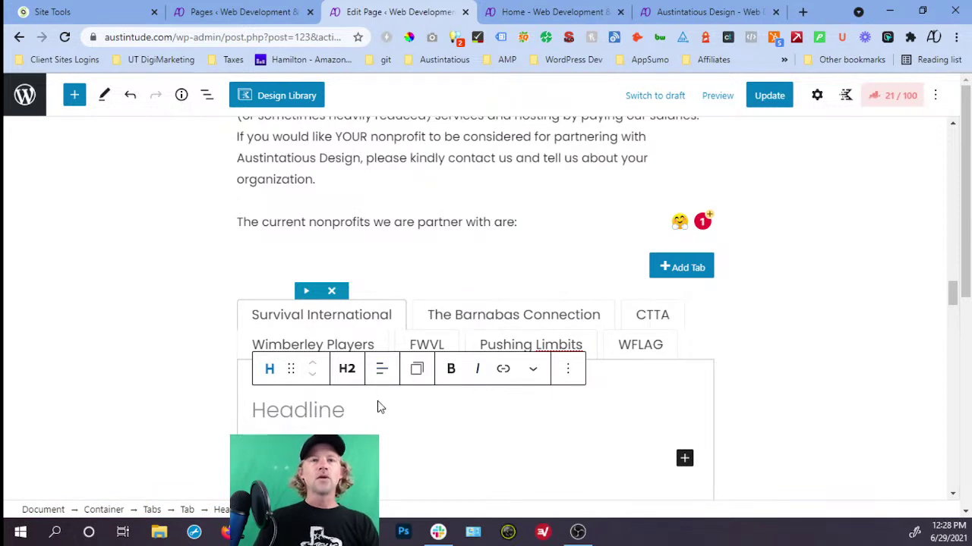
scroll(385, 338, down, 1)
text(Survival)
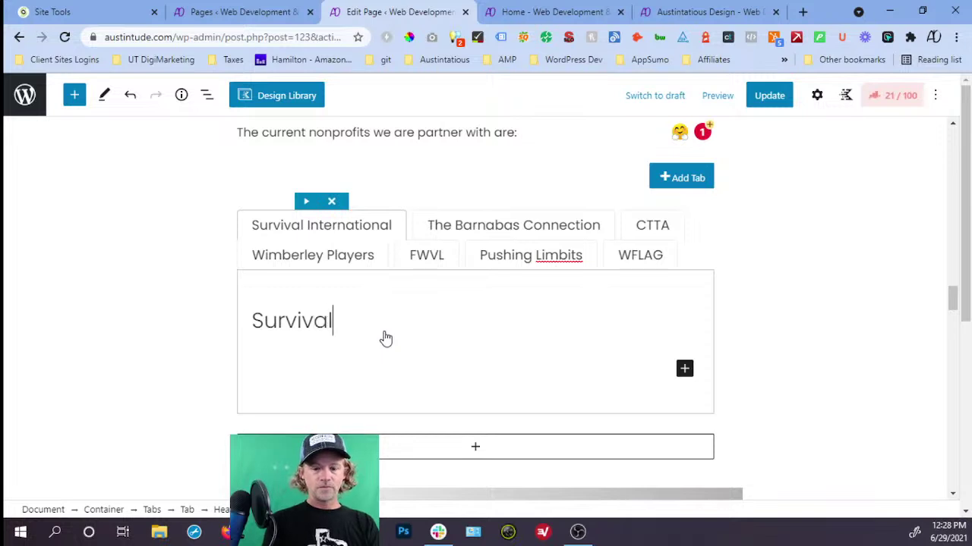
text( International)
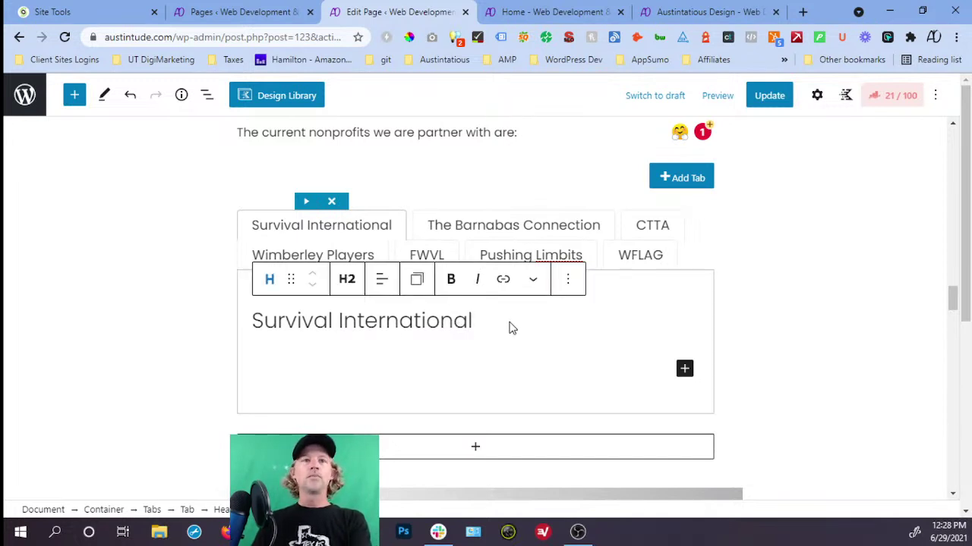
Insert a Headline block below the Survival International headline and set its tag to Paragraph.
key(Return)
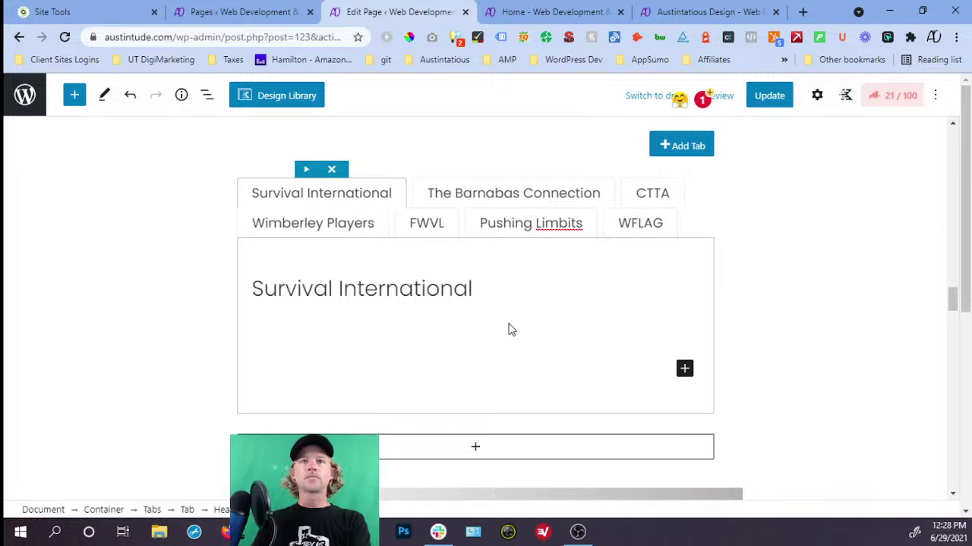
key(BackSpace)
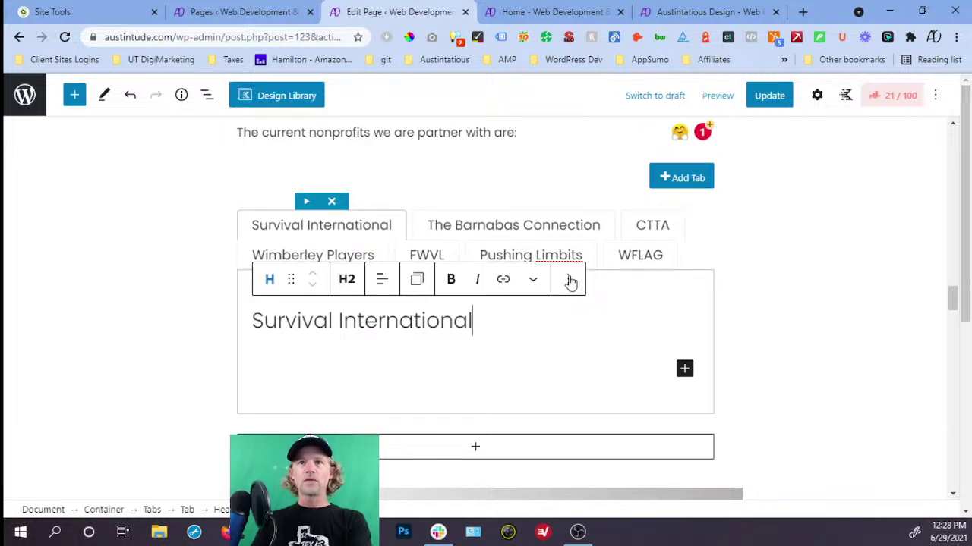
click(568, 279)
click(591, 430)
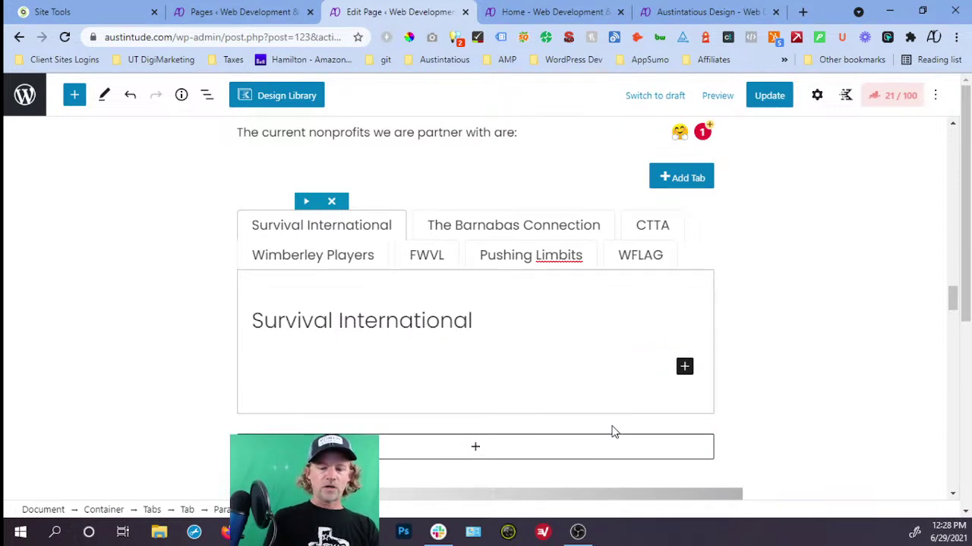
text(/hea)
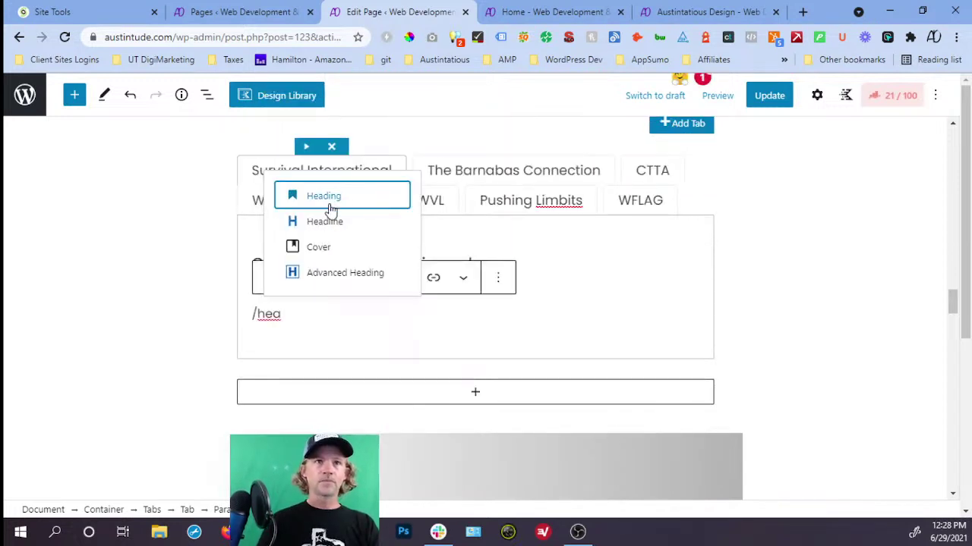
click(322, 222)
click(360, 281)
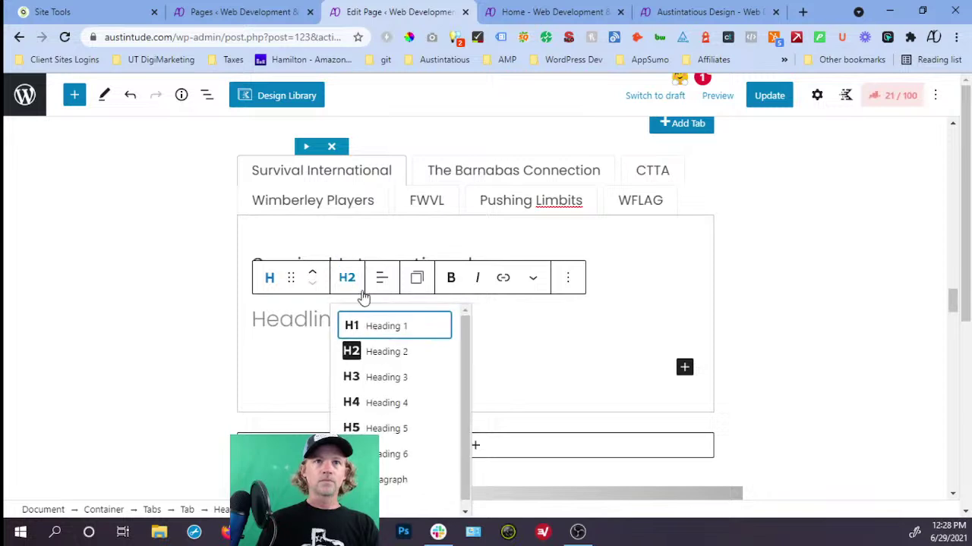
click(390, 478)
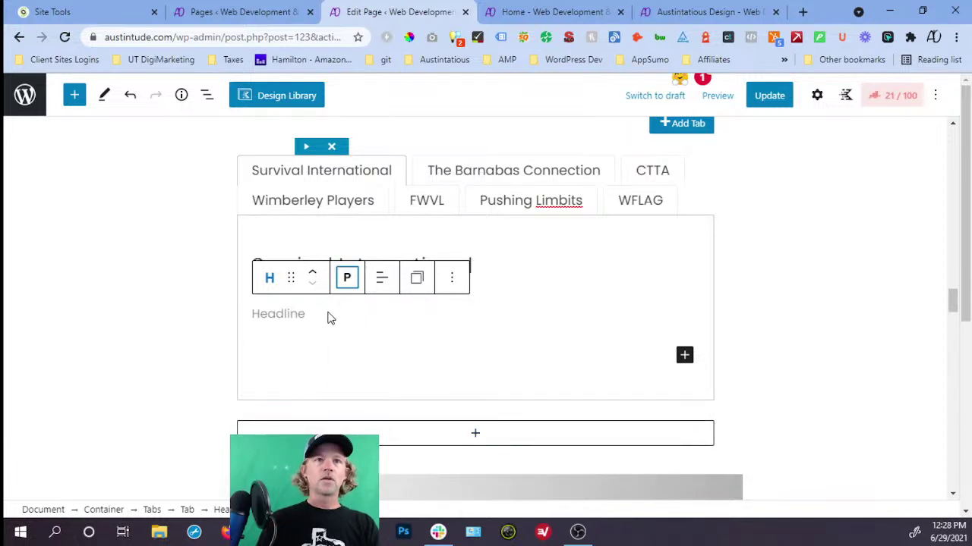
click(297, 316)
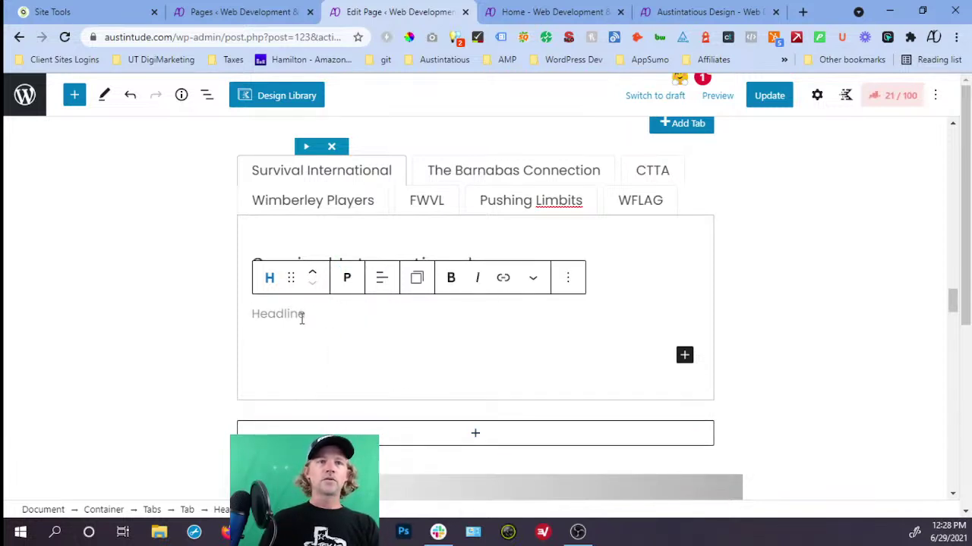
key(BackSpace)
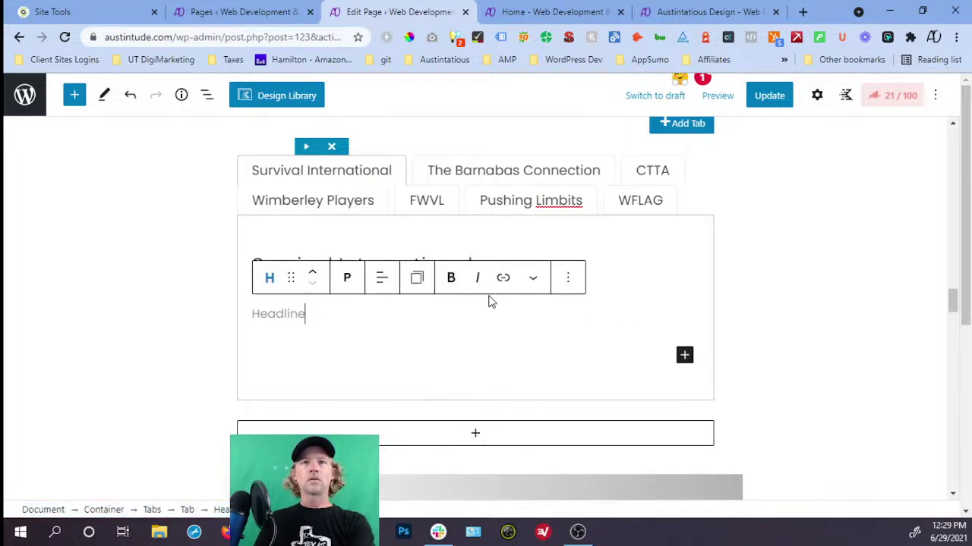
Remove the empty paragraph-style Headline block from the Survival International tab.
click(567, 278)
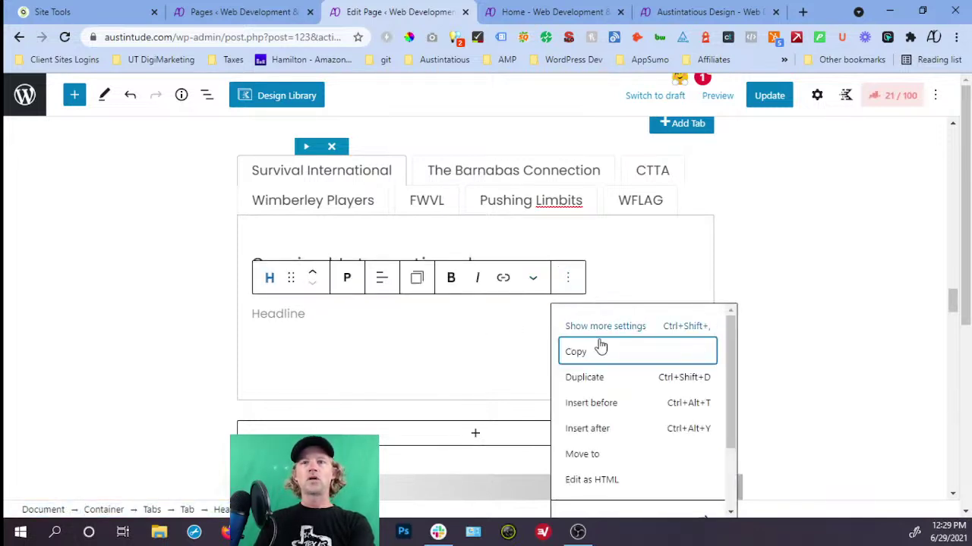
scroll(630, 483, down, 2)
click(617, 498)
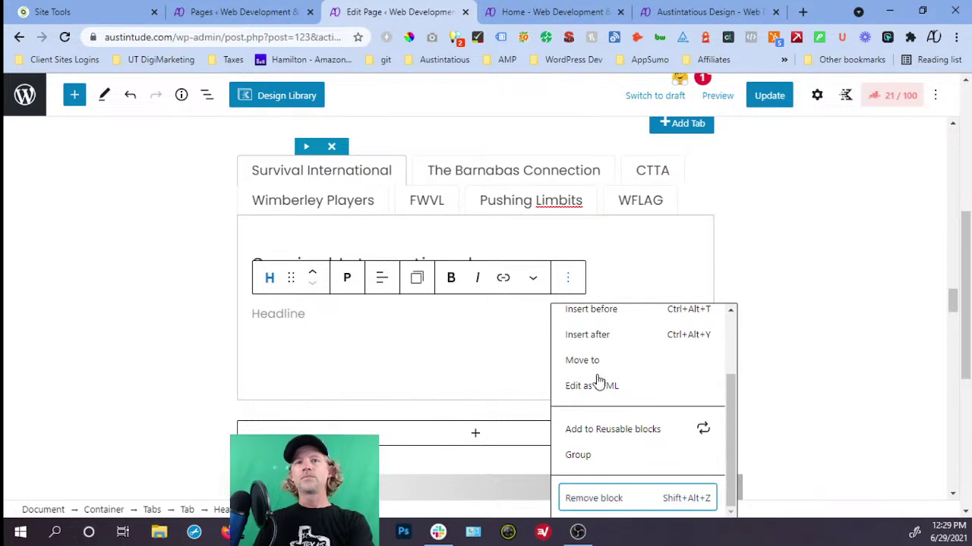
Insert a Media & Text block below the Survival International headline and open the media library for its media area.
click(567, 227)
click(591, 376)
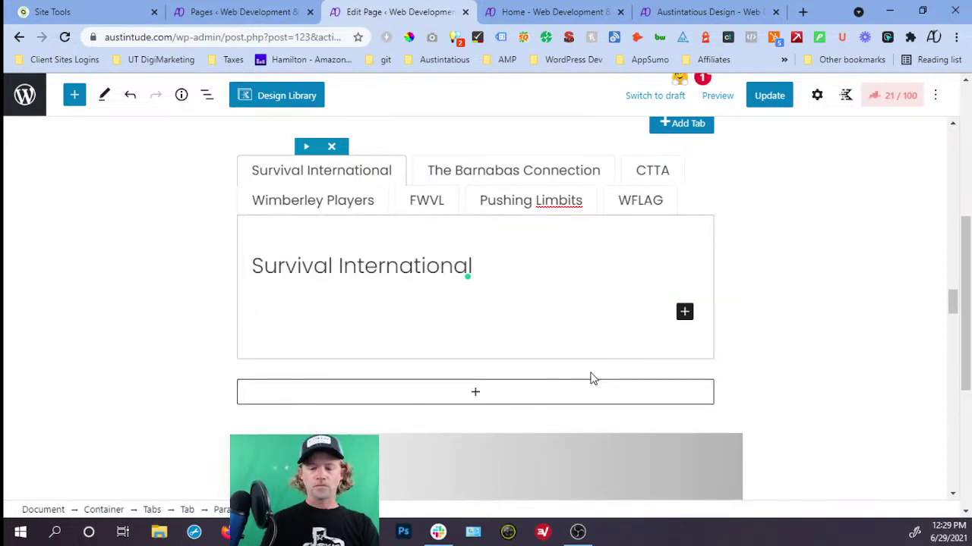
text(/)
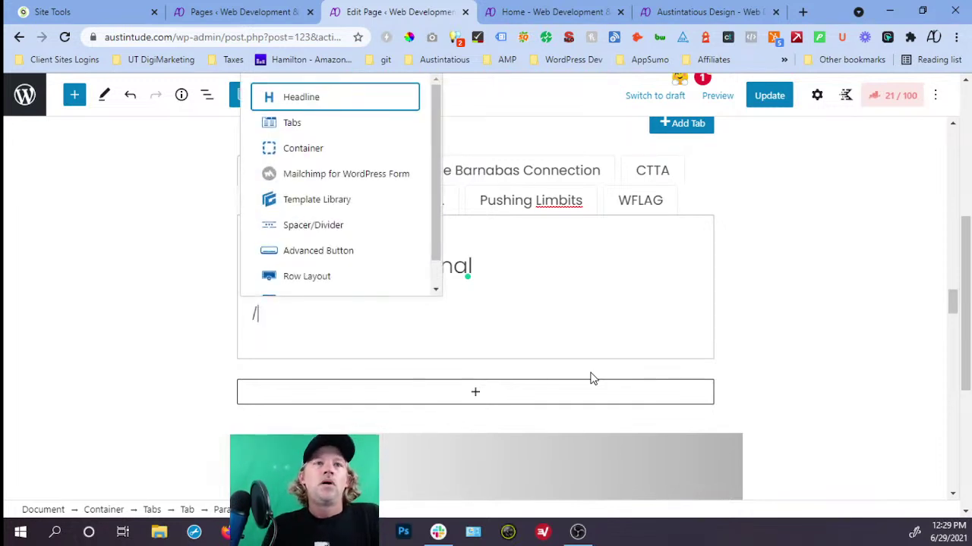
text(imag)
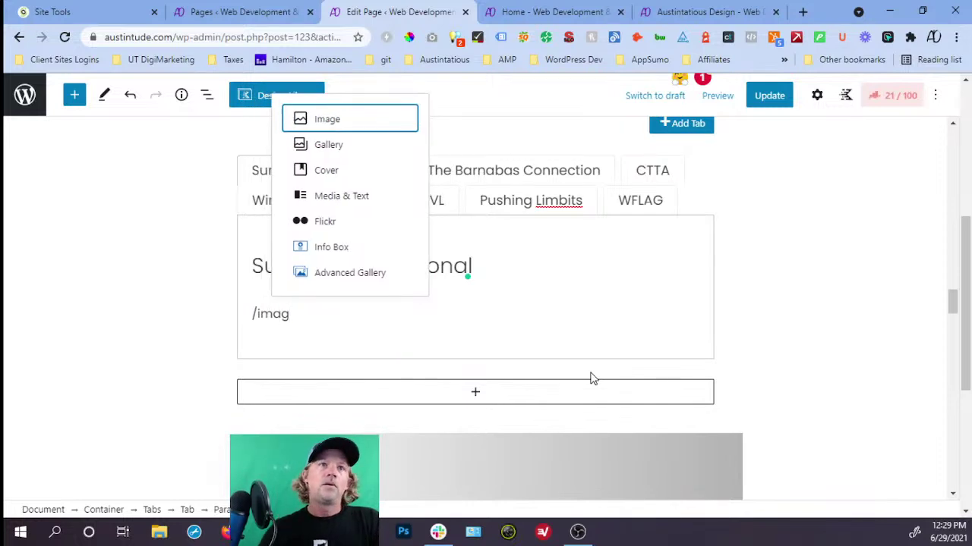
click(348, 197)
click(349, 197)
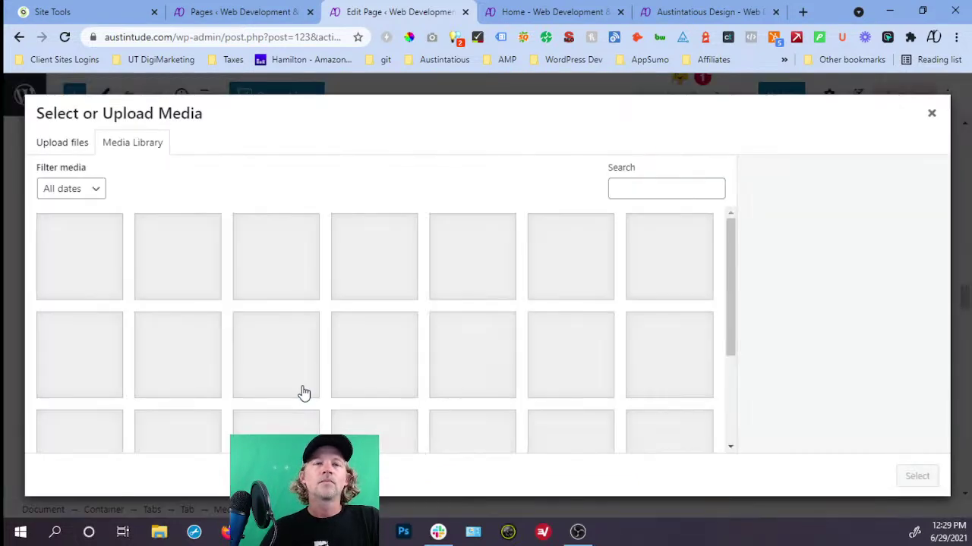
scroll(323, 360, down, 3)
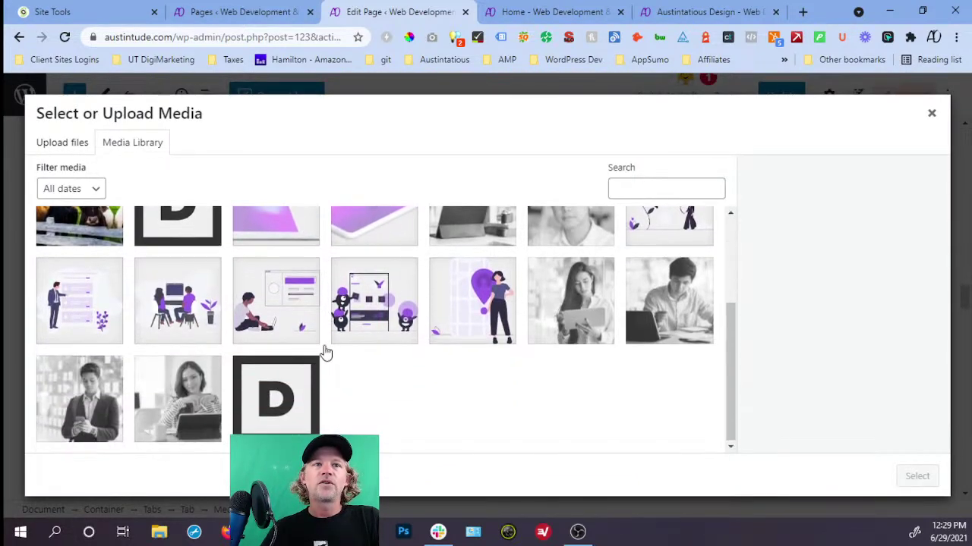
scroll(323, 360, up, 5)
click(60, 144)
click(491, 323)
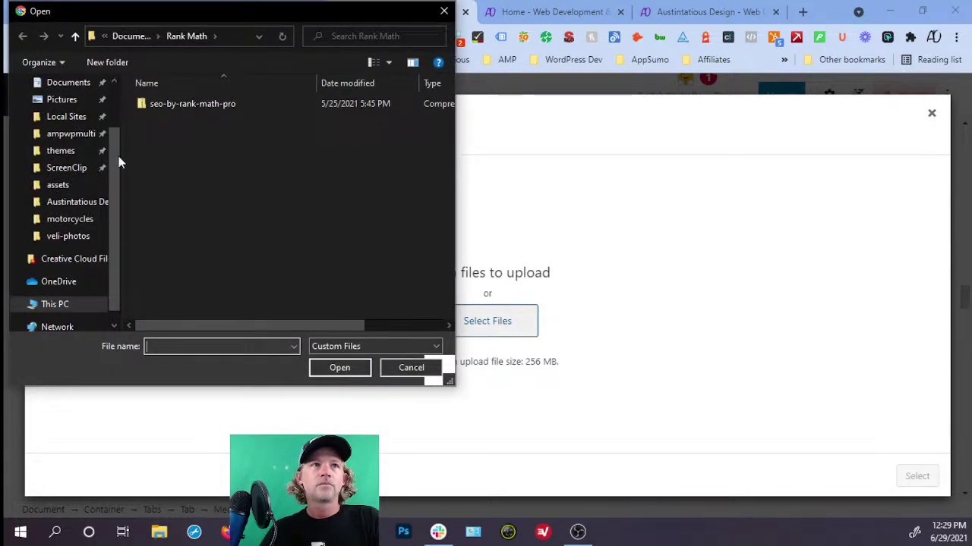
drag(255, 22, 497, 540)
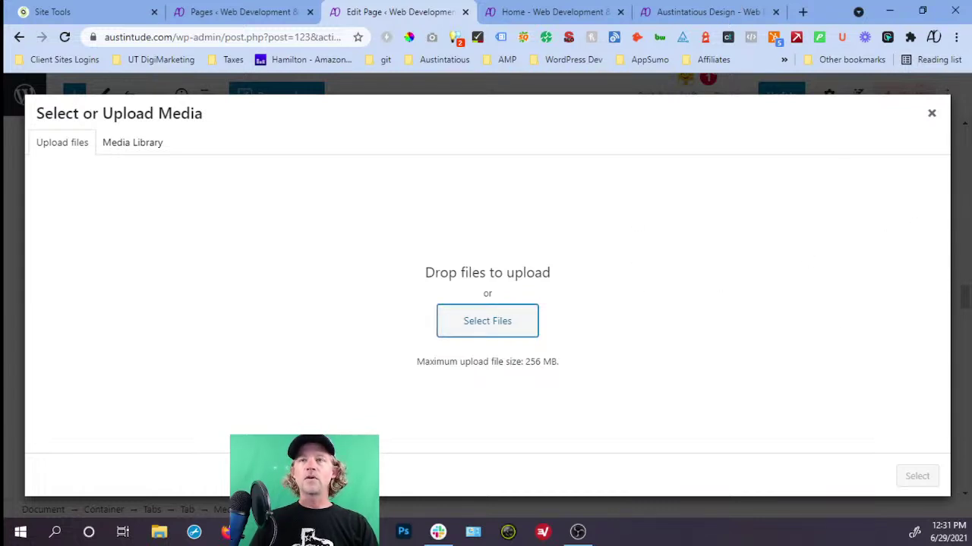
Switch to the original Austintatious Design website and find the Survival International image in its portfolio.
click(707, 12)
scroll(683, 276, up, 10)
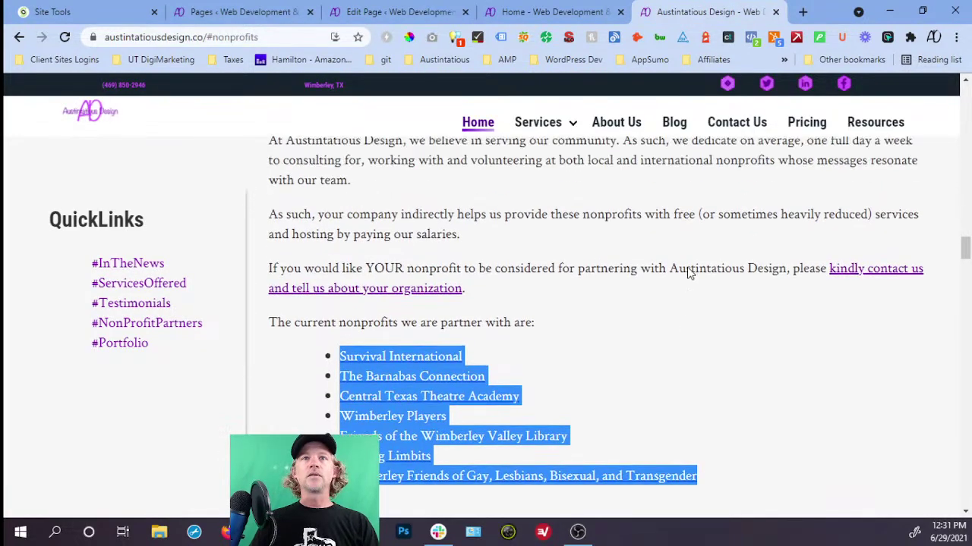
scroll(675, 296, up, 15)
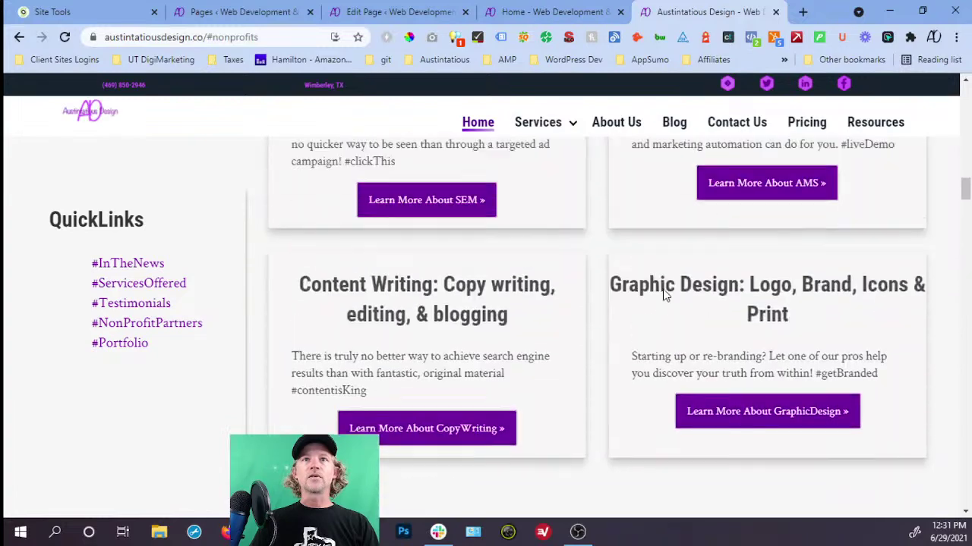
scroll(649, 302, up, 8)
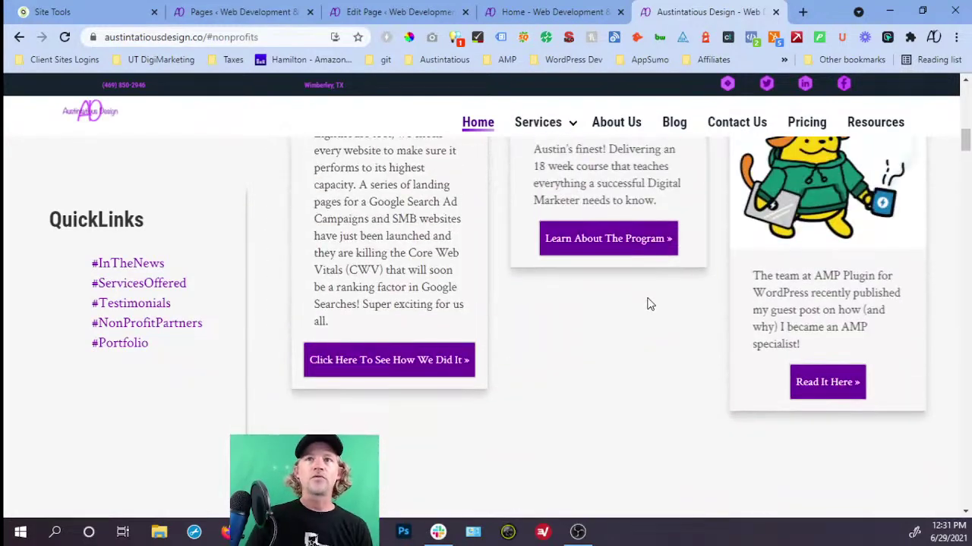
scroll(633, 310, down, 8)
scroll(636, 317, down, 20)
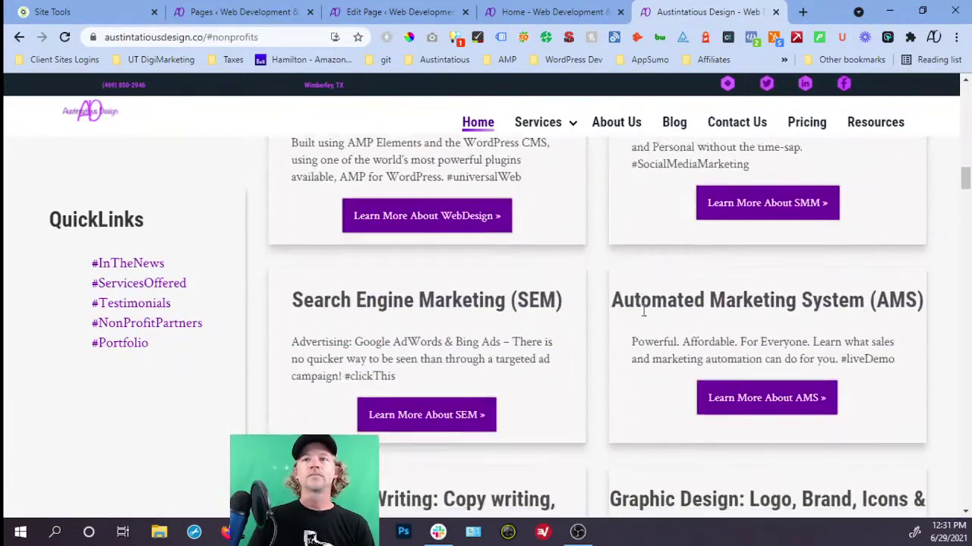
scroll(634, 319, down, 11)
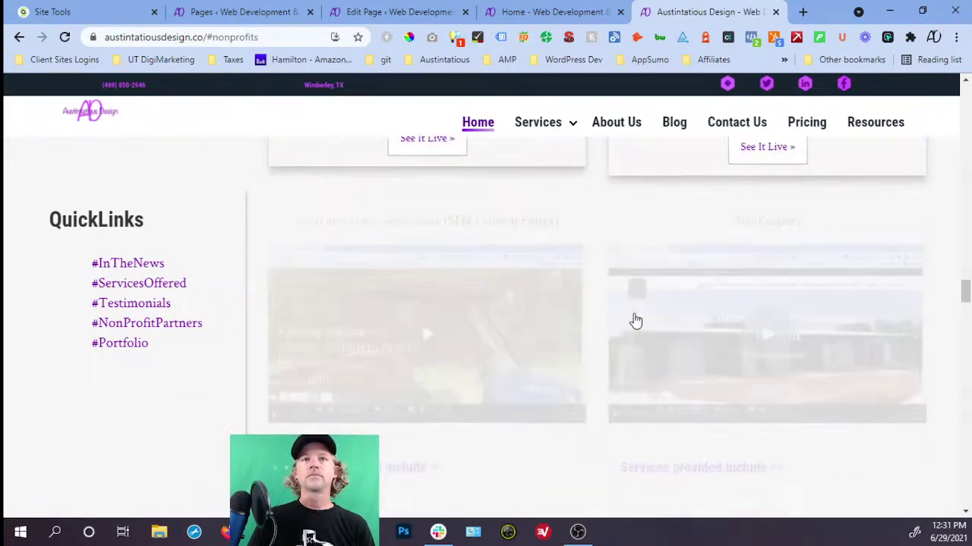
scroll(630, 311, up, 3)
scroll(627, 310, up, 2)
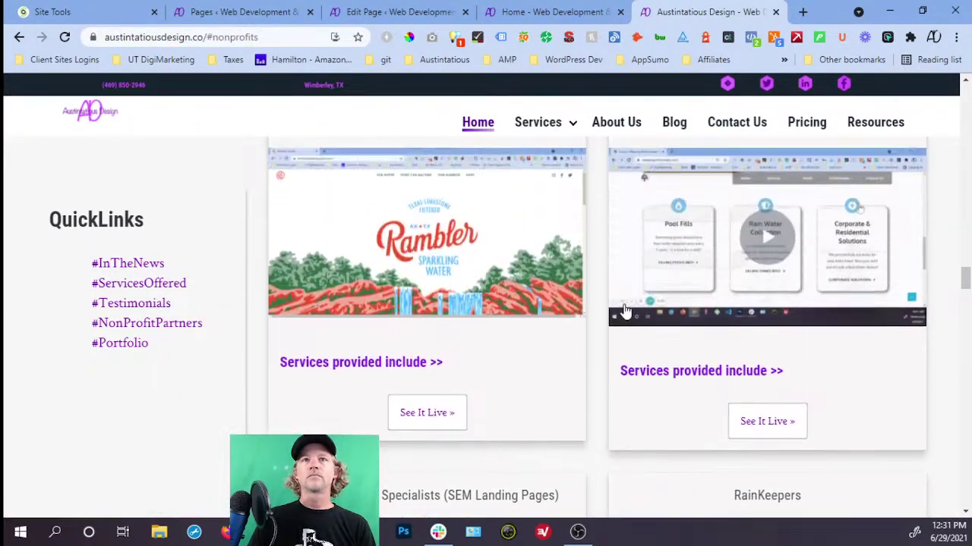
scroll(618, 315, down, 7)
scroll(611, 316, down, 1)
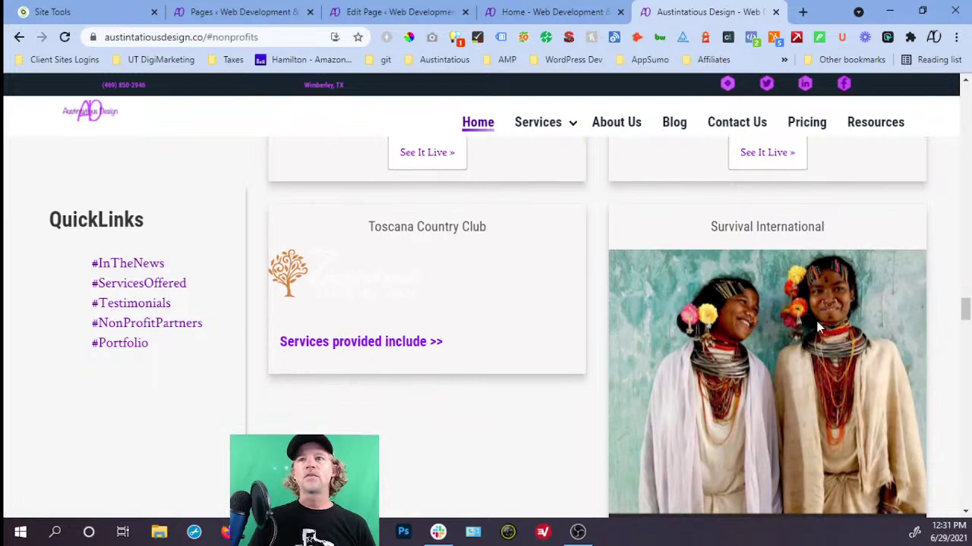
Copy the Survival International image's address and check the Media & Text block's media dialog for a way to use it.
right_click(787, 324)
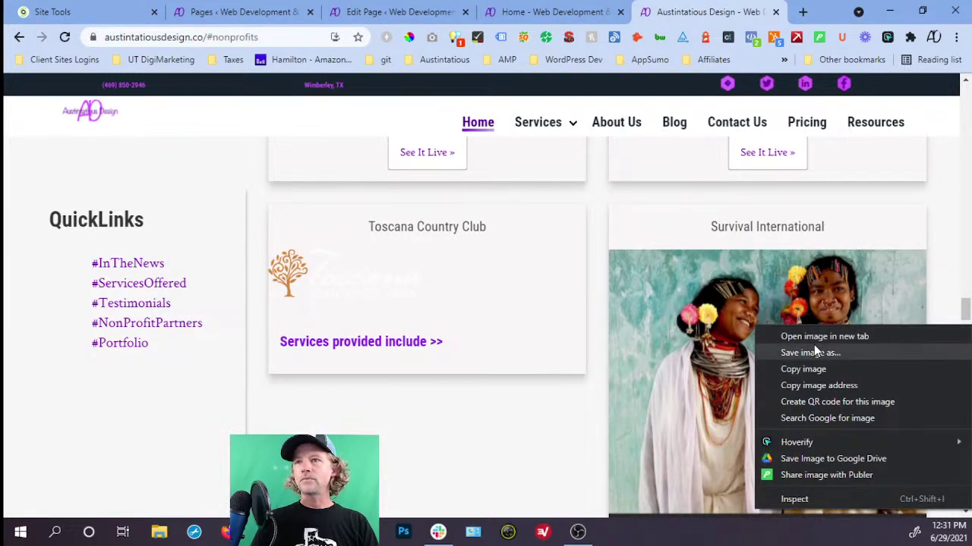
click(816, 386)
click(406, 17)
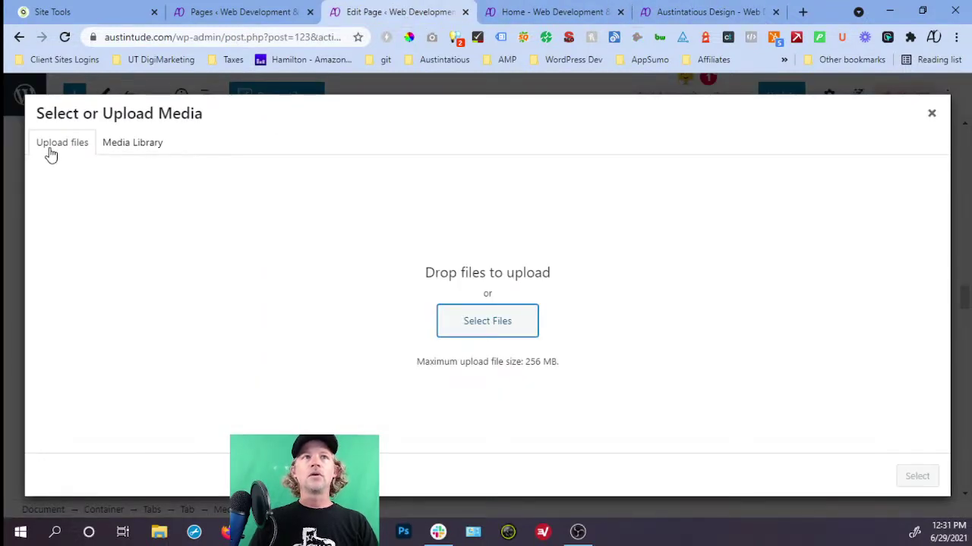
click(144, 153)
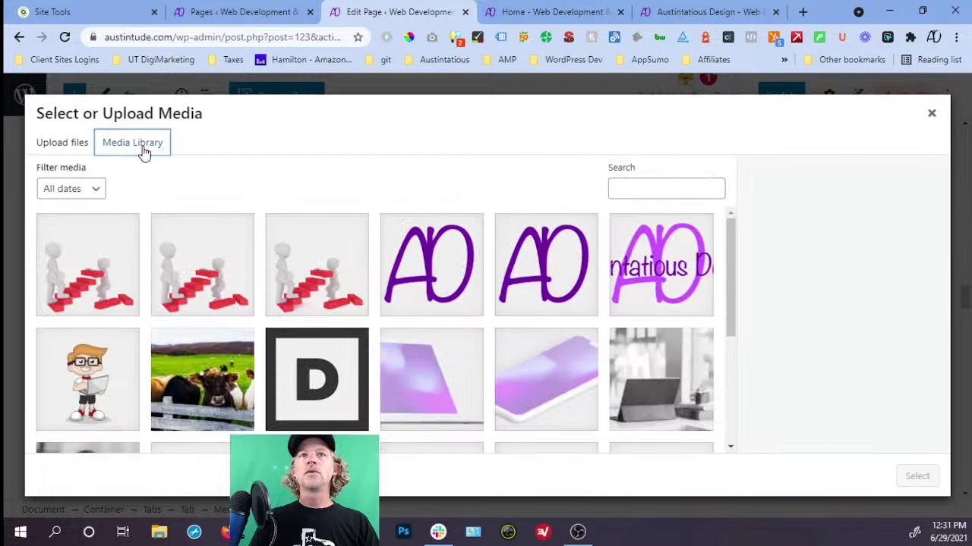
click(931, 116)
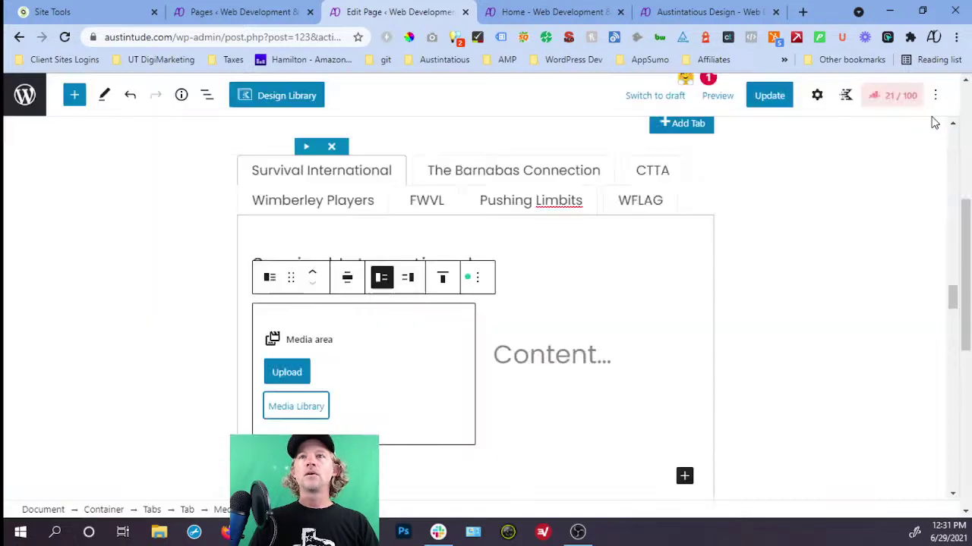
click(356, 368)
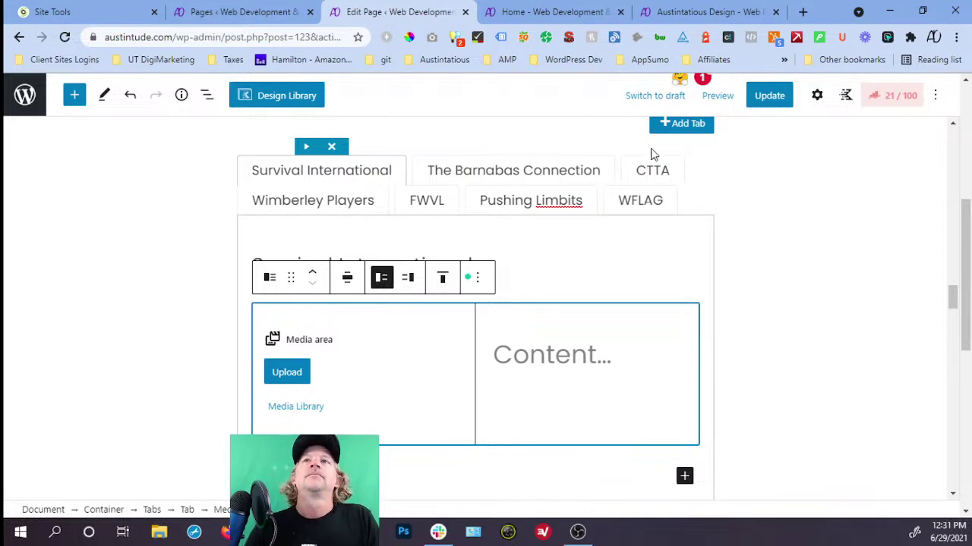
Start saving the Survival International image from the original Austintatious Design website into the Austintatious Design assets folder.
click(708, 14)
right_click(789, 305)
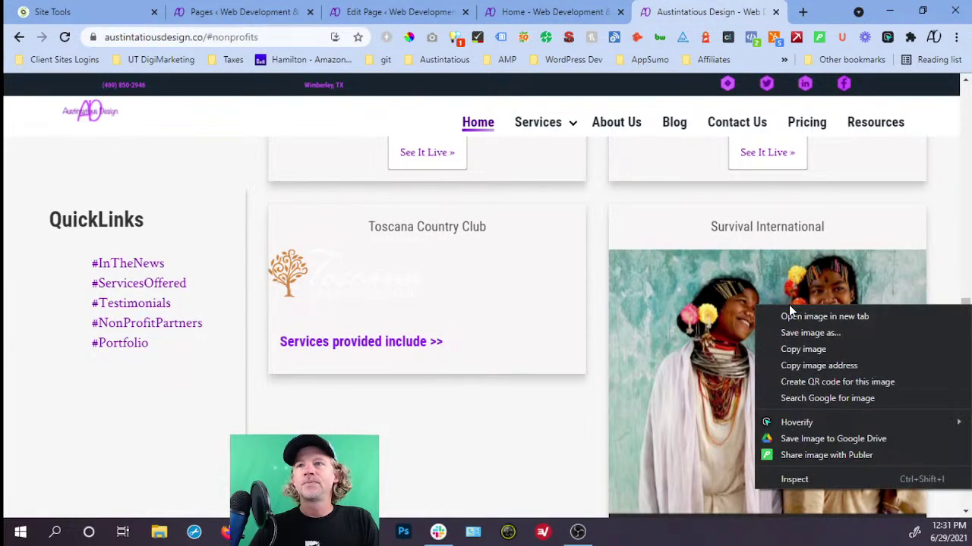
click(829, 339)
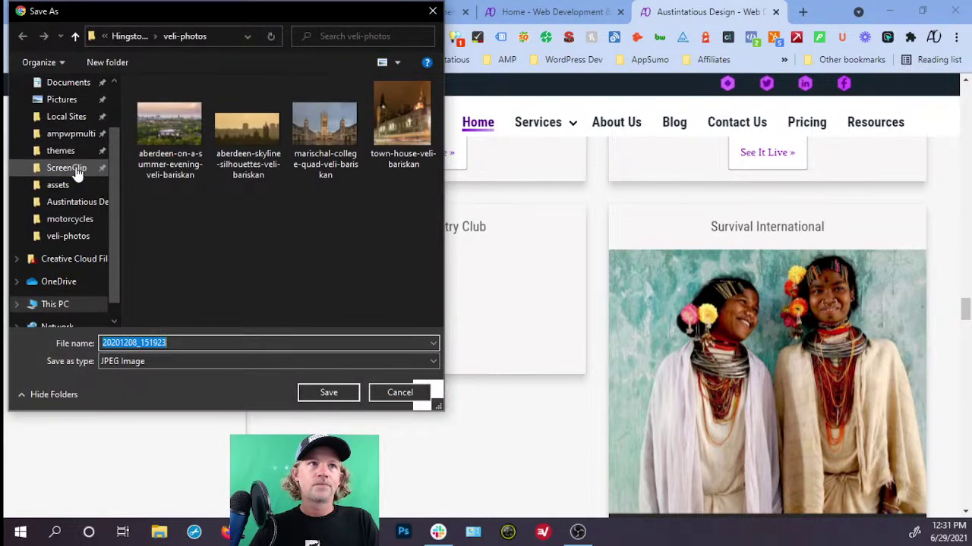
click(79, 205)
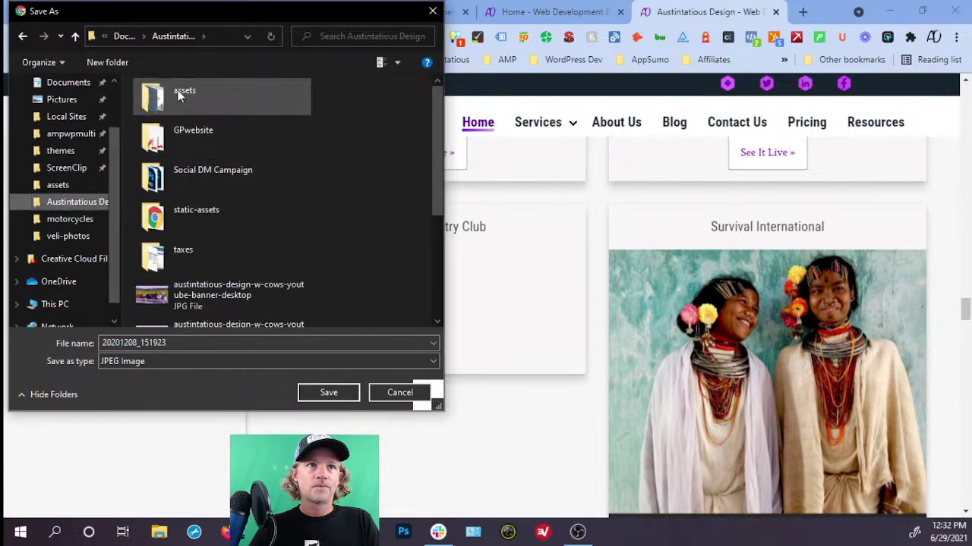
double_click(184, 91)
Create a folder named nonprofits inside the assets folder and open it as the save location.
right_click(376, 123)
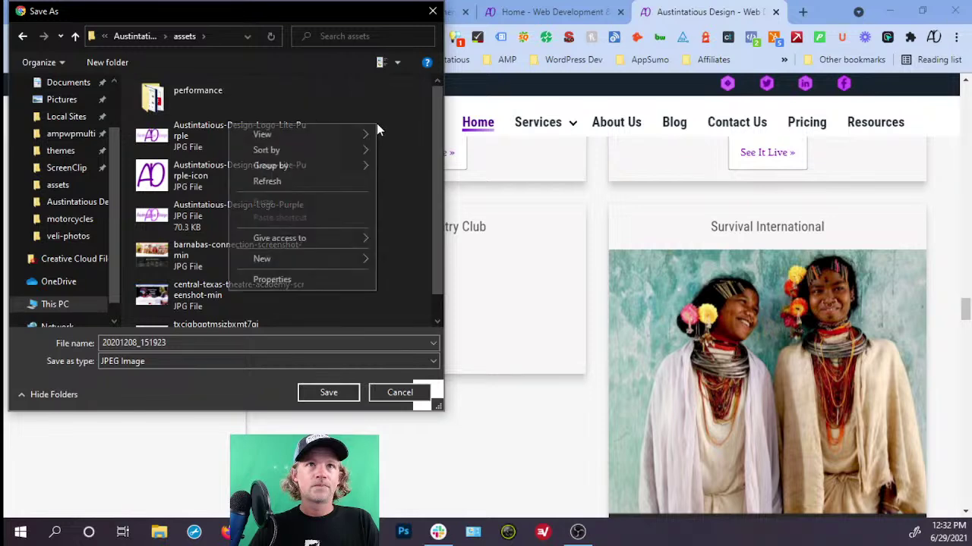
mouse_move(361, 258)
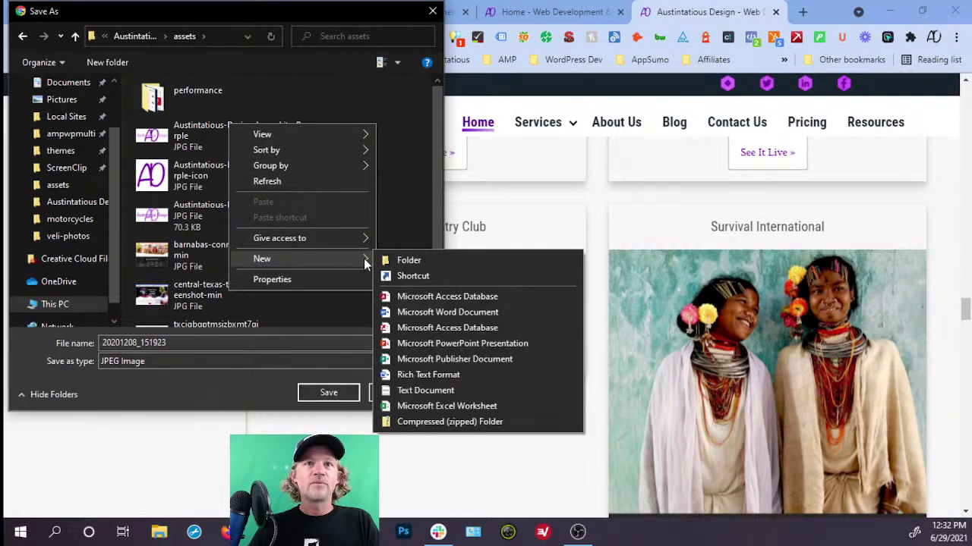
click(391, 261)
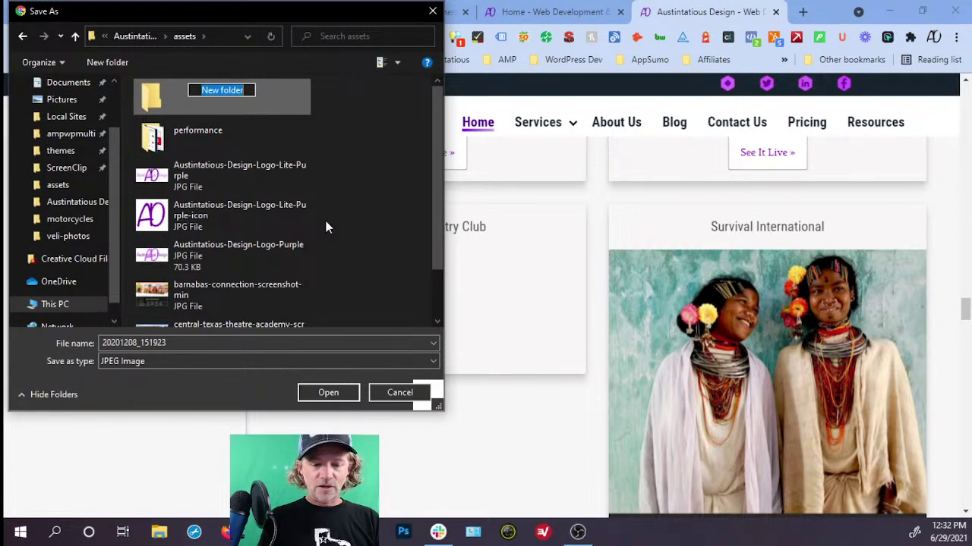
text(nonpr)
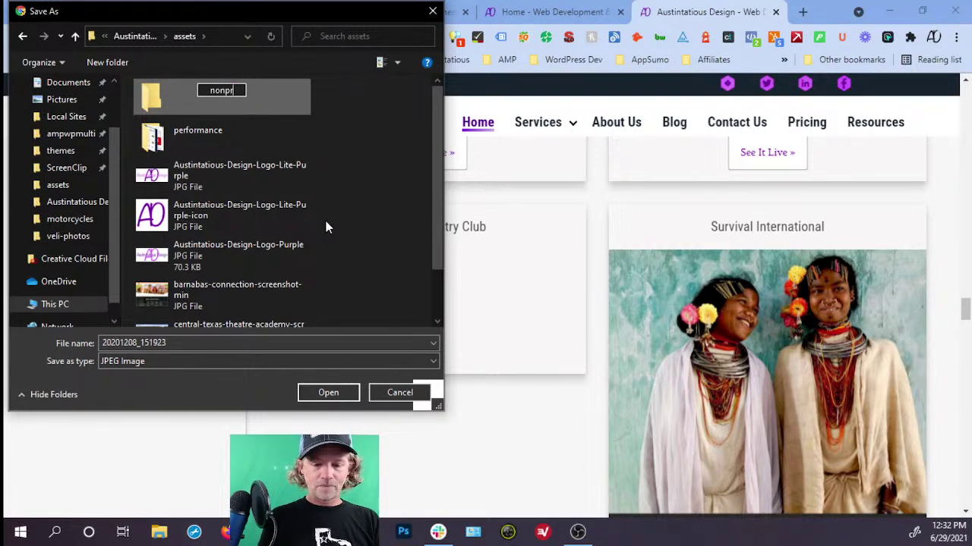
text(ofits)
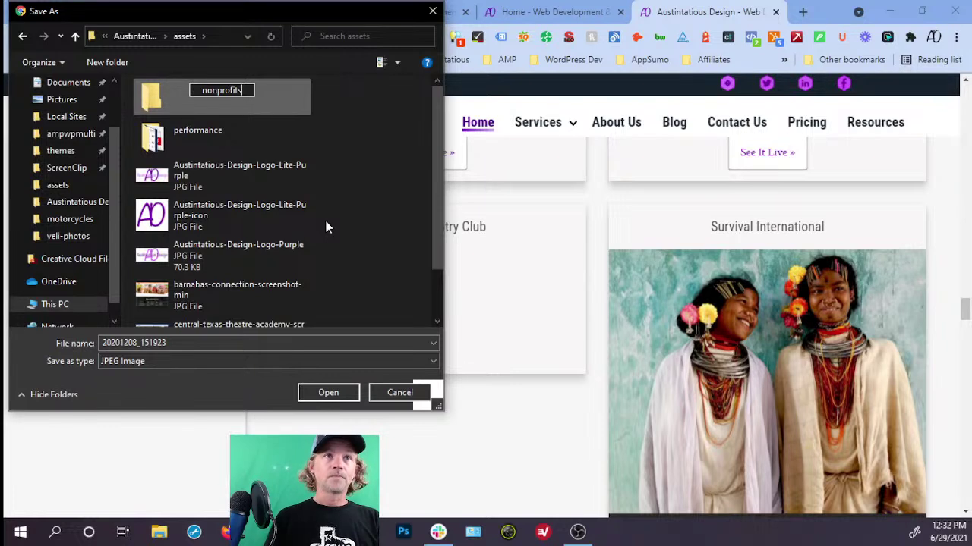
key(Return)
double_click(179, 92)
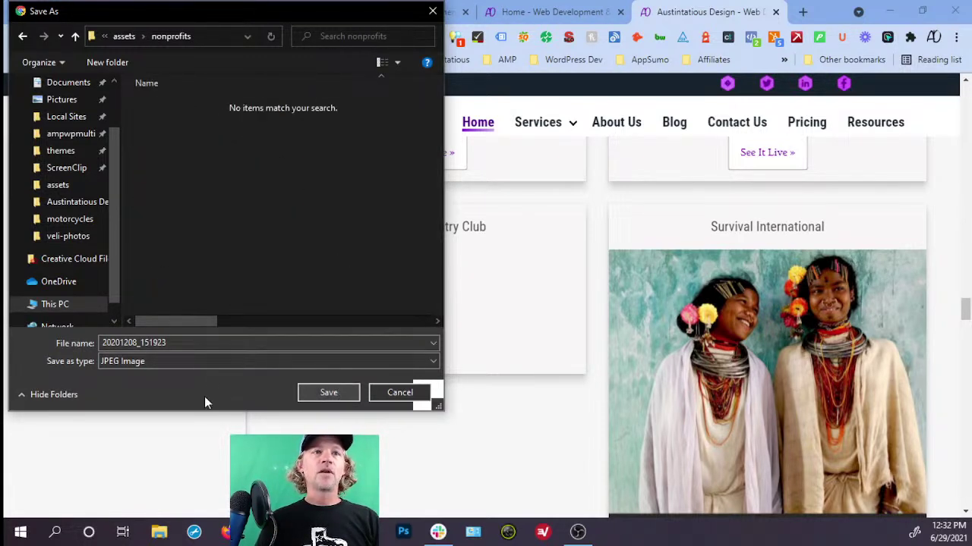
Name the image file survival-international-screenshot and save it as a JPEG.
double_click(203, 343)
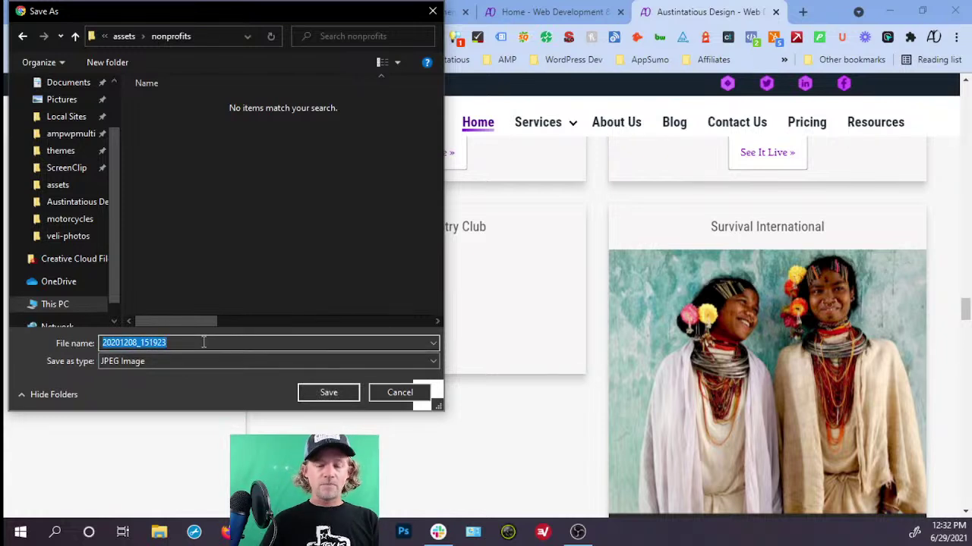
text(survfval)
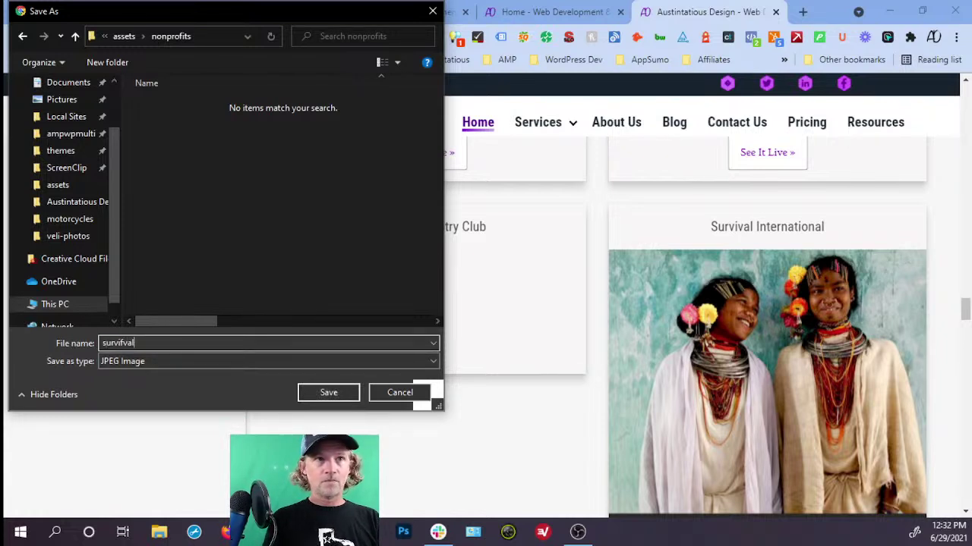
key(BackSpace)
key(BackSpace)
key(BackSpace)
text(ival)
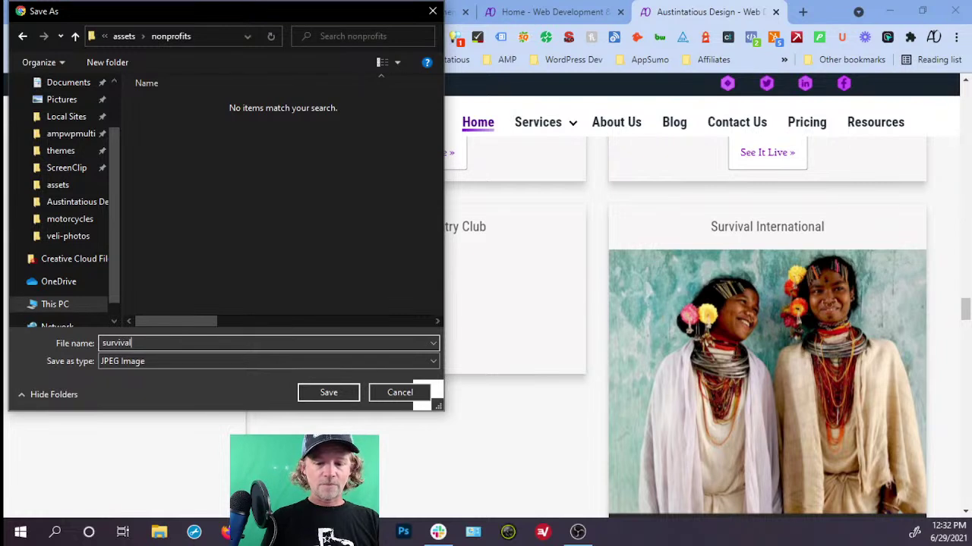
text(-international0)
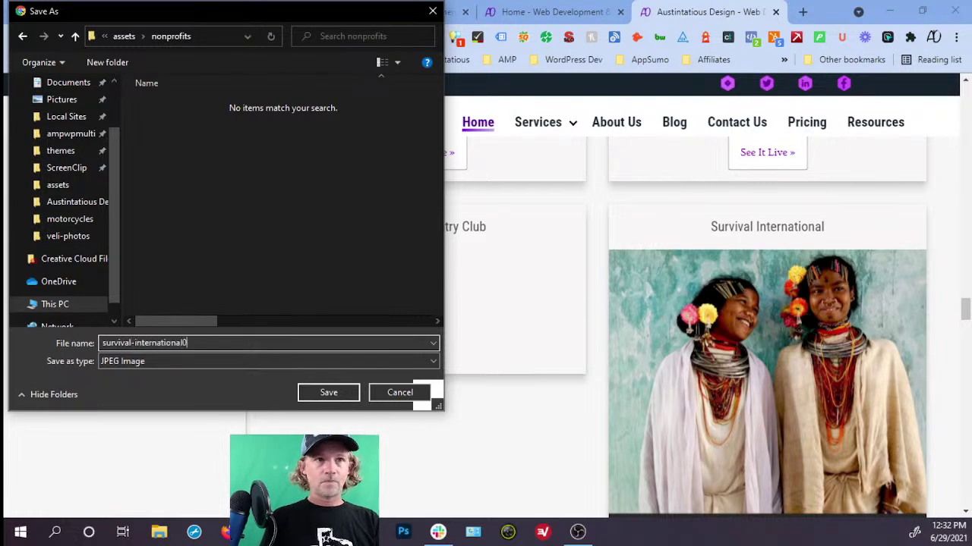
key(BackSpace)
text(-screenshot)
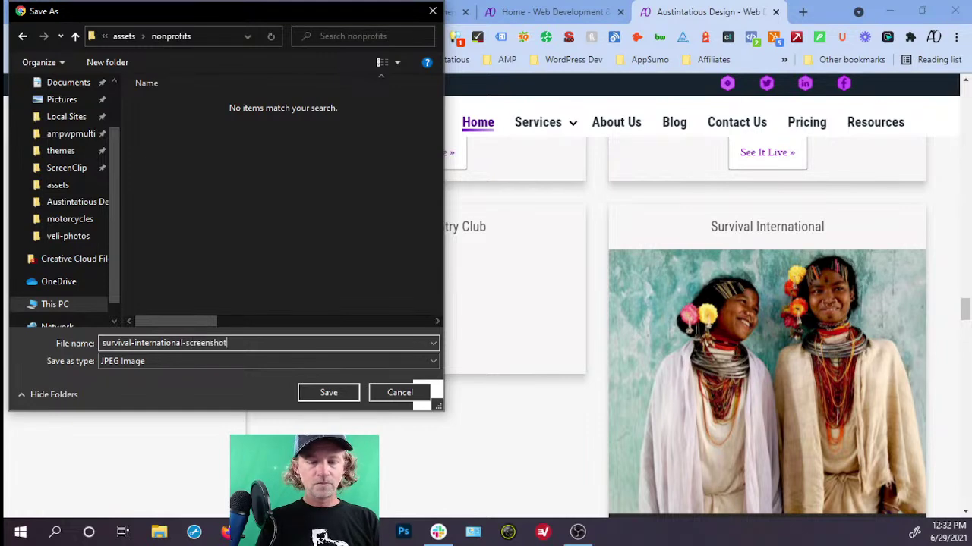
key(Return)
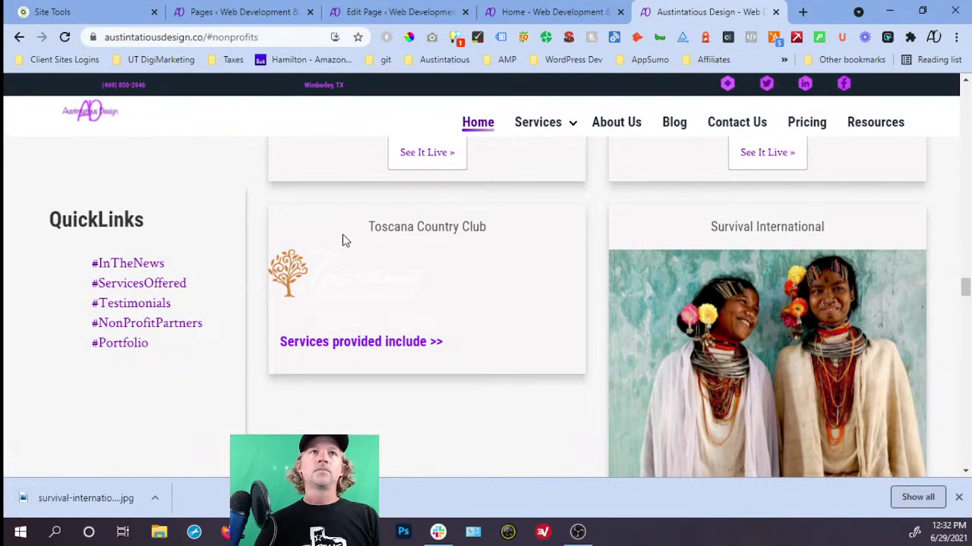
Return to the page editor, upload the downloaded image into the Media & Text block's media area and open the settings.
click(377, 13)
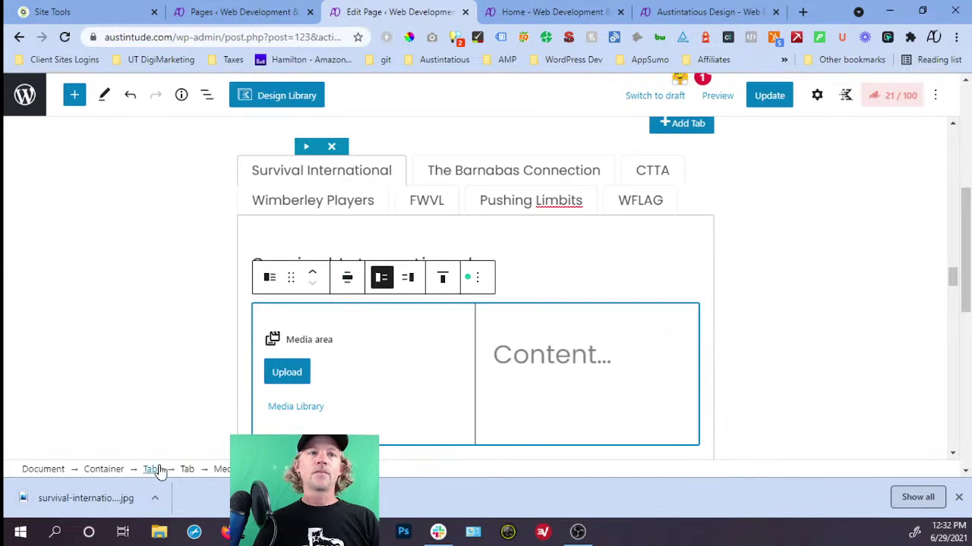
drag(111, 503, 280, 370)
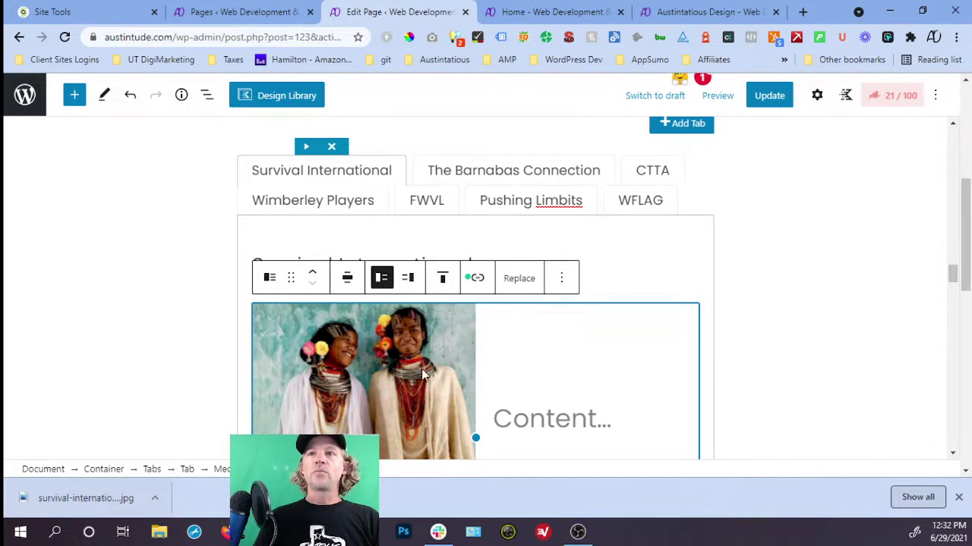
click(816, 96)
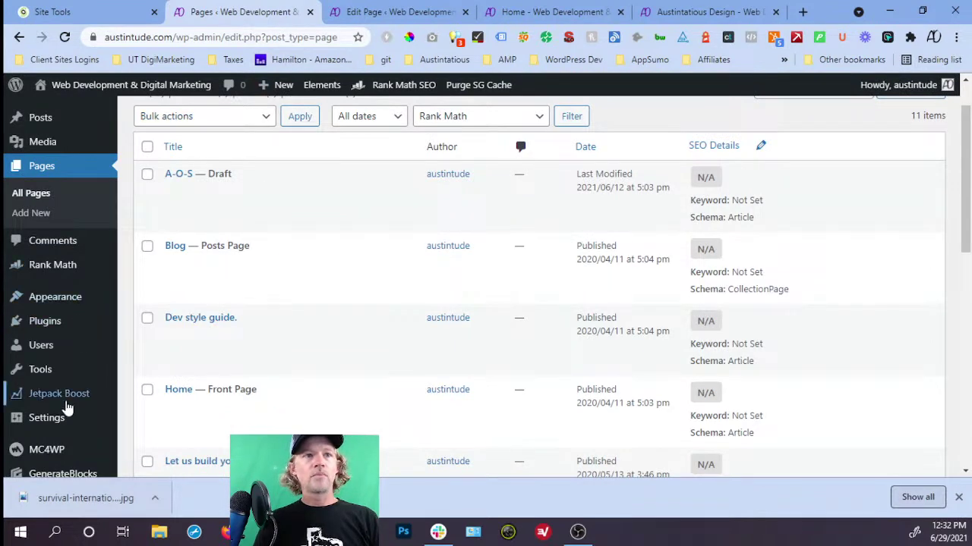
Switch to the WordPress pages list and examine the Global Meta options in Rank Math's Titles & Meta settings for image attributes.
scroll(54, 376, down, 2)
mouse_move(74, 394)
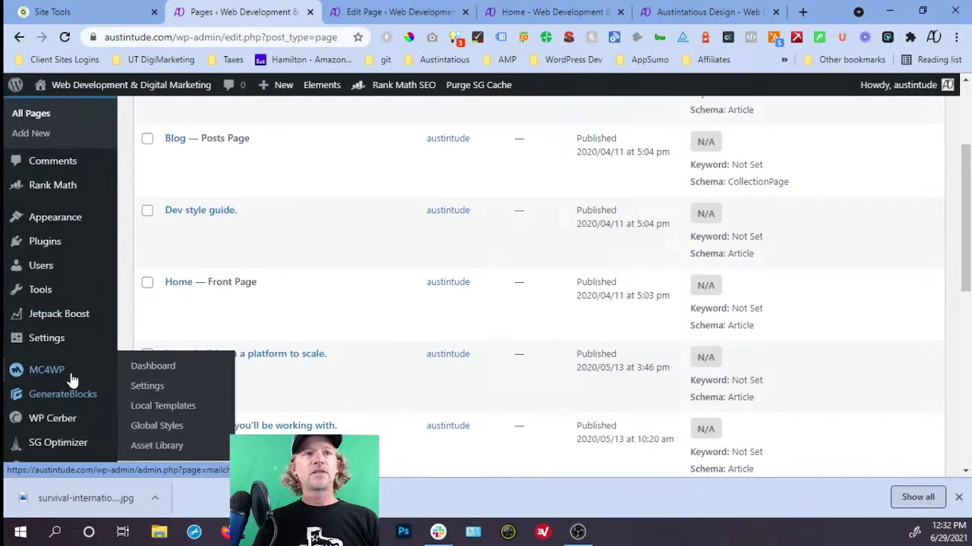
scroll(71, 376, up, 3)
click(69, 317)
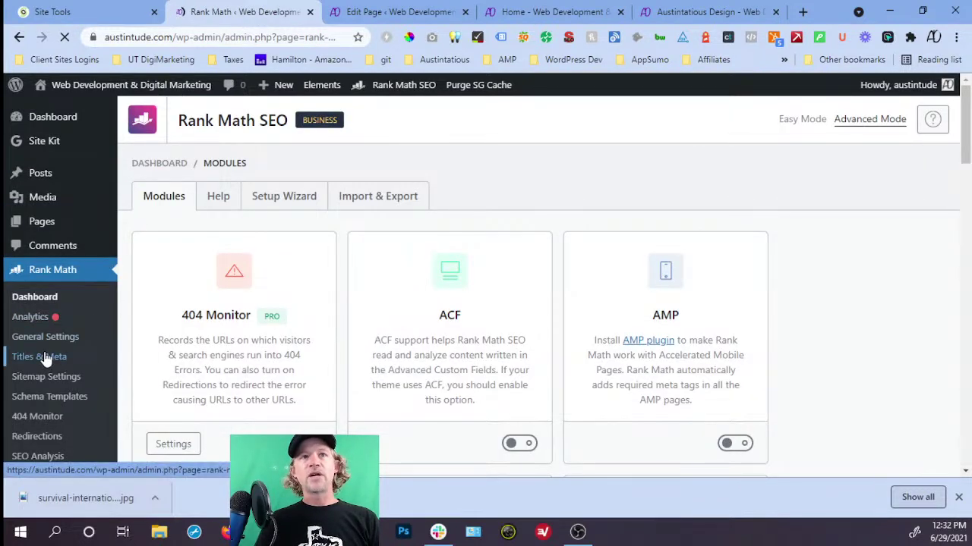
click(47, 356)
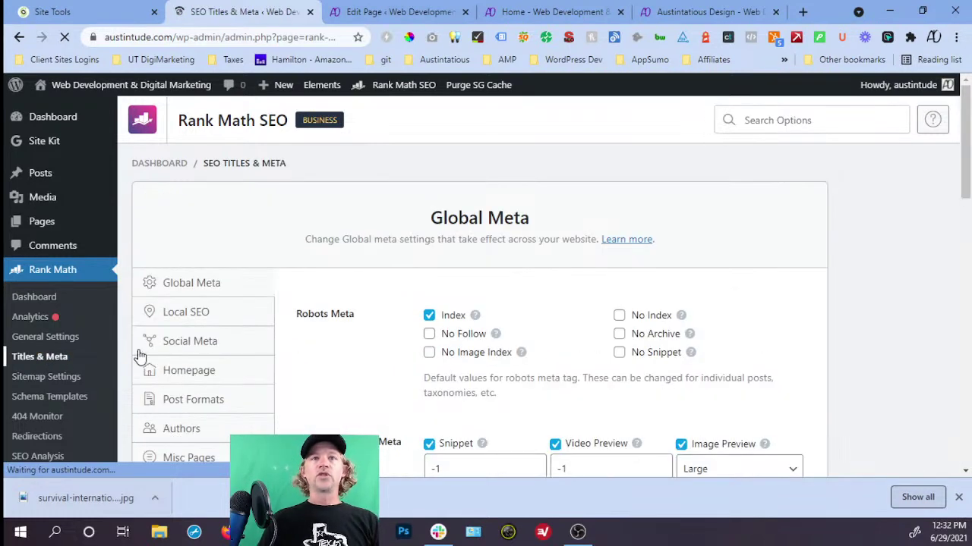
scroll(353, 319, down, 1)
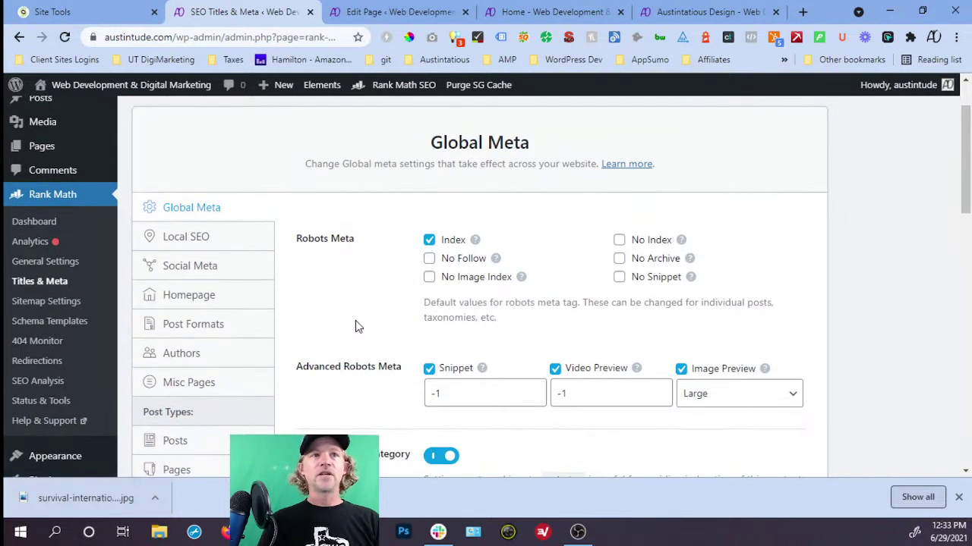
scroll(355, 321, down, 1)
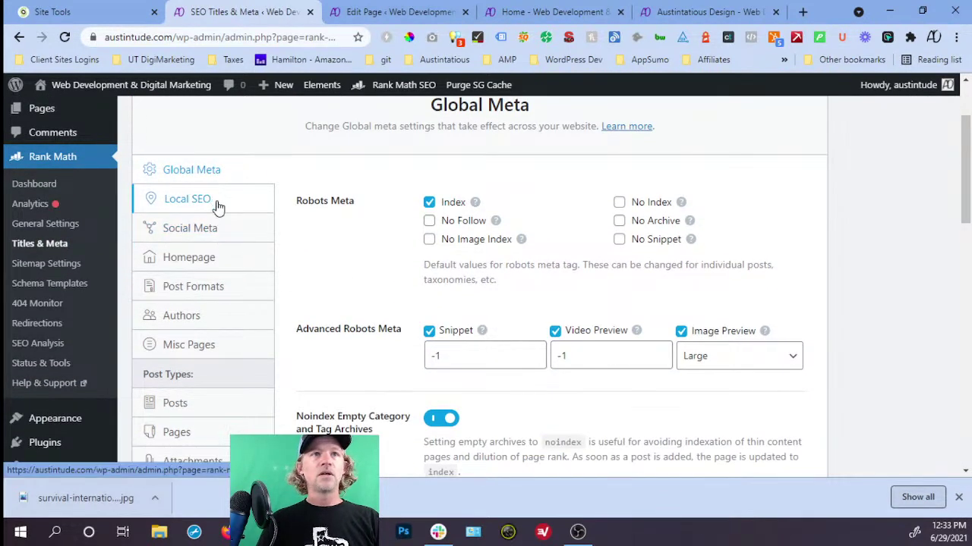
scroll(260, 297, down, 1)
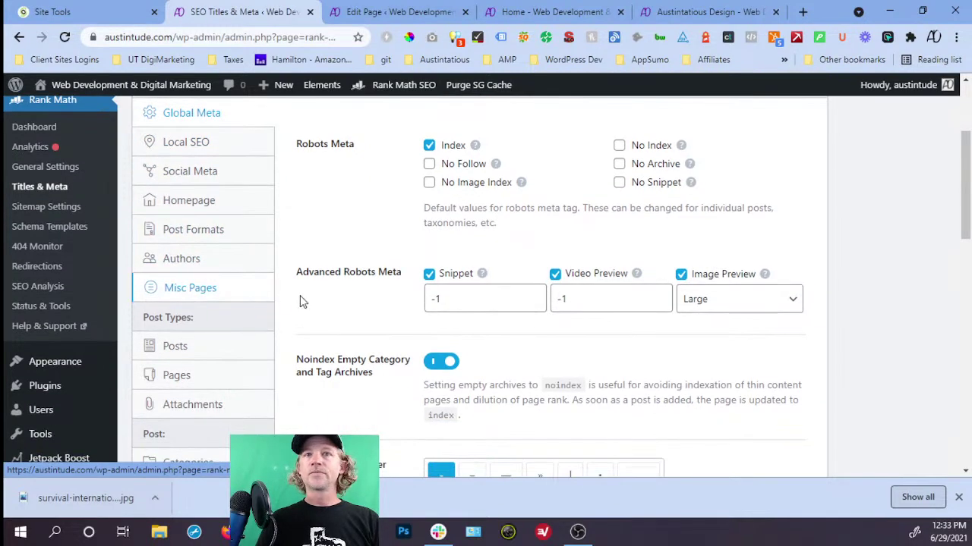
scroll(369, 320, down, 1)
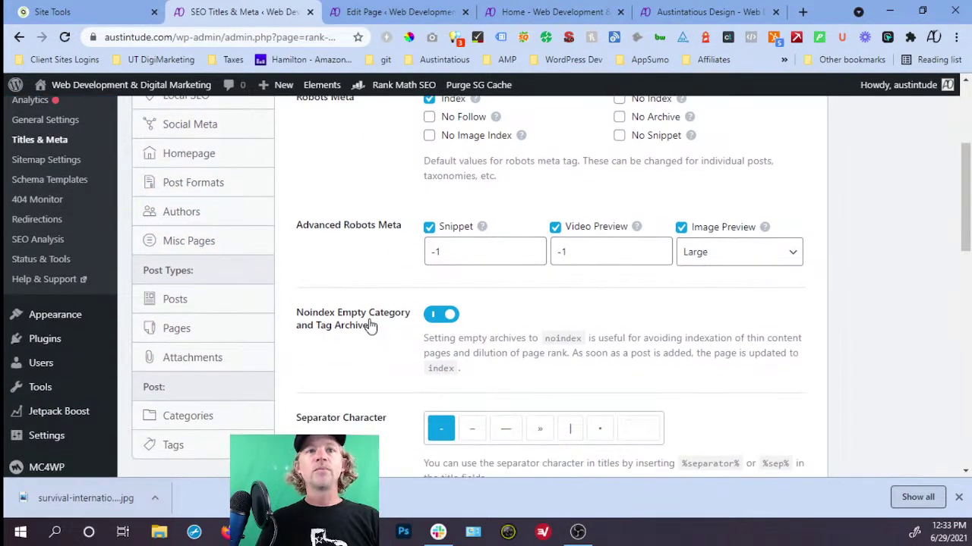
Examine the missing ALT and TITLE attribute options for images in Rank Math's general settings.
click(74, 126)
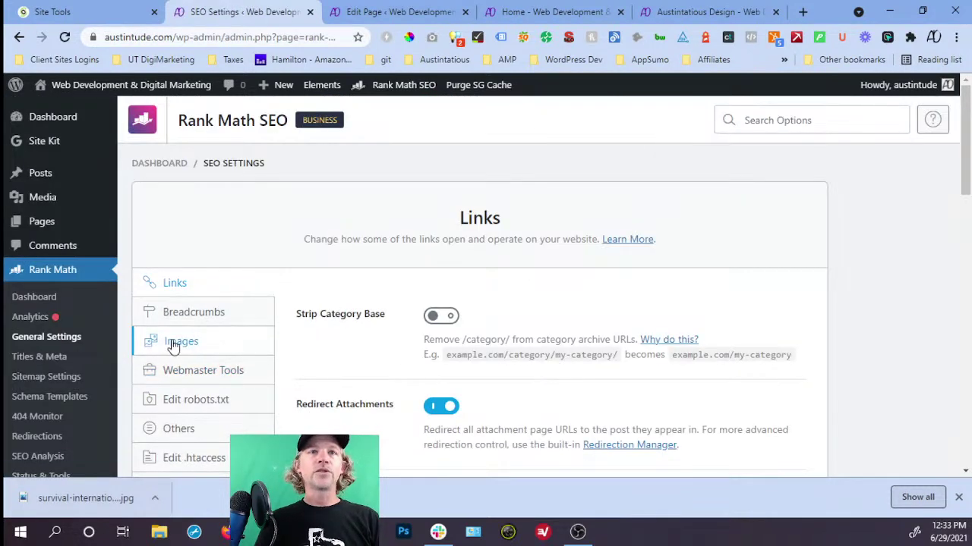
click(176, 344)
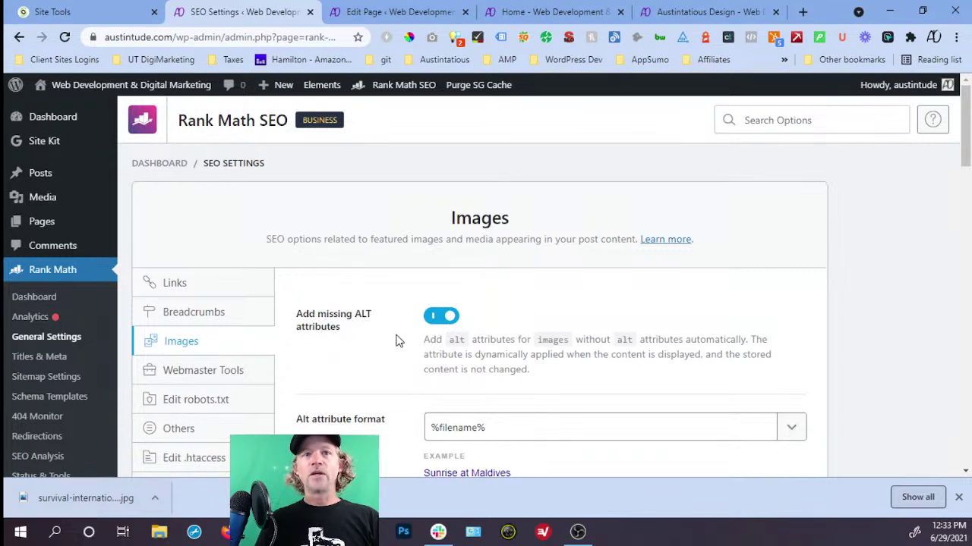
scroll(447, 347, down, 2)
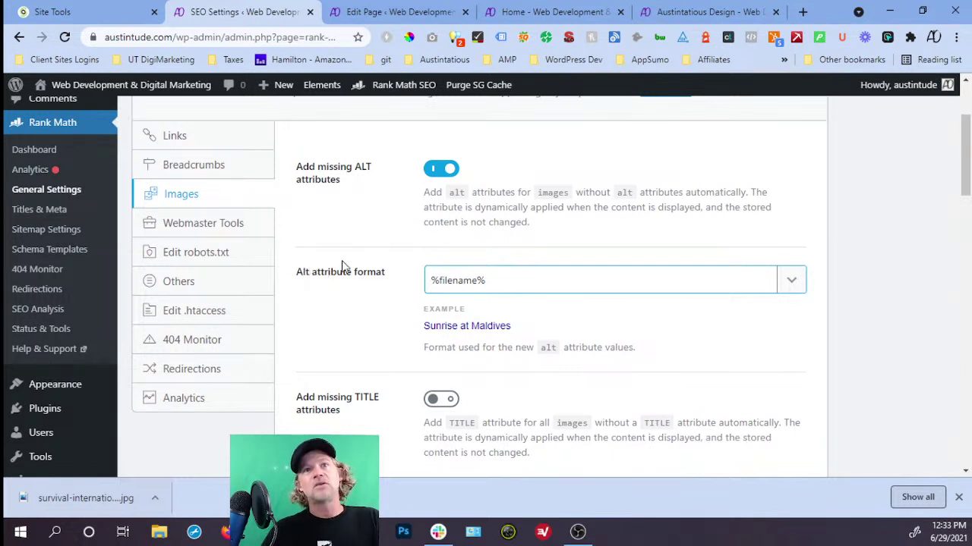
scroll(72, 220, up, 2)
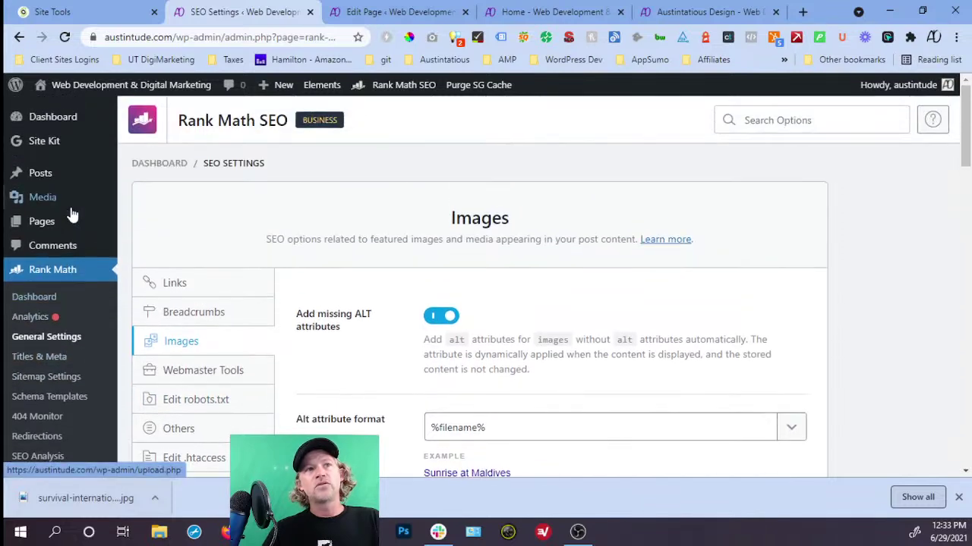
Open the Media Library in a new browser tab and show the attachment details of the Survival International image.
mouse_move(58, 191)
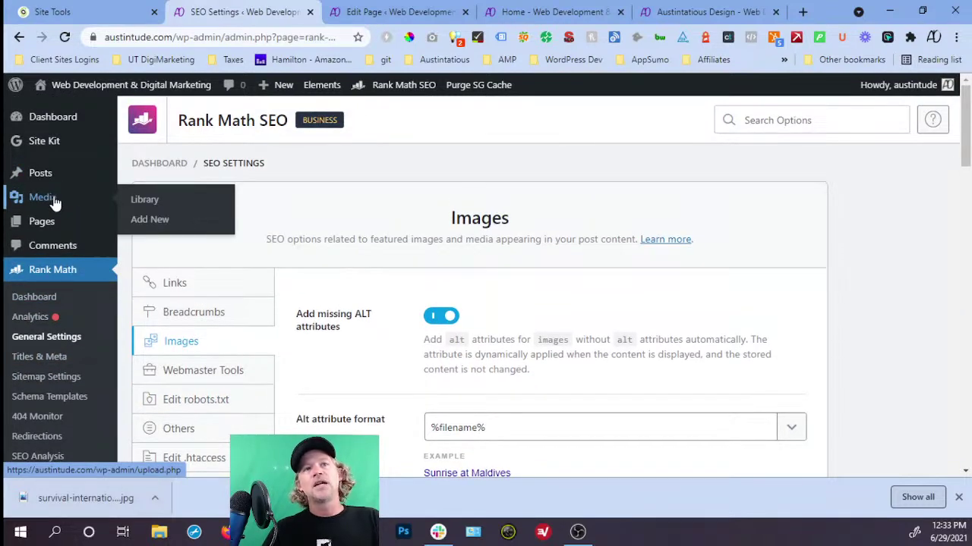
right_click(54, 202)
click(98, 205)
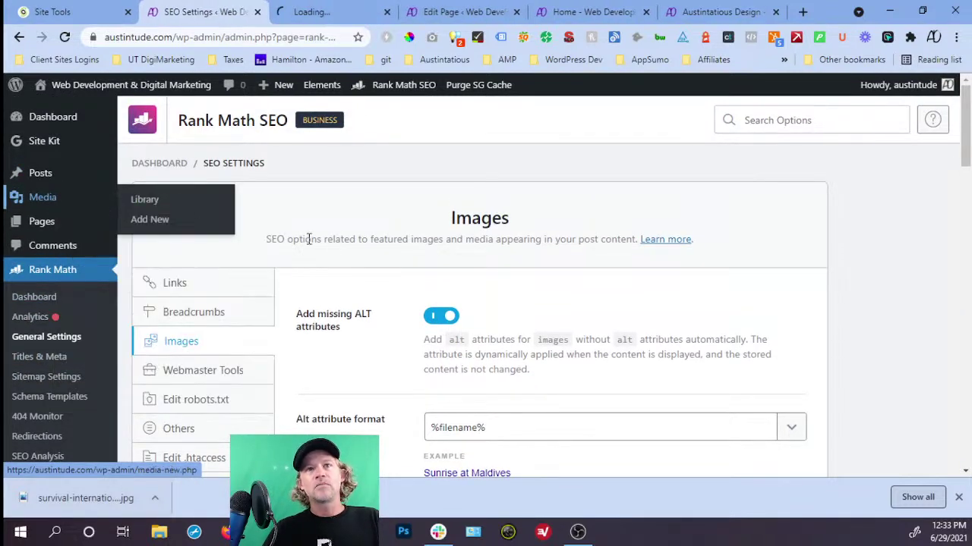
click(331, 13)
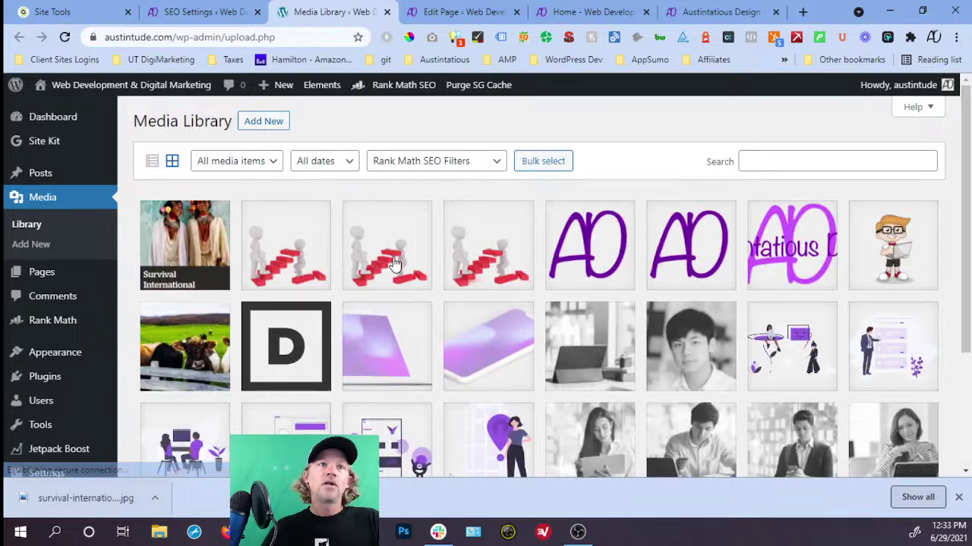
click(188, 249)
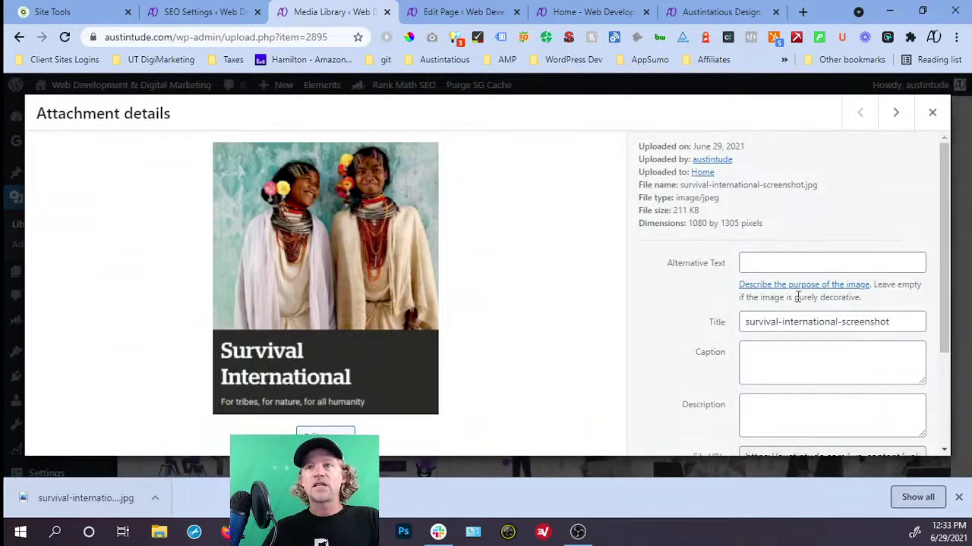
Copy the image's title, survival-international-screenshot, into its Alternative Text.
triple_click(771, 321)
key(ctrl+c)
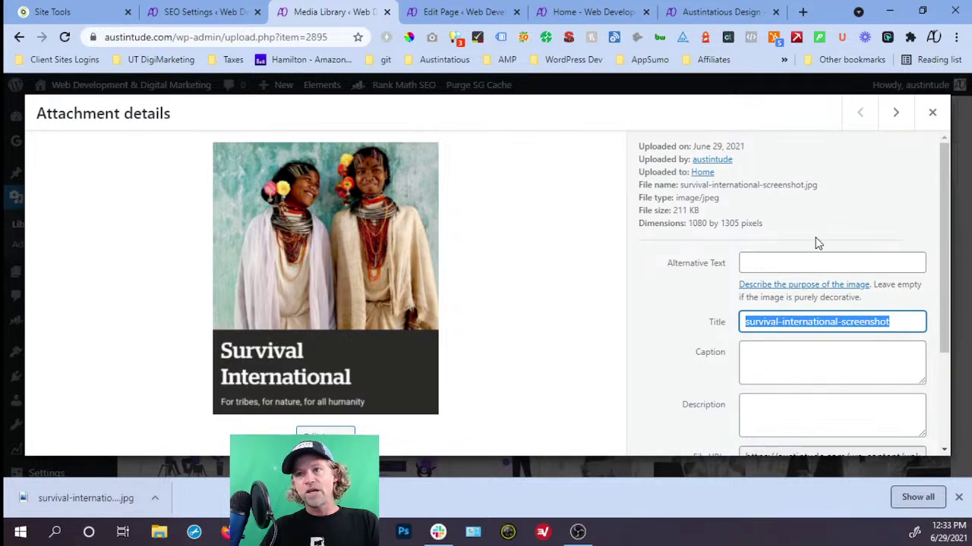
click(800, 262)
key(ctrl+v)
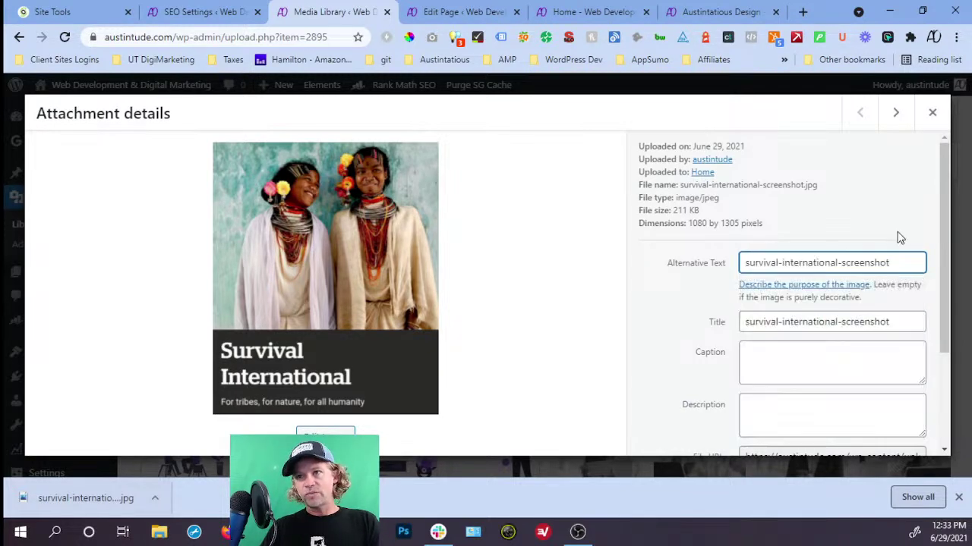
Review the remaining attachment fields, close the Survival International image's details, and return to the home page editor.
scroll(865, 226, down, 3)
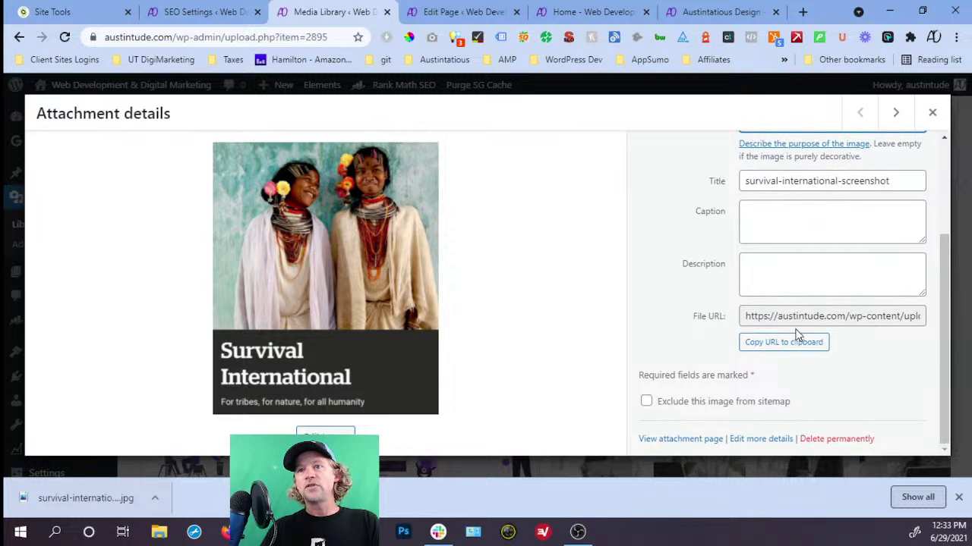
scroll(856, 387, up, 1)
scroll(856, 387, up, 3)
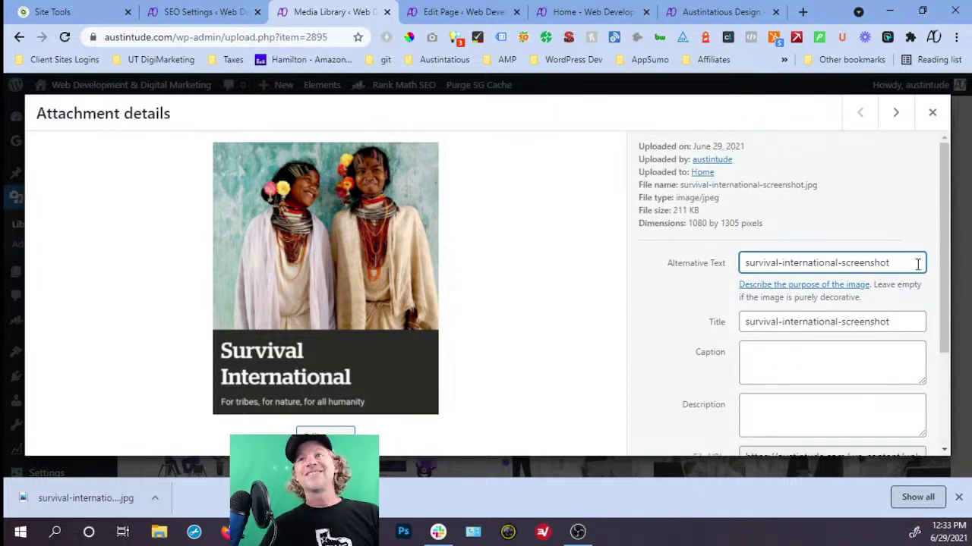
click(932, 114)
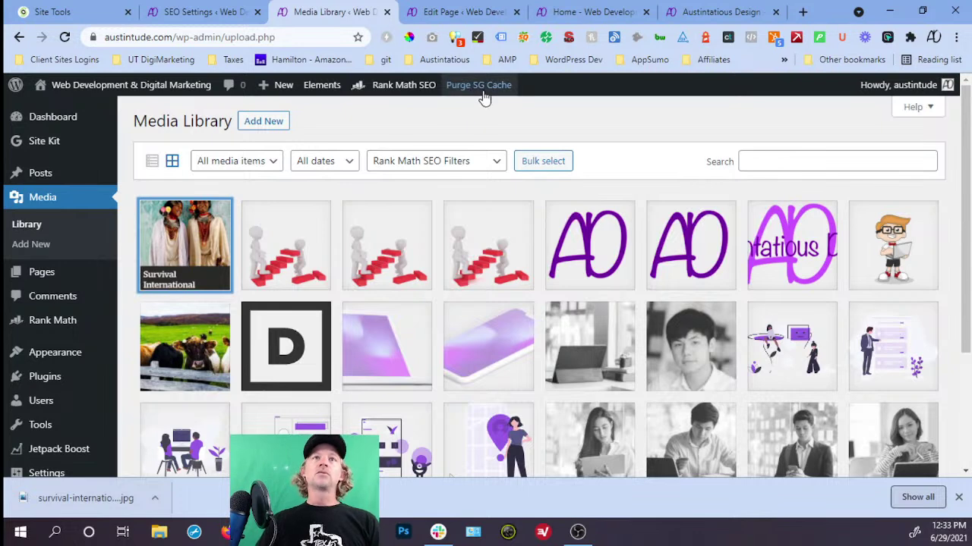
click(438, 14)
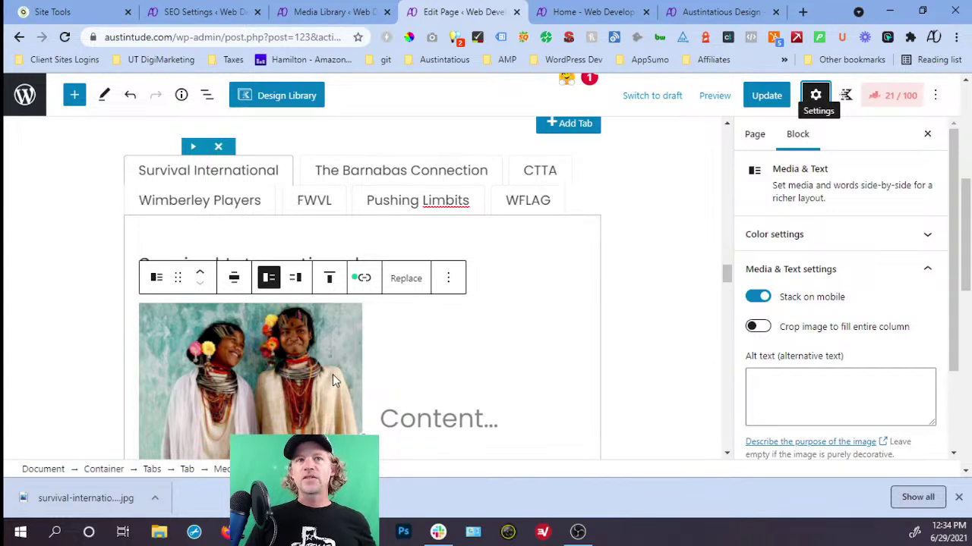
Enter "Two Native Girls wearing customary jewelry, smiling at each other" as the alt text of the Survival International tab's image.
scroll(332, 376, down, 3)
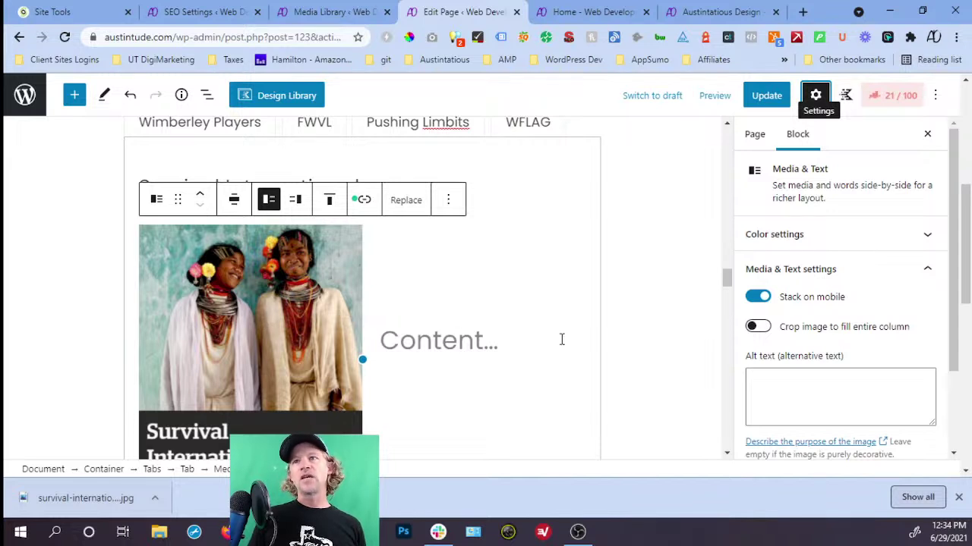
click(768, 378)
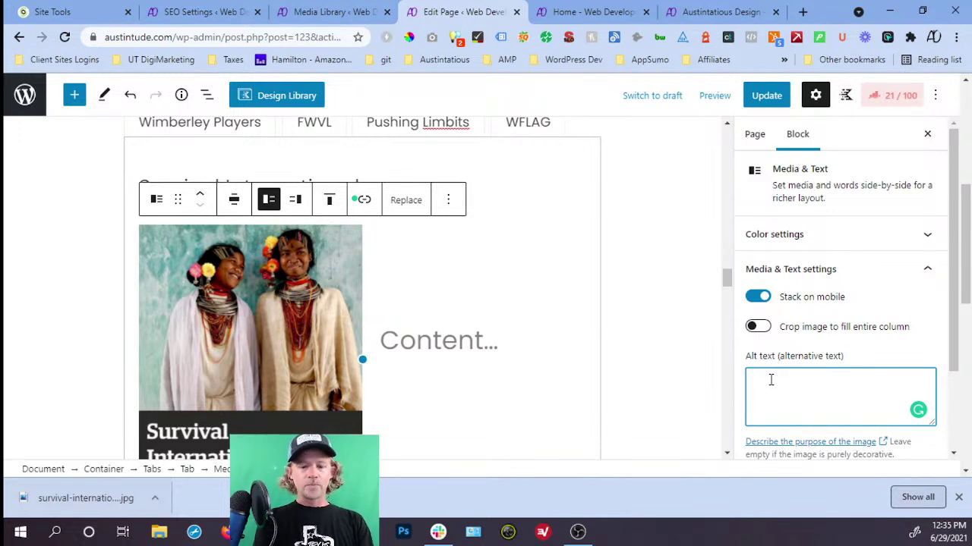
text(Two)
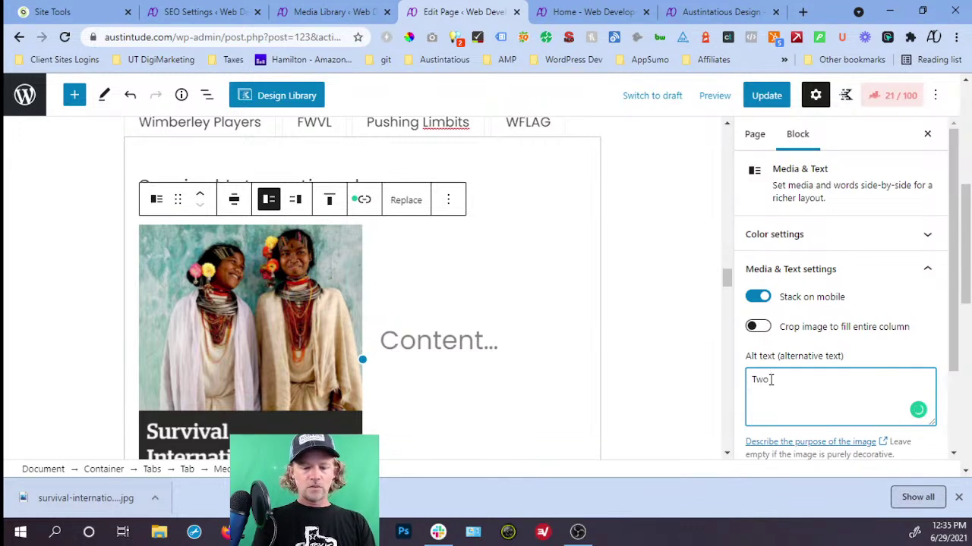
text(Native)
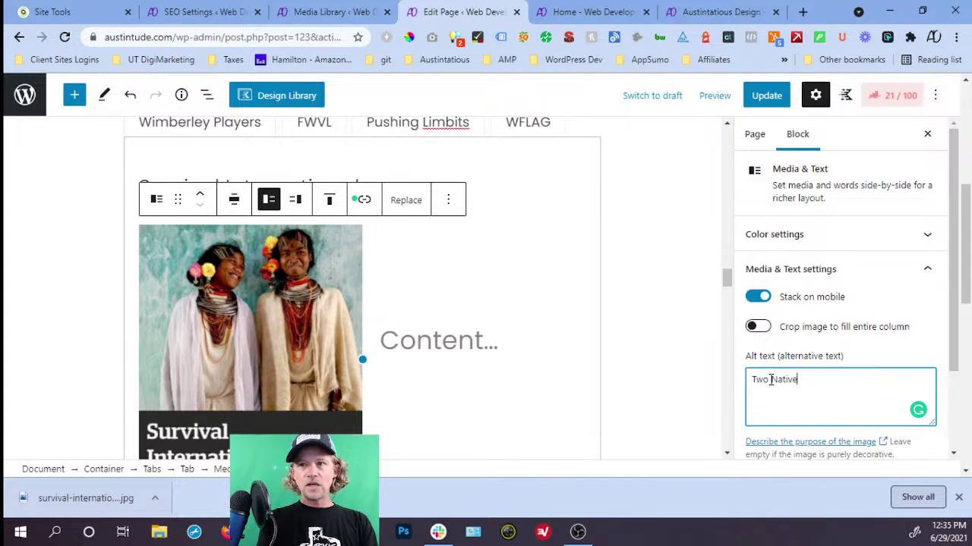
key(BackSpace)
key(BackSpace)
key(BackSpace)
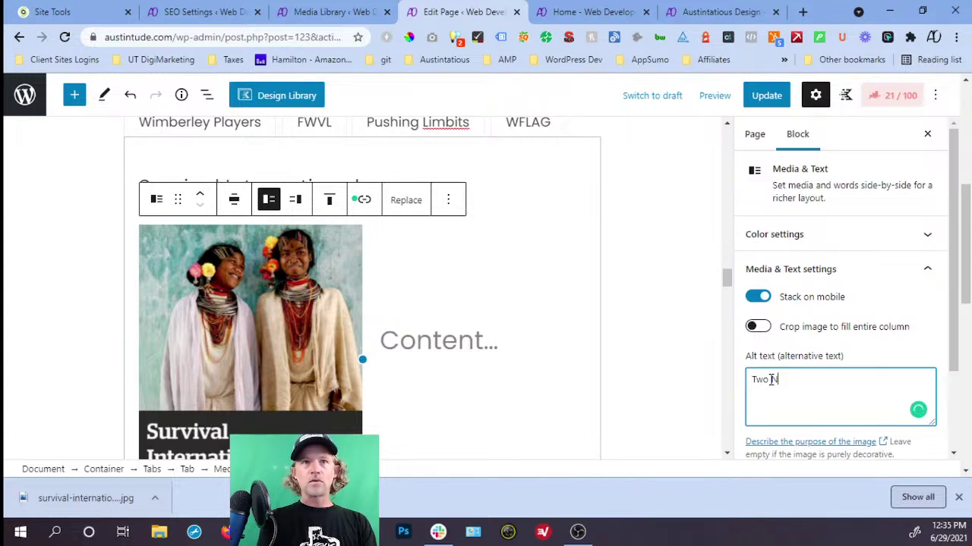
text(ive G)
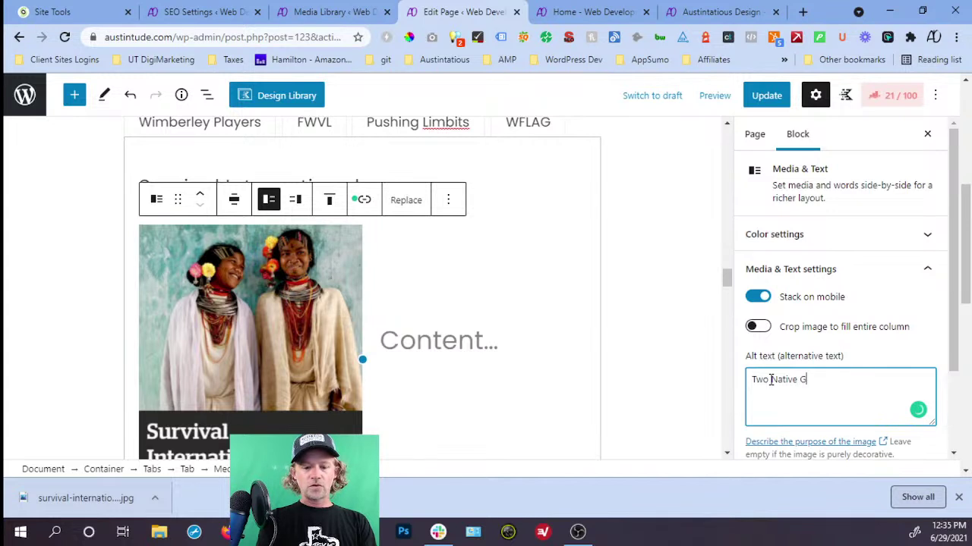
text(irls wearing)
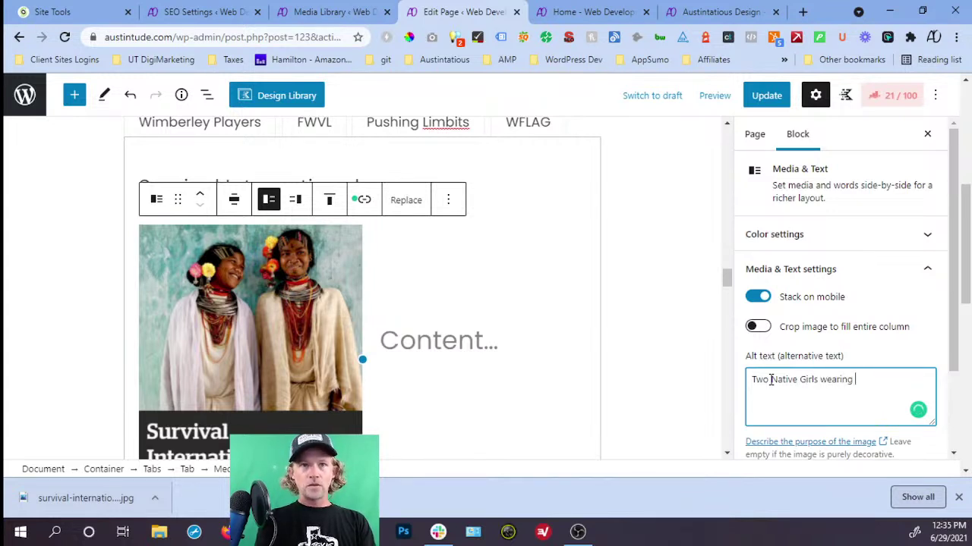
text( customary)
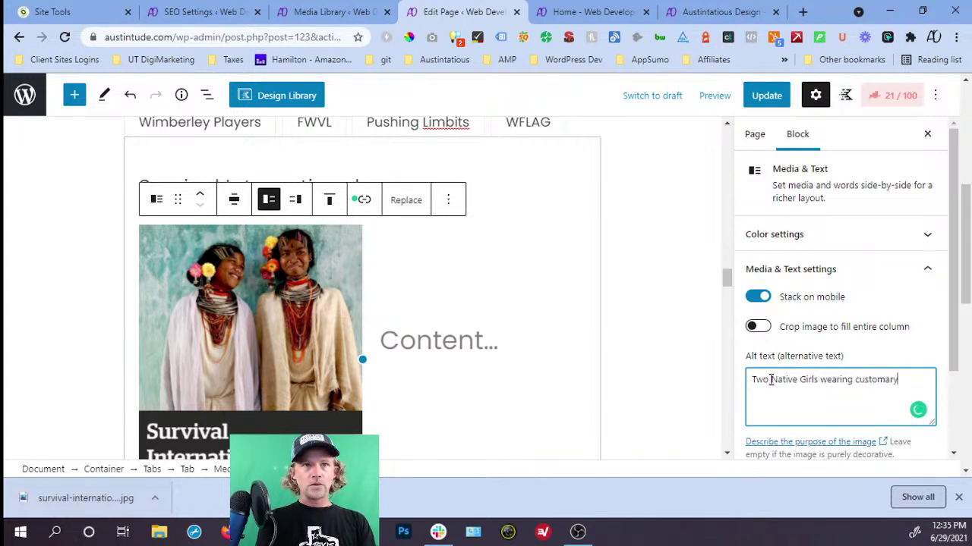
text( jewel)
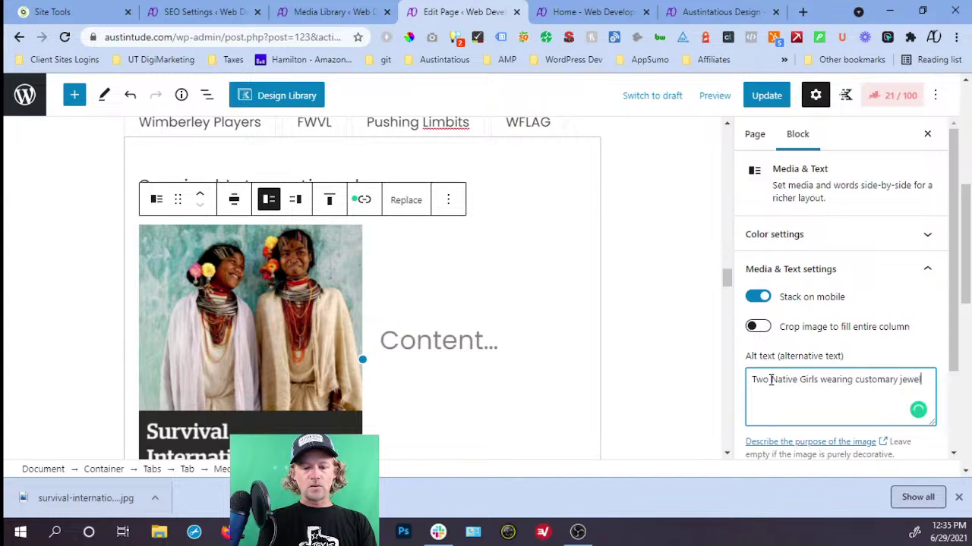
text(ry, smil)
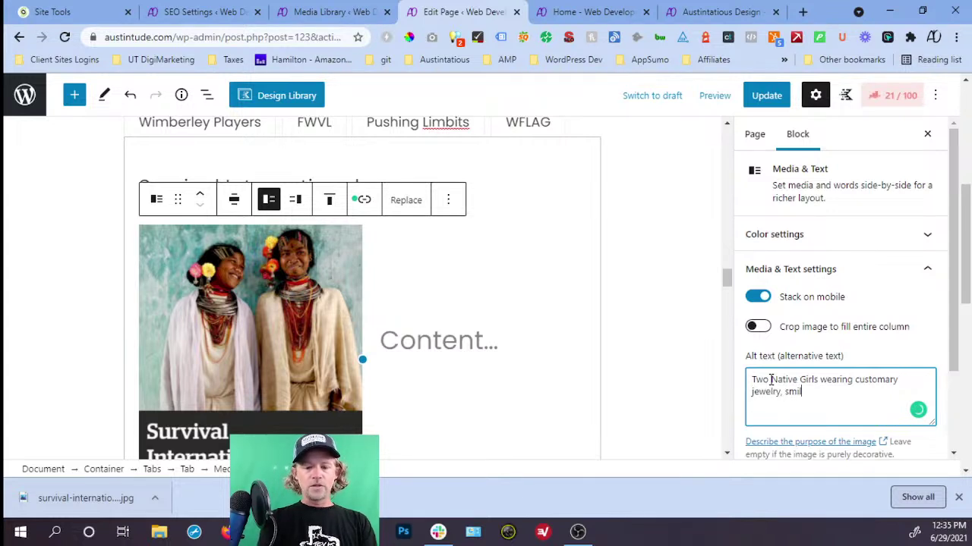
text(ing at )
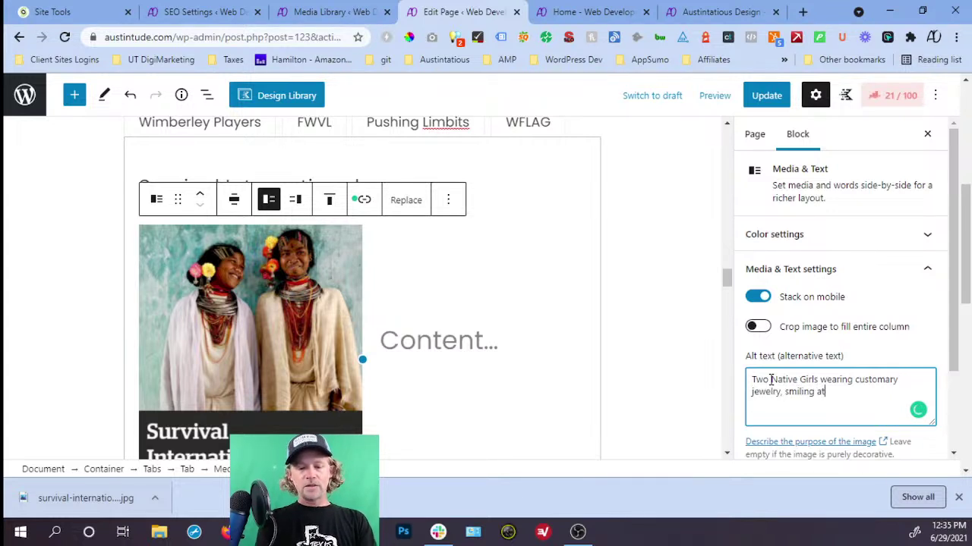
text(each other)
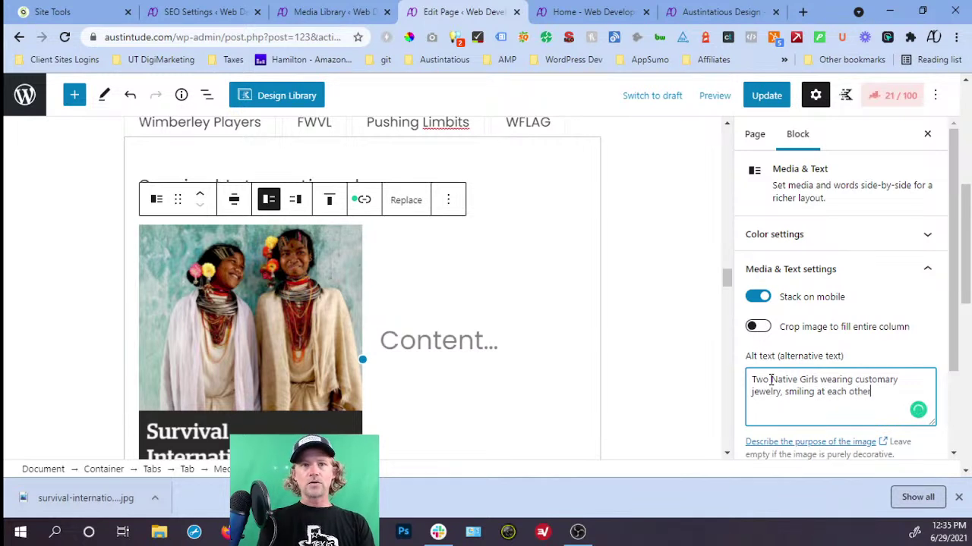
Extend the image's alt text with the sentence "Survival International helps their people." on its own line.
text(. Survival International helps th)
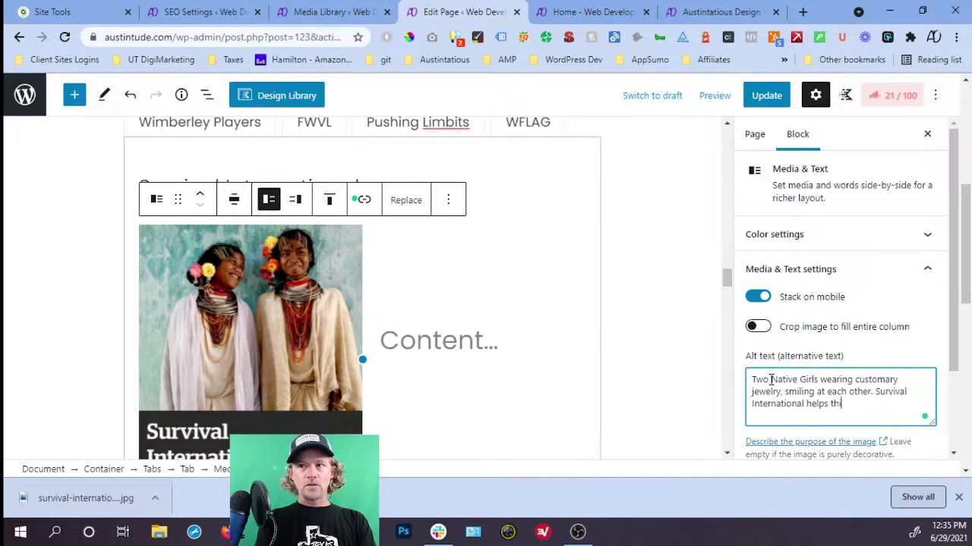
text(eir)
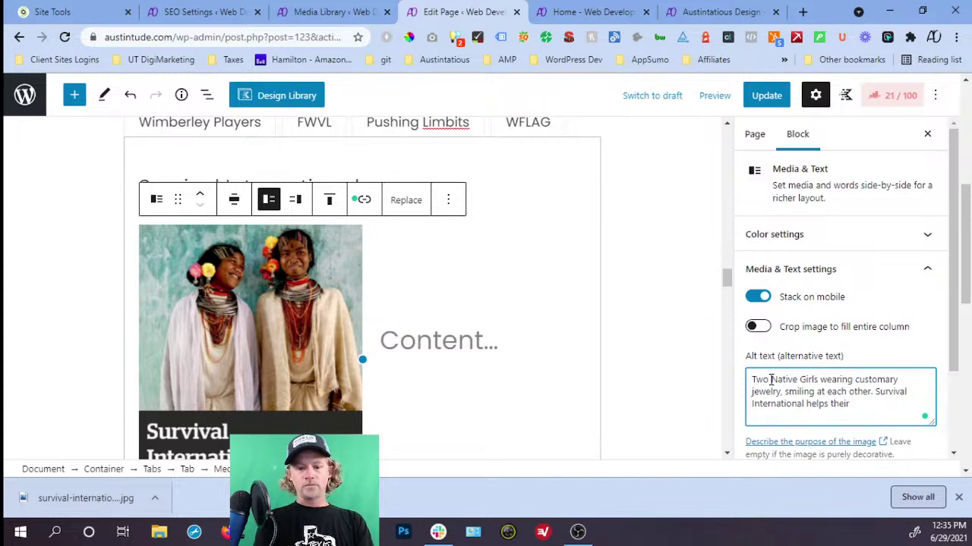
text( people.)
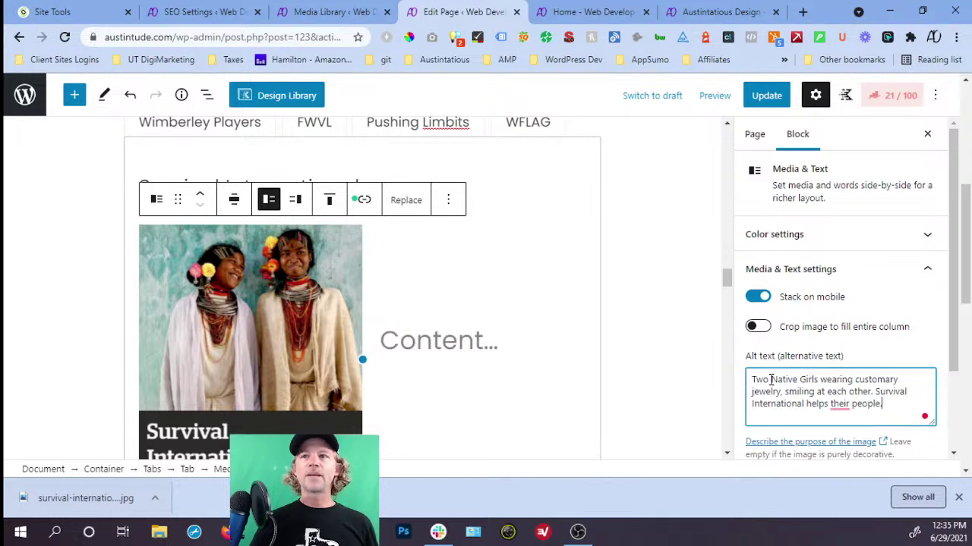
mouse_move(847, 401)
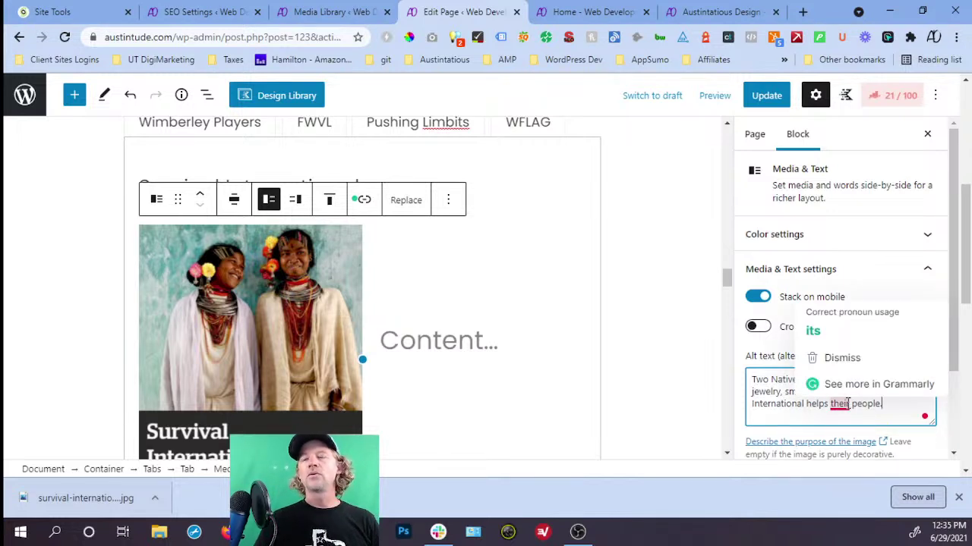
click(762, 405)
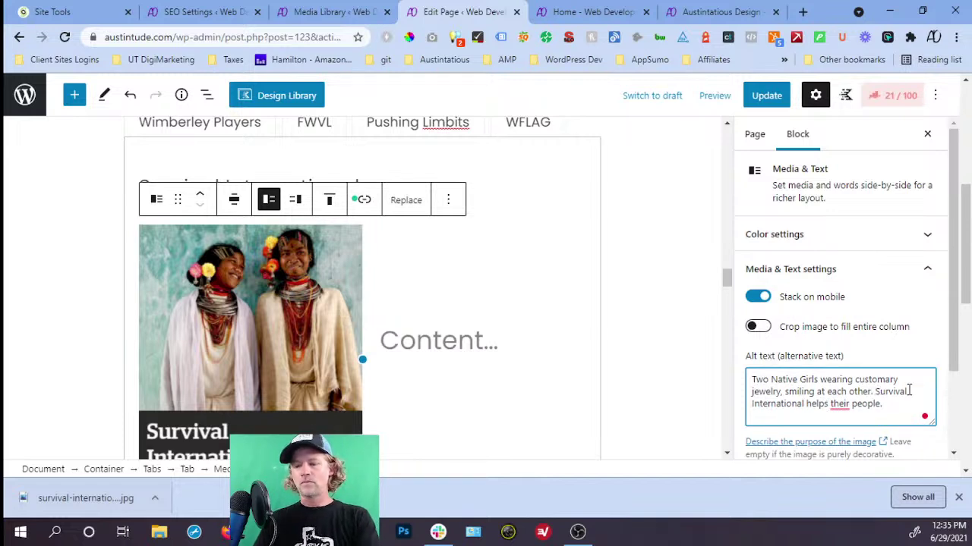
key(Return)
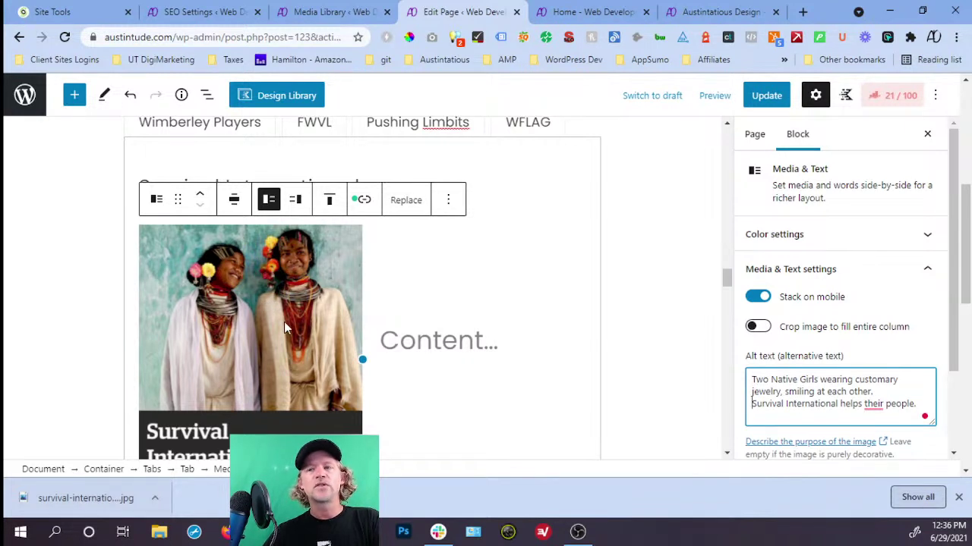
Search Google for survival international in a new browser tab and copy the first result's description from "We fight" through "across the globe".
scroll(318, 358, up, 1)
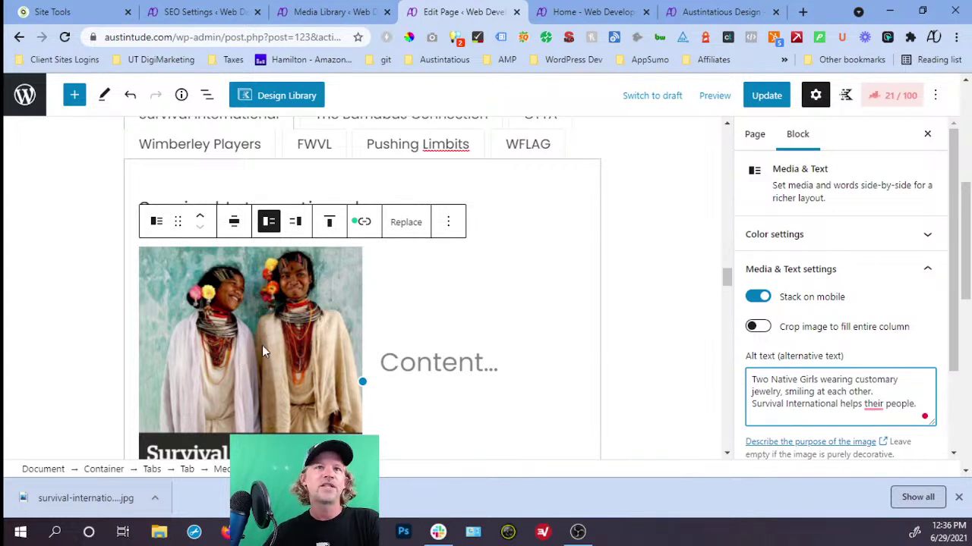
click(460, 361)
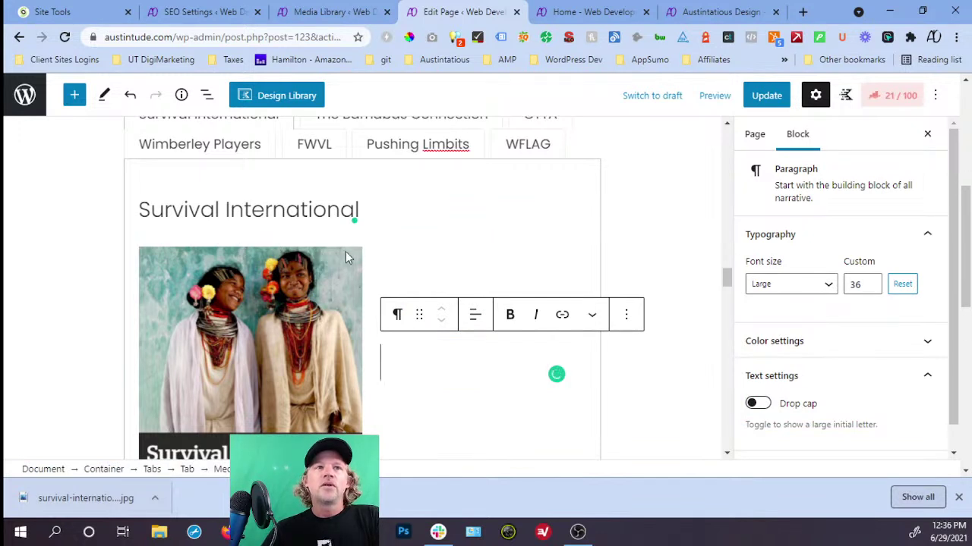
mouse_move(280, 238)
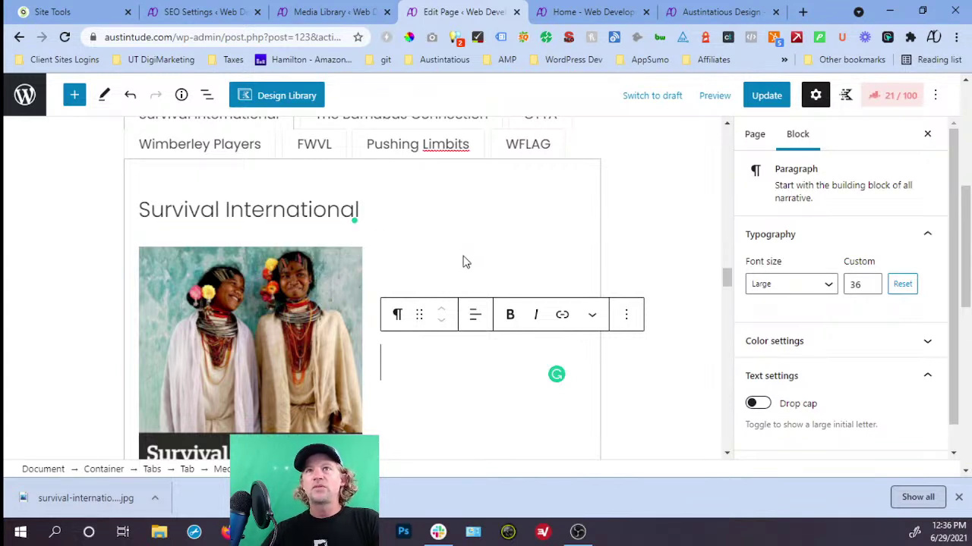
click(805, 11)
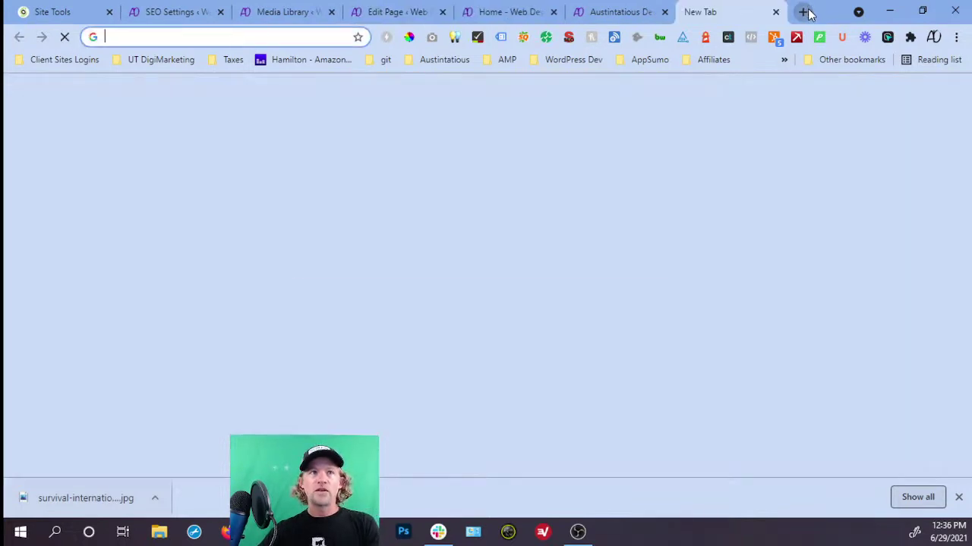
text(surviv)
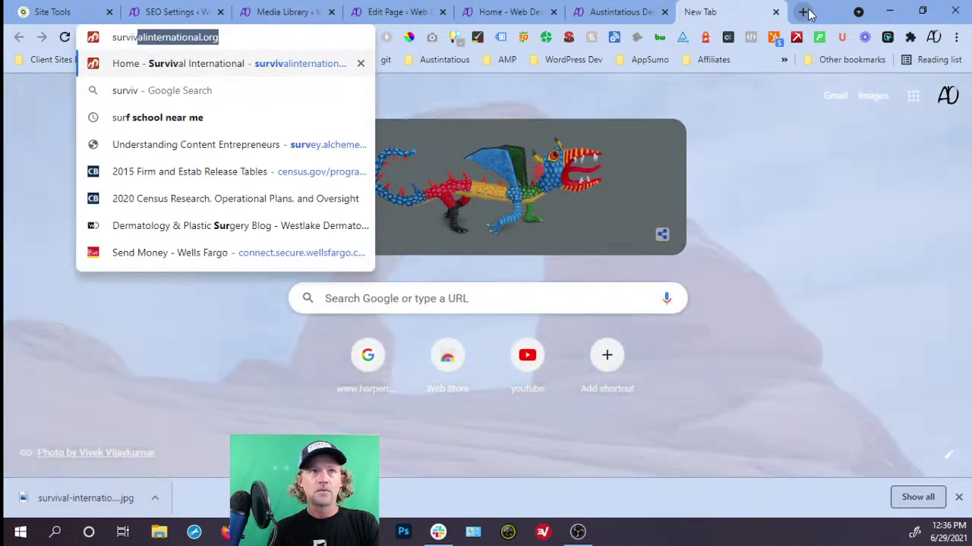
text(al internationa;)
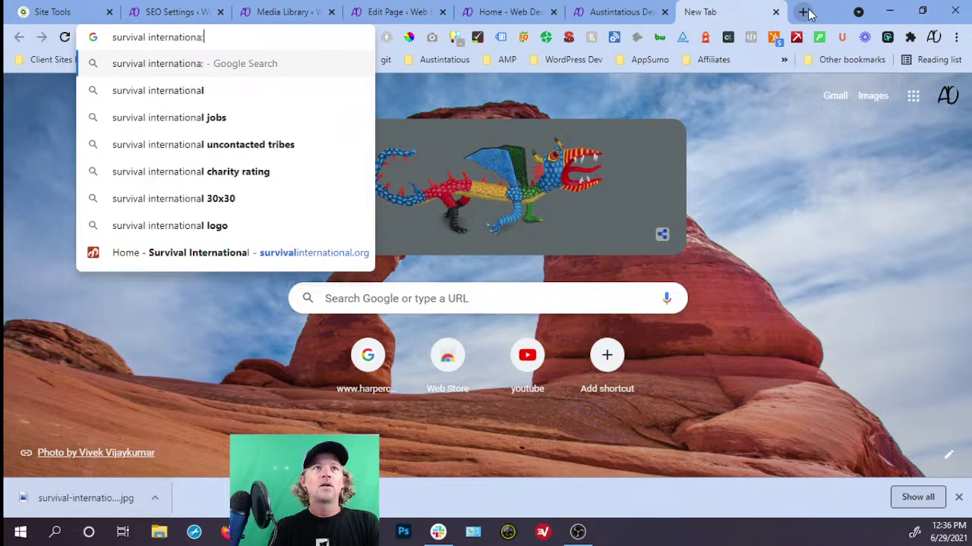
key(BackSpace)
text(l)
key(Return)
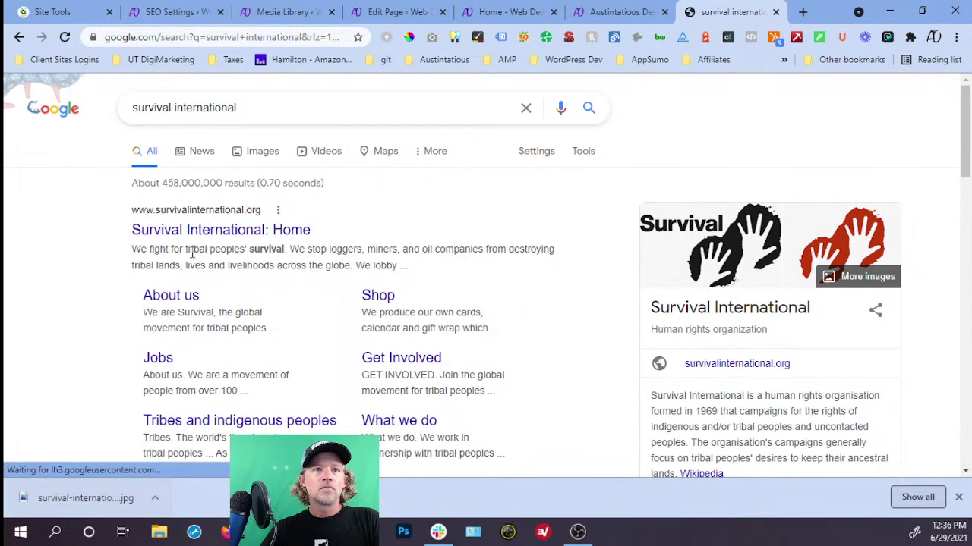
drag(132, 249, 349, 292)
key(ctrl+c)
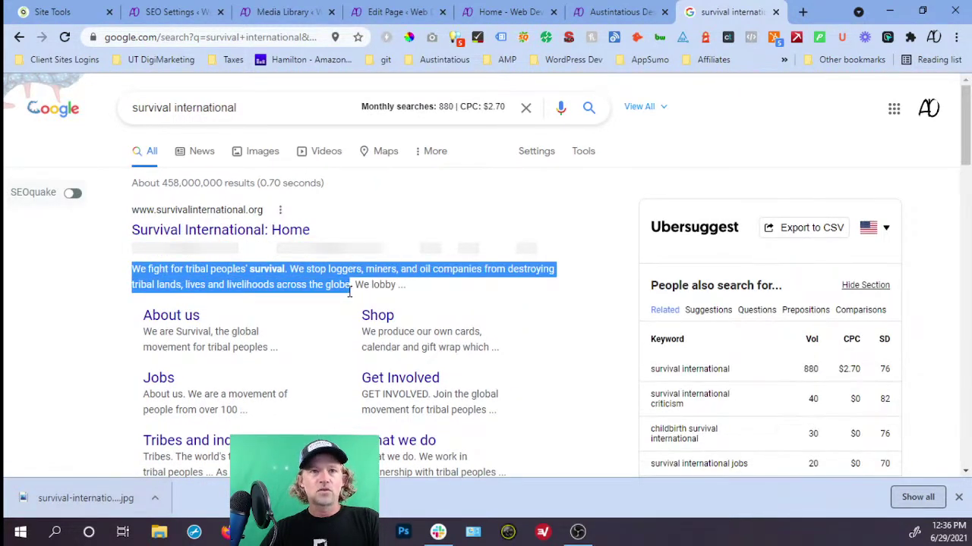
Back in the home page editor, transform the content paragraph beside the image into a Heading 3 Headline and paste the copied description.
click(279, 12)
click(387, 12)
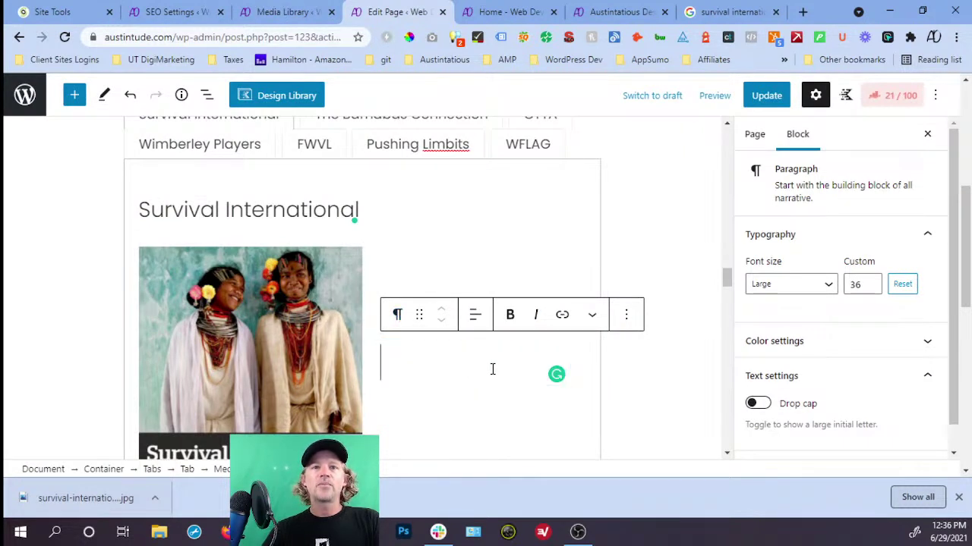
click(396, 314)
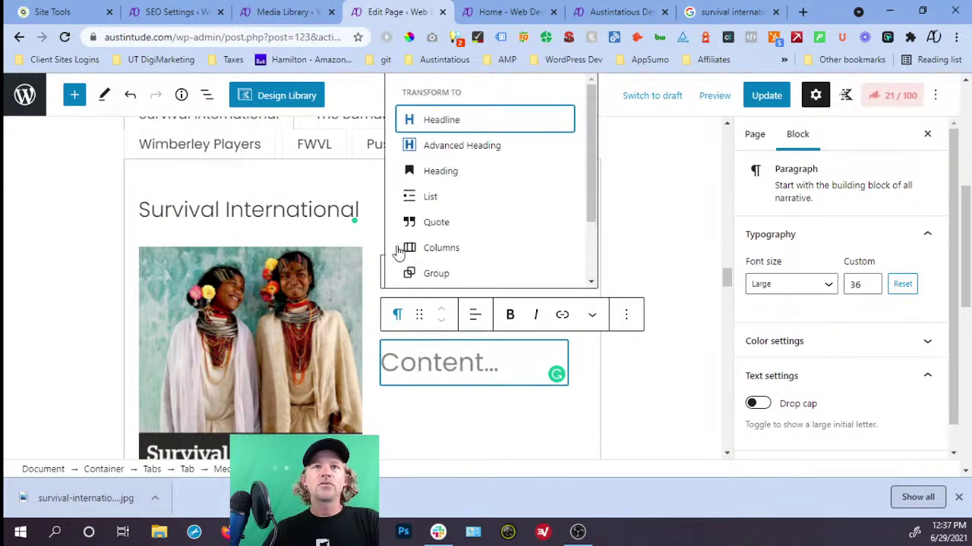
click(430, 126)
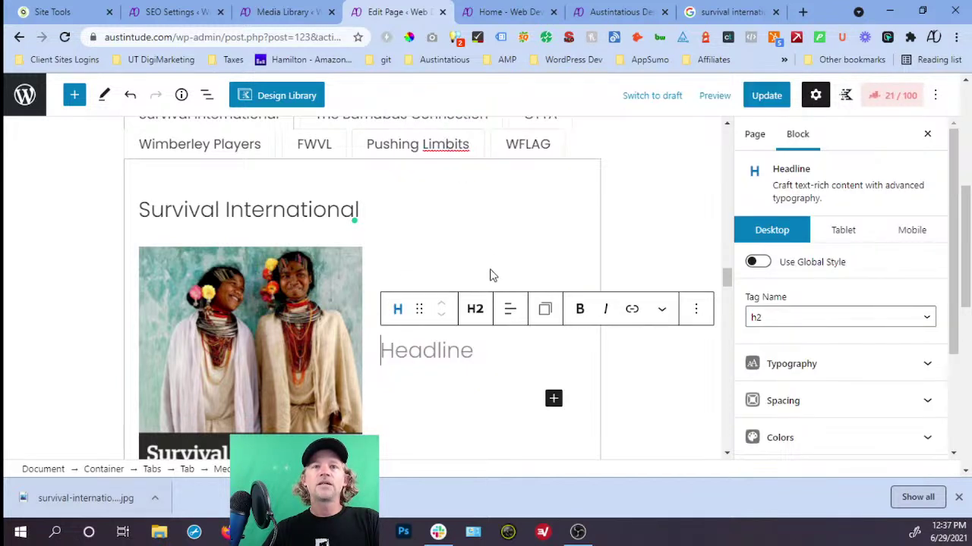
click(476, 311)
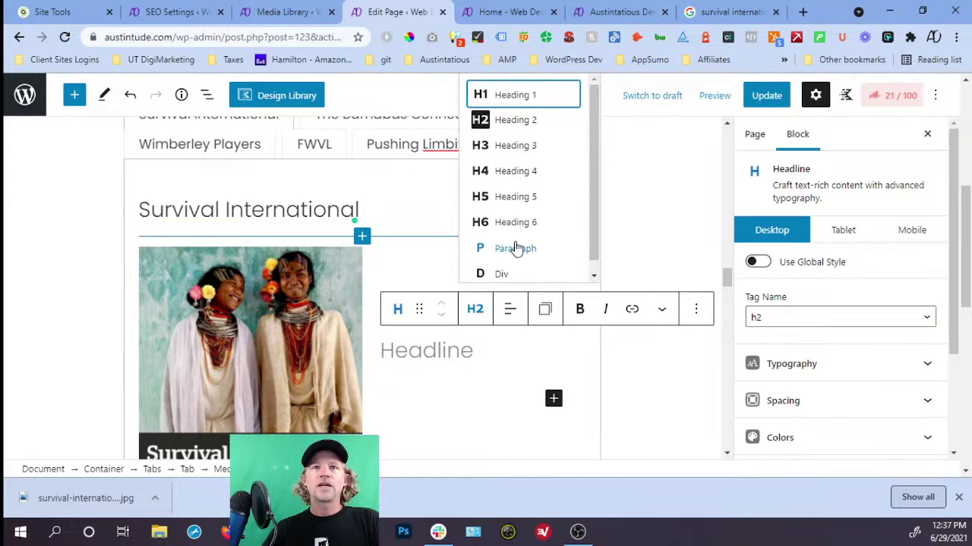
click(524, 150)
click(438, 348)
key(ctrl+v)
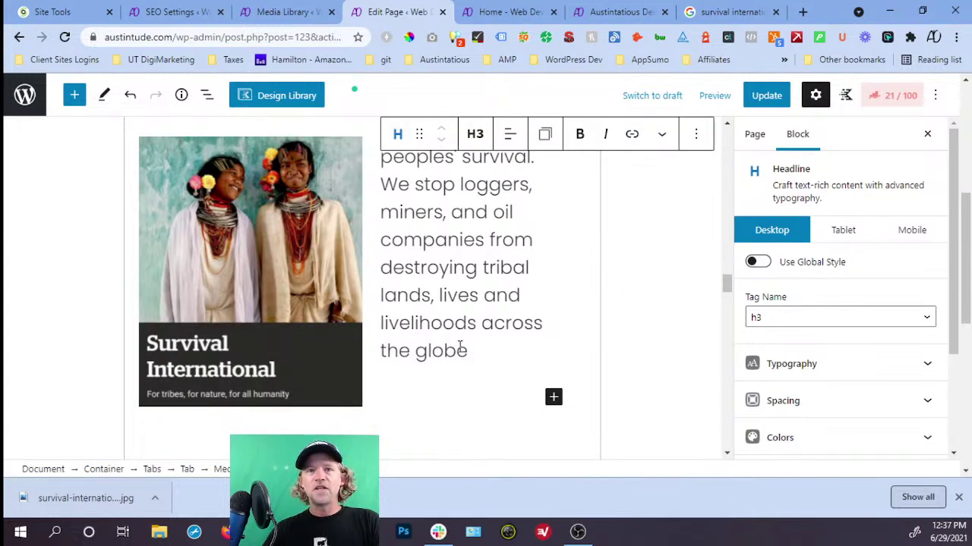
Add a Headline block below the pasted description beside the Survival International image and set its tag to Paragraph.
scroll(455, 282, up, 3)
scroll(457, 287, down, 1)
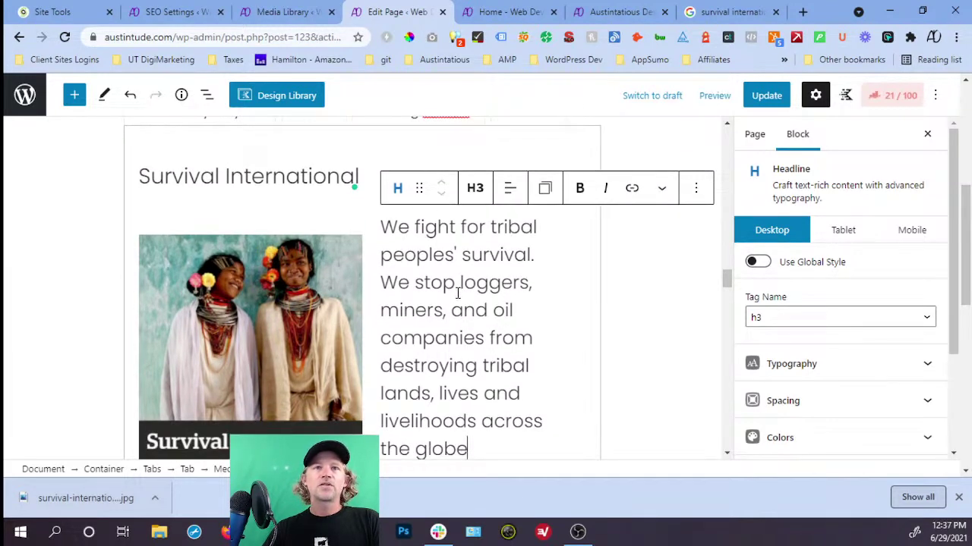
click(286, 179)
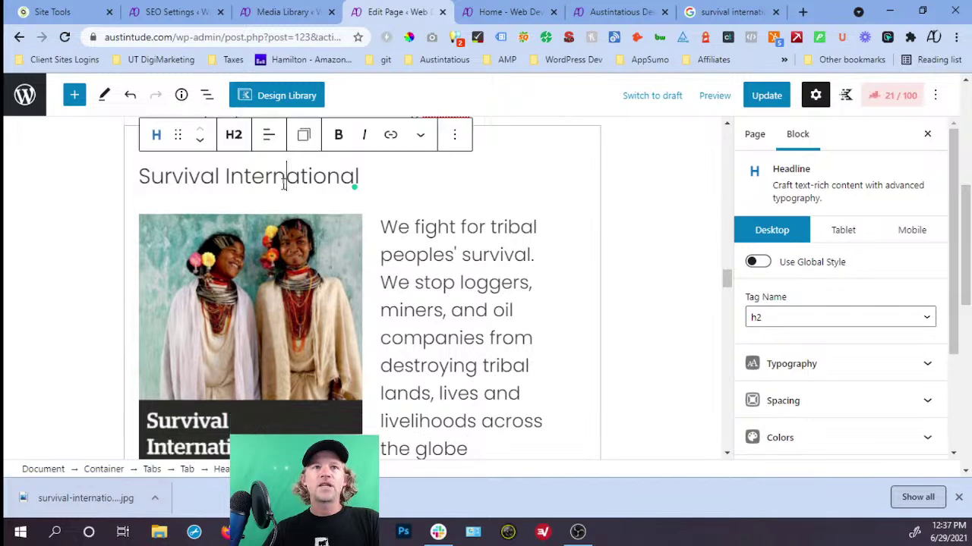
click(456, 250)
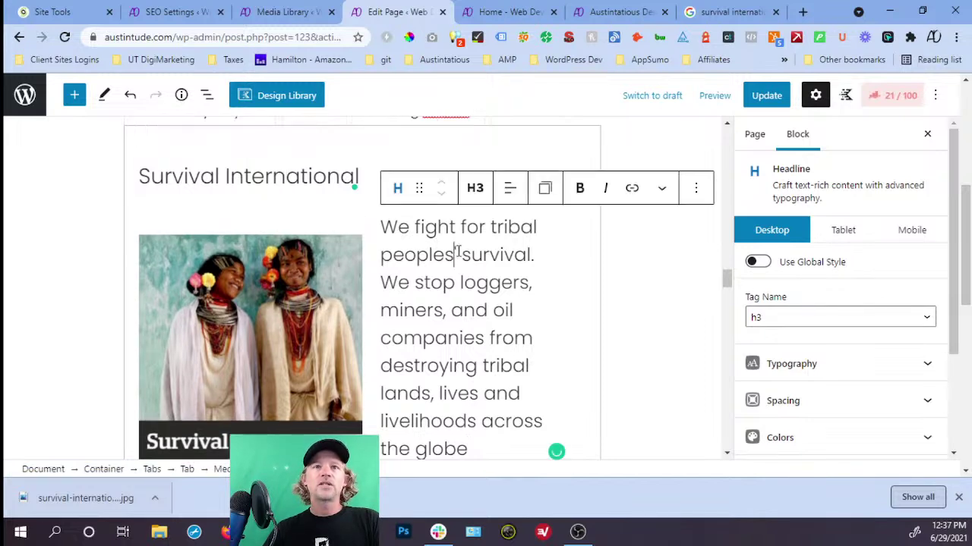
scroll(448, 258, down, 3)
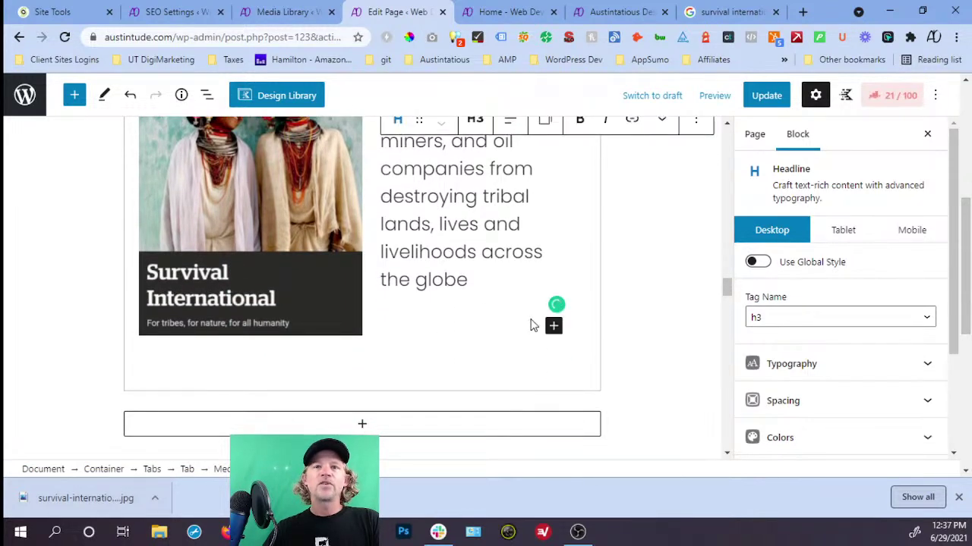
click(531, 327)
click(551, 327)
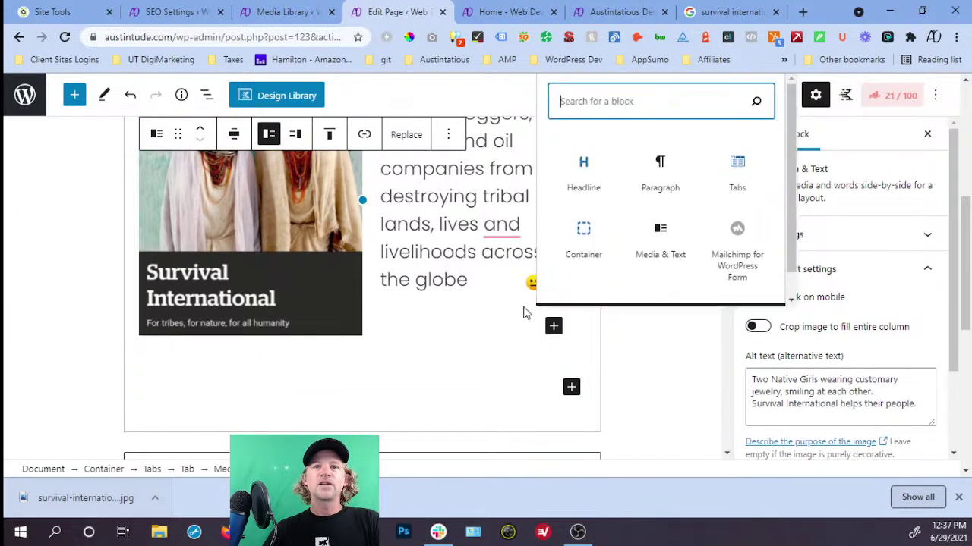
click(591, 185)
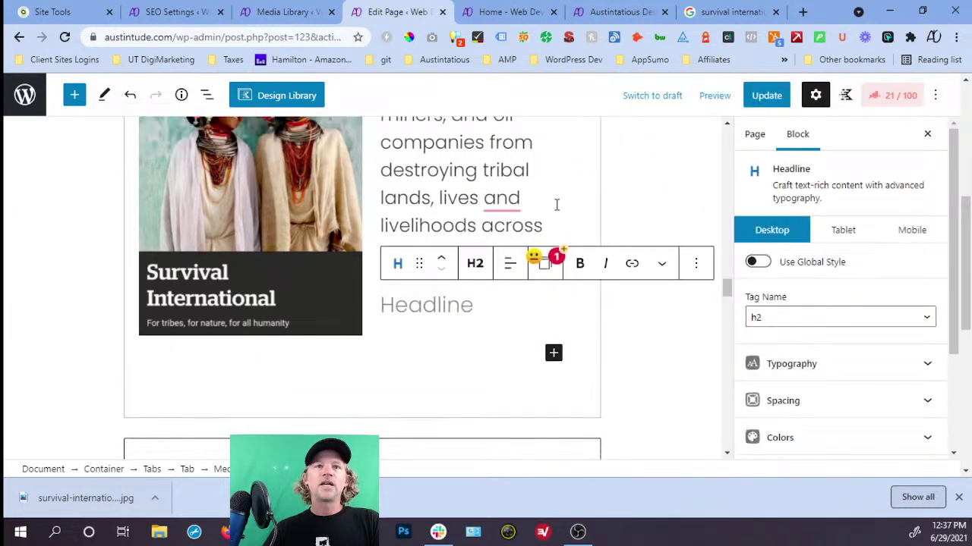
click(476, 266)
scroll(526, 348, down, 1)
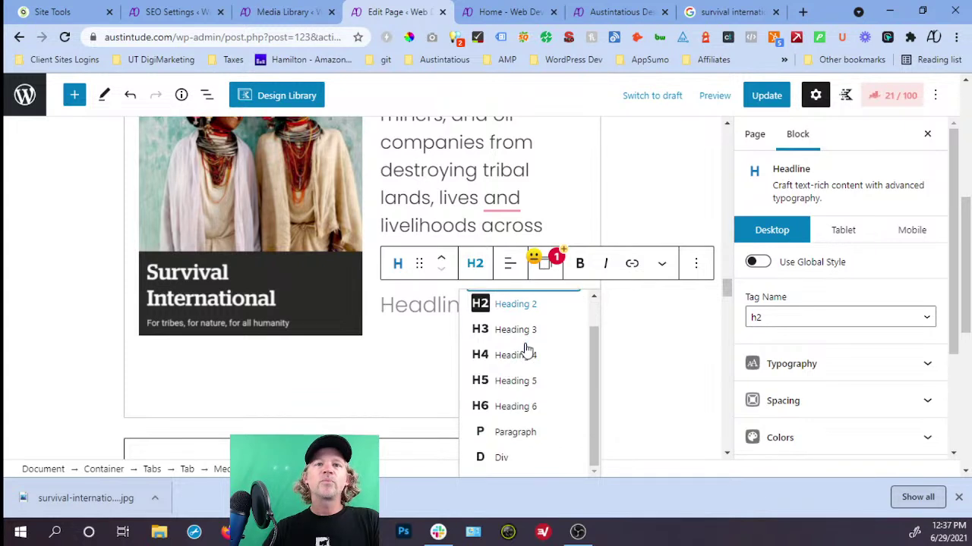
click(520, 431)
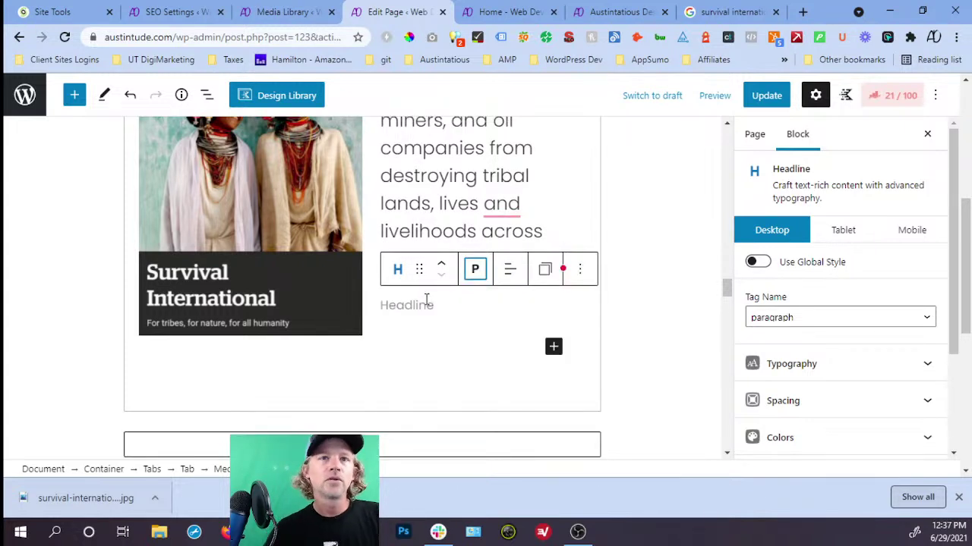
Enter "We partner with Survival International by providing digital marketing consulting" in the new paragraph-level Headline.
click(427, 302)
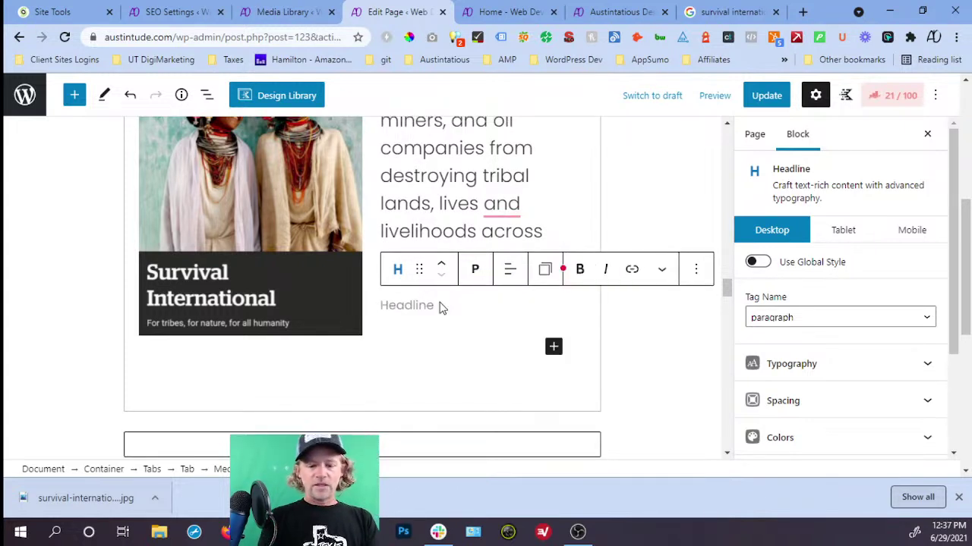
text(We)
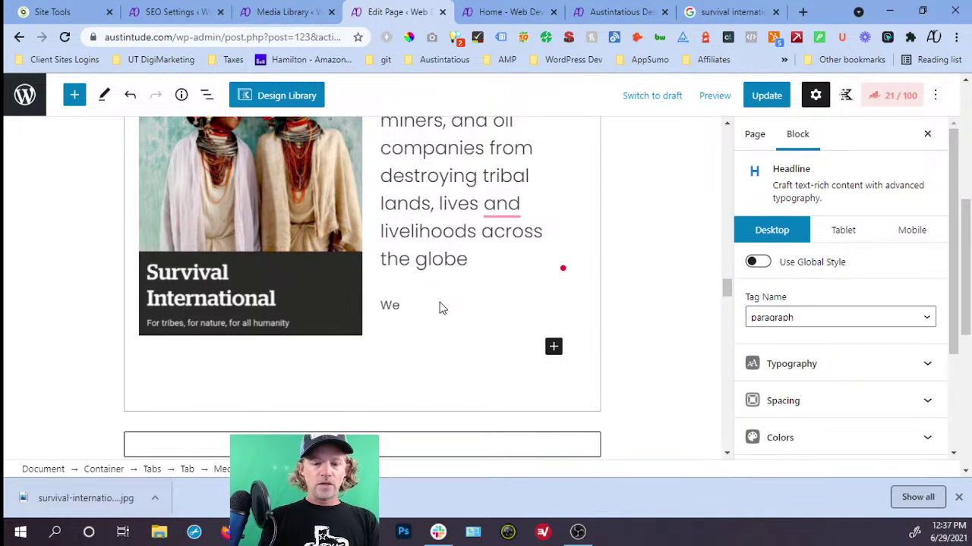
text( partner with Survival International by providing )
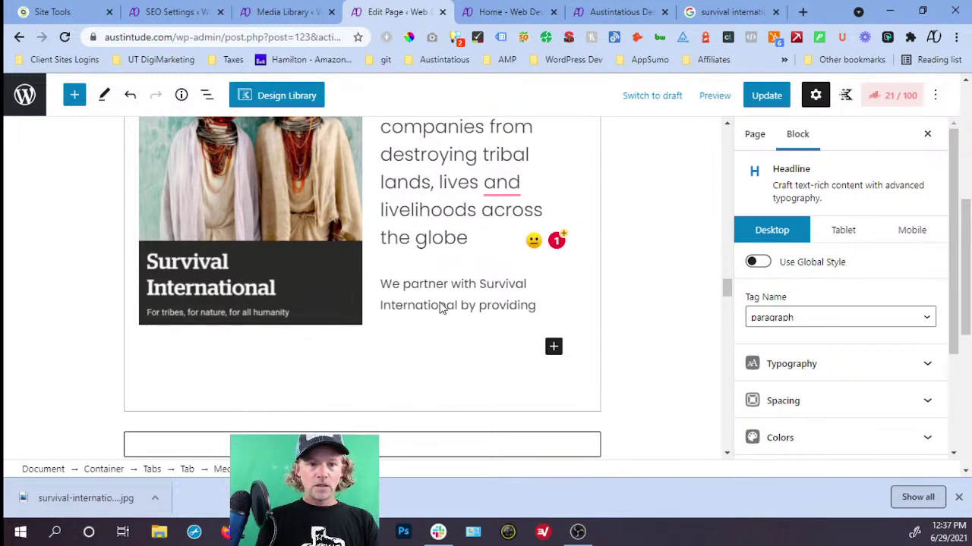
text(consultin)
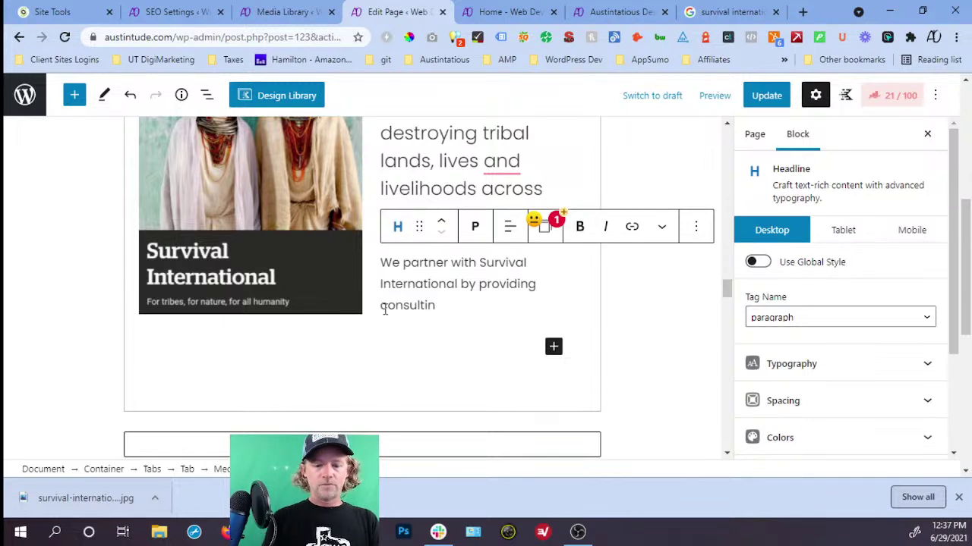
text(digital marketin)
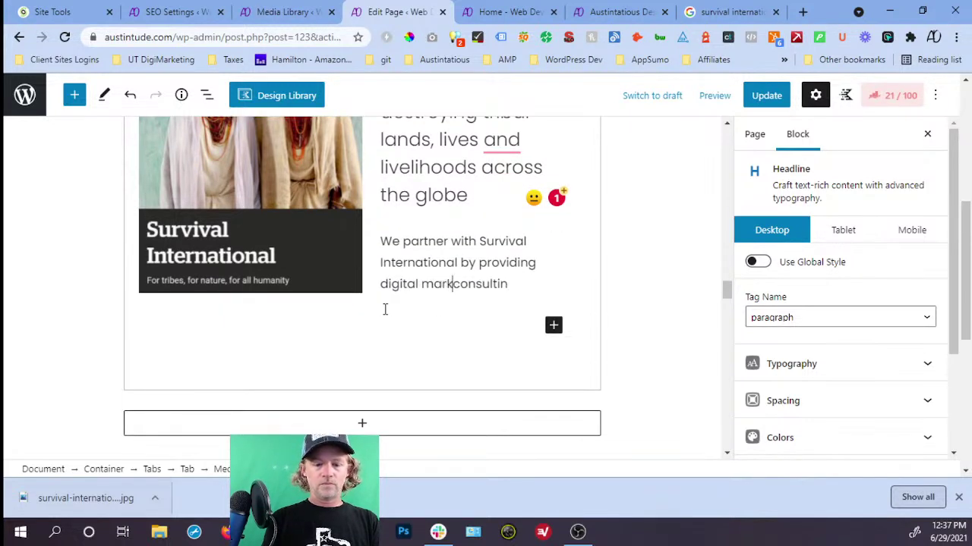
text(g consultin)
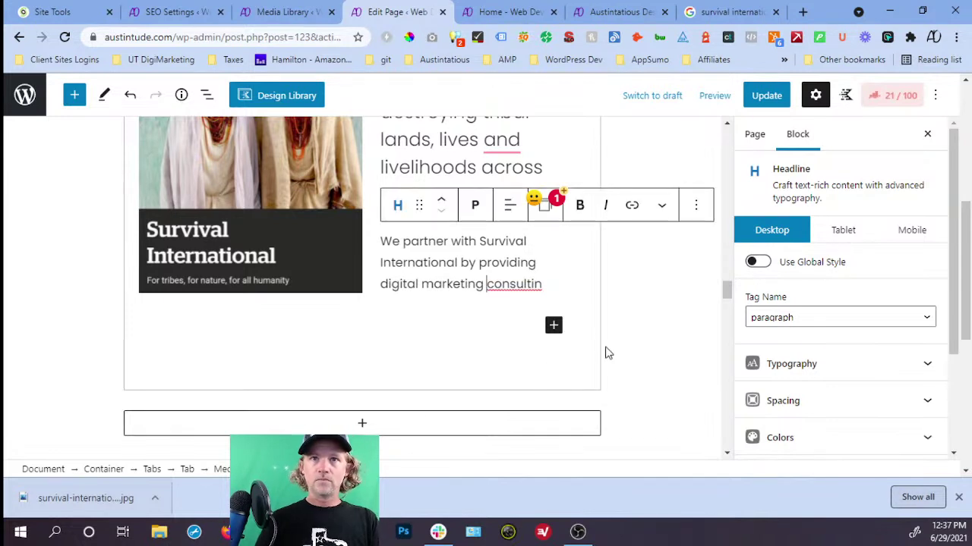
text(g)
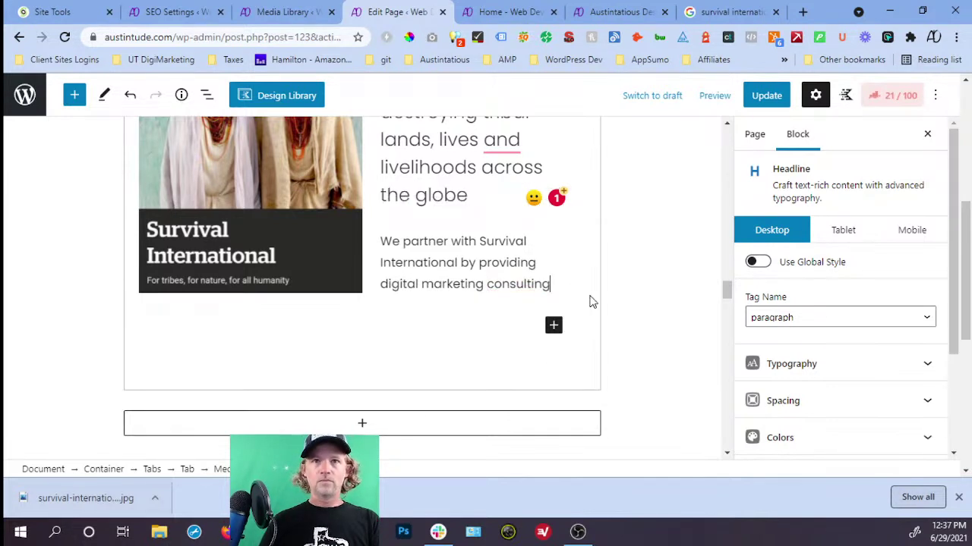
Reword the paragraph's ending to "digital marketing and SEM/SMM strategy & consulting." and update the page.
click(487, 286)
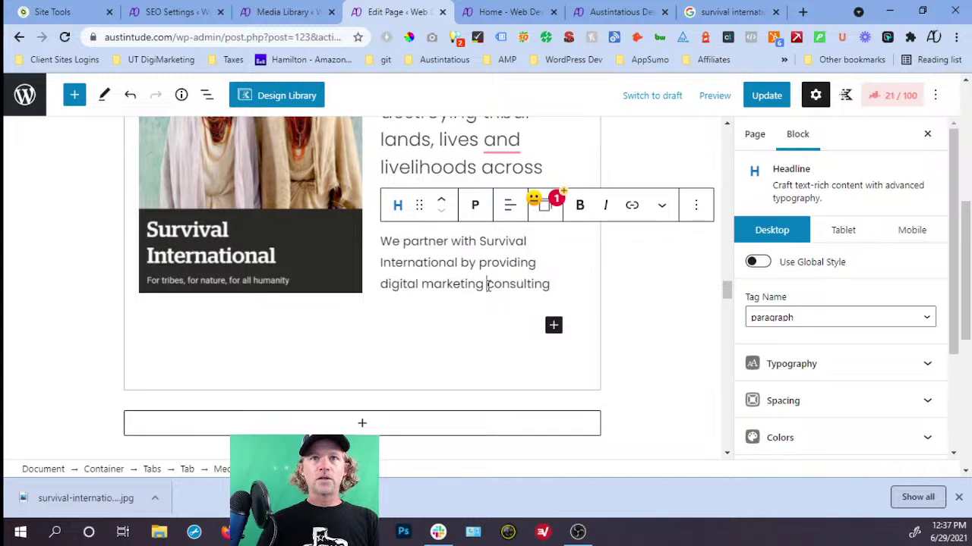
text(and)
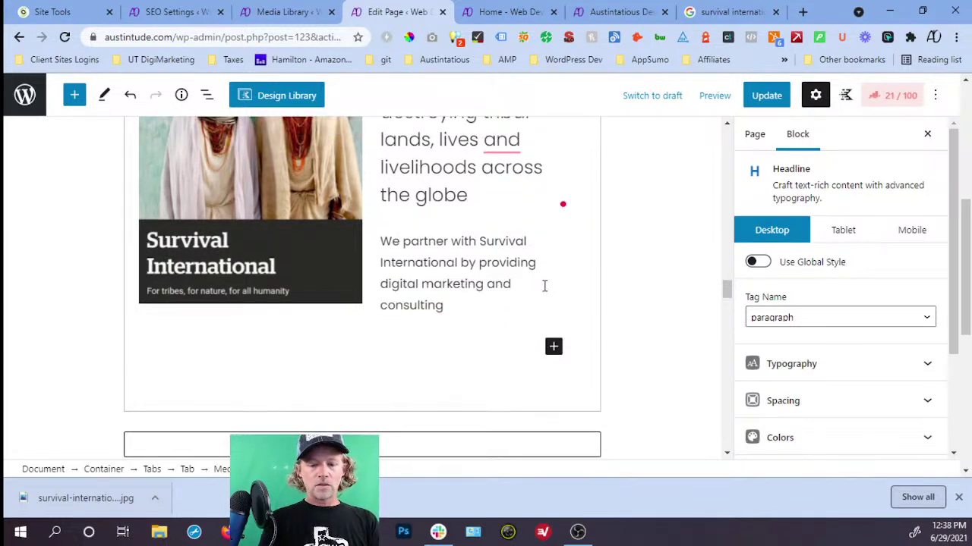
text( SEM strategy)
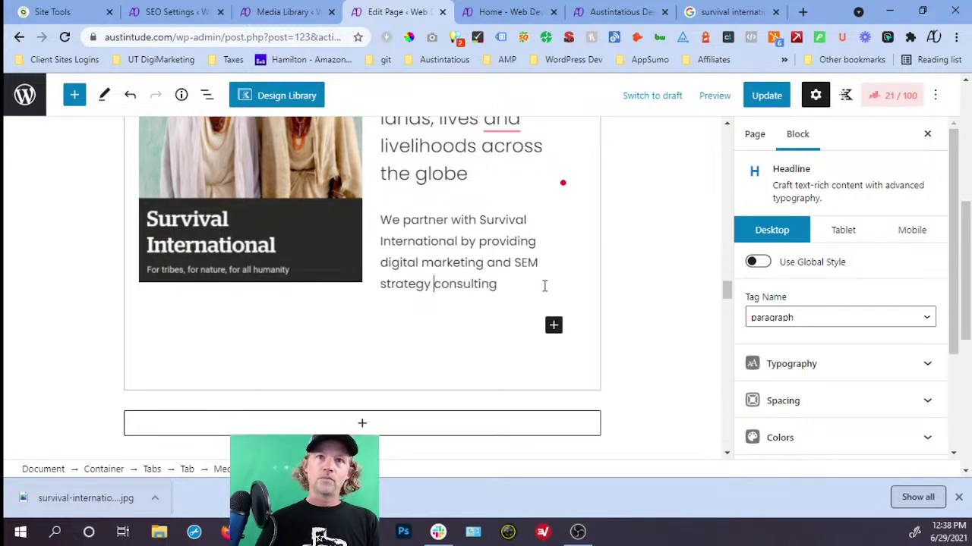
click(542, 264)
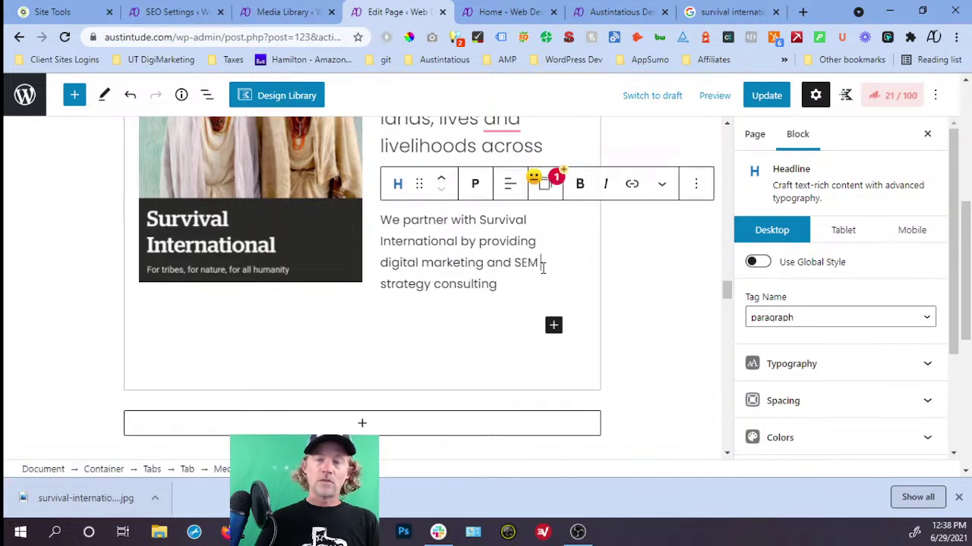
text(/SMM)
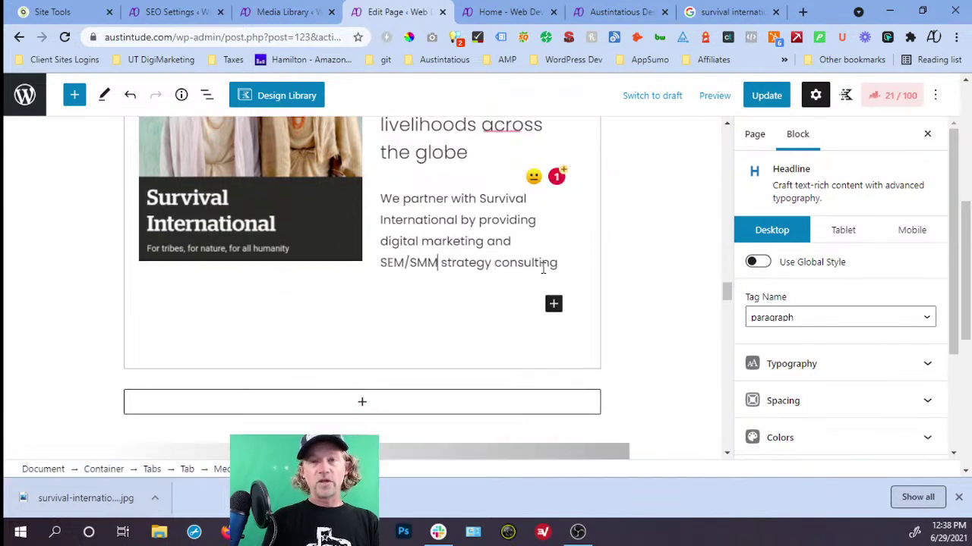
click(491, 262)
text(&)
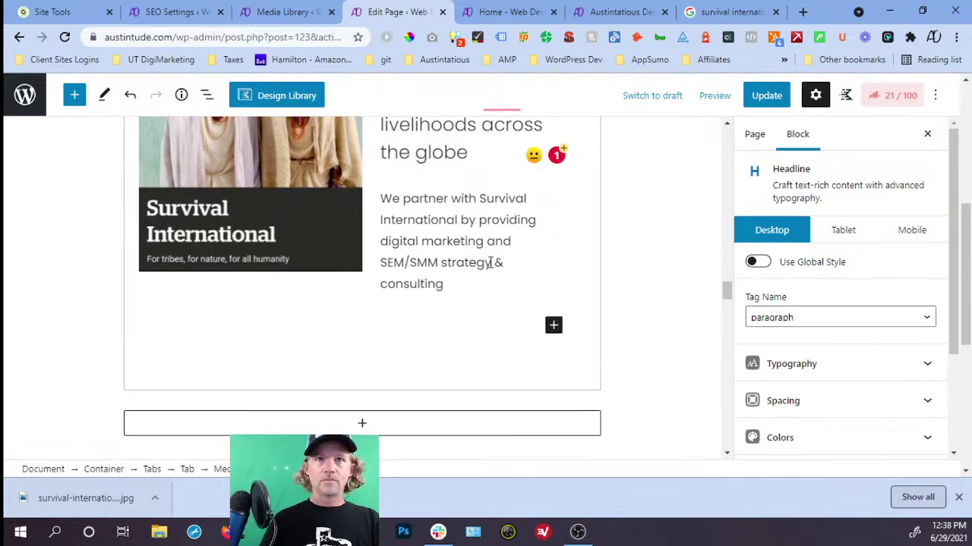
click(486, 283)
text(.)
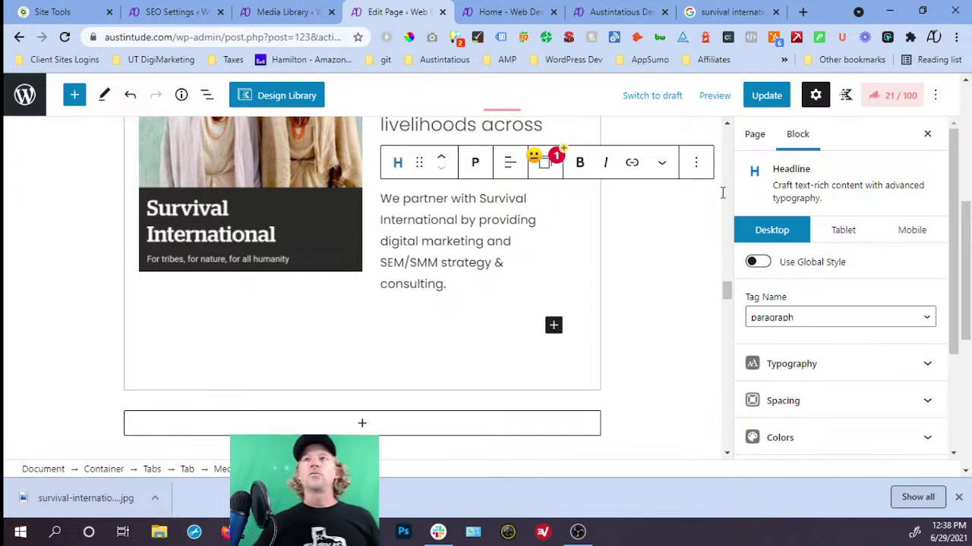
click(762, 102)
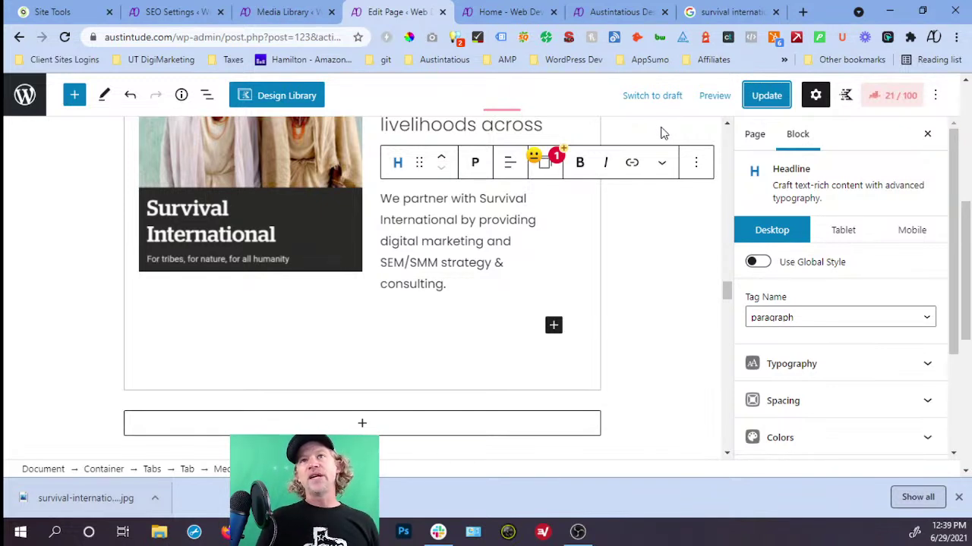
Reload the live home page to check the Survival International tab, and dock the developer tools below the page.
click(526, 14)
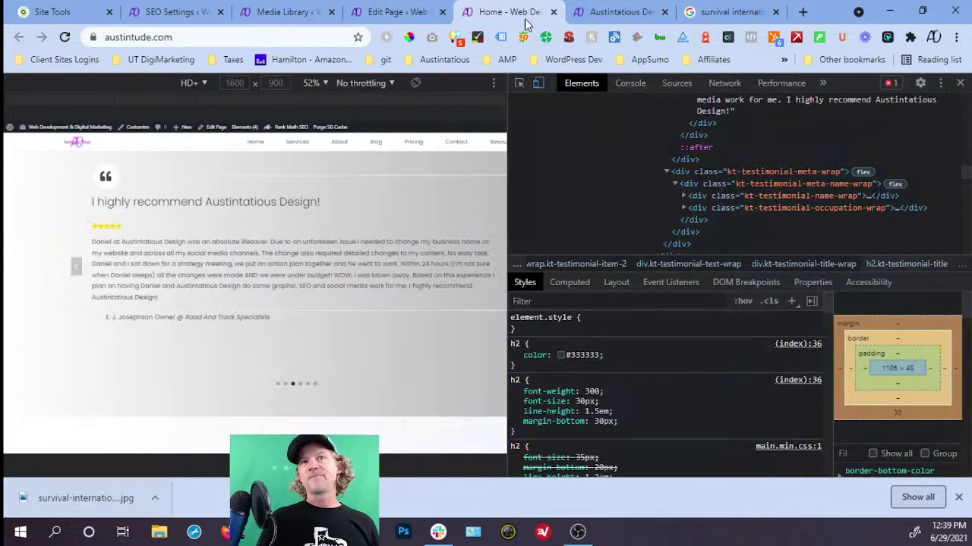
click(64, 37)
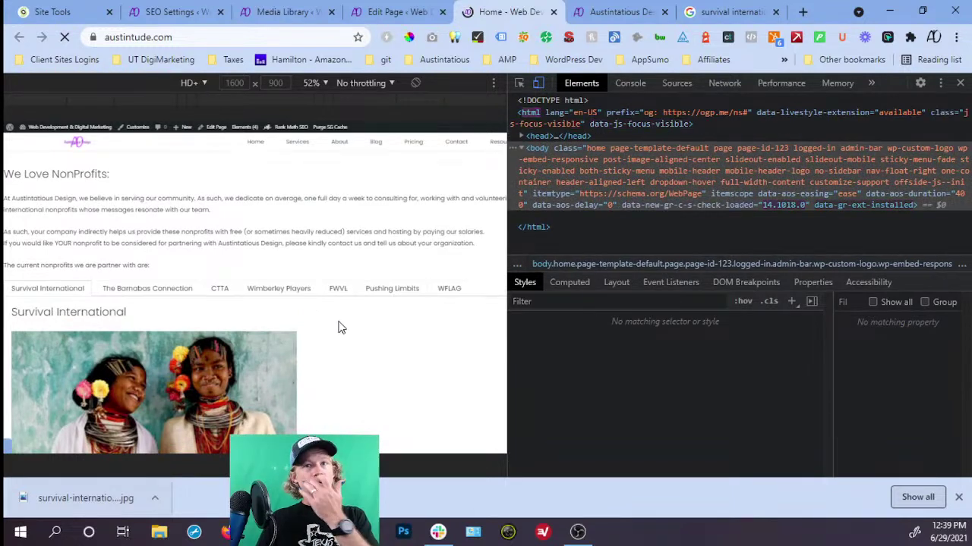
scroll(341, 327, down, 3)
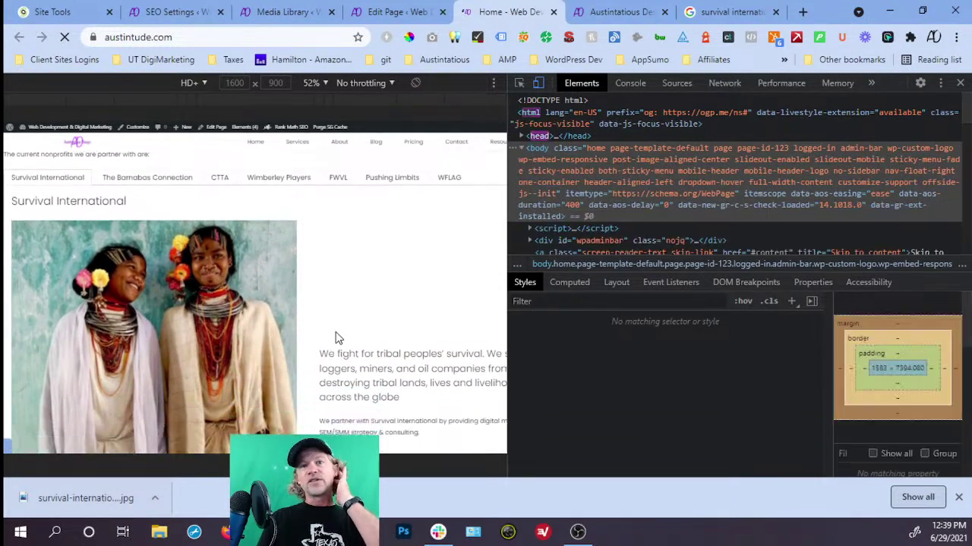
scroll(336, 334, down, 3)
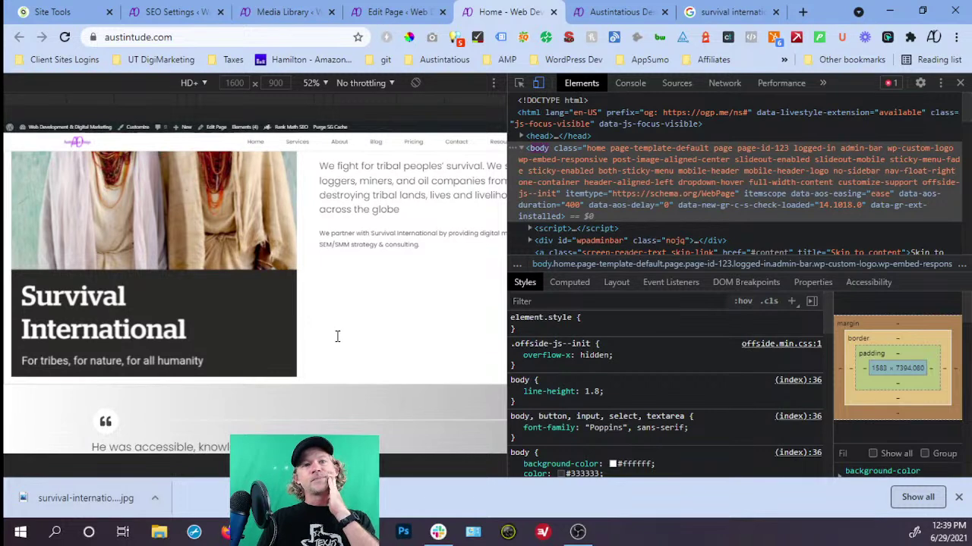
scroll(333, 338, up, 2)
scroll(328, 344, up, 2)
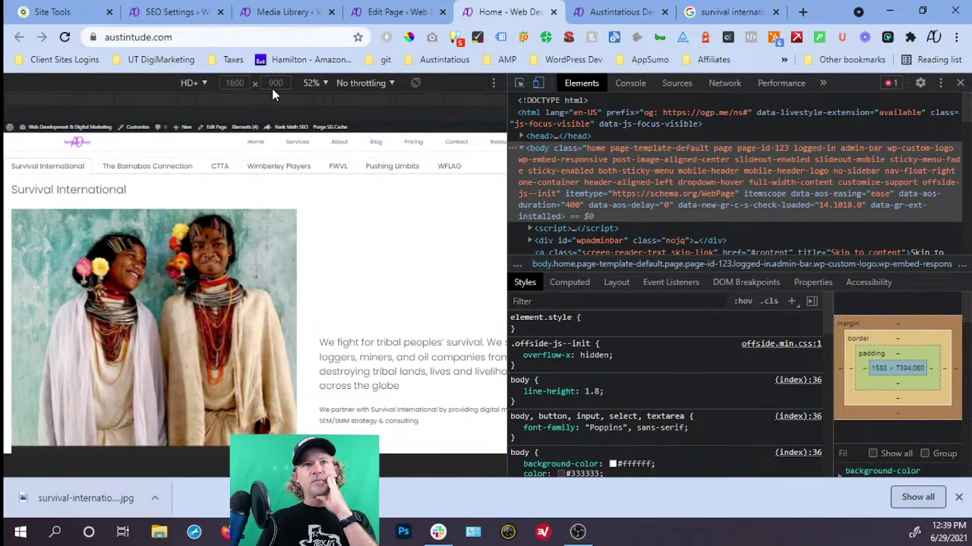
click(940, 83)
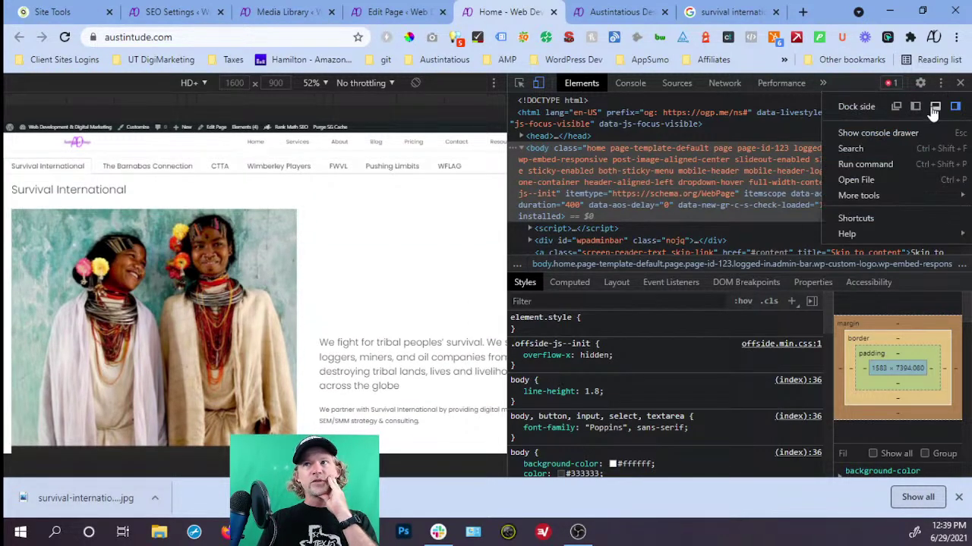
click(932, 106)
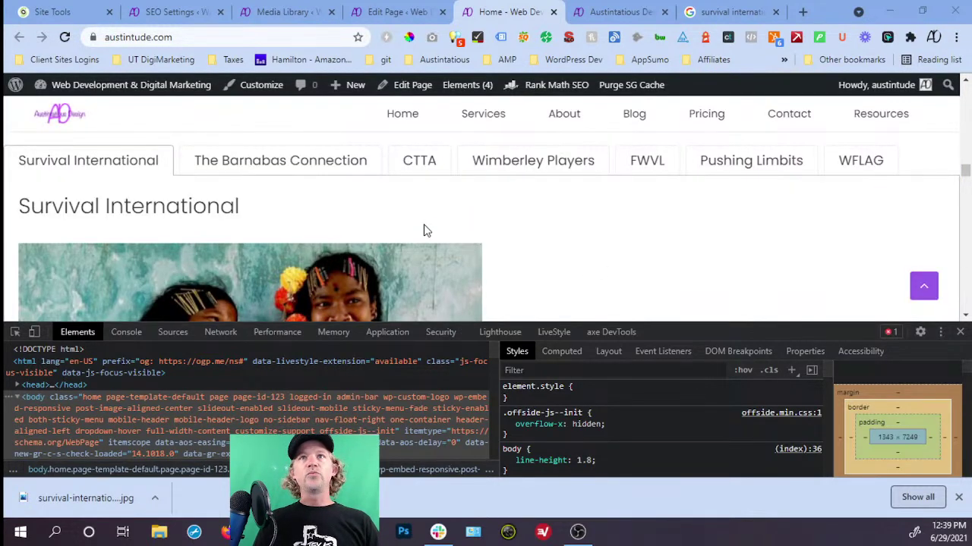
Back in the home page editor, set the Container block around the nonprofit tabs to Contained width.
click(395, 13)
scroll(607, 288, up, 5)
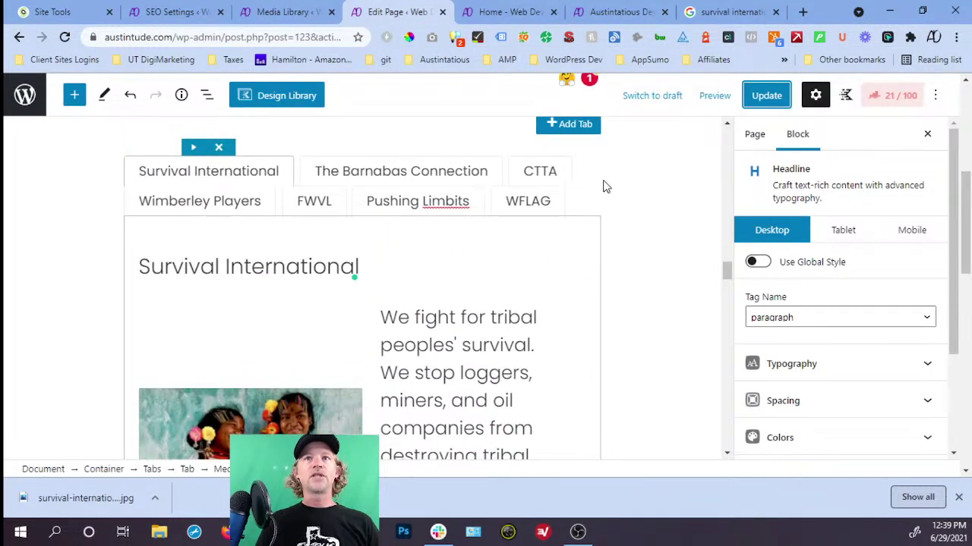
click(605, 187)
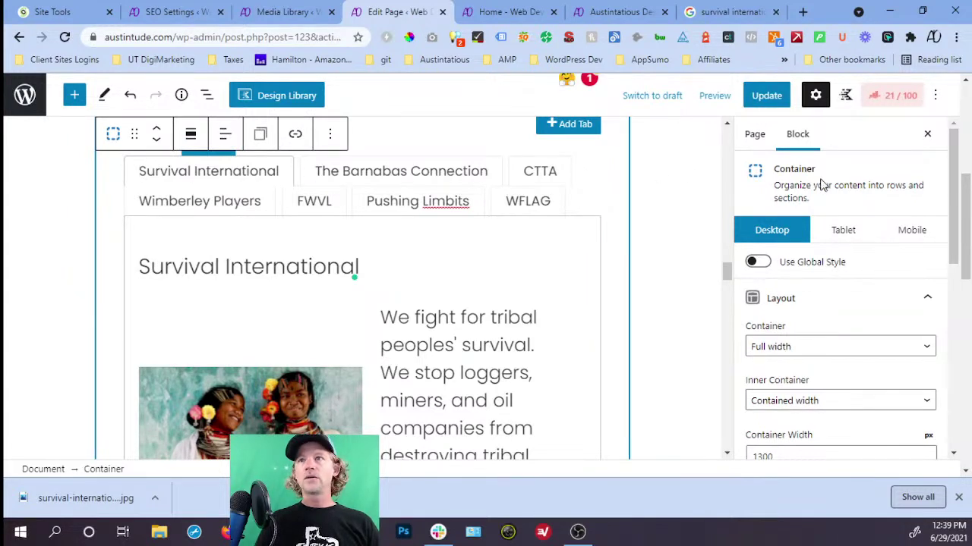
scroll(814, 308, down, 2)
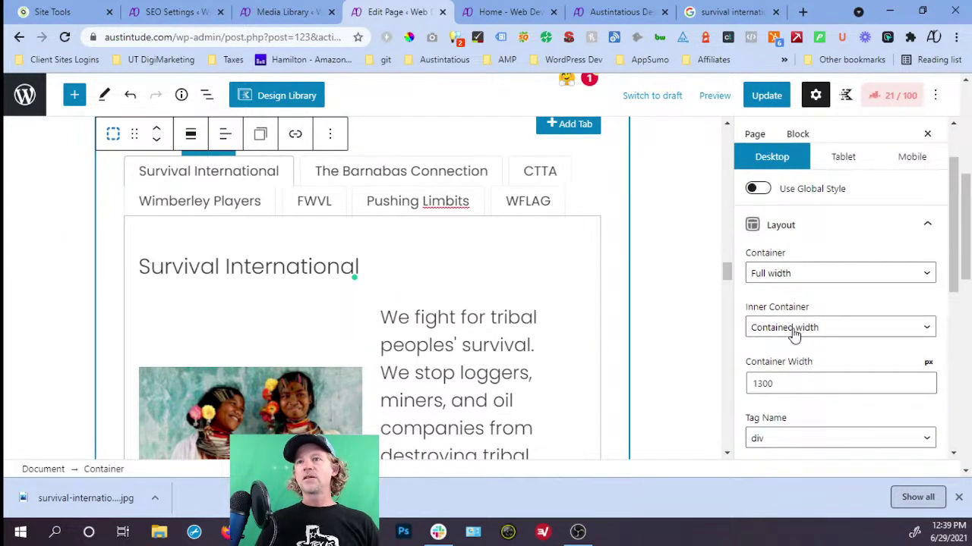
click(791, 281)
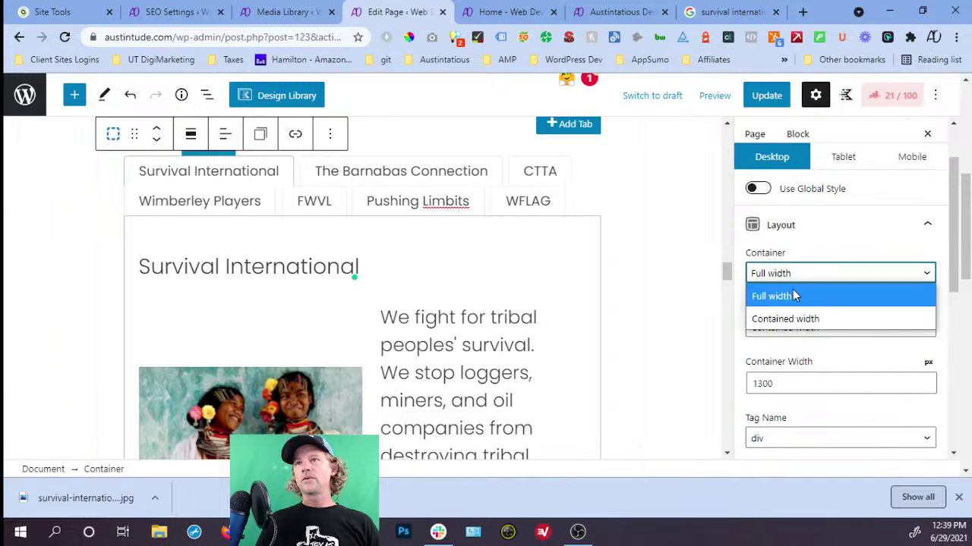
click(798, 326)
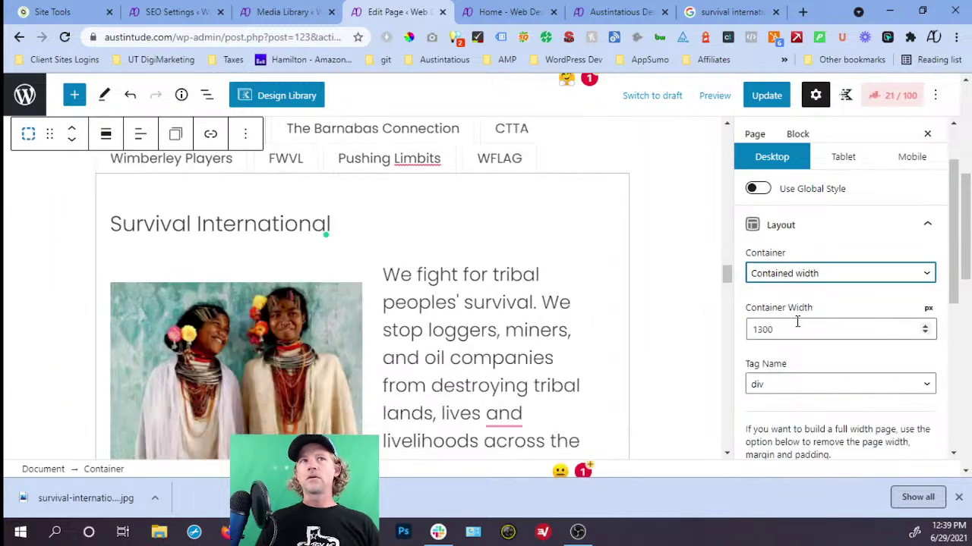
Update the page and reload the live home page to check the width of the nonprofit tabs section.
click(765, 98)
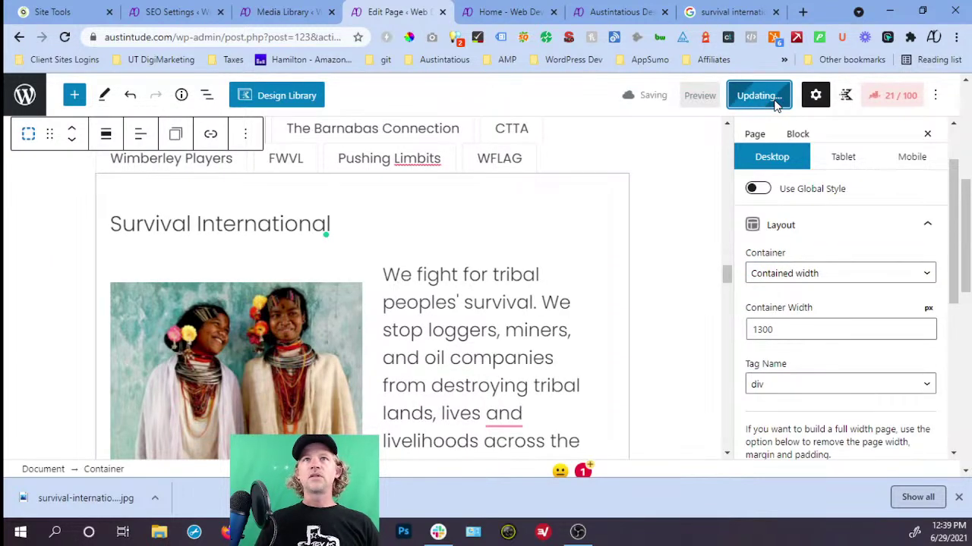
click(507, 20)
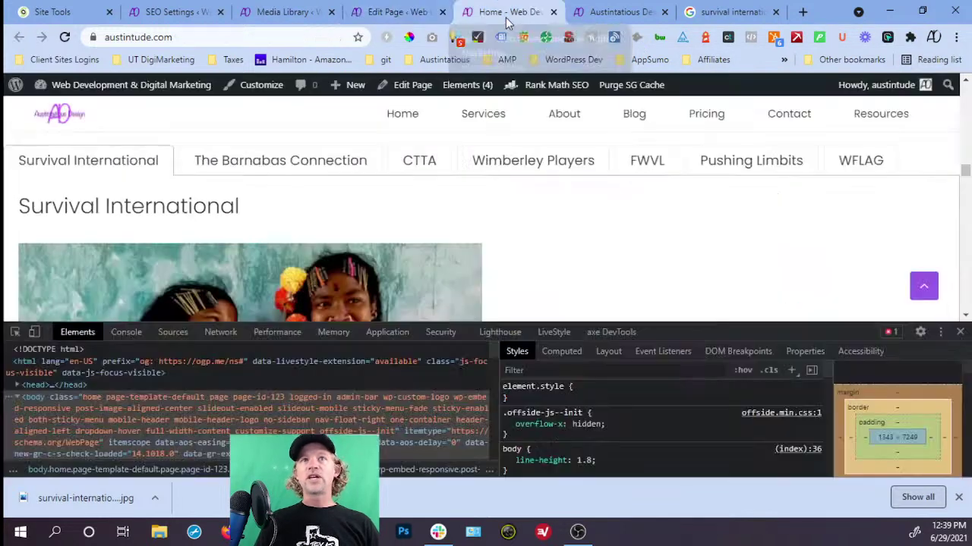
click(65, 38)
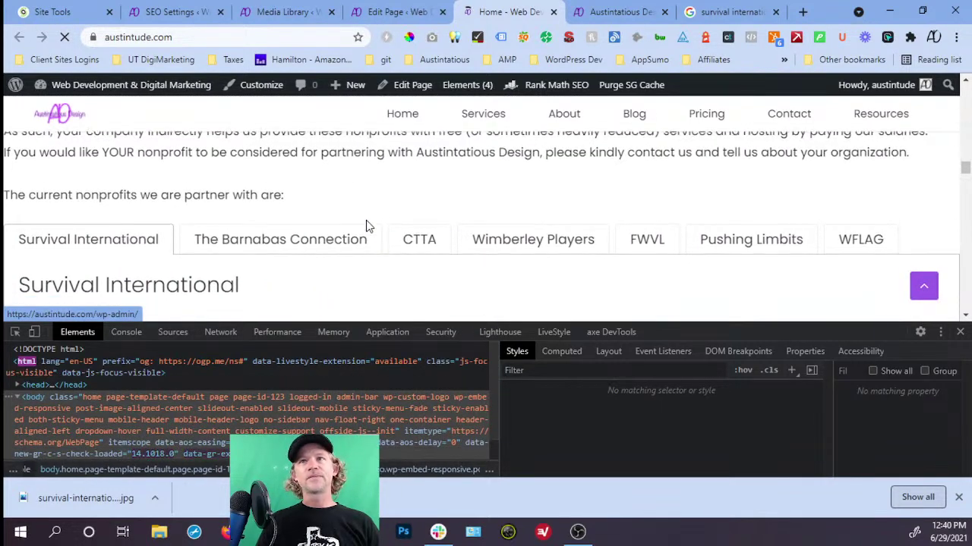
scroll(365, 225, down, 6)
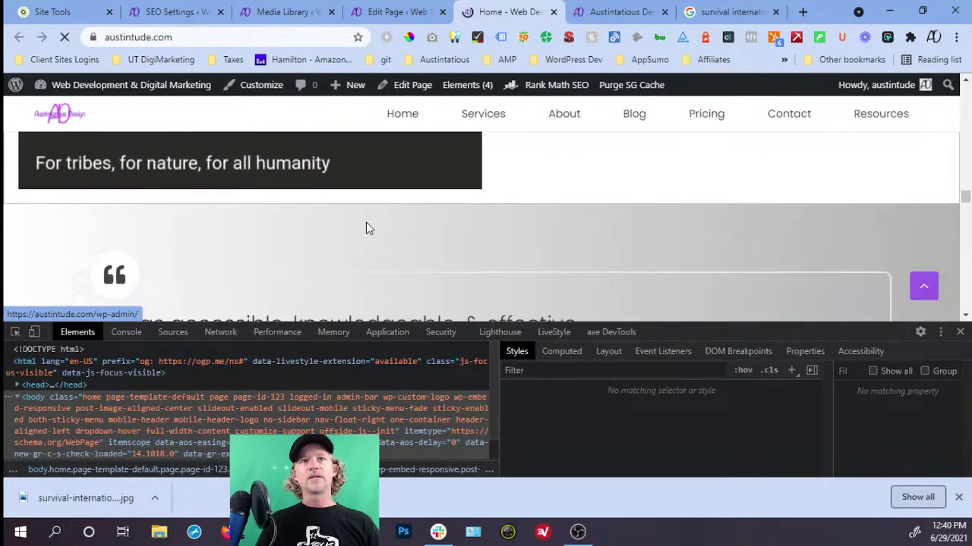
scroll(366, 222, down, 4)
scroll(367, 220, up, 3)
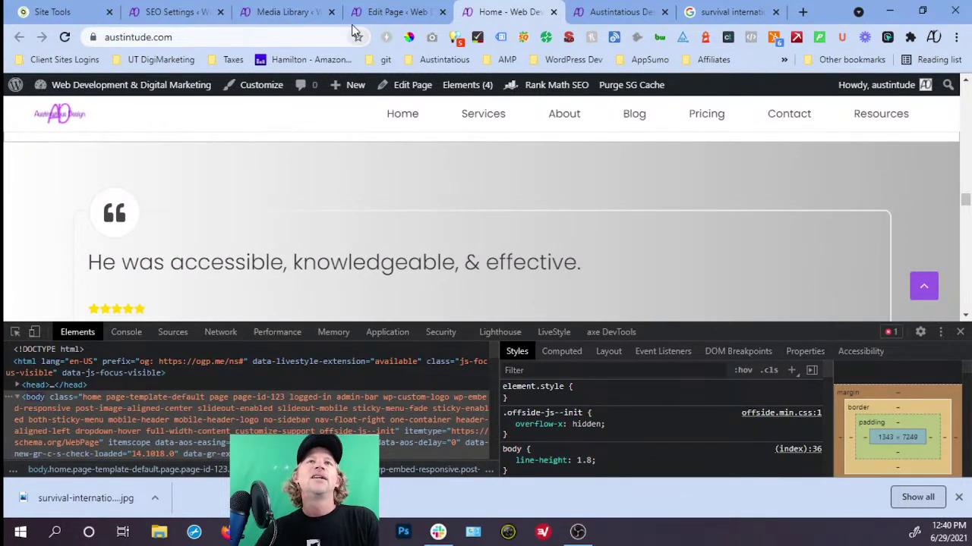
Back in the home page editor, set the Container block around the We Love NonProfits section to Full width.
click(384, 14)
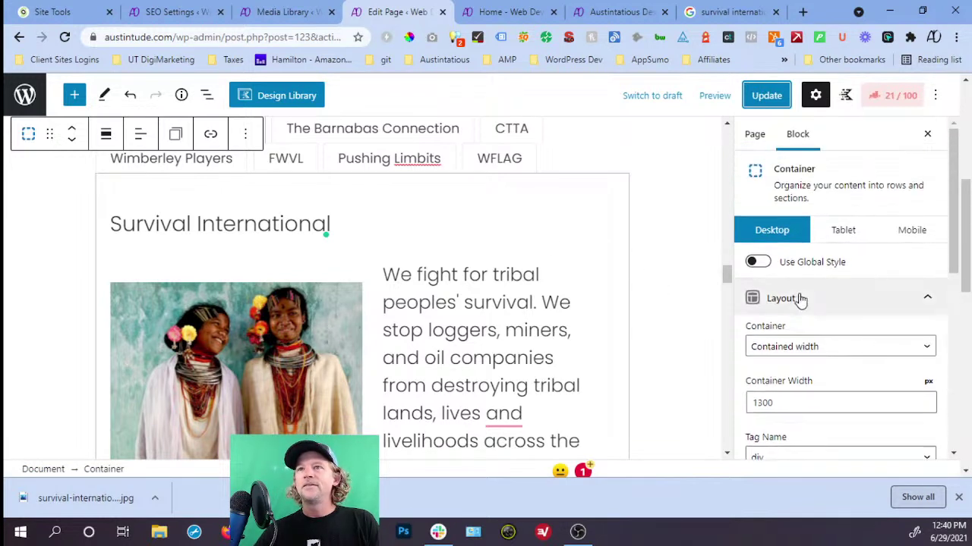
scroll(807, 312, down, 1)
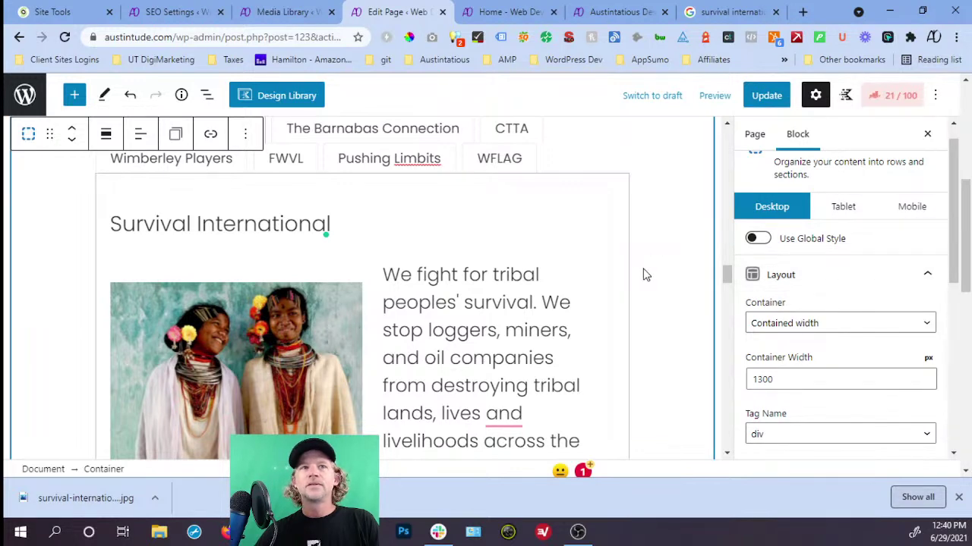
scroll(643, 275, up, 3)
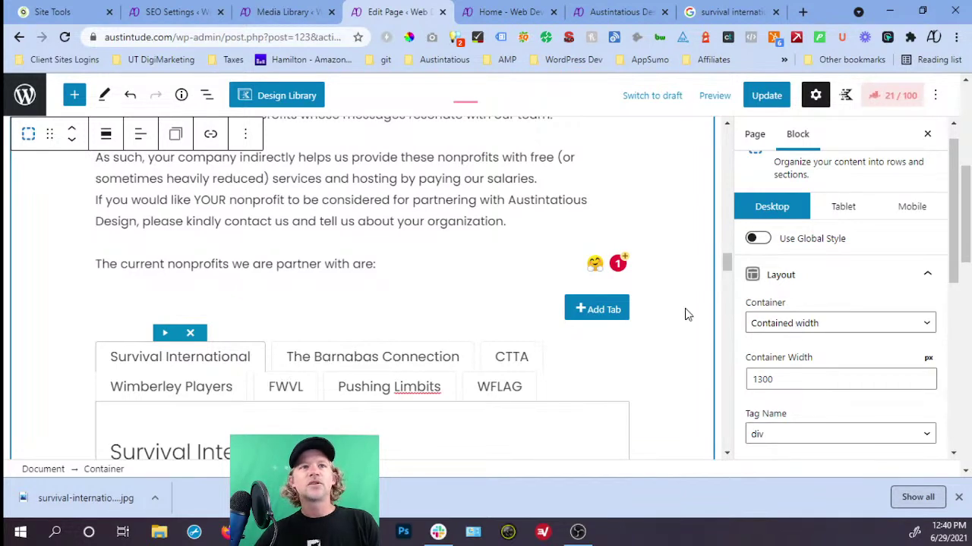
scroll(673, 313, up, 4)
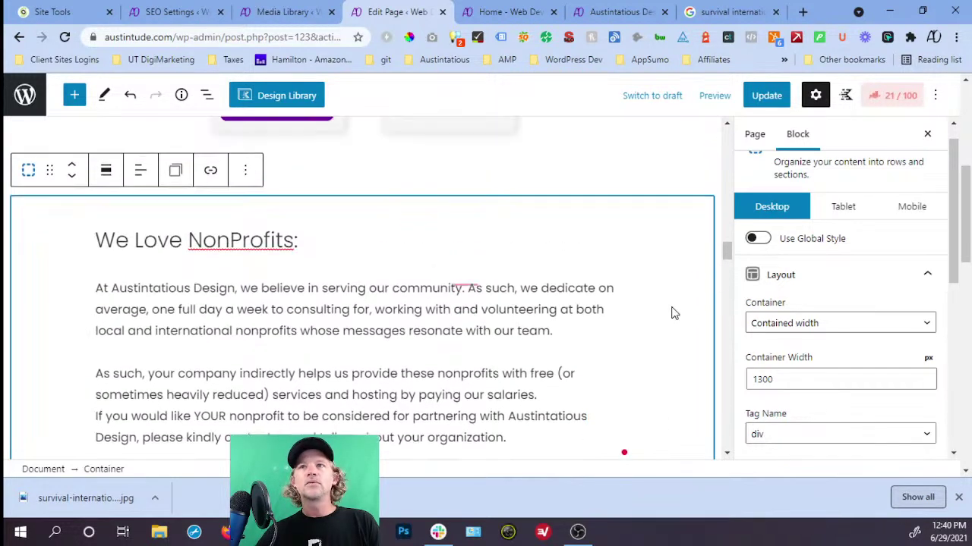
click(207, 97)
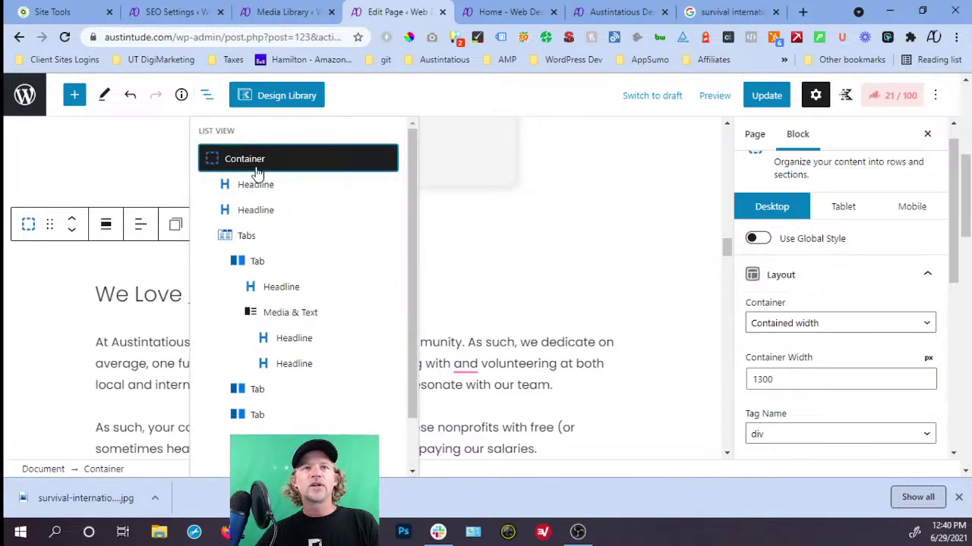
click(331, 159)
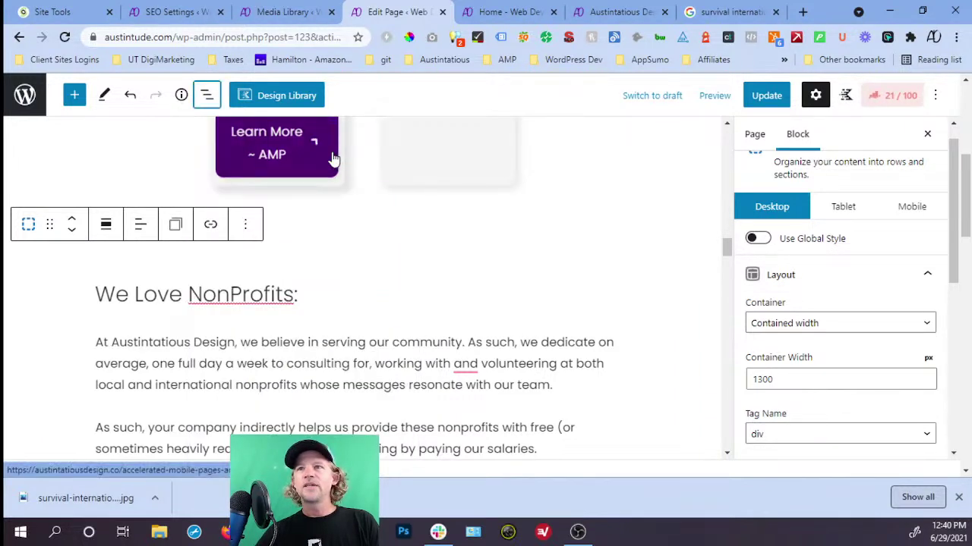
click(821, 323)
click(825, 343)
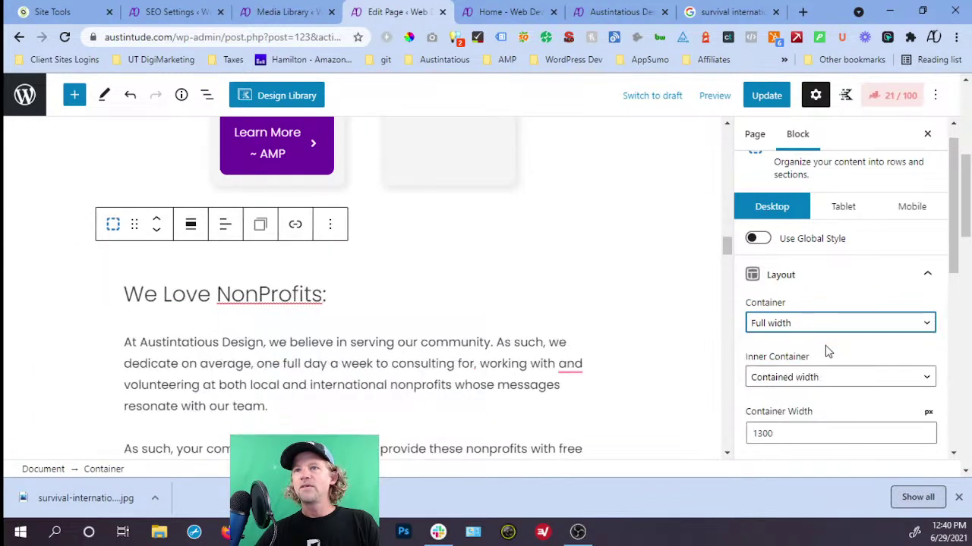
Set the container width of the contained inner container to 1200 px and update the page.
click(828, 377)
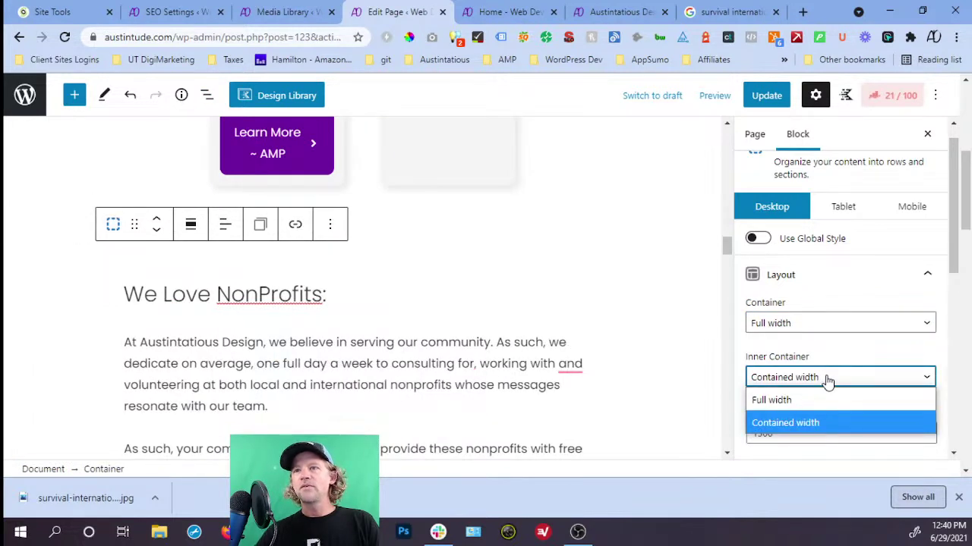
click(864, 352)
drag(782, 433, 736, 441)
text(1200)
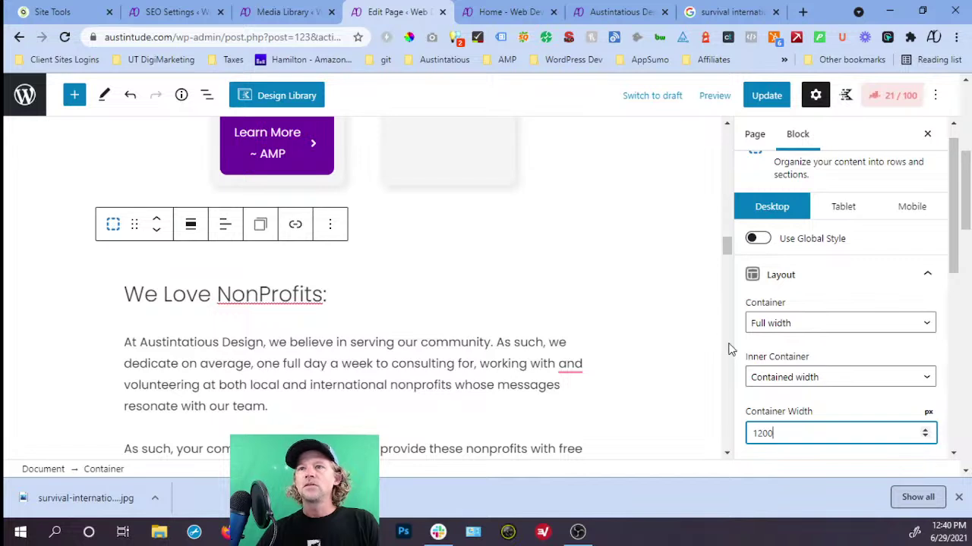
scroll(822, 349, down, 3)
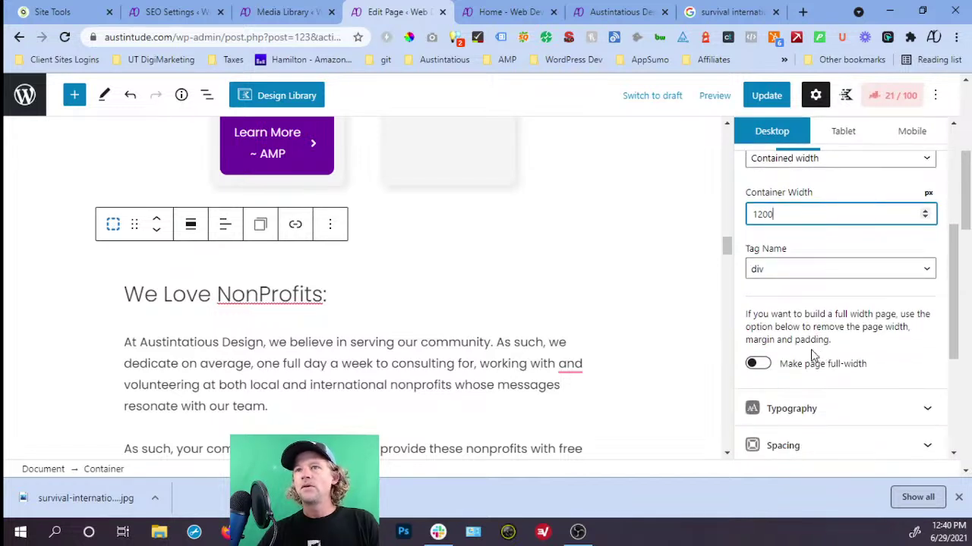
scroll(837, 279, up, 2)
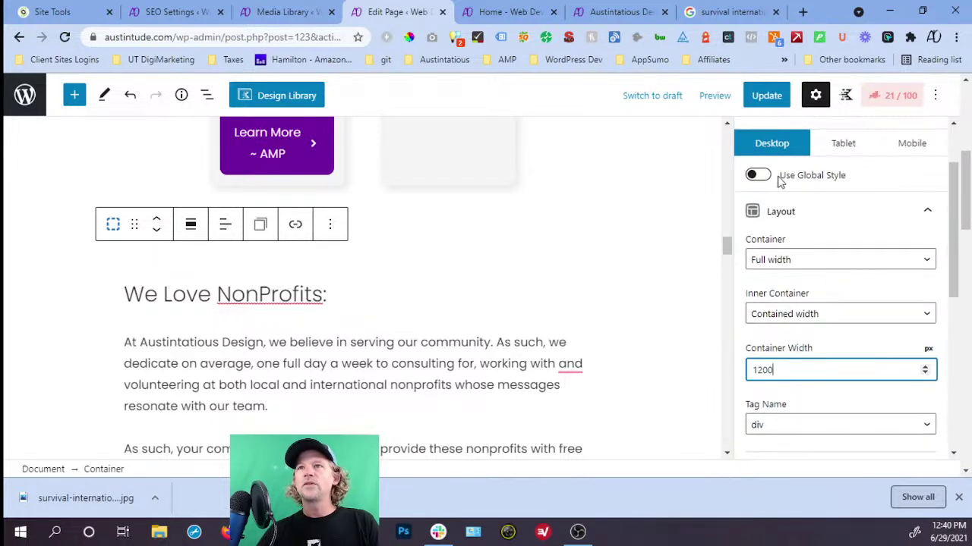
click(771, 97)
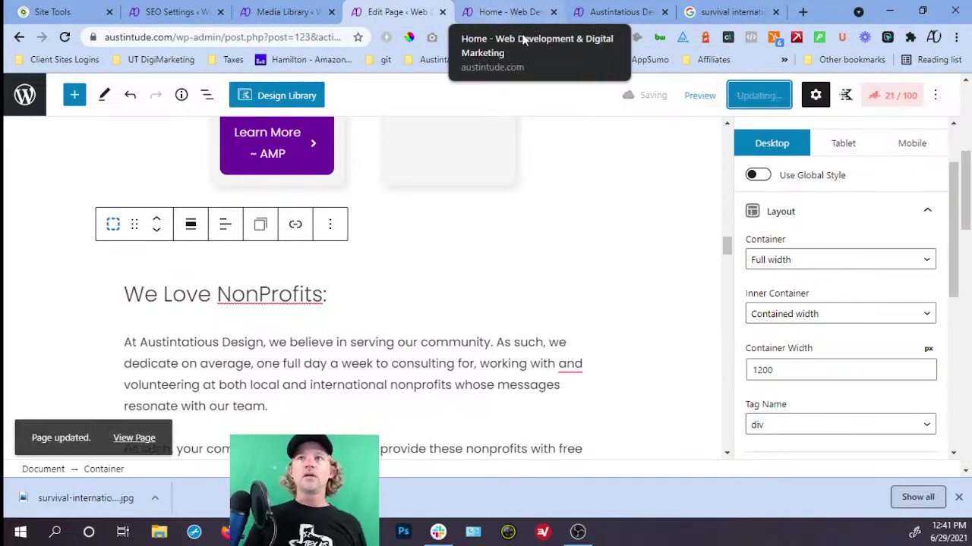
Preview the page in a new tab and examine the layout of the We Love NonProfits section.
click(699, 98)
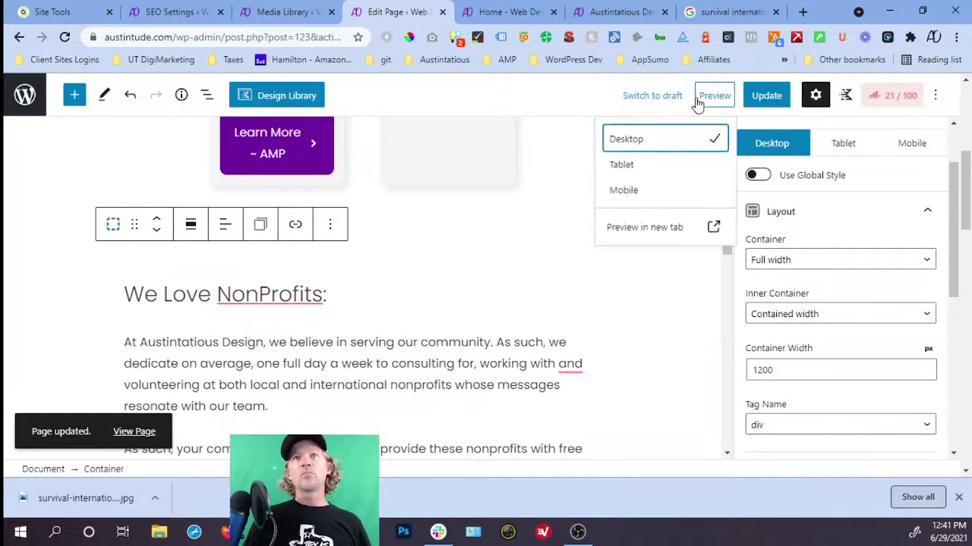
click(716, 229)
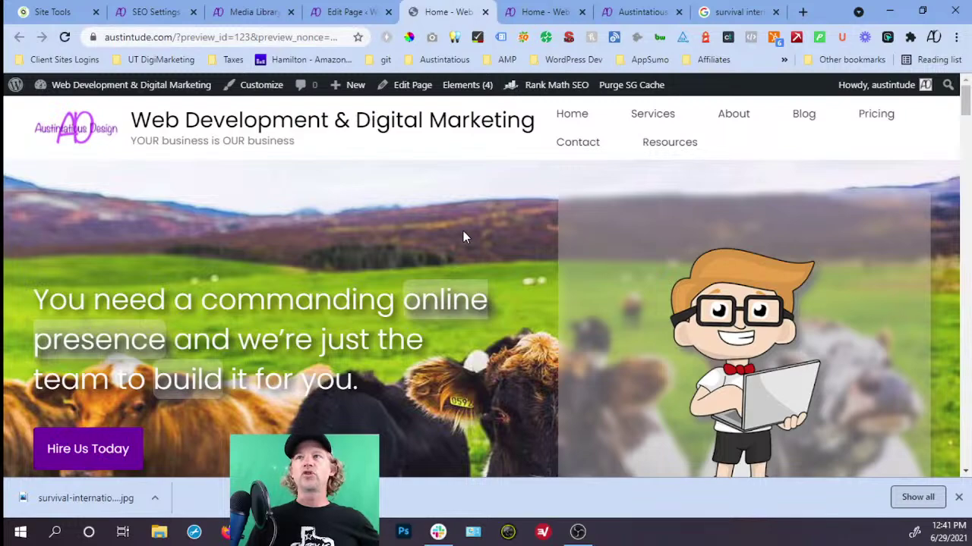
scroll(485, 242, down, 3)
scroll(497, 256, down, 6)
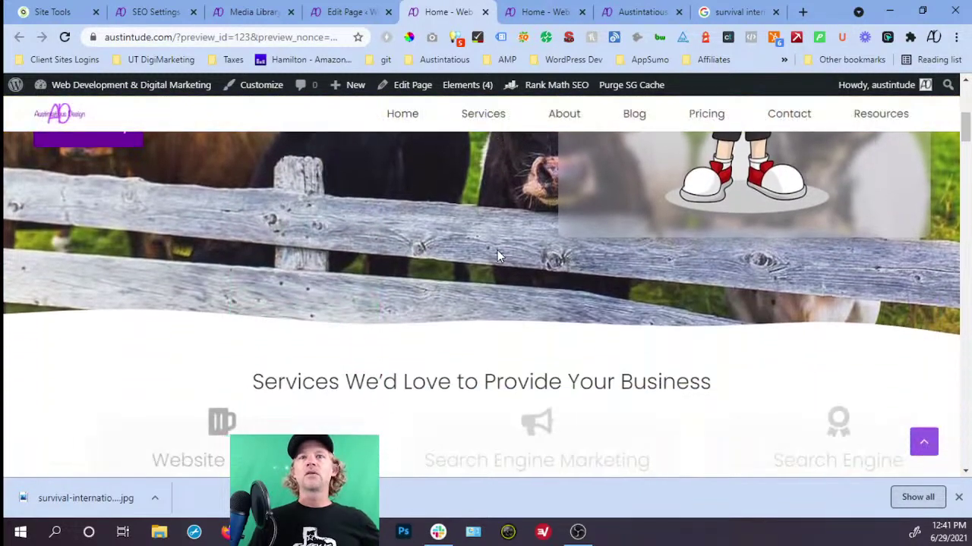
scroll(499, 247, down, 7)
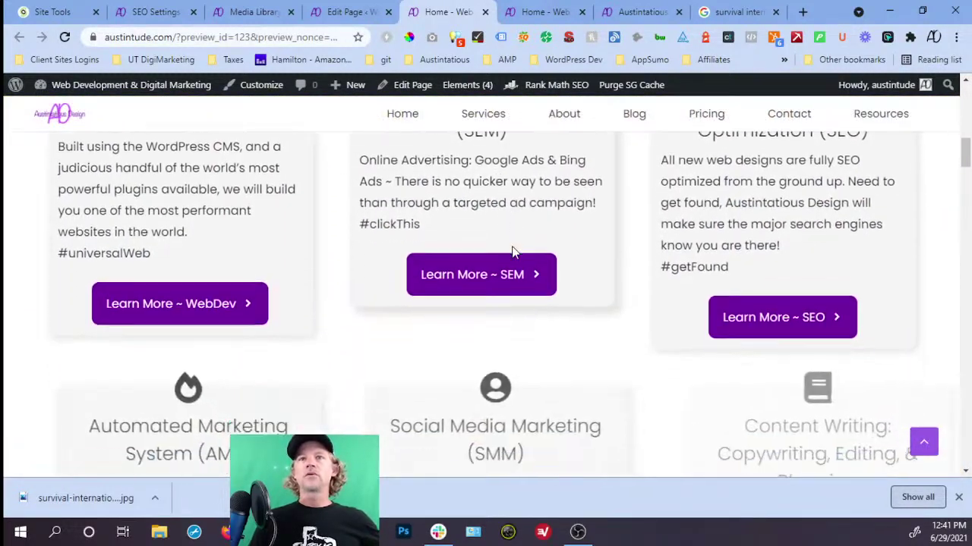
scroll(516, 252, down, 7)
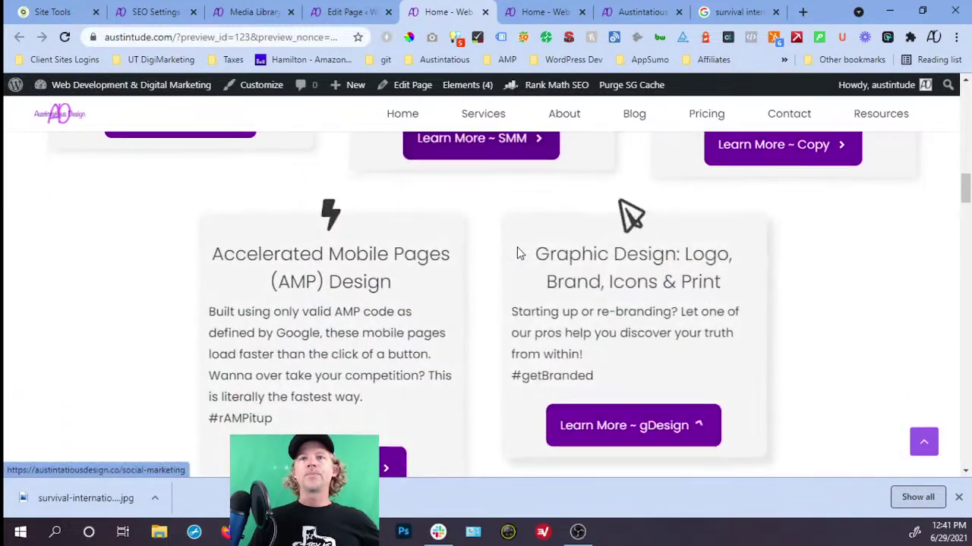
scroll(522, 251, down, 1)
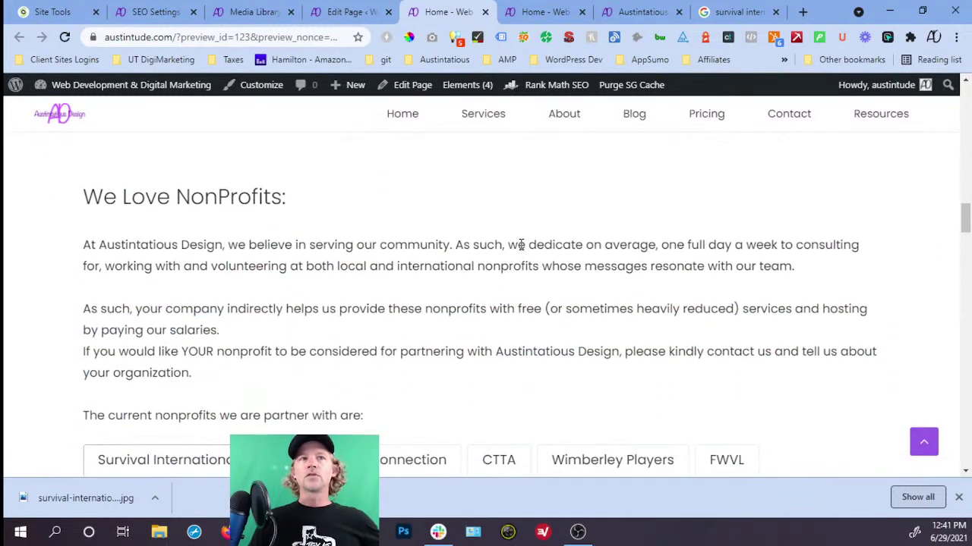
scroll(522, 245, down, 2)
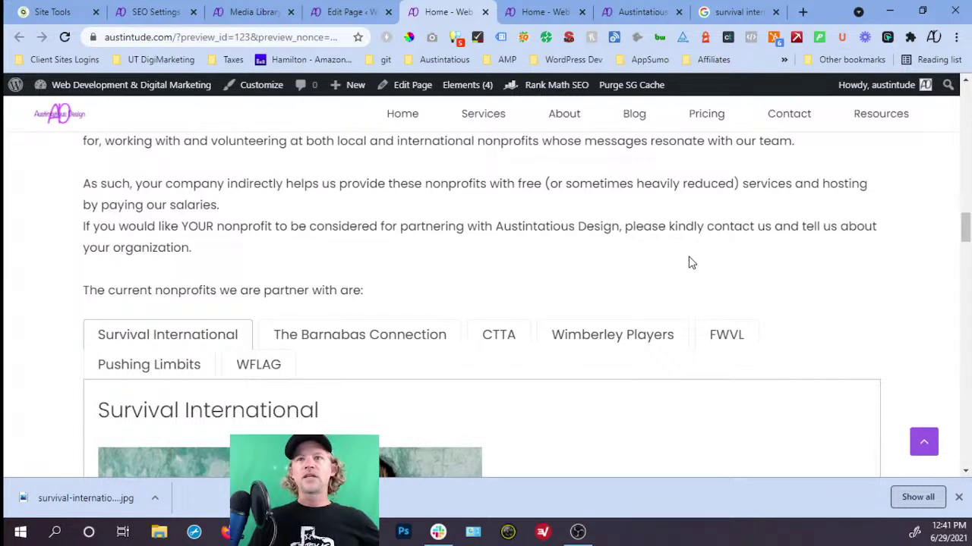
scroll(549, 220, down, 2)
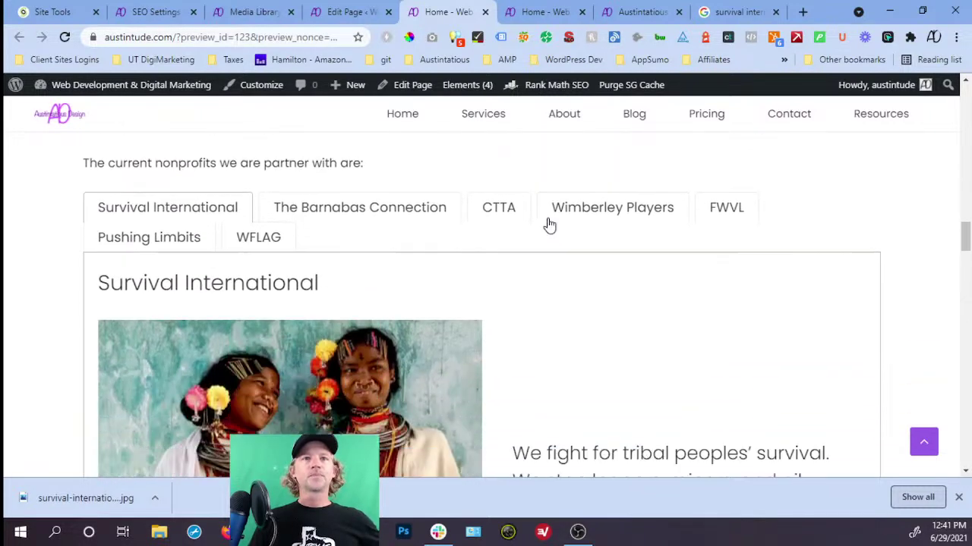
Test The Barnabas Connection and CTTA tabs in the preview, and review the Survival International tab's content.
click(383, 215)
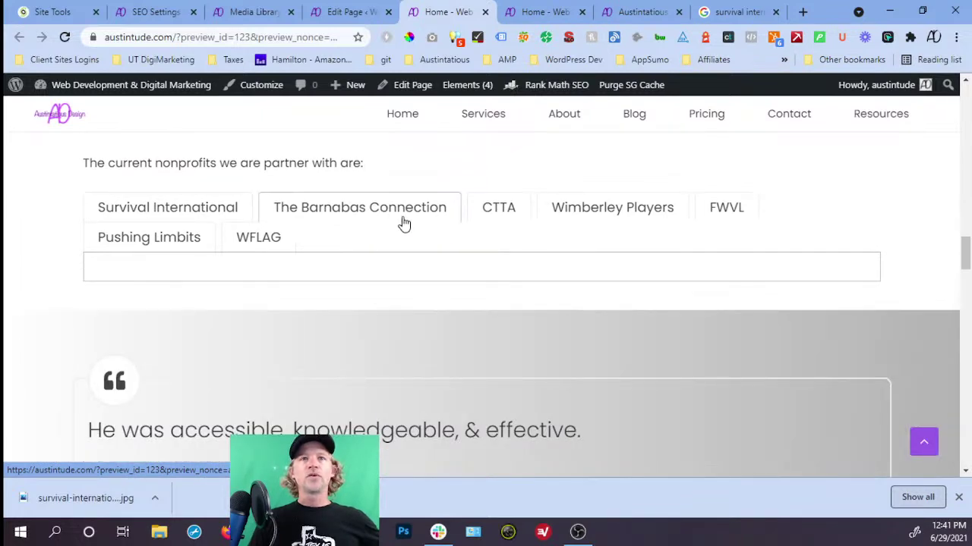
click(501, 218)
click(175, 217)
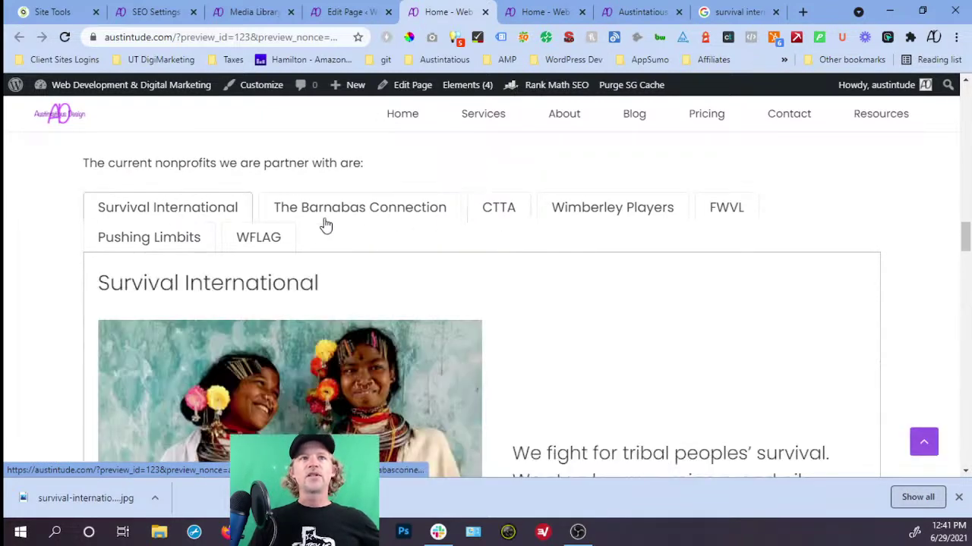
scroll(637, 331, down, 5)
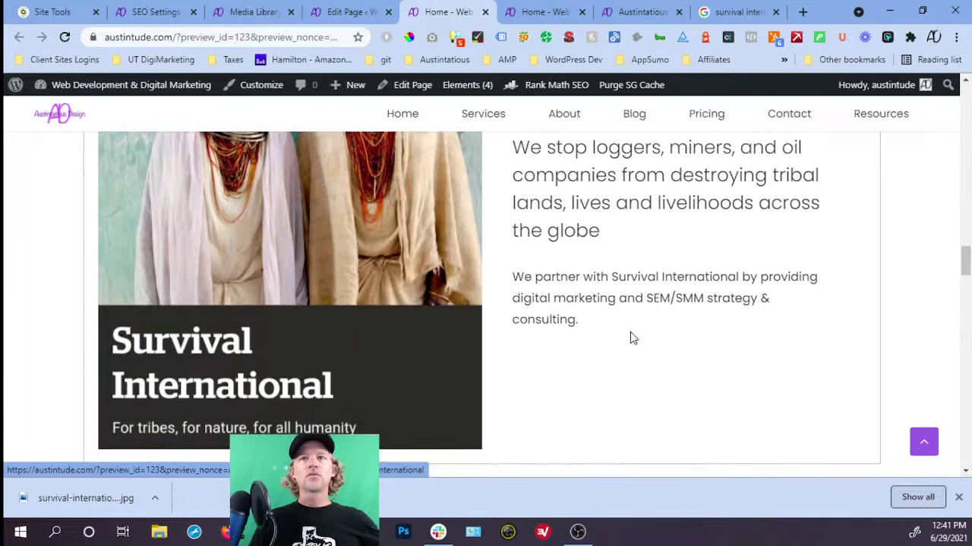
scroll(630, 343, up, 3)
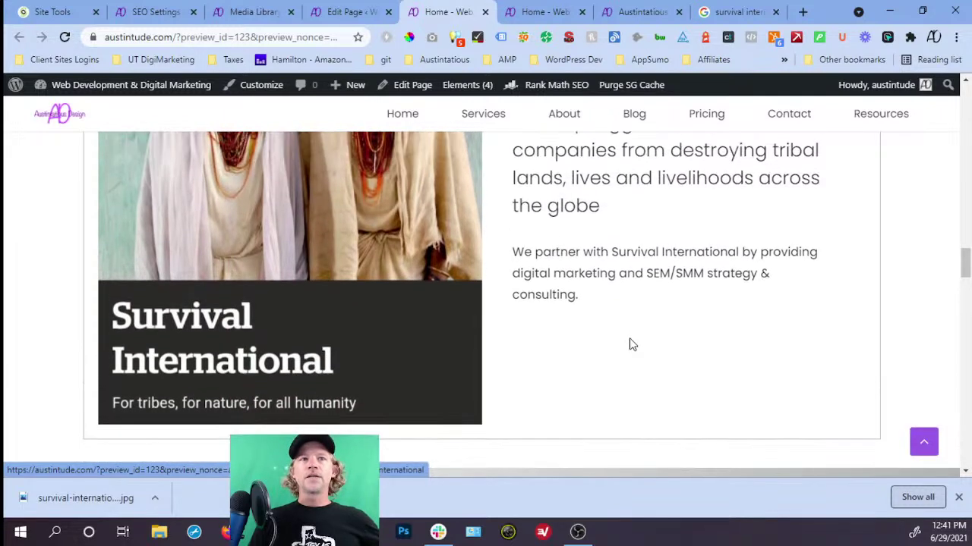
scroll(630, 343, up, 3)
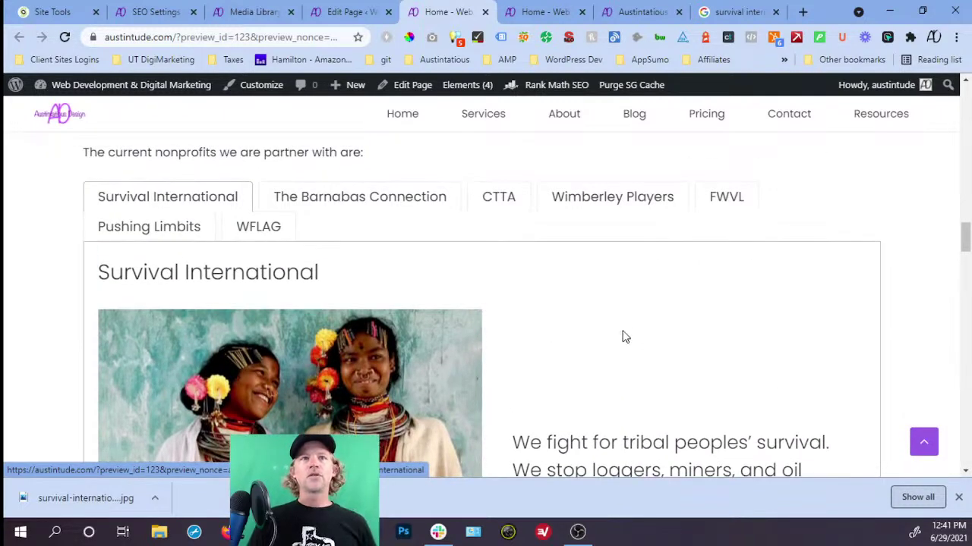